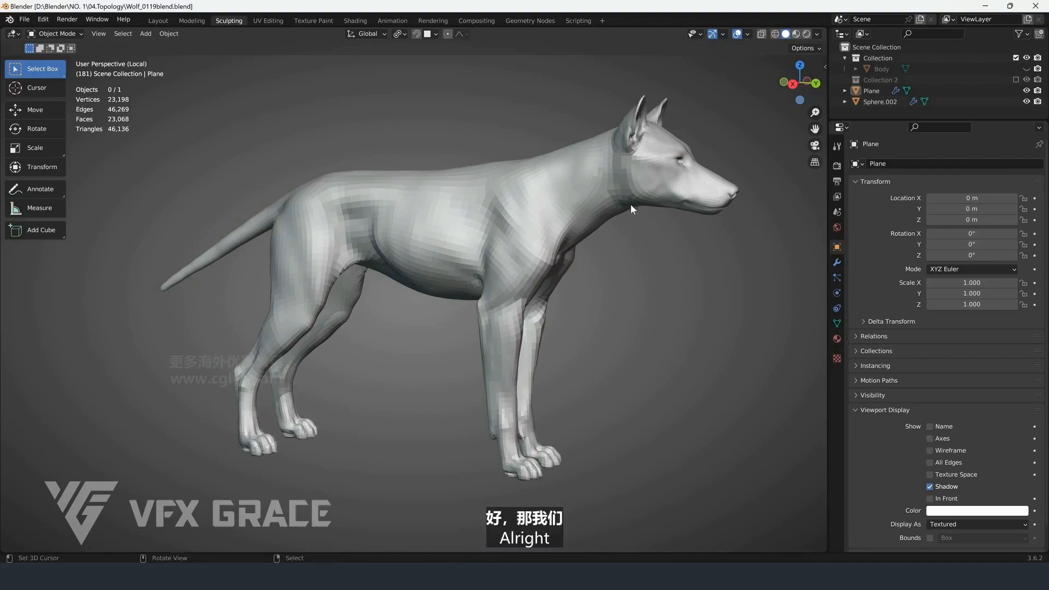
Enter Edit Mode on the wolf body mesh and select the edge loop around the mouth opening
middle_click_drag(634, 206, 467, 276, "shift")
scroll(466, 276, "up", 5)
mouse_move(606, 191)
middle_mouse_down("shift")
mouse_move(467, 225)
mouse_move(548, 192)
middle_mouse_up("shift")
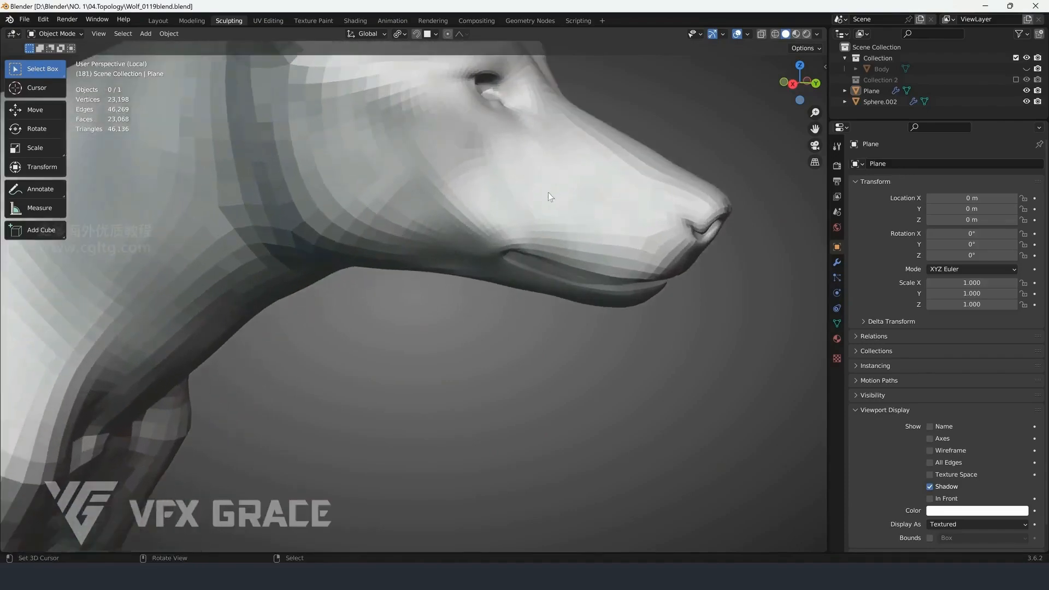
left_click(552, 190)
key("Tab")
left_click(539, 265, "alt")
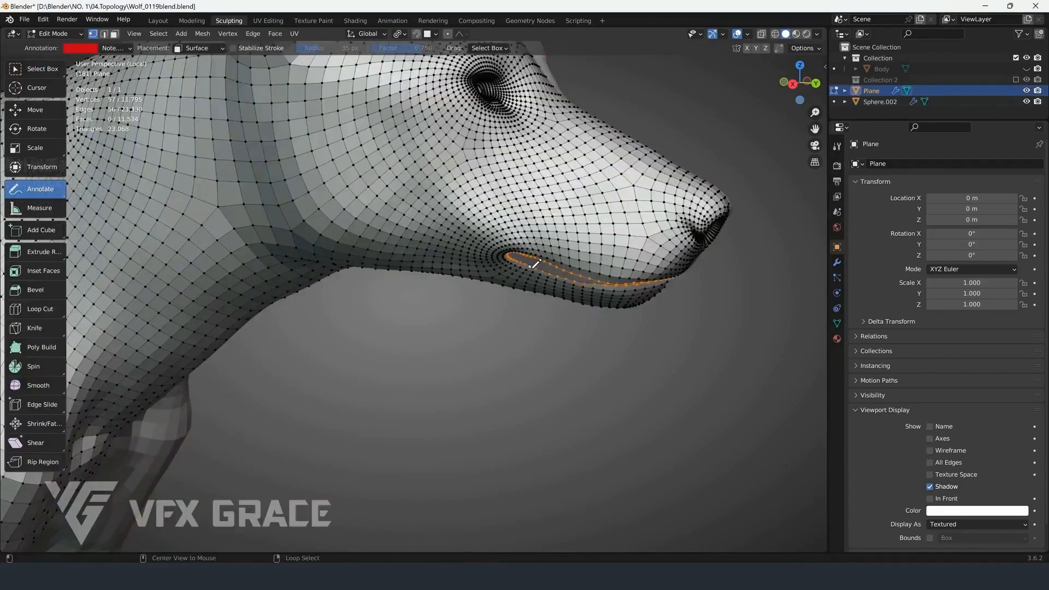
Examine the mouth opening and its boundary loop from the side, front and below
middle_click_drag(539, 264, 558, 278)
scroll(558, 279, "up", 1)
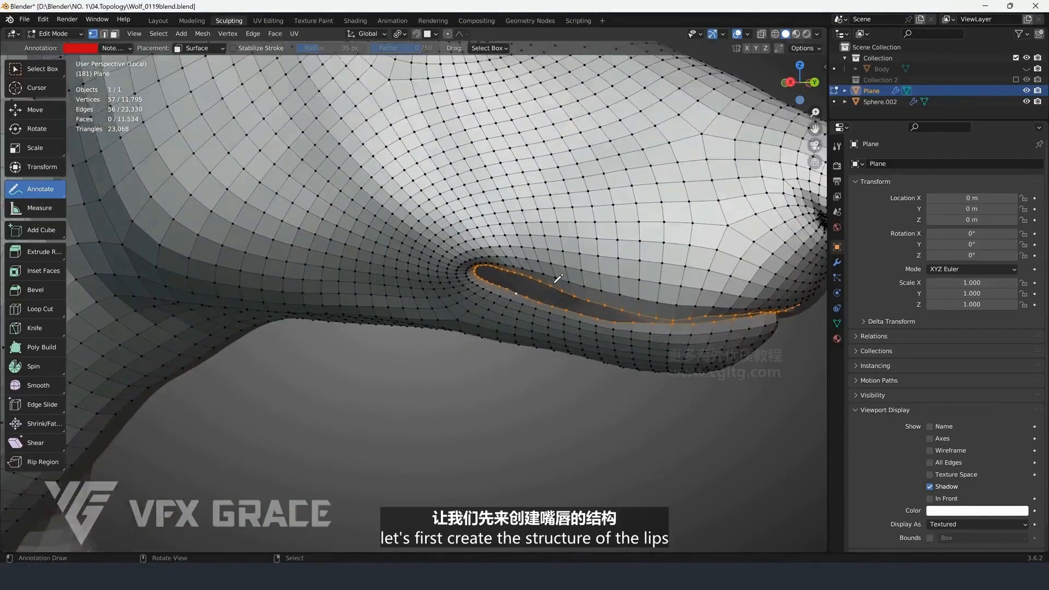
scroll(533, 288, "up", 1)
scroll(508, 295, "down", 1)
middle_click_drag(509, 295, 500, 242)
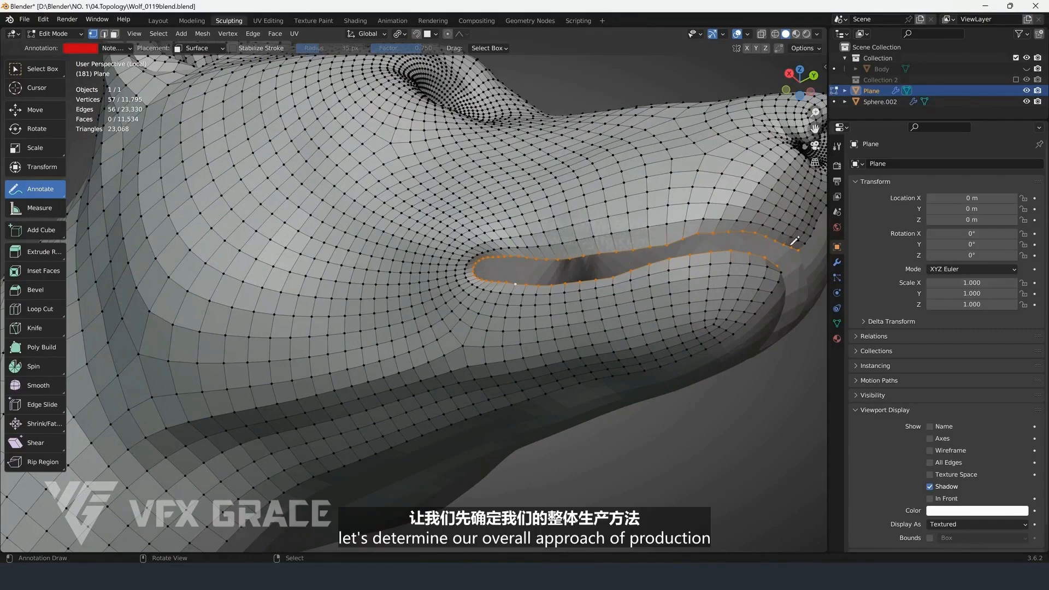
mouse_move(539, 247)
middle_mouse_down()
mouse_move(525, 287)
mouse_move(536, 287)
mouse_move(526, 235)
middle_mouse_up()
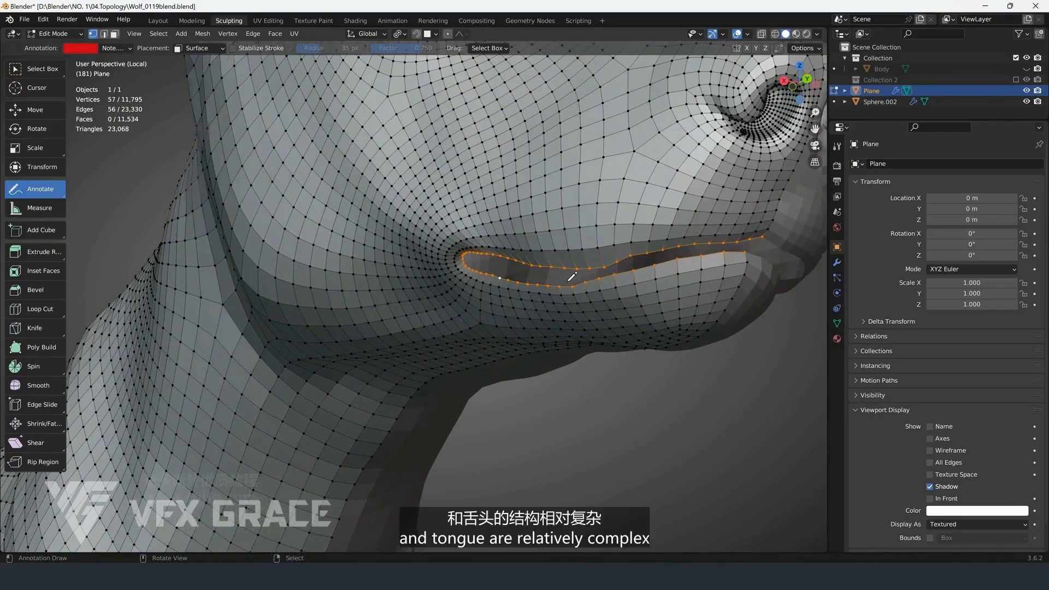
scroll(572, 277, "down", 3)
middle_click_drag(572, 277, 495, 295)
scroll(494, 295, "up", 3)
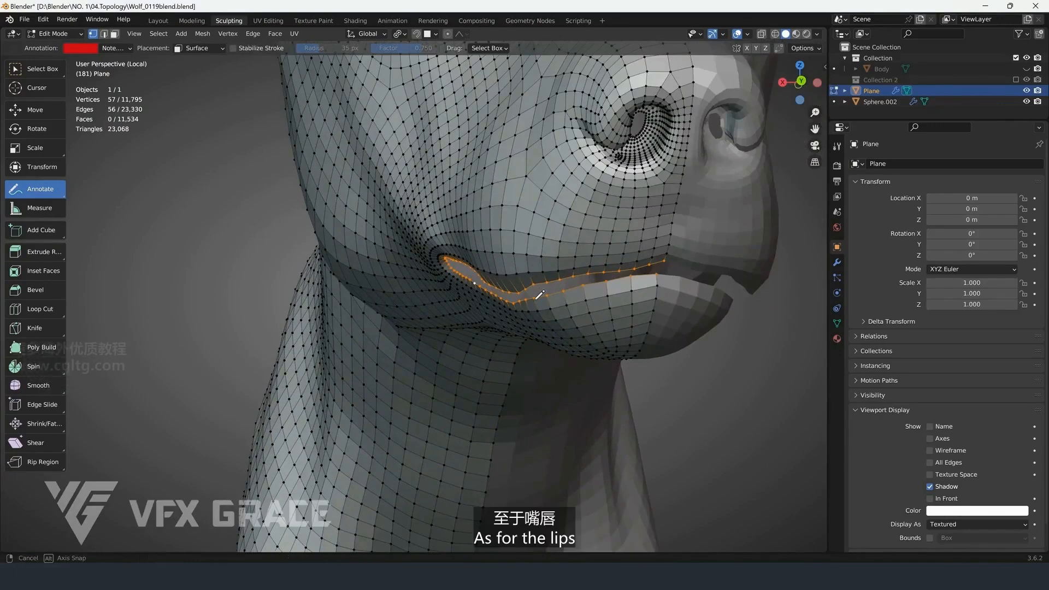
middle_click_drag(540, 295, 573, 268)
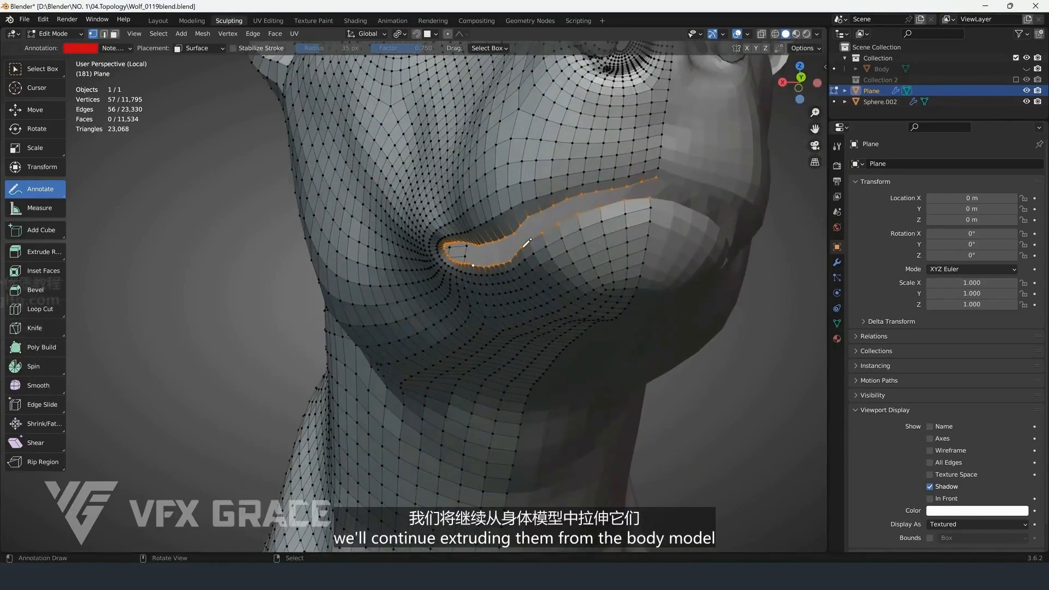
From the bottom view, extrude the mouth loop inward with slight scaling and shift it about 0.005 m along negative X
middle_click_drag(526, 242, 479, 194)
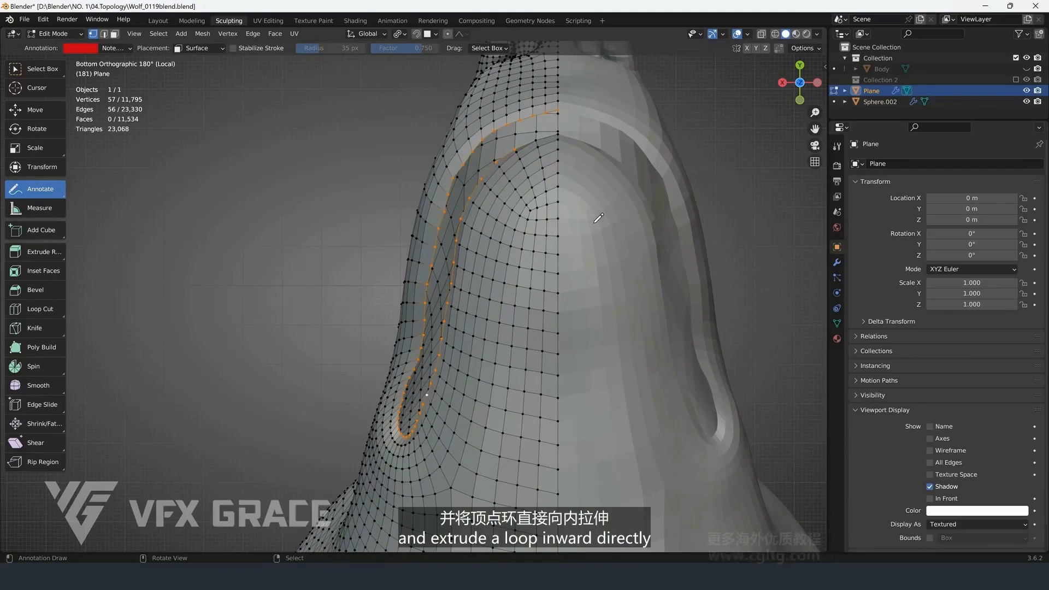
key("e")
key("s")
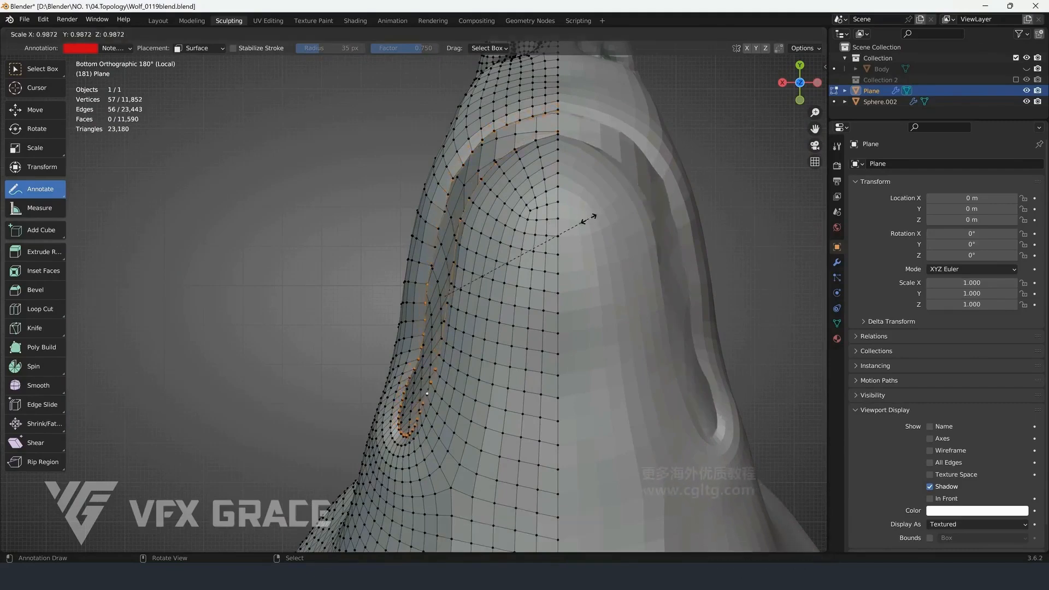
left_click(562, 227)
key("g")
left_click(586, 222)
Check the extruded lip loop in wireframe display and nudge it about 0.0006 m along negative X
key("z")
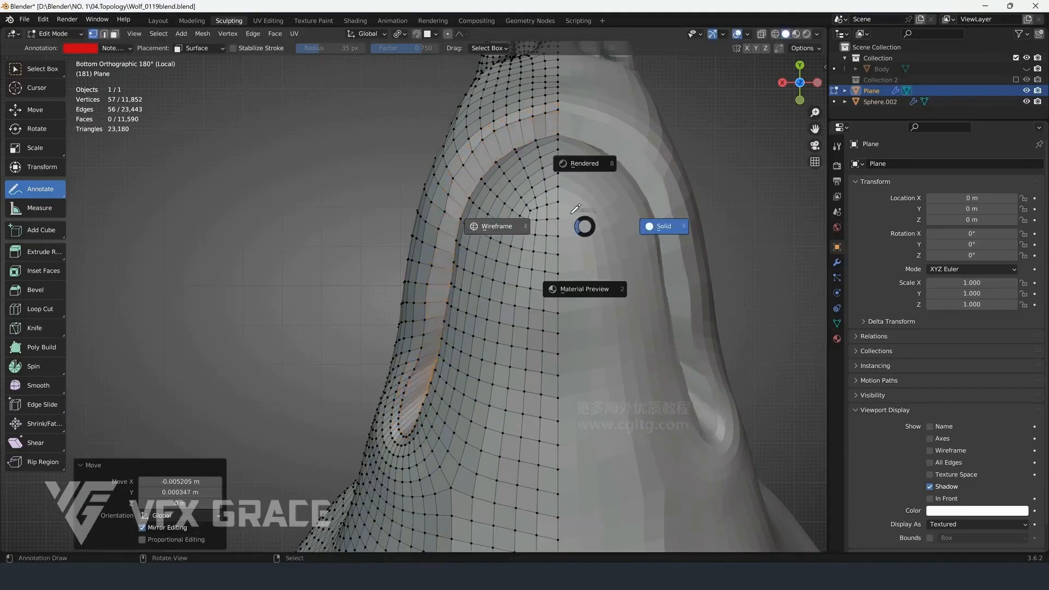
left_click(564, 212)
key("g")
left_click(566, 211)
key("z")
left_click(590, 212)
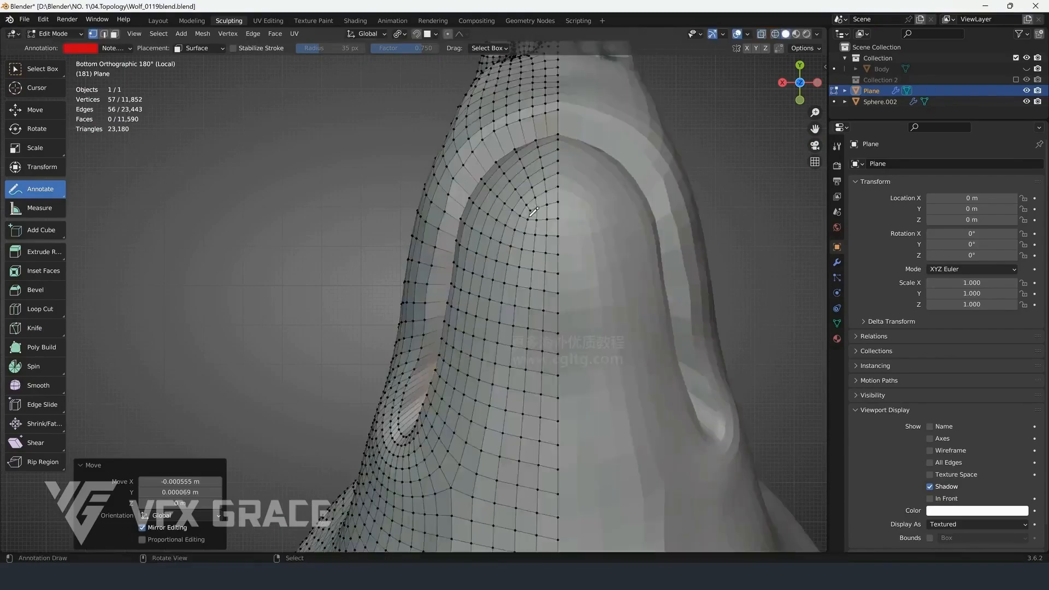
Scale the extruded lip loop to about 1.079 and move it slightly in the side view
middle_click_drag(541, 216, 630, 315)
key("g")
key("y")
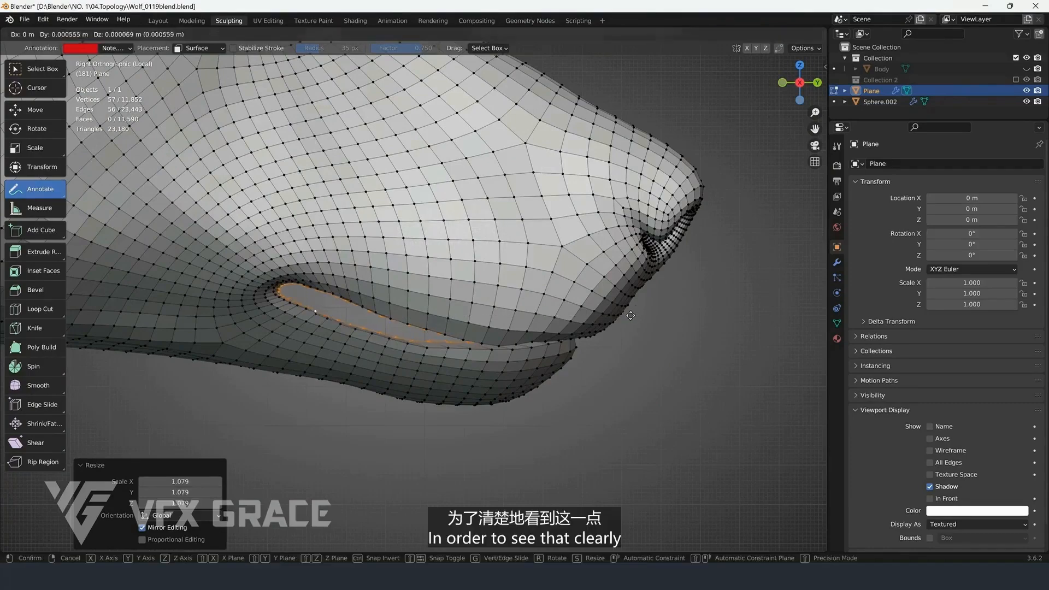
left_click(642, 310)
middle_click_drag(645, 272, 625, 239, "alt")
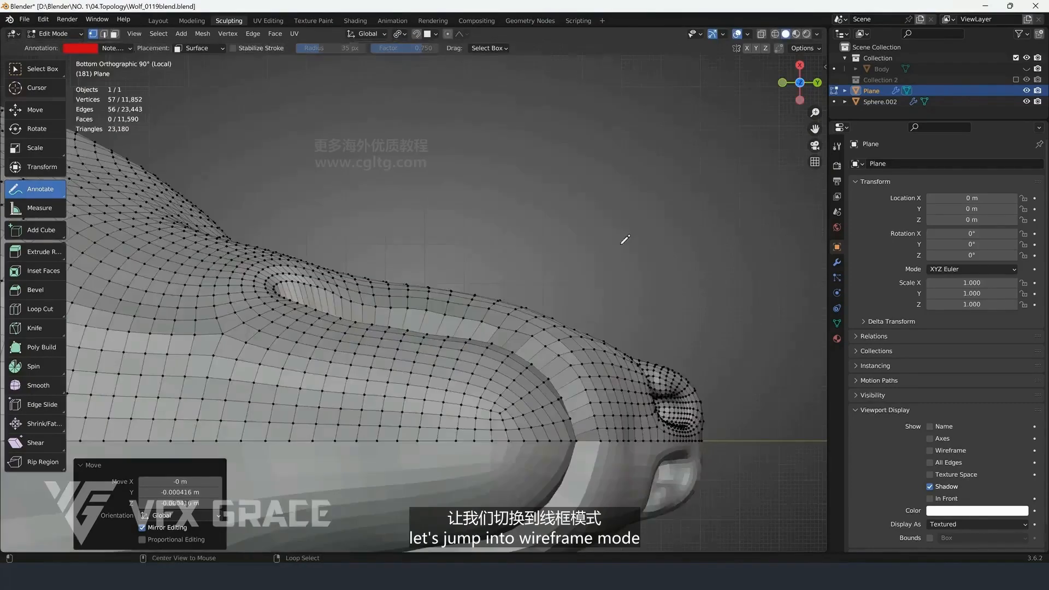
Refine the inner lip loop's position in bottom wireframe view, then in solid display from an angled side view
key("z")
left_click(531, 265)
key("g")
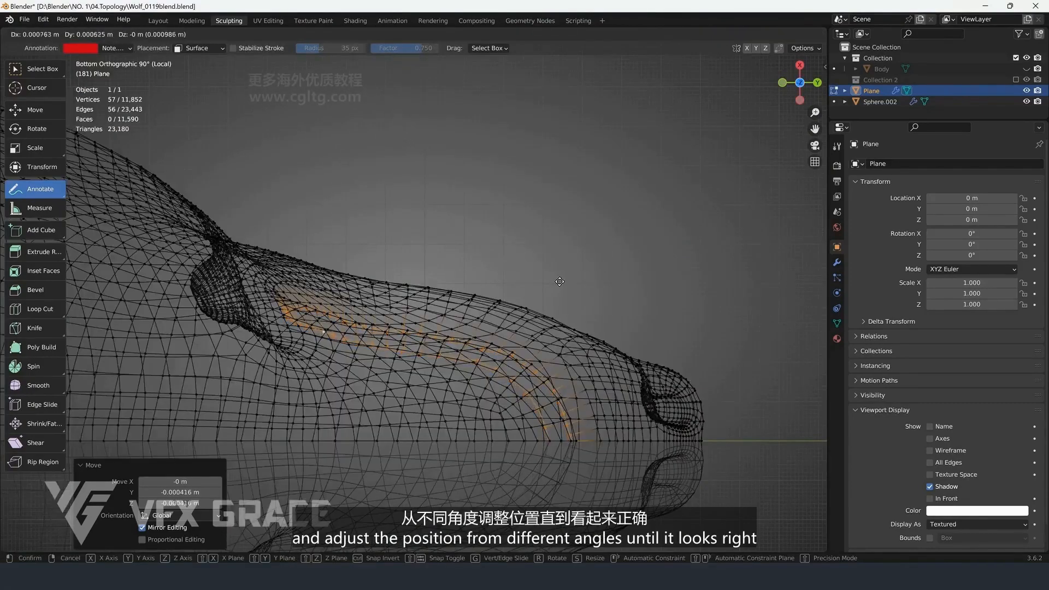
left_click(560, 280)
key("z")
left_click(608, 278)
mouse_move(612, 276)
middle_mouse_down()
mouse_move(599, 328)
mouse_move(568, 356)
mouse_move(491, 379)
mouse_move(564, 355)
mouse_move(533, 333)
mouse_move(552, 298)
mouse_move(456, 327)
mouse_move(466, 377)
middle_mouse_up()
key("g")
left_click(526, 342)
Select the inner lip vertices along the side of the mouth and extrude them about 0.036 m to the centre line
key("alt+a")
right_click(507, 354)
right_click(518, 343, "ctrl+shift")
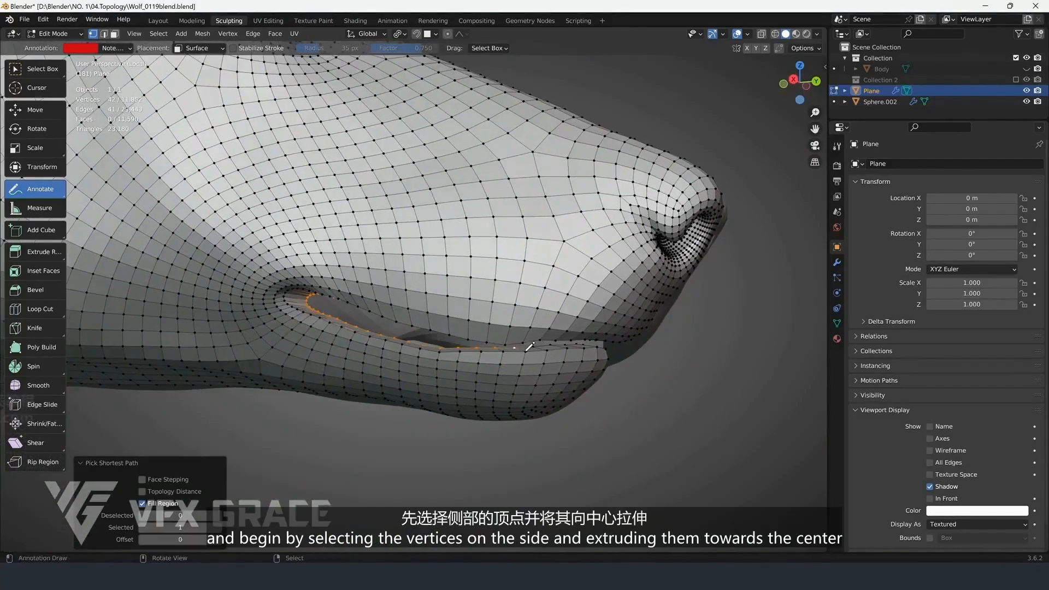
middle_click_drag(517, 342, 533, 236)
key("shift+z")
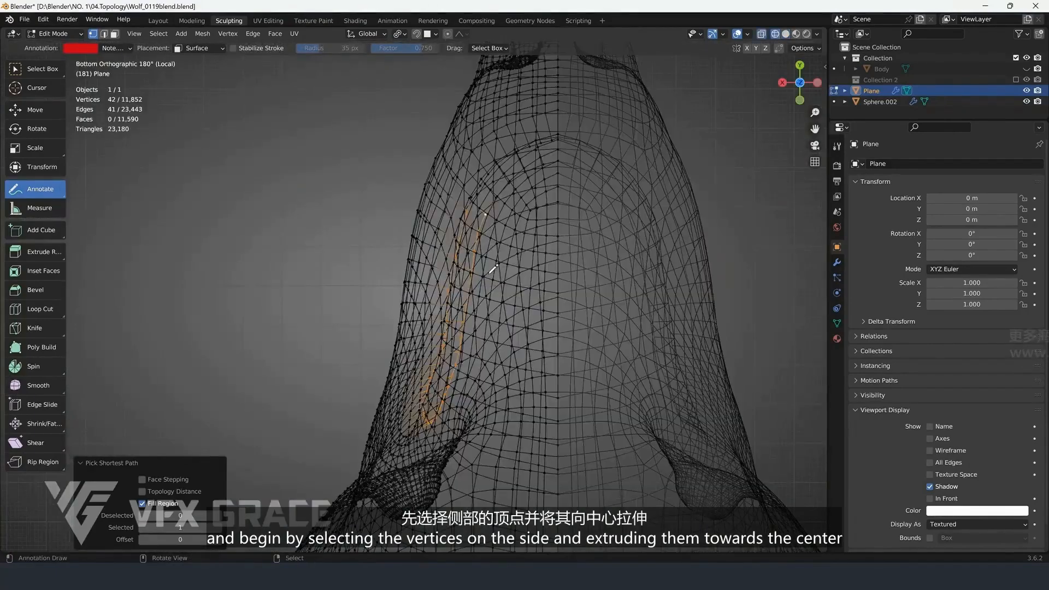
key("e")
left_click(624, 286)
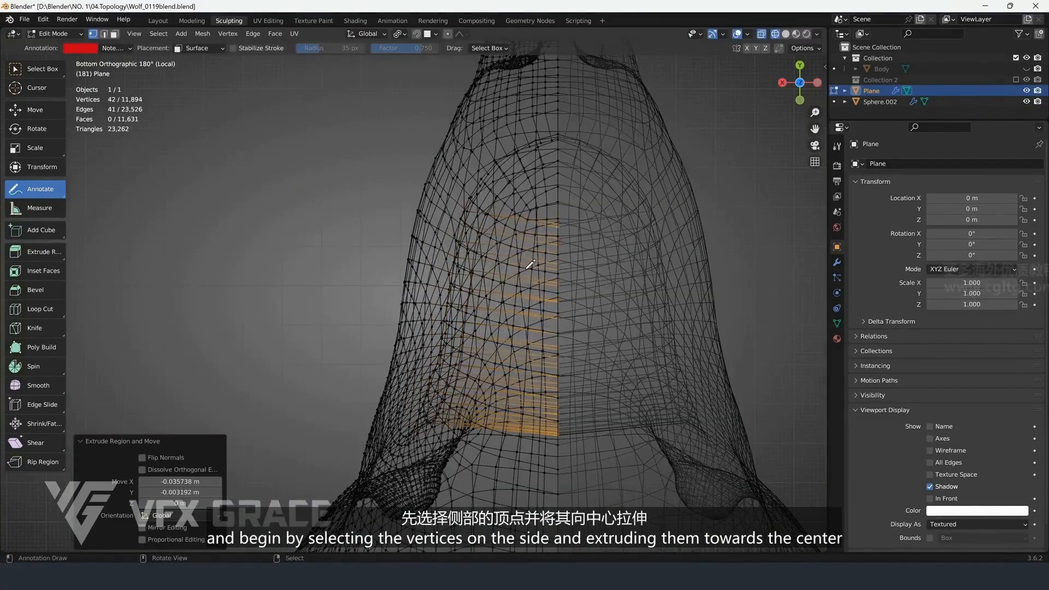
Return to solid display and scale the extruded centre-line vertices to about 1.138
middle_click_drag(624, 286, 534, 293)
key("shift+z")
scroll(508, 362, "up", 5)
scroll(510, 293, "down", 5)
key("s")
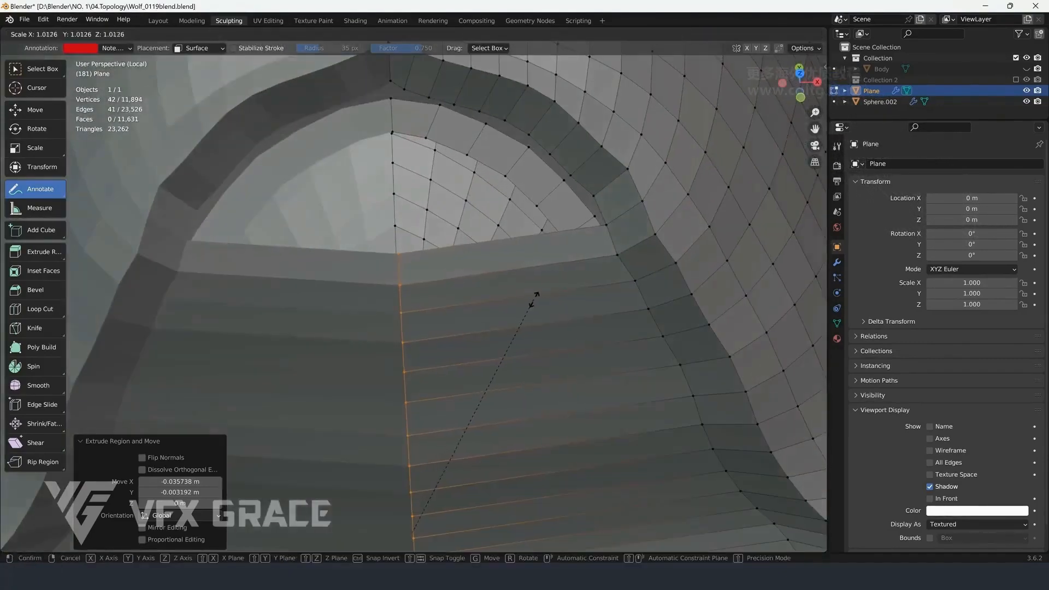
left_click(573, 290)
Count the vertices along the front inner edge of the upper lip by selecting them
middle_click_drag(573, 290, 524, 201)
scroll(523, 224, "down", 3)
scroll(525, 241, "up", 3)
middle_click_drag(527, 257, 529, 343, "shift")
scroll(528, 340, "up", 2)
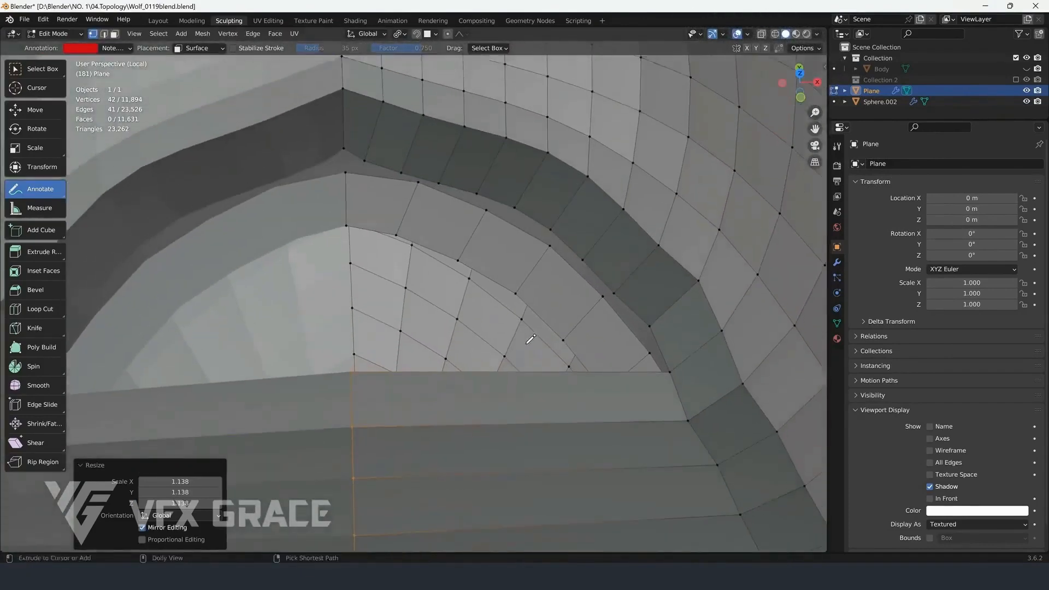
key("alt+a")
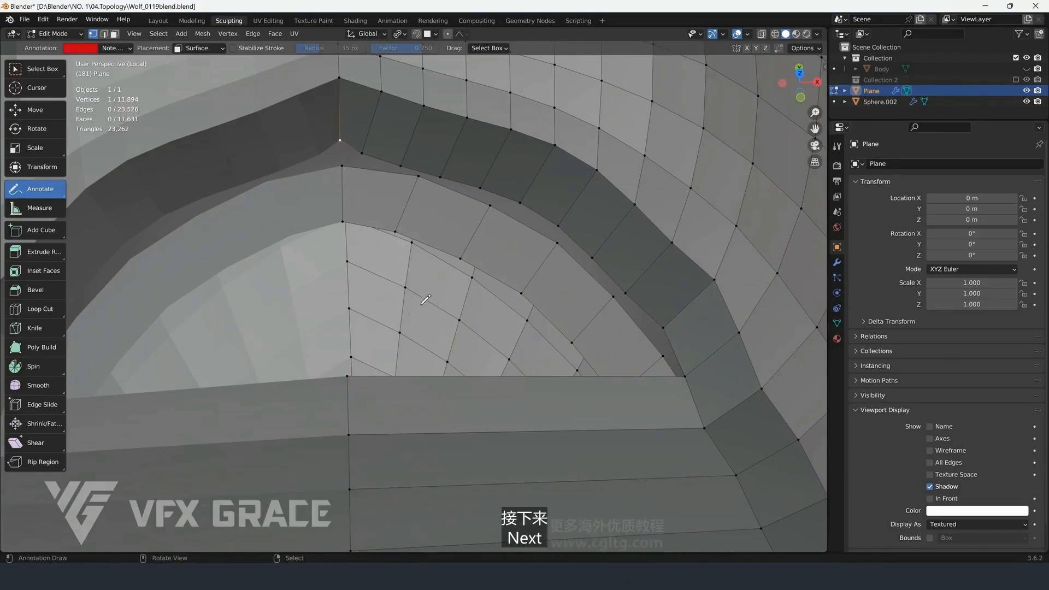
key("alt+a")
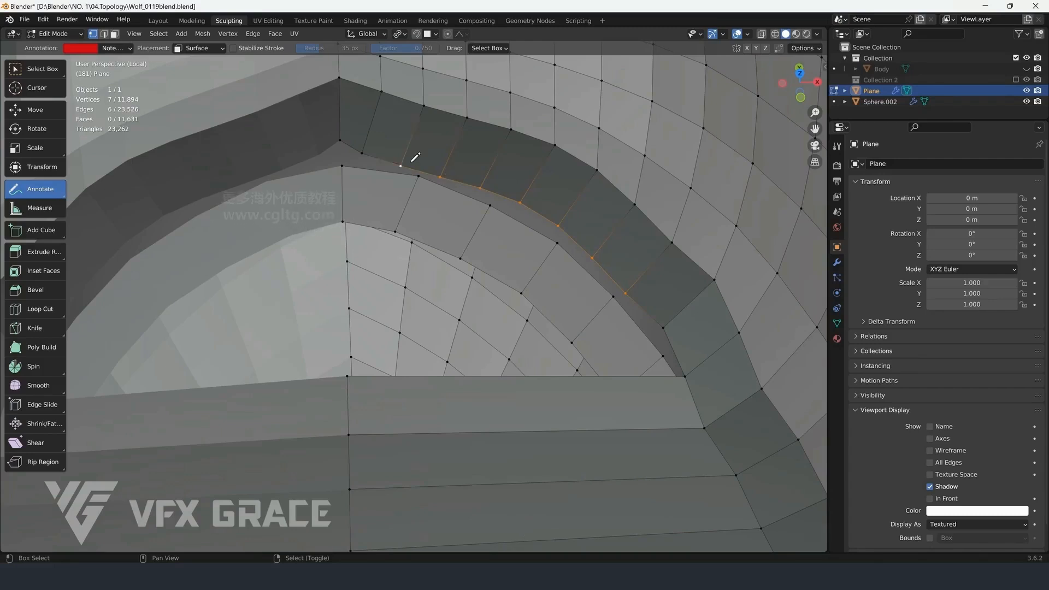
scroll(411, 163, "down", 2)
left_click(375, 159, "shift")
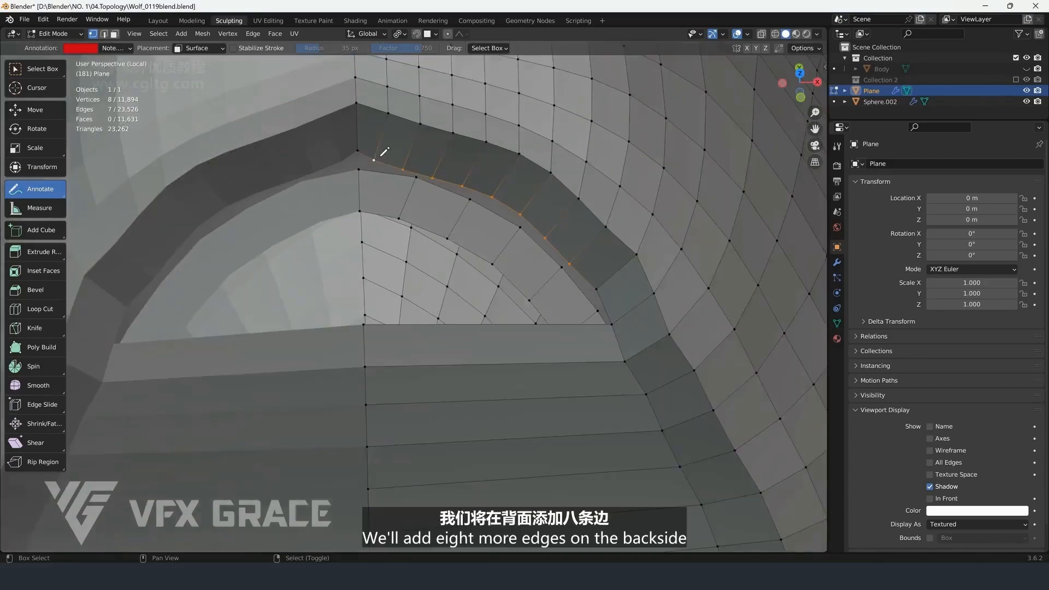
Add a loop cut with 8 cuts along the extruded strip between the lip and the centre line
middle_click_drag(378, 158, 373, 77, "shift")
key("alt+a")
key("ctrl+r")
left_click(441, 280)
right_click(422, 290)
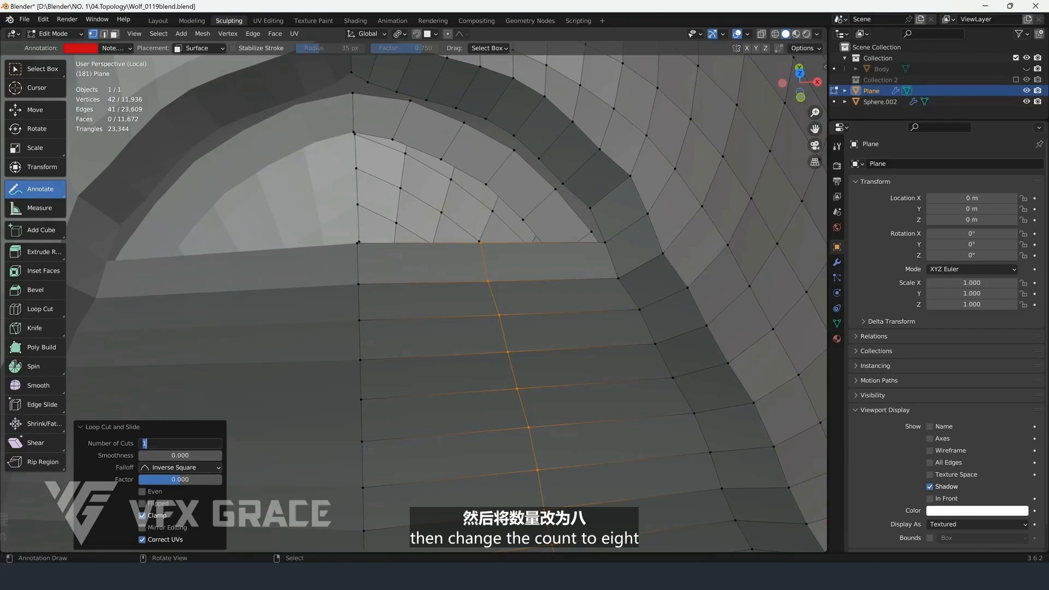
type("8")
key("Return")
key("alt+a")
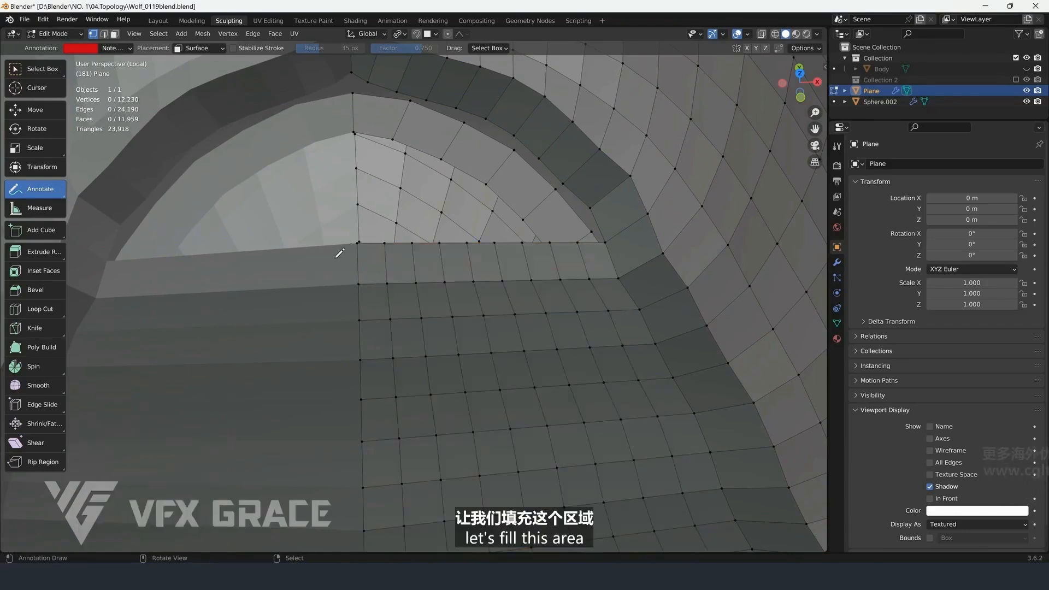
Fill the front gap with faces between the upper lip's inner edge and the subdivided strip, starting at the centre line
middle_click_drag(353, 247, 354, 318, "shift")
right_click(353, 136, "shift")
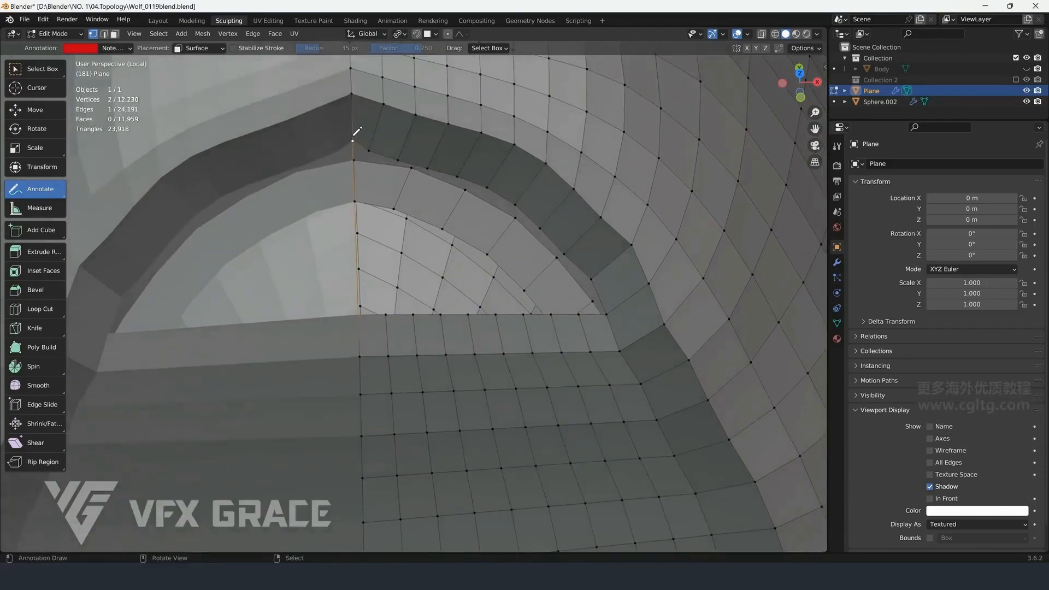
key("f")
key("f")
key("f")
key("f")
key("f")
key("f")
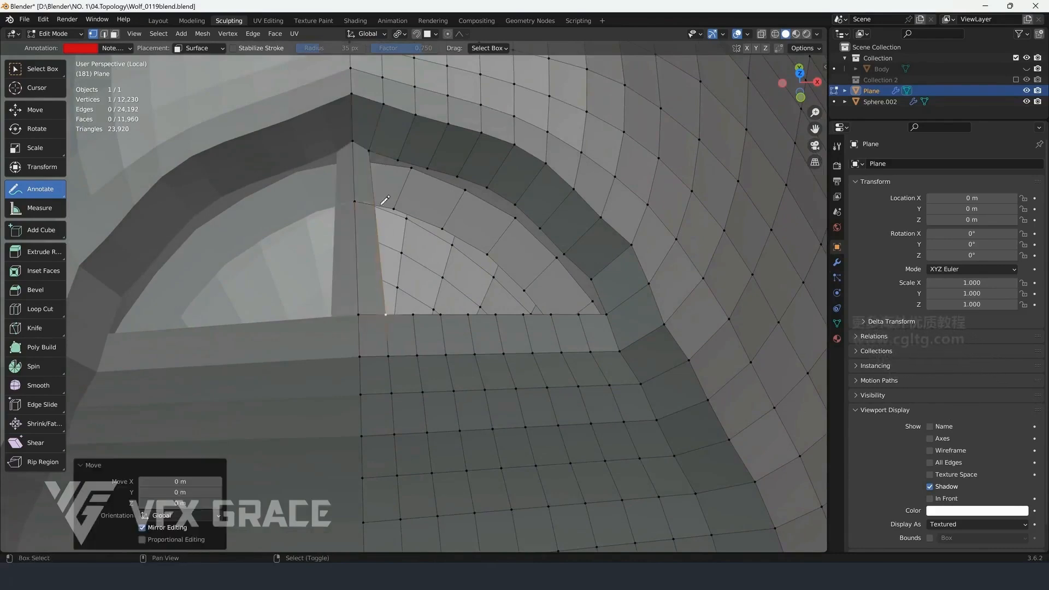
key("f")
key("f")
key("f")
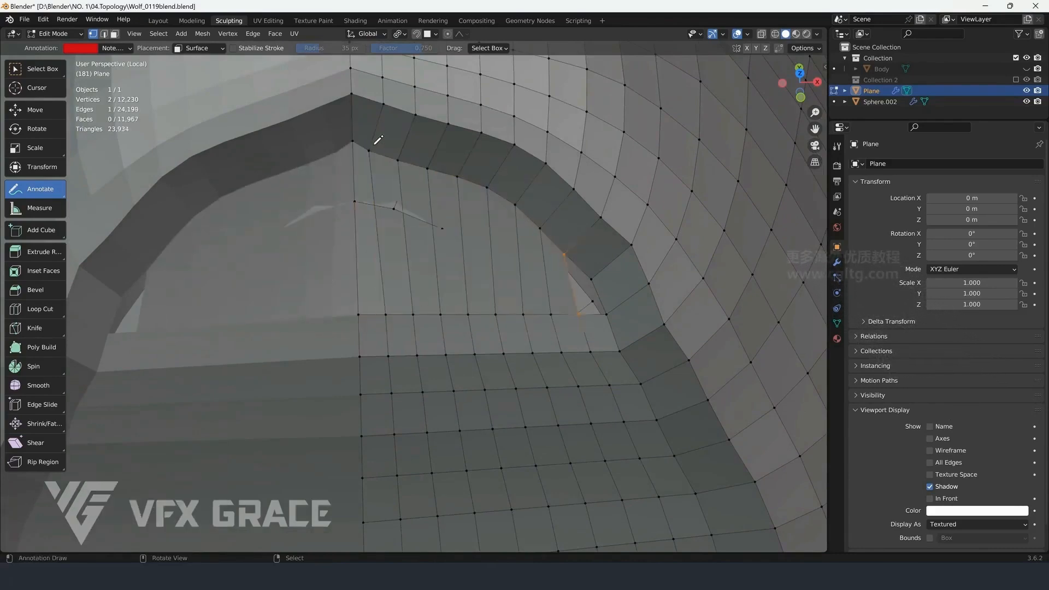
Select the row of vertices at the back of the new faces and edge-slide it forward toward the front lip
right_click(579, 314, "ctrl")
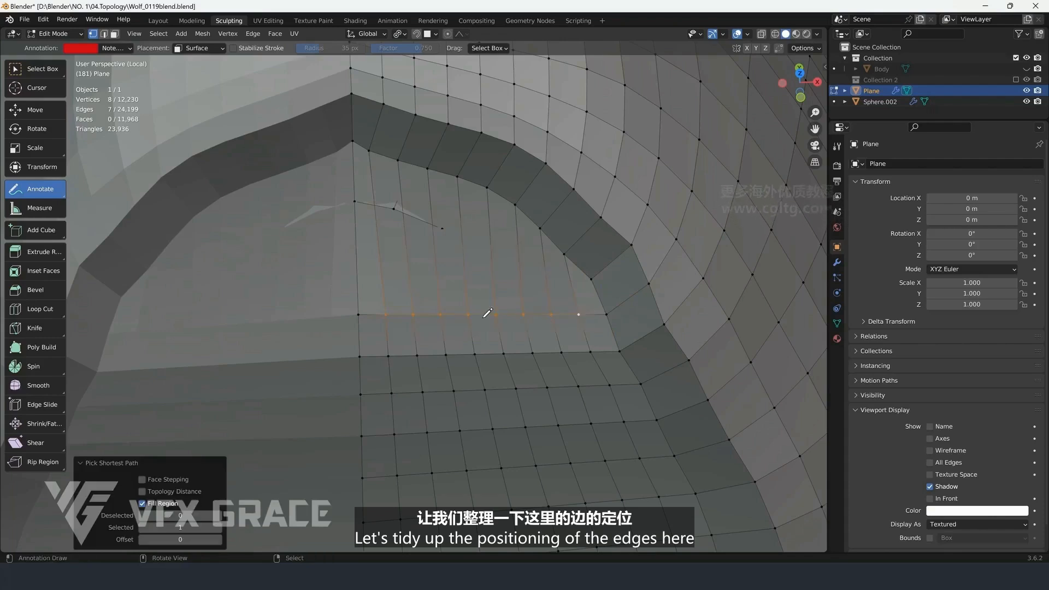
right_click(358, 314, "shift")
key("g")
key("g")
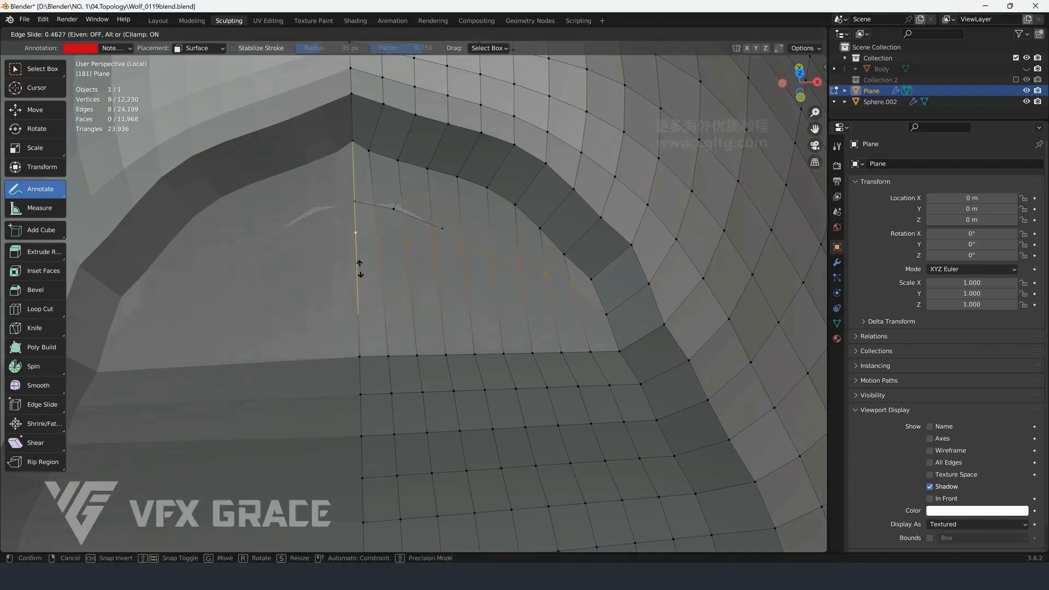
left_click(364, 245)
Edge-slide the next row of vertices forward to even out the spacing behind the front lip, then deselect everything
right_click(361, 355)
right_click(590, 352, "ctrl")
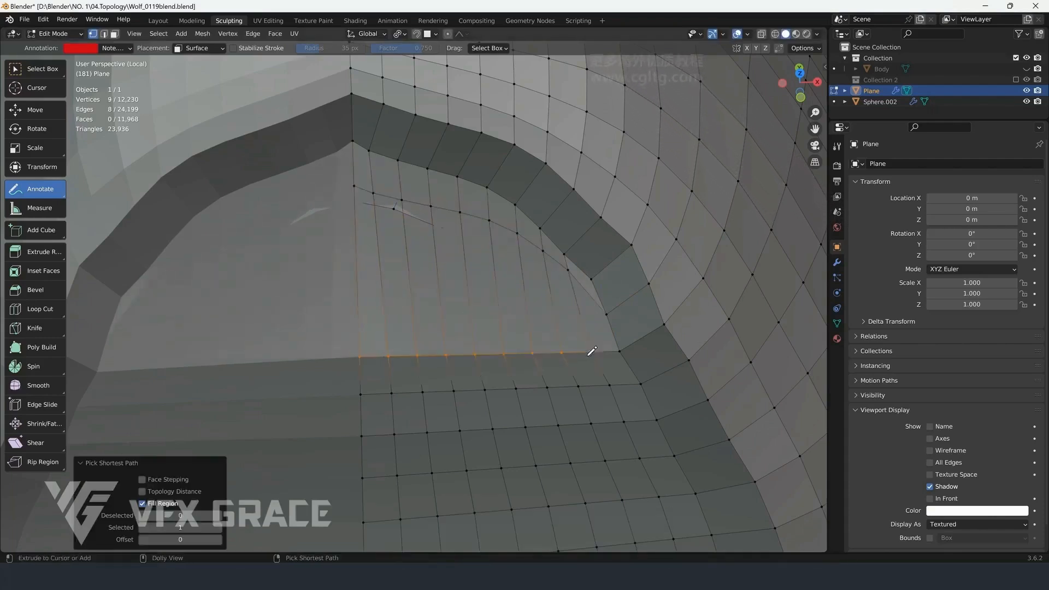
key("g")
key("g")
left_click(509, 303)
key("alt+a")
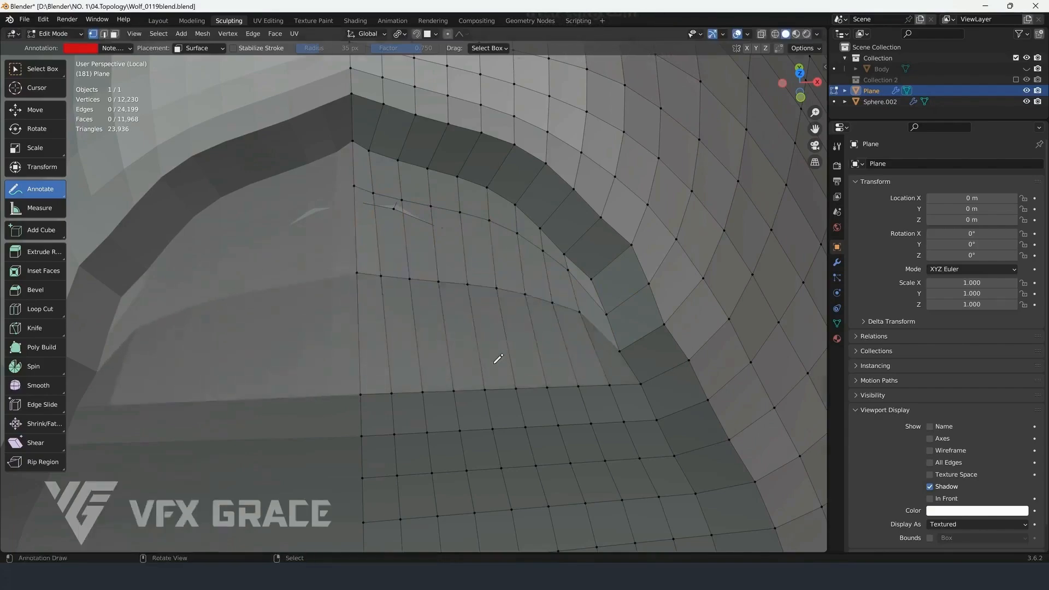
Examine the filled inner surface of the upper lip from several angles
scroll(492, 363, "down", 2)
middle_click_drag(493, 363, 493, 285)
scroll(494, 285, "down", 3)
mouse_move(209, 298)
middle_mouse_down()
mouse_move(207, 315)
mouse_move(214, 302)
middle_mouse_up()
scroll(308, 350, "up", 4)
middle_click_drag(308, 349, 329, 312)
scroll(339, 314, "up", 3)
scroll(328, 312, "down", 5)
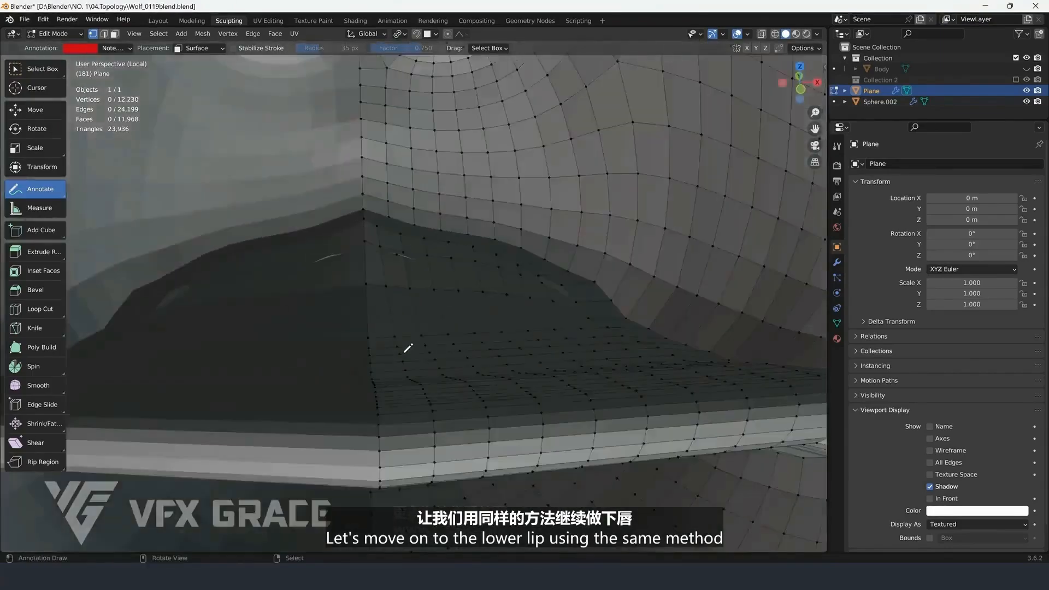
Isolate the lower lip's faces by growing a lip loop selection, inspect them from behind, and reveal the whole mesh again
middle_click_drag(406, 350, 309, 328)
scroll(309, 328, "down", 3)
scroll(383, 326, "down", 1)
middle_click_drag(445, 321, 397, 338)
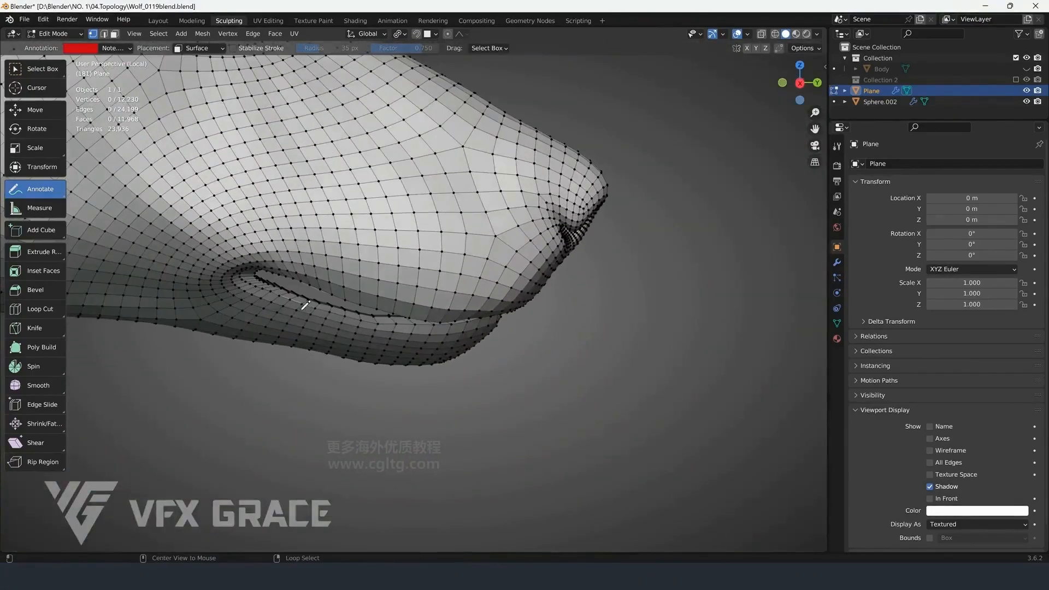
middle_click_drag(316, 307, 348, 299)
left_click(279, 317, "alt")
key("ctrl+KP_Add")
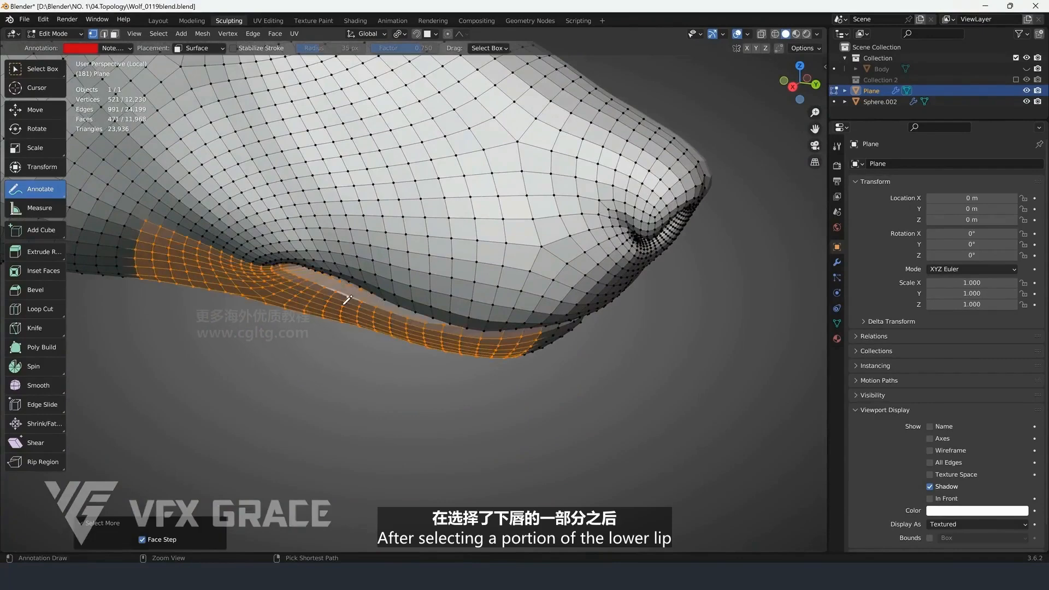
key("ctrl+KP_Add")
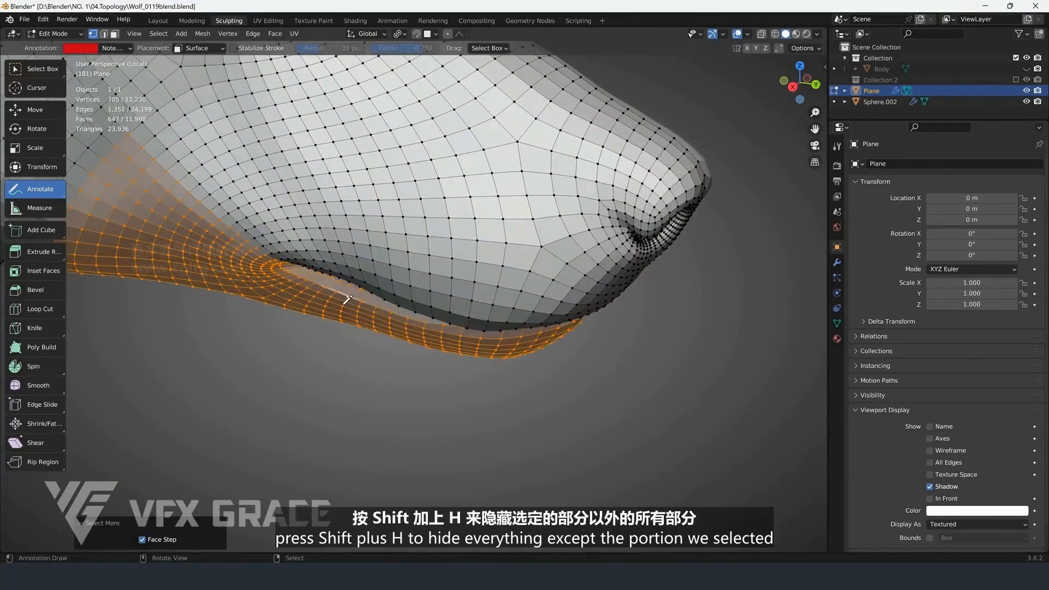
key("shift+h")
middle_click_drag(347, 299, 470, 352)
key("alt+a")
scroll(420, 359, "up", 2)
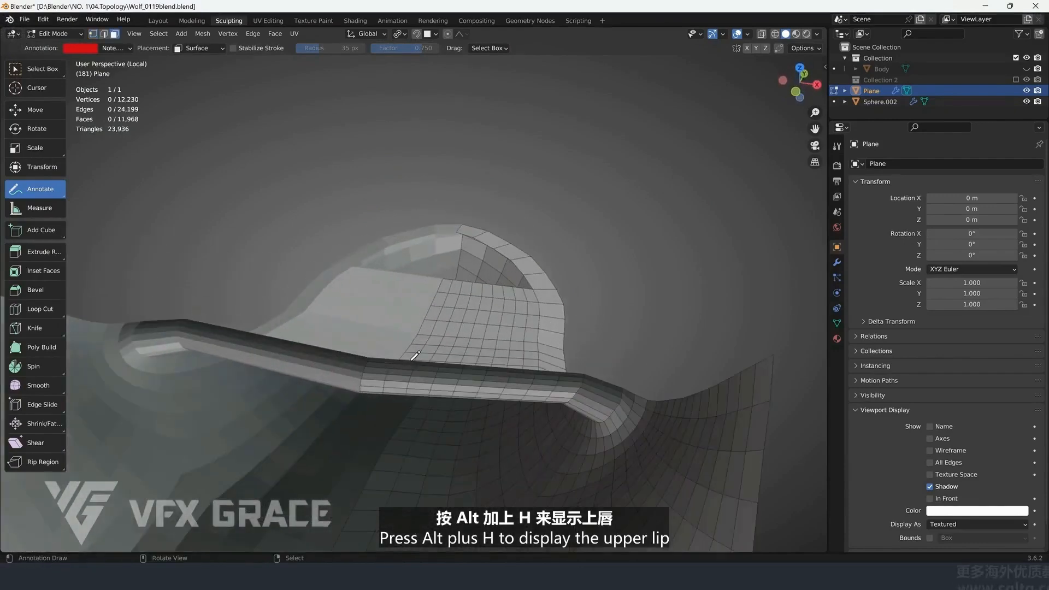
key("alt+h")
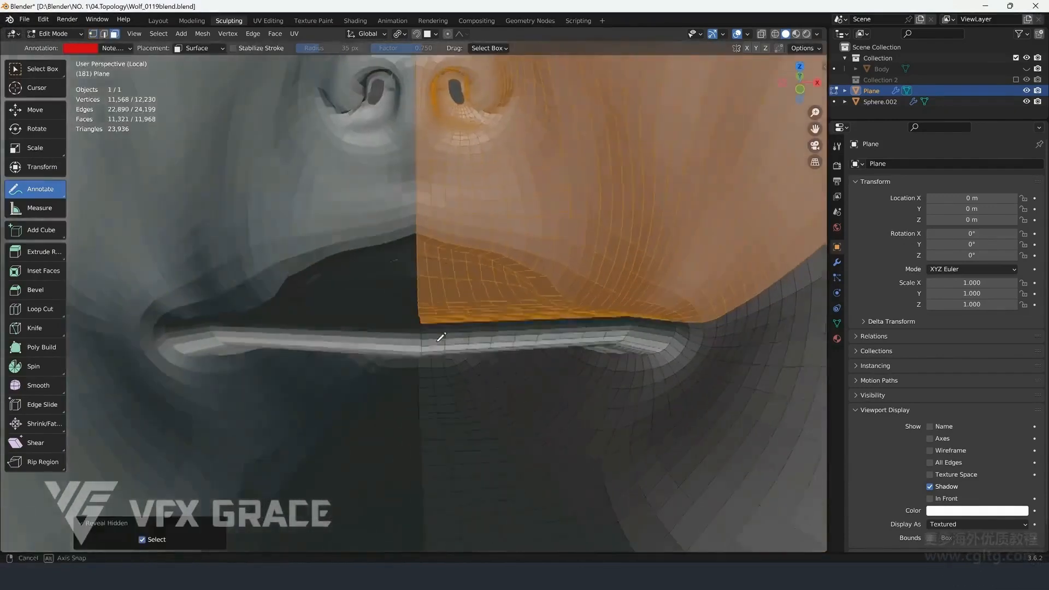
Delete the band of faces joining the upper and lower inner lips at the back of the mouth, from the centre line to the corner
left_click(445, 314)
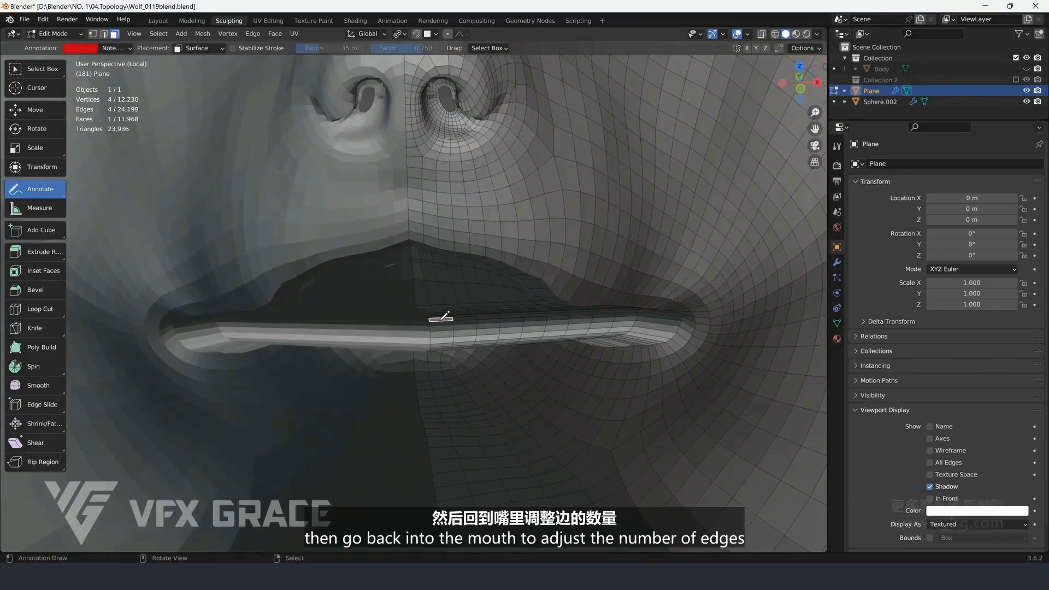
middle_click_drag(468, 326, 469, 318)
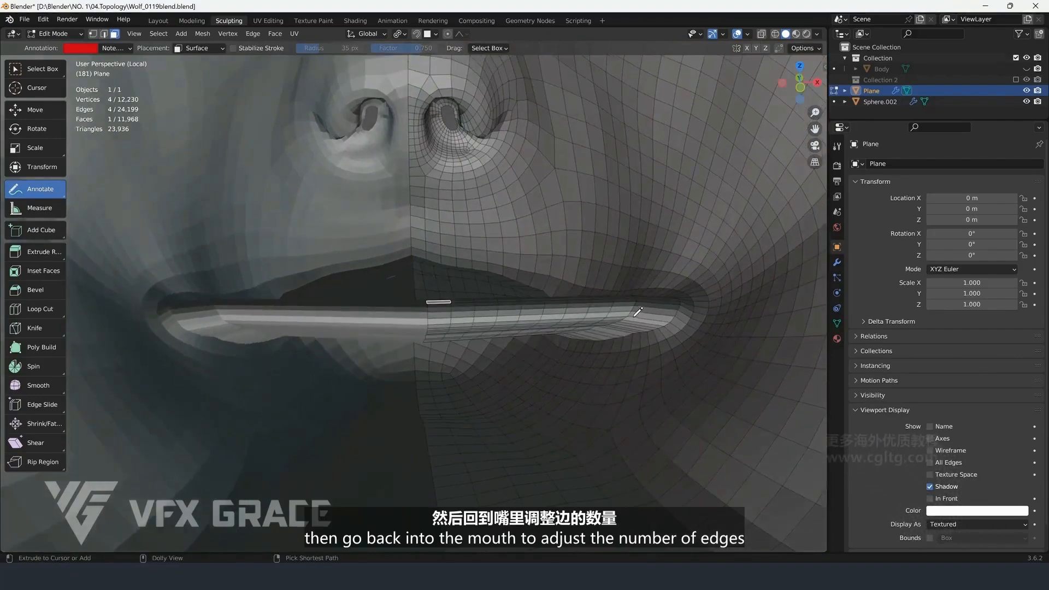
left_click(654, 315, "ctrl+shift")
middle_click_drag(653, 314, 589, 331)
key("x")
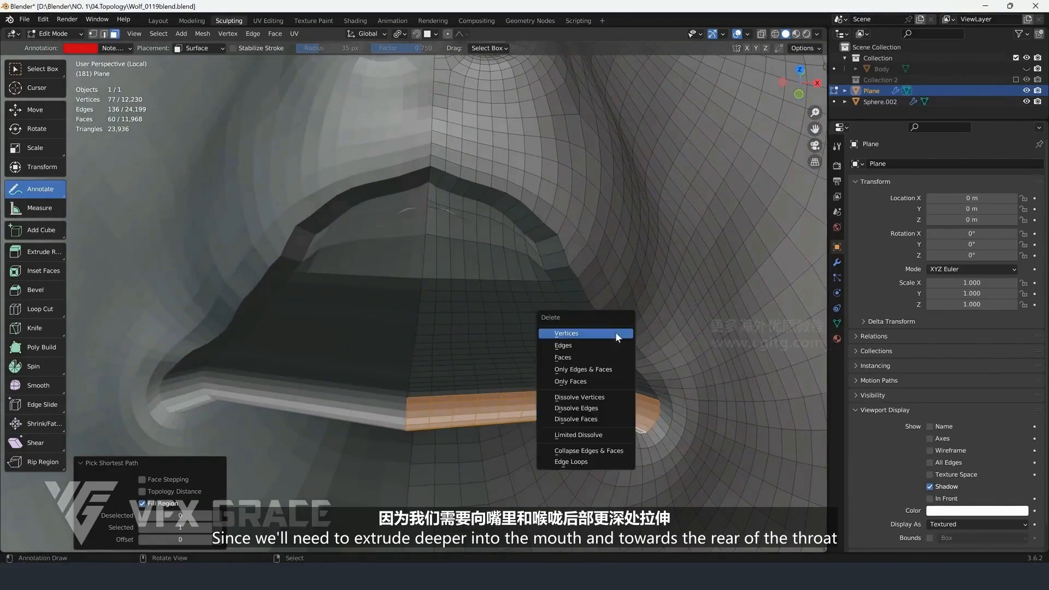
left_click(568, 355)
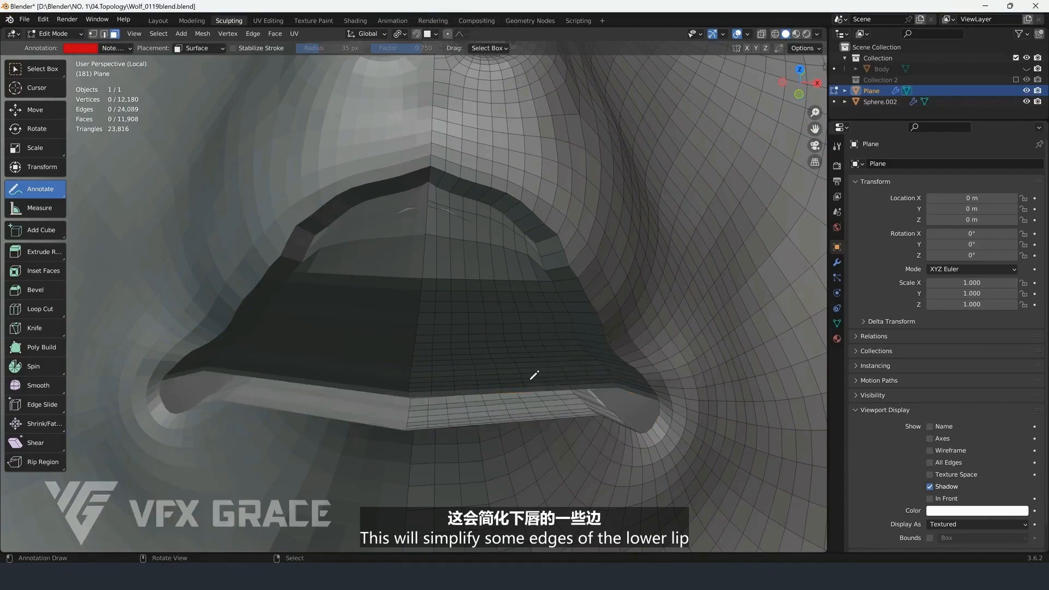
Select the lower lip area by expanding from a face loop on its inner rim, and hide everything else
middle_click_drag(529, 370, 470, 359)
left_click(439, 346, "alt")
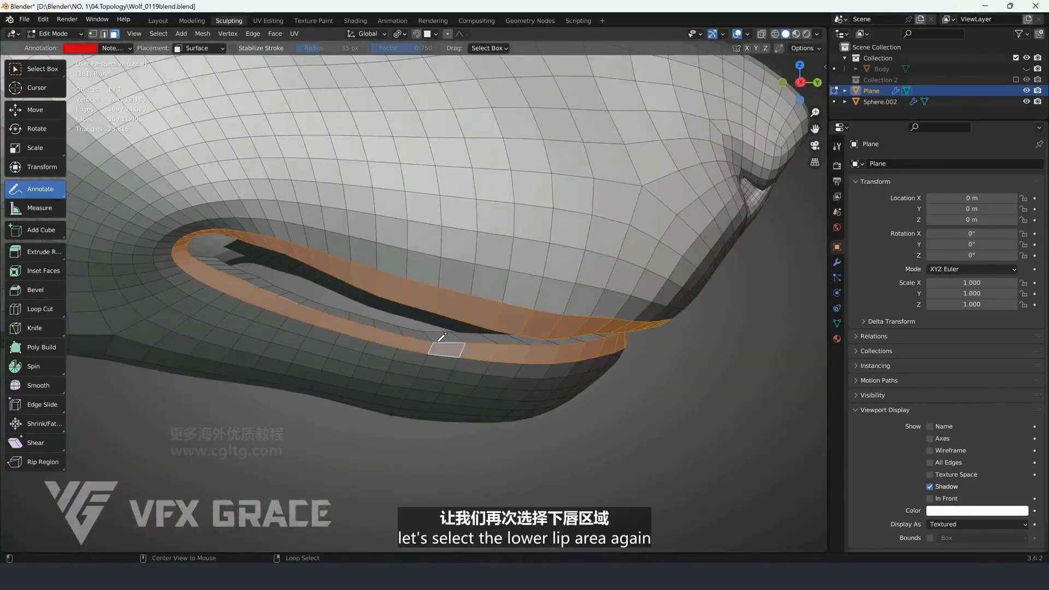
left_click(444, 337, "alt")
key("ctrl+KP_Add")
key("ctrl+KP_Add")
key("ctrl+KP_Add")
key("ctrl+KP_Add")
key("ctrl+KP_Add")
key("ctrl+KP_Add")
key("ctrl+KP_Add")
key("ctrl+KP_Add")
key("ctrl+KP_Add")
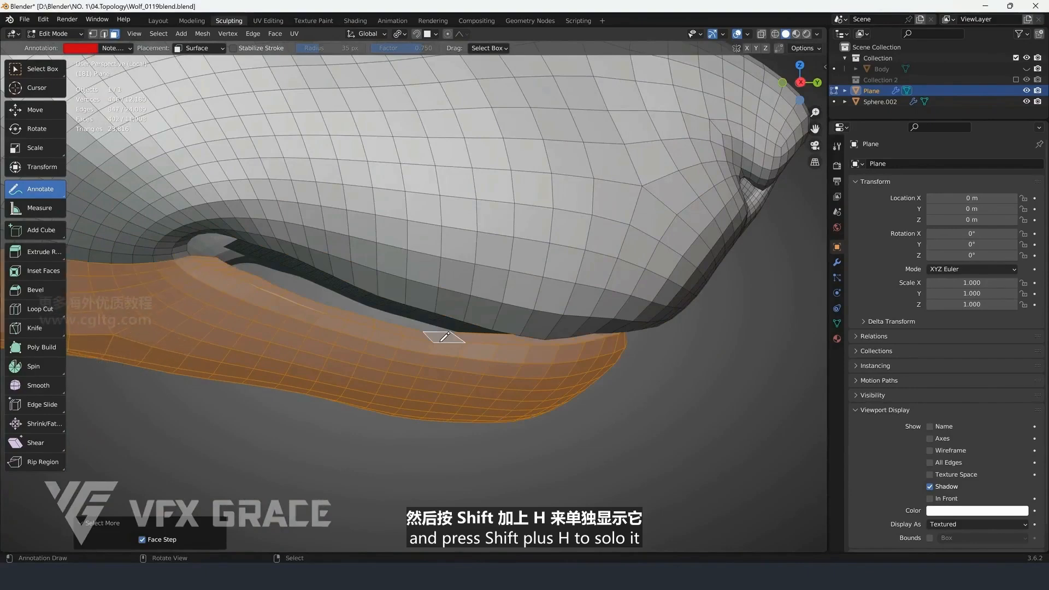
key("shift+h")
middle_click_drag(444, 337, 512, 336)
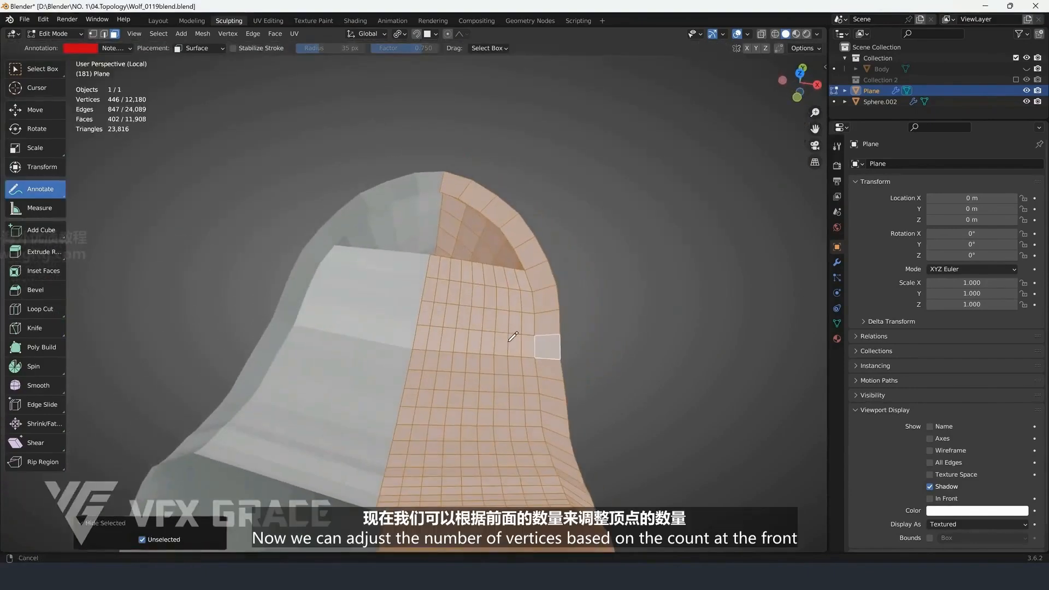
Dissolve four alternating lengthwise edge loops on the lower lip's inner strip to match the number of vertices at the front
key("alt+a")
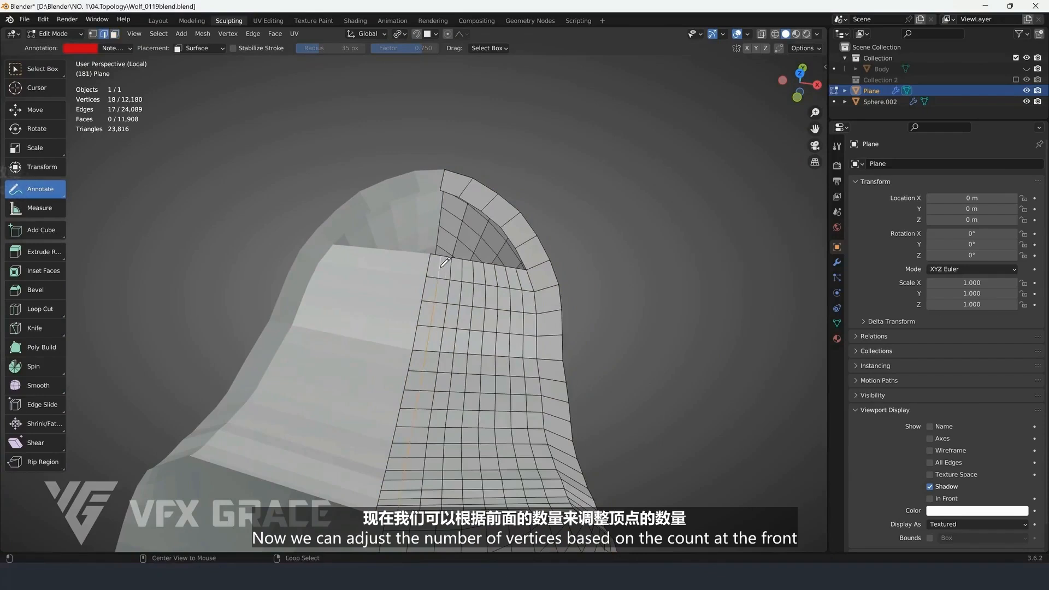
left_click(465, 267, "alt+shift")
left_click(487, 268, "alt+shift")
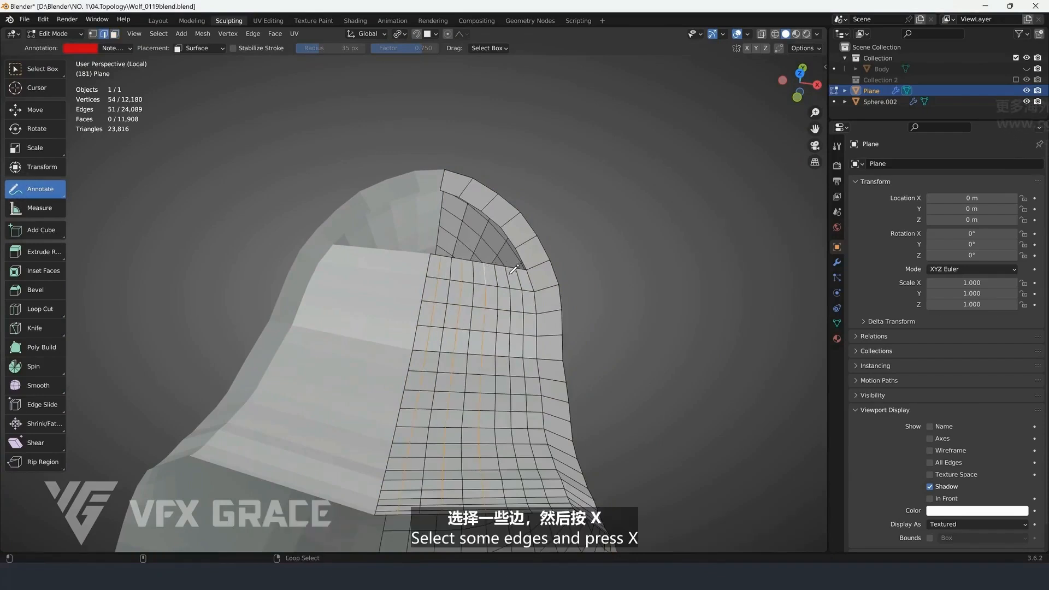
key("x")
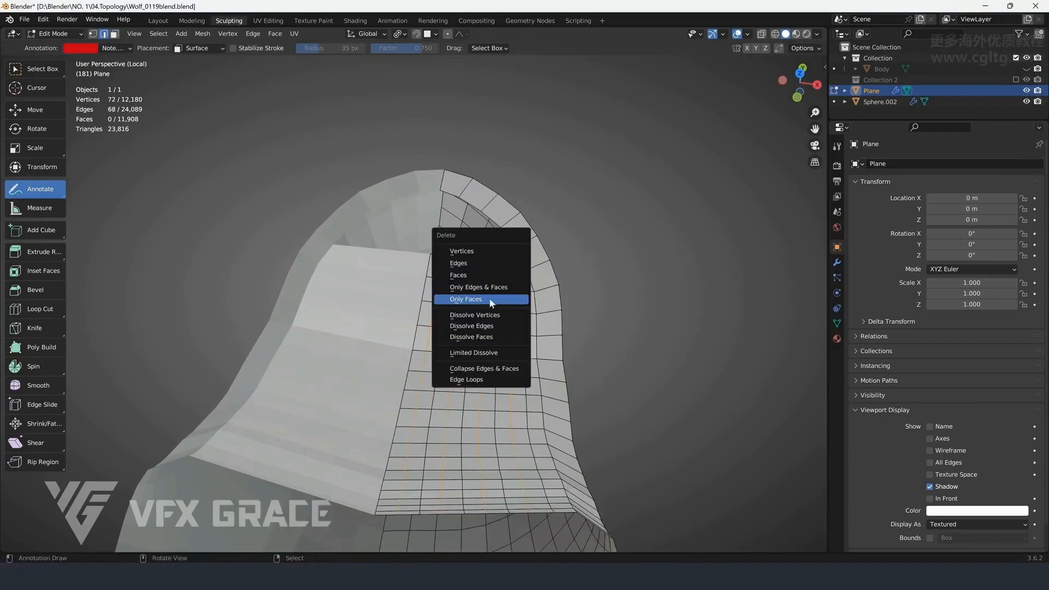
left_click(480, 325)
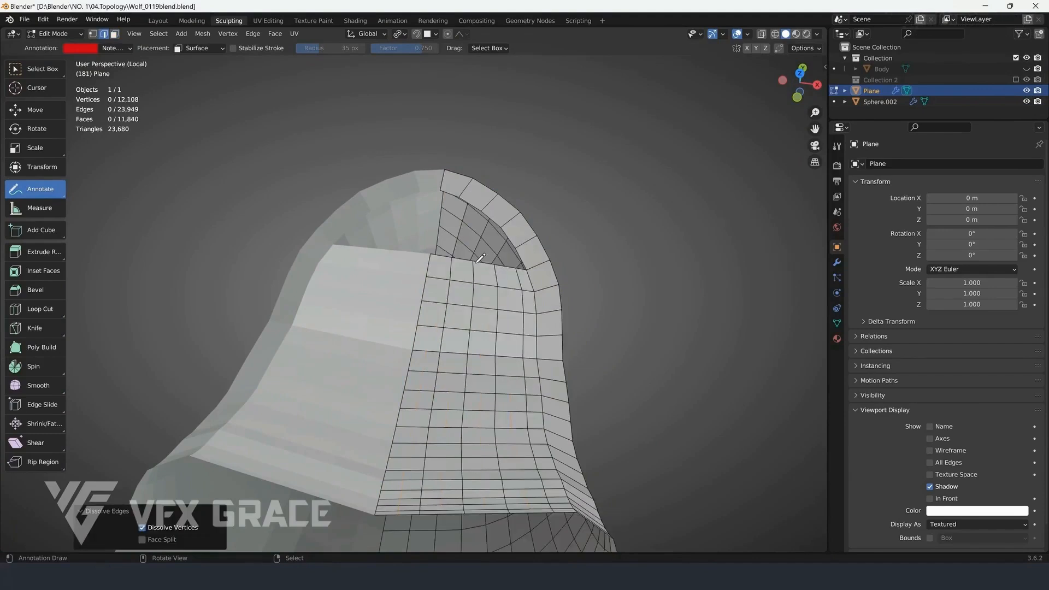
Fill the front gap with faces between the lower lip's rim and the inner strip, starting at the centre line
right_click(439, 250)
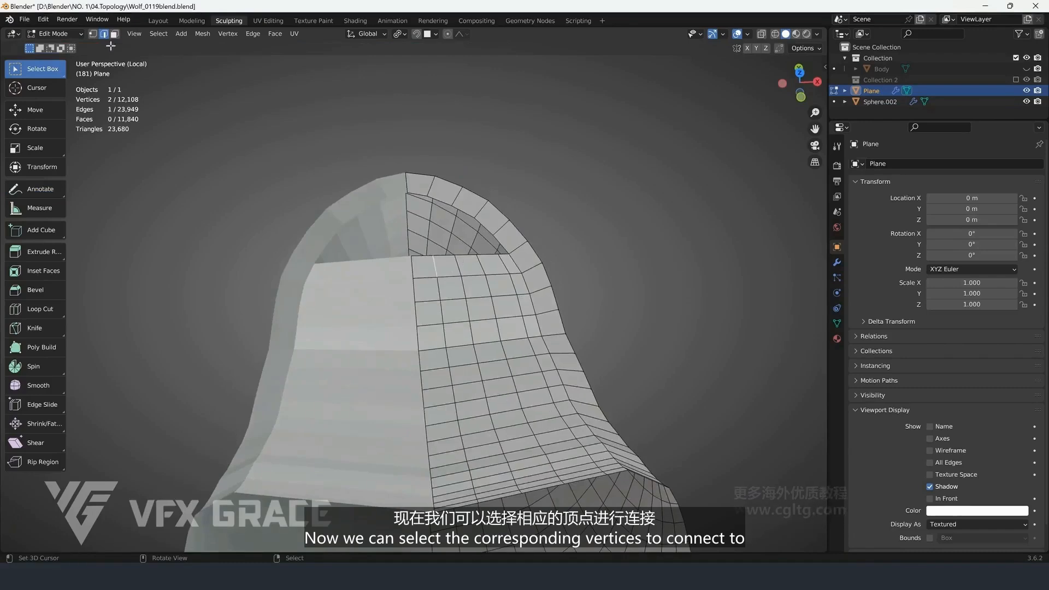
key("1")
middle_click_drag(393, 211, 418, 266)
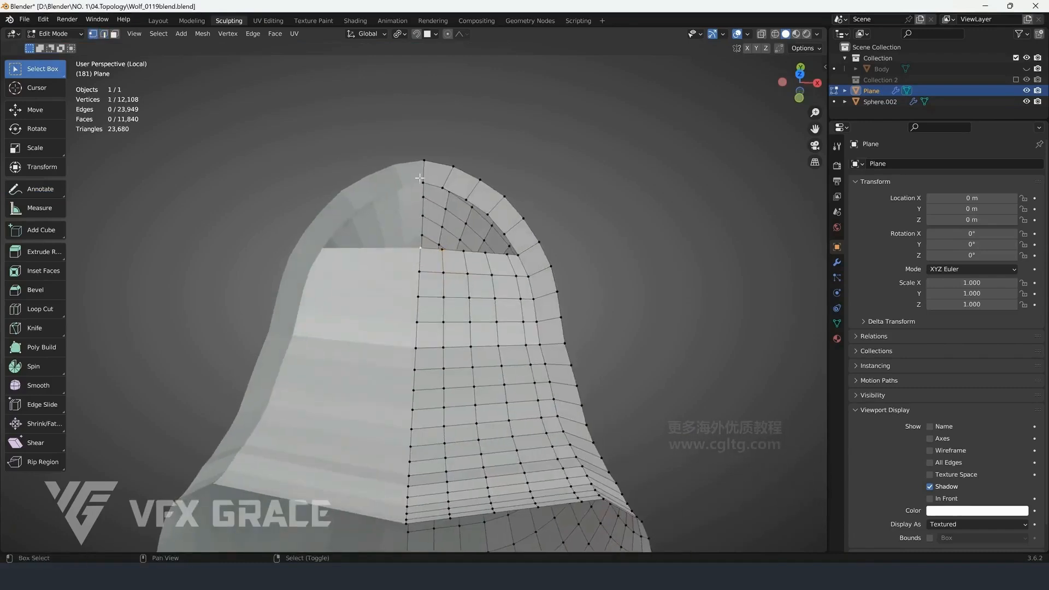
middle_click_drag(423, 178, 474, 230)
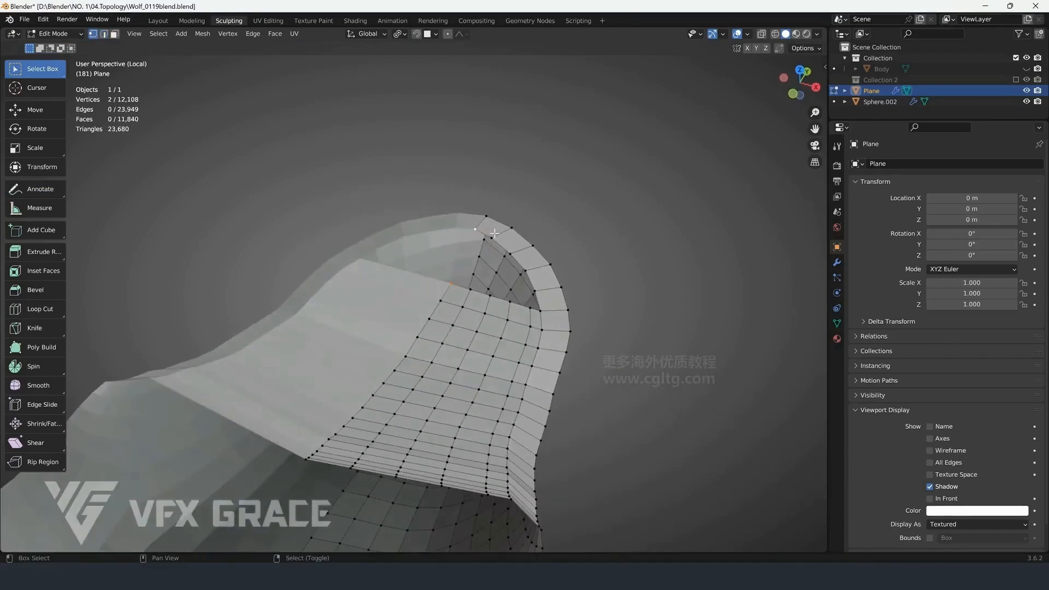
key("f")
key("f")
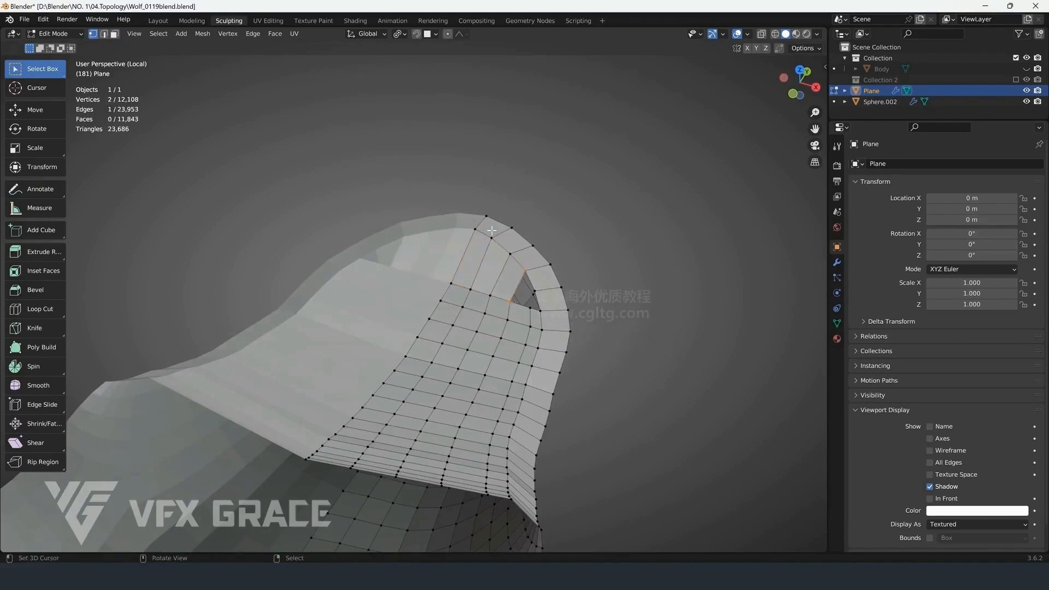
Add a centred loop cut across the new front faces, fill the remaining corner gap, and reveal the hidden mesh
key("ctrl+r")
left_click(498, 272)
right_click(498, 271)
right_click(530, 308)
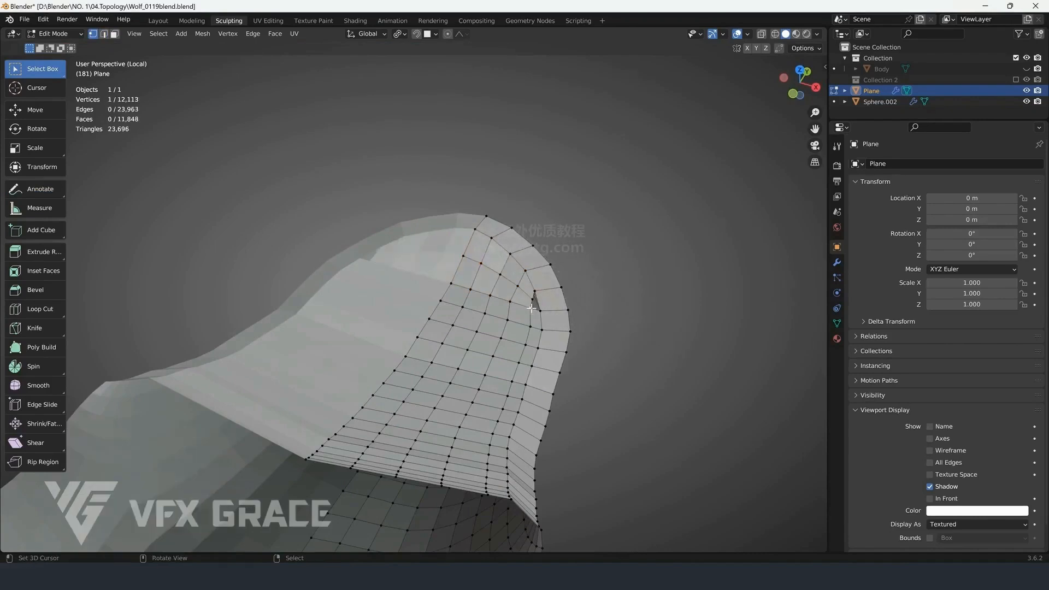
key("f")
middle_click_drag(544, 310, 400, 297)
key("alt+a")
key("alt+m")
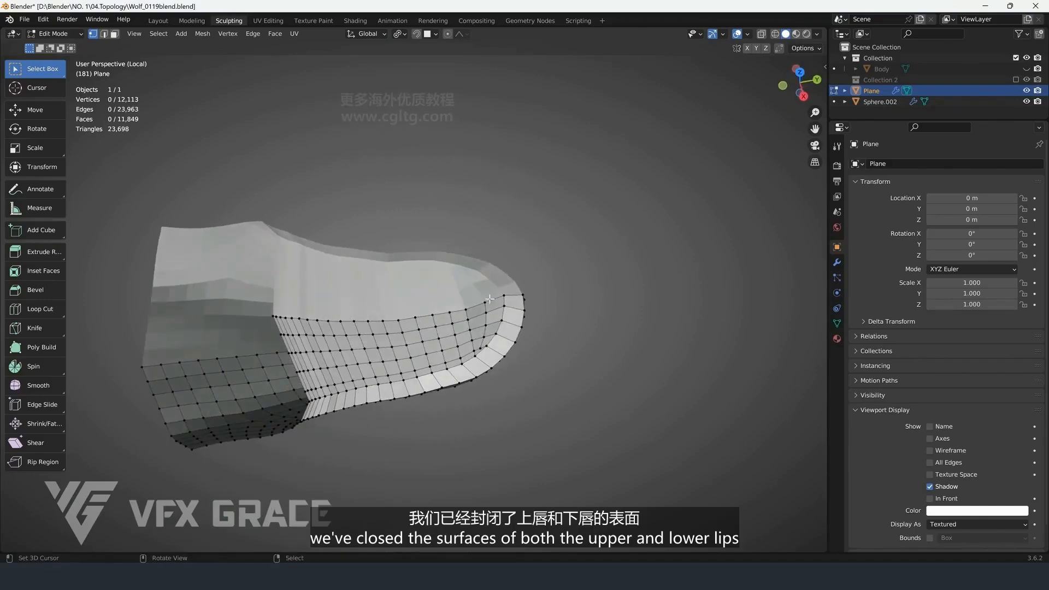
Extrude the upper lip's inner faces upward from the mouth corner to the centre line, and adjust their scale and position
middle_click_drag(490, 299, 393, 245)
scroll(386, 246, "up", 5)
left_click(327, 226)
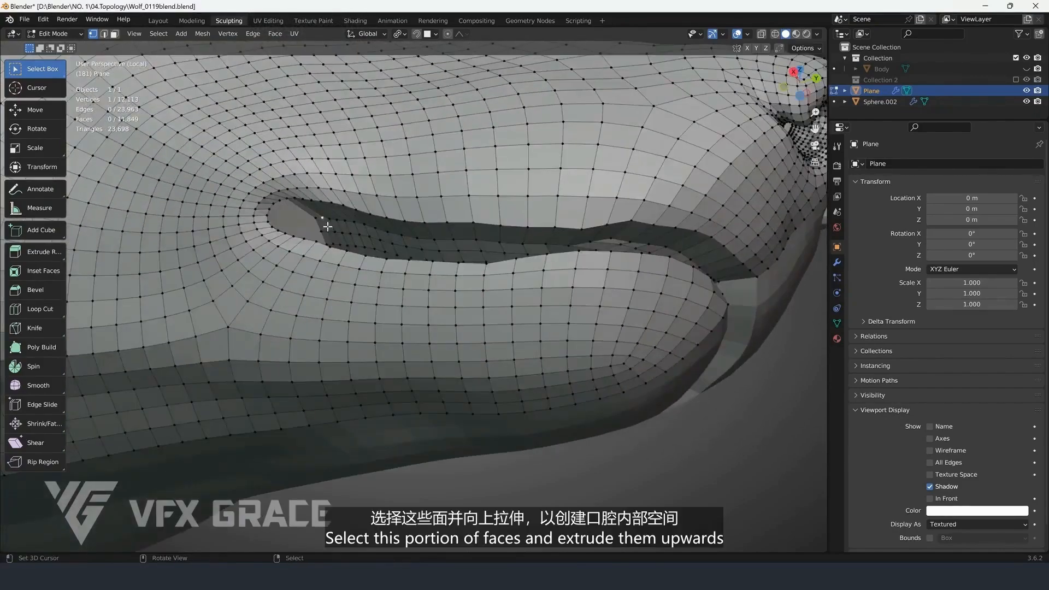
middle_click_drag(323, 224, 571, 215)
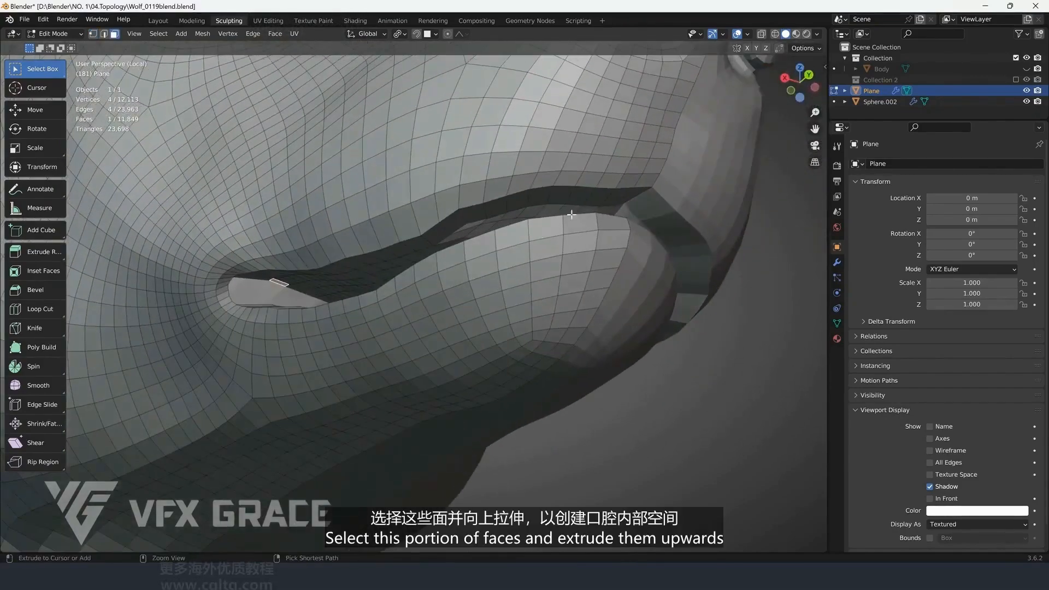
left_click(616, 208, "ctrl+shift")
key("KP_3")
key("alt+z")
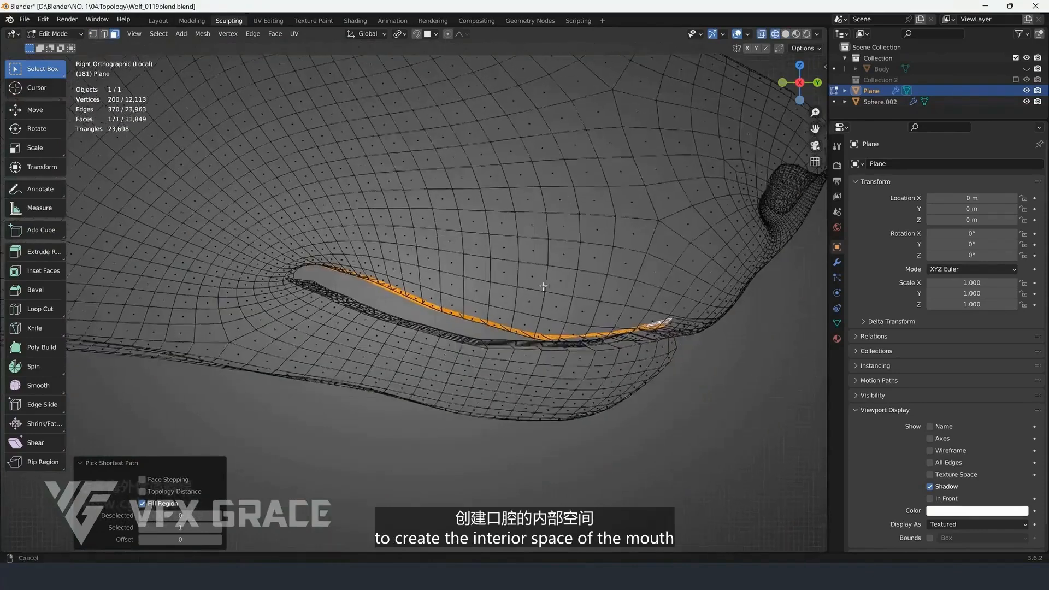
key("e")
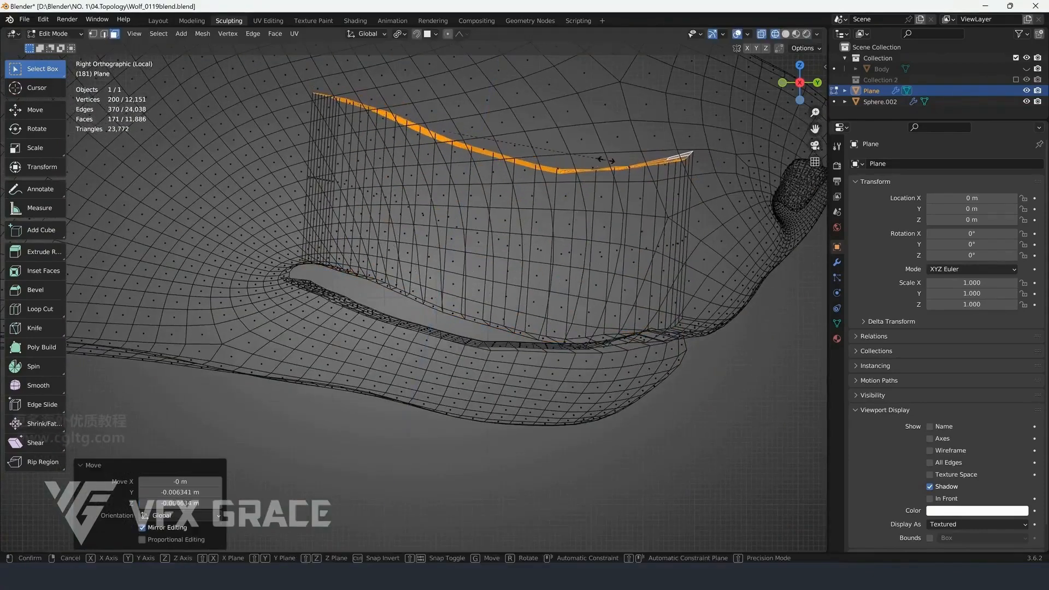
left_click(584, 171)
key("s")
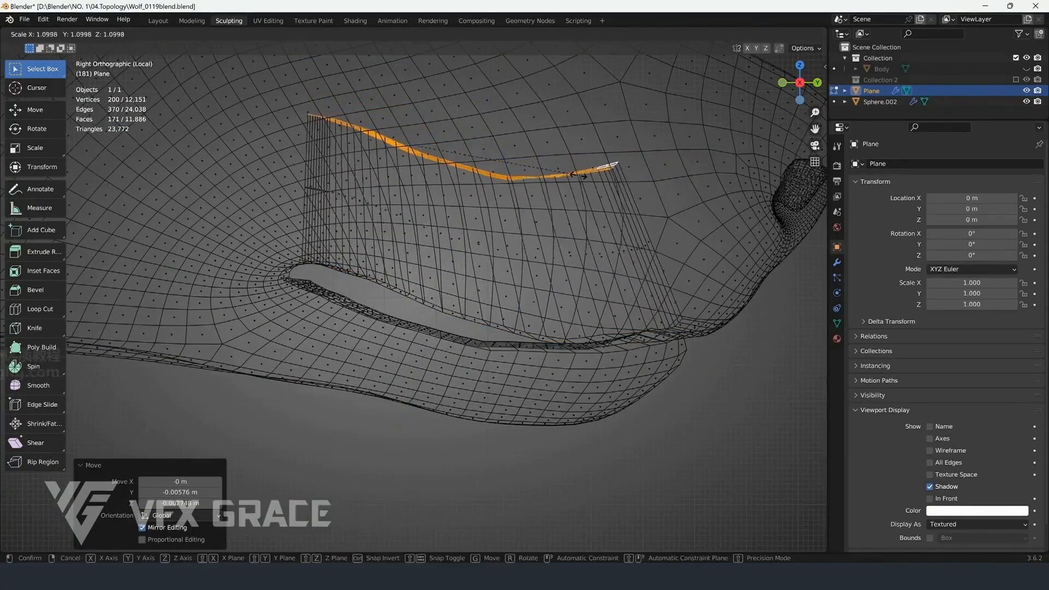
left_click(598, 178)
key("g")
left_click(612, 184)
Extrude the lower lip's inner faces downward to form the lower mouth interior, and rotate the extruded faces to follow the jaw
scroll(449, 304, "down", 1)
key("alt+z")
middle_click_drag(538, 314, 469, 305)
scroll(584, 315, "up", 5)
right_click(505, 305)
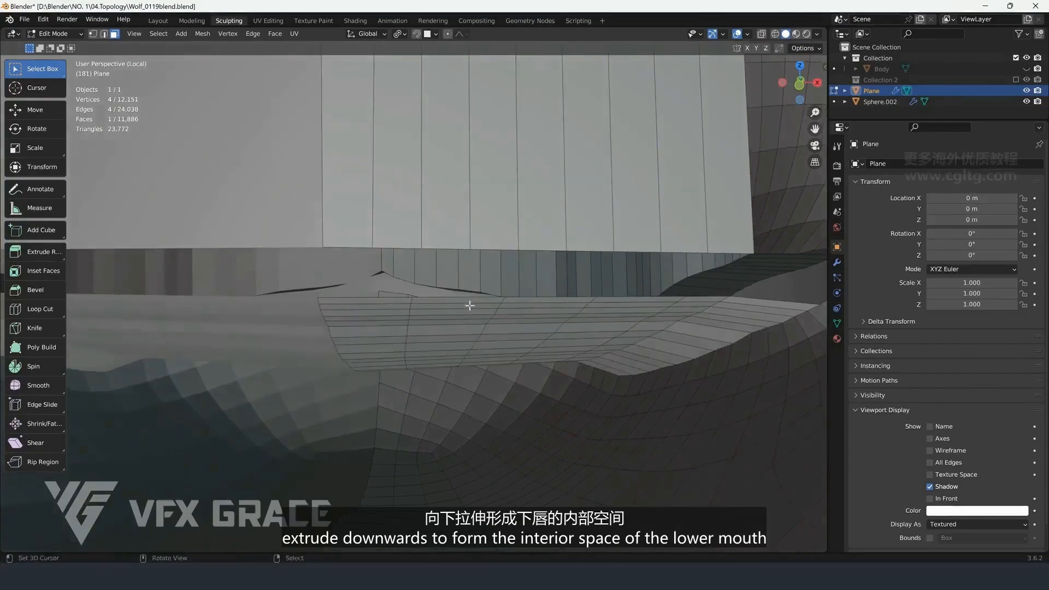
right_click(376, 300, "ctrl+shift")
middle_click_drag(376, 301, 438, 307)
key("KP_3")
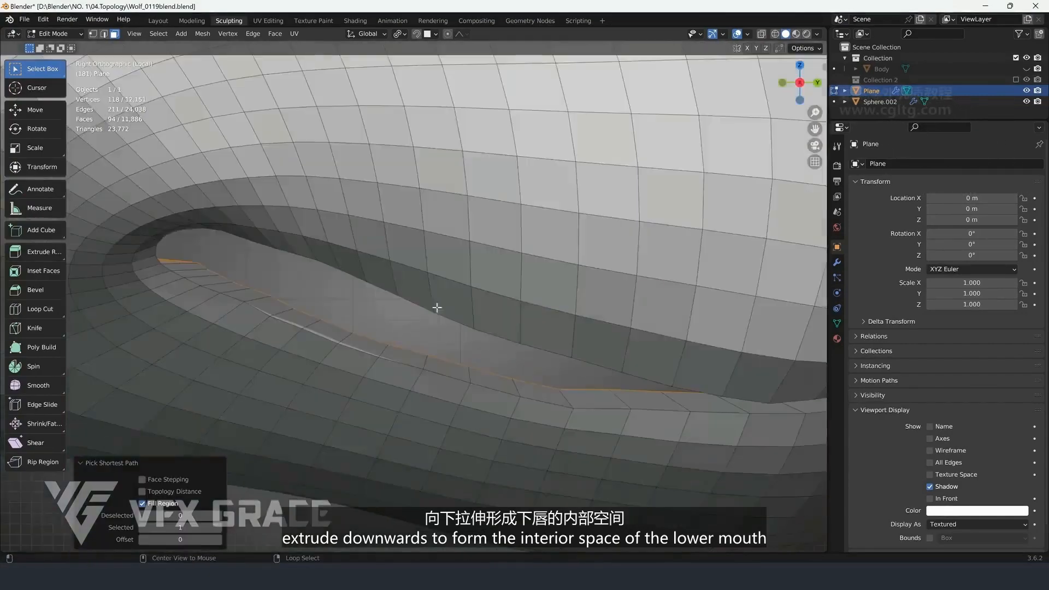
key("shift+z")
scroll(531, 332, "down", 2)
key("e")
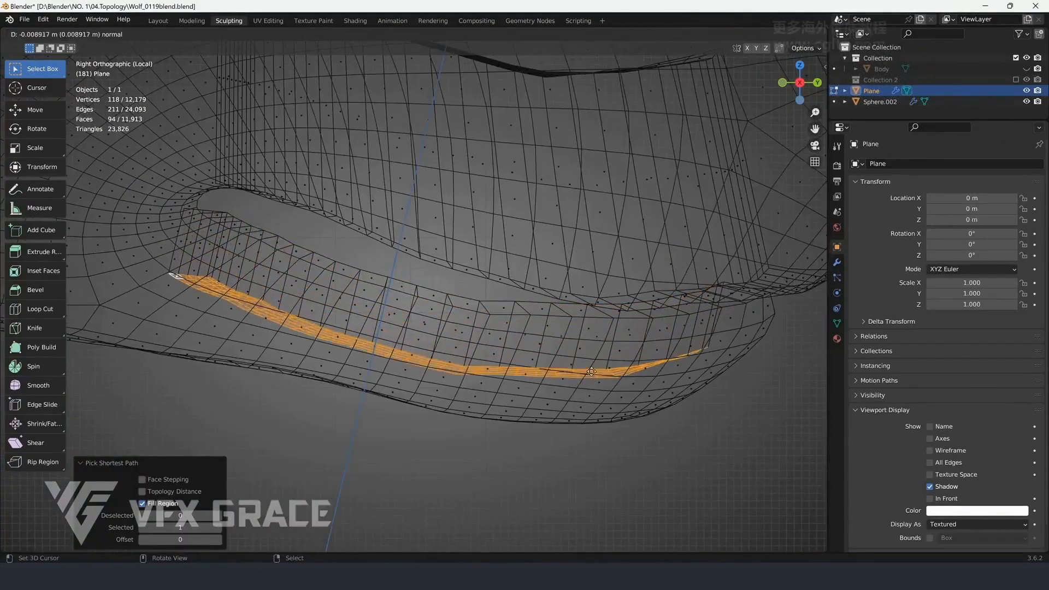
left_click(588, 382)
key("r")
left_click(693, 364)
key("alt+a")
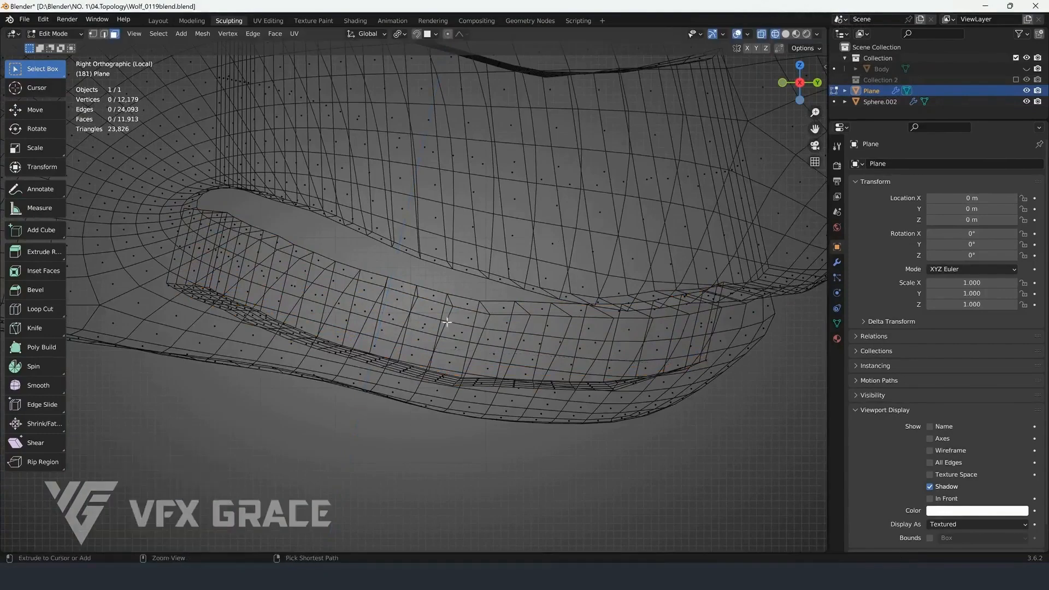
Delete the rear wall faces of both the upper and lower mouth extrusions, from the outer side to the centre line
key("Tab")
middle_click_drag(344, 328, 469, 343)
key("shift+z")
key("Tab")
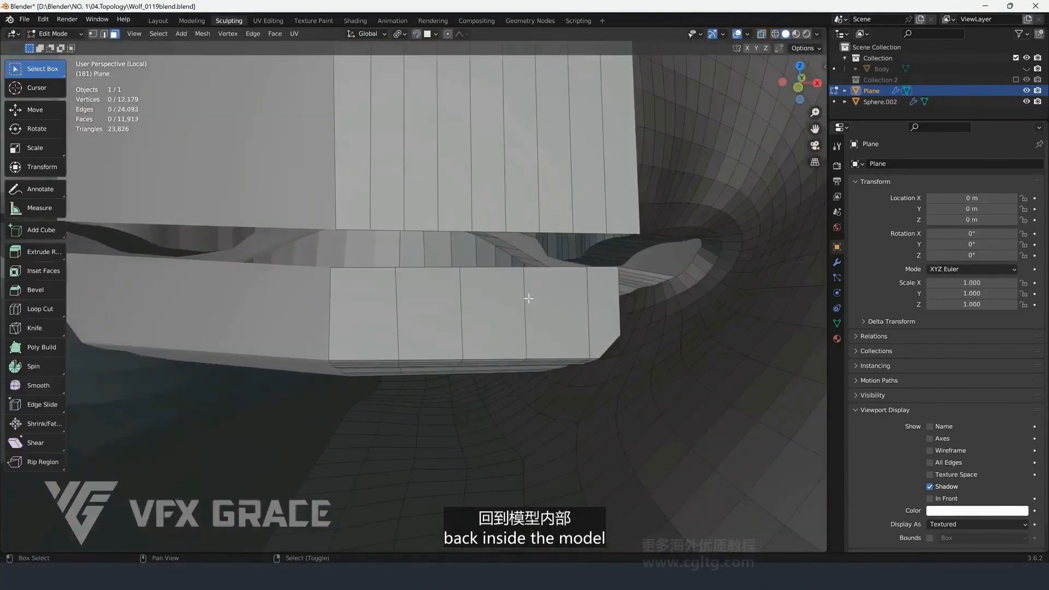
mouse_move(570, 319)
middle_mouse_down()
mouse_move(598, 324)
mouse_move(599, 351)
mouse_move(590, 335)
mouse_move(596, 341)
mouse_move(620, 279)
middle_mouse_up()
left_click(633, 276)
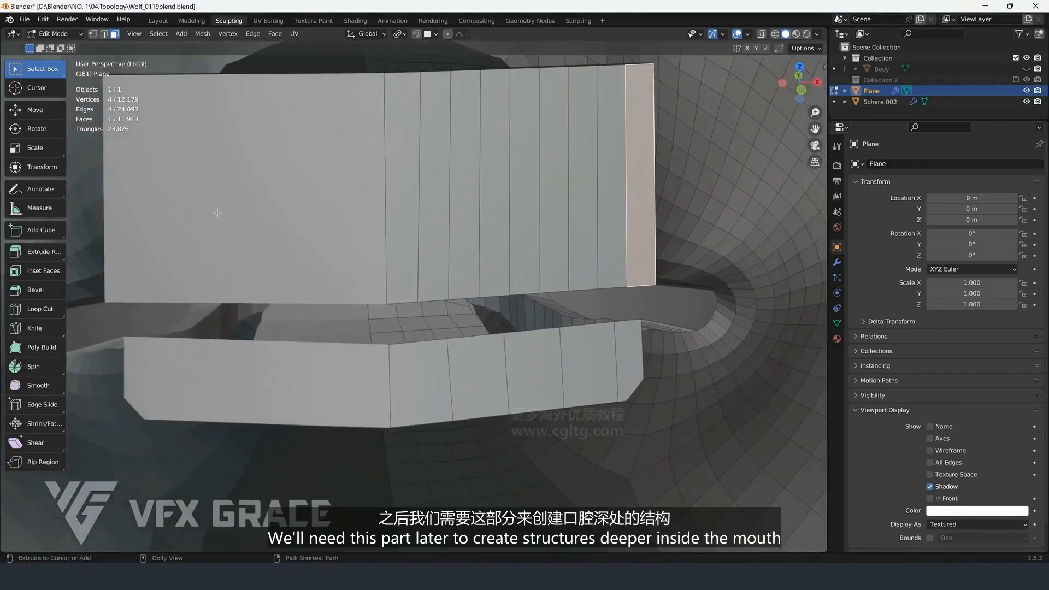
left_click(404, 230, "ctrl+shift")
left_click(421, 382, "ctrl+shift")
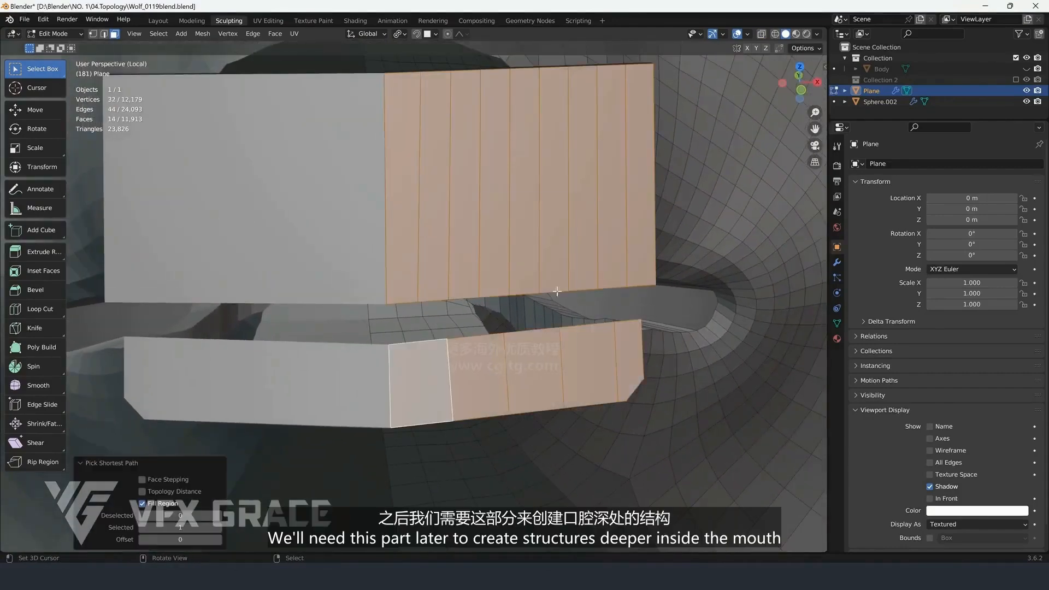
key("x")
left_click(529, 238)
Select the inner wall and floor faces of the lower mouth extrusion, up to the centre line
middle_click_drag(532, 306, 547, 315)
key("2")
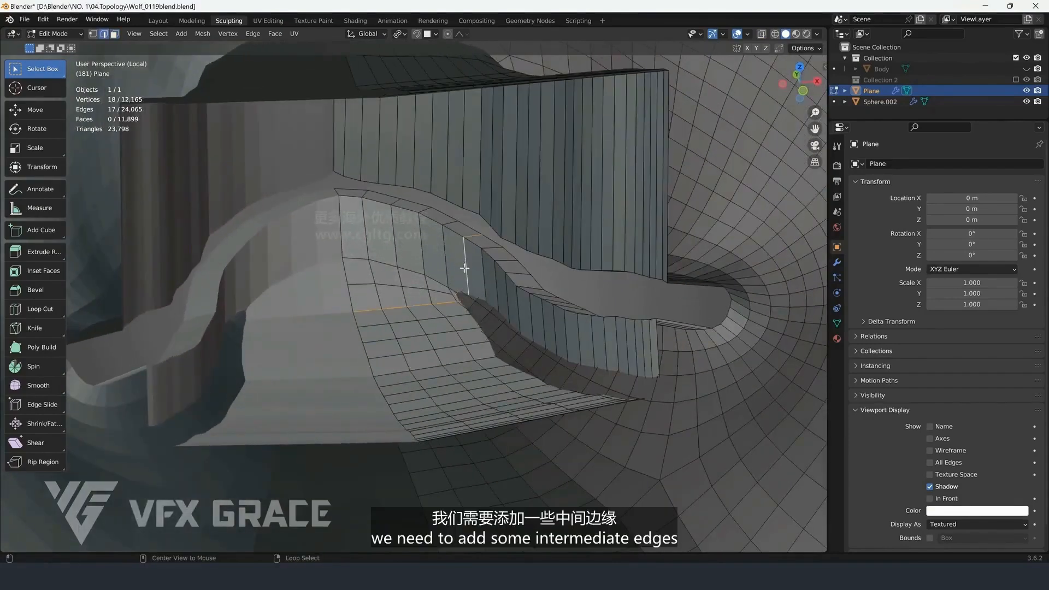
key("3")
left_click(469, 286, "alt")
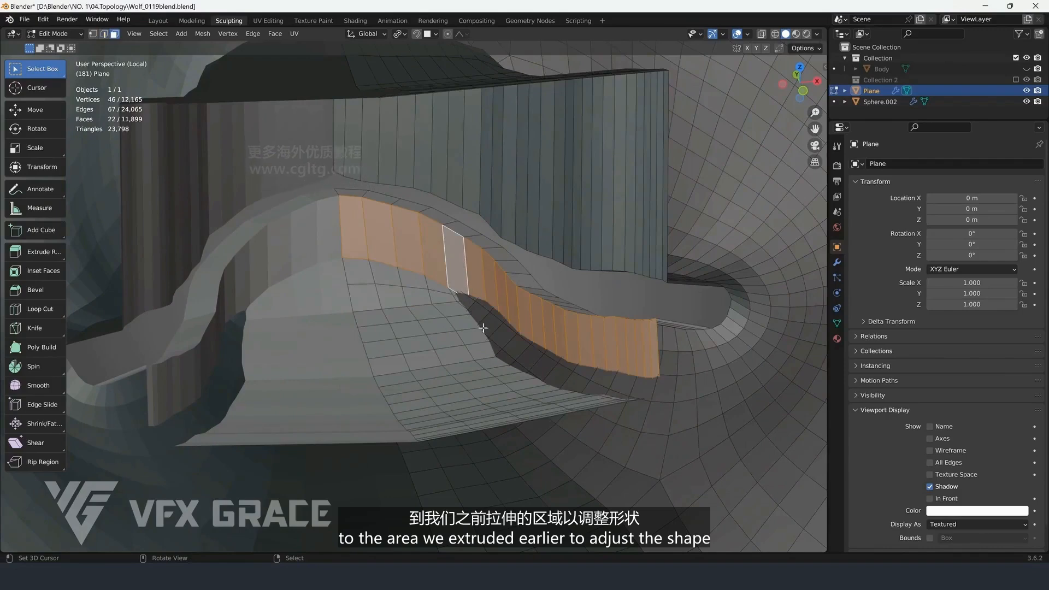
left_click(453, 294, "ctrl")
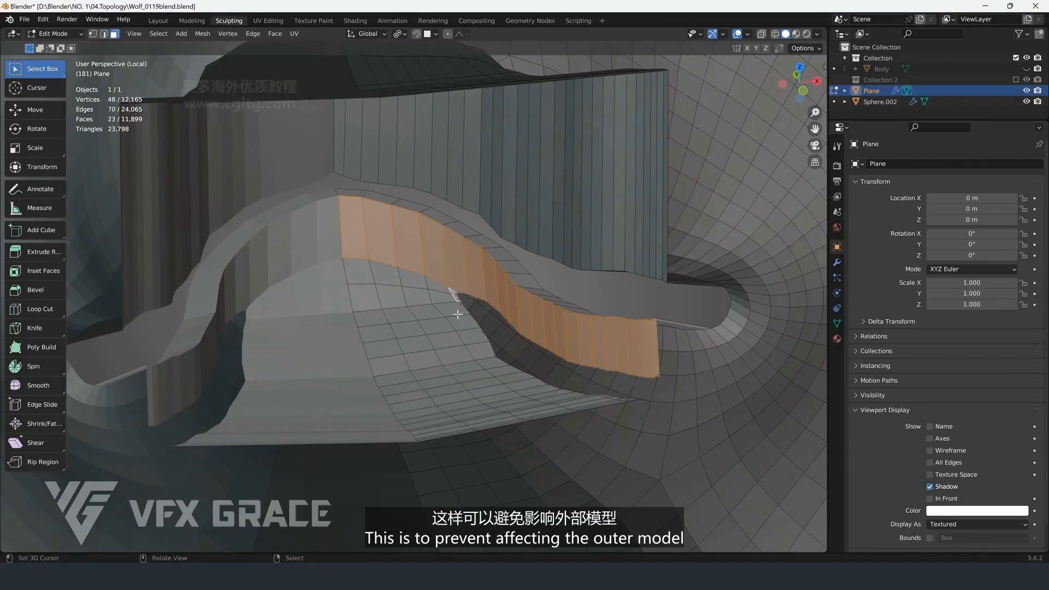
left_click(448, 432, "ctrl+shift")
middle_click_drag(447, 432, 449, 458)
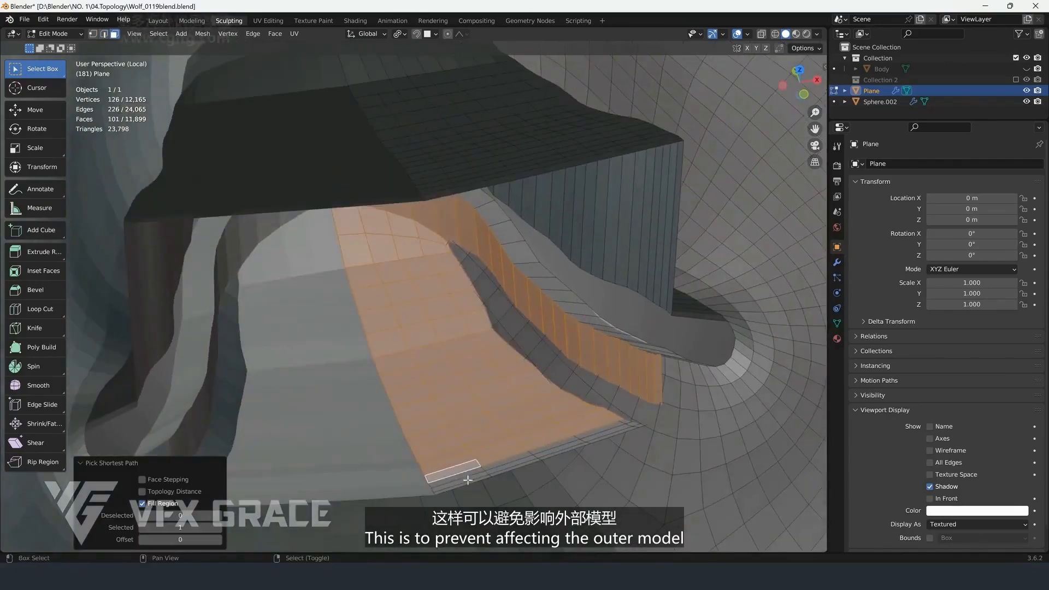
left_click(457, 477, "shift")
Add the upper mouth extrusion's inner wall and roof faces to the selection, and hide all the unselected mesh
middle_click_drag(640, 425, 557, 403)
left_click(559, 241, "alt+shift")
middle_click_drag(559, 241, 394, 206)
middle_click_drag(467, 228, 471, 198)
left_click(661, 359, "ctrl+shift")
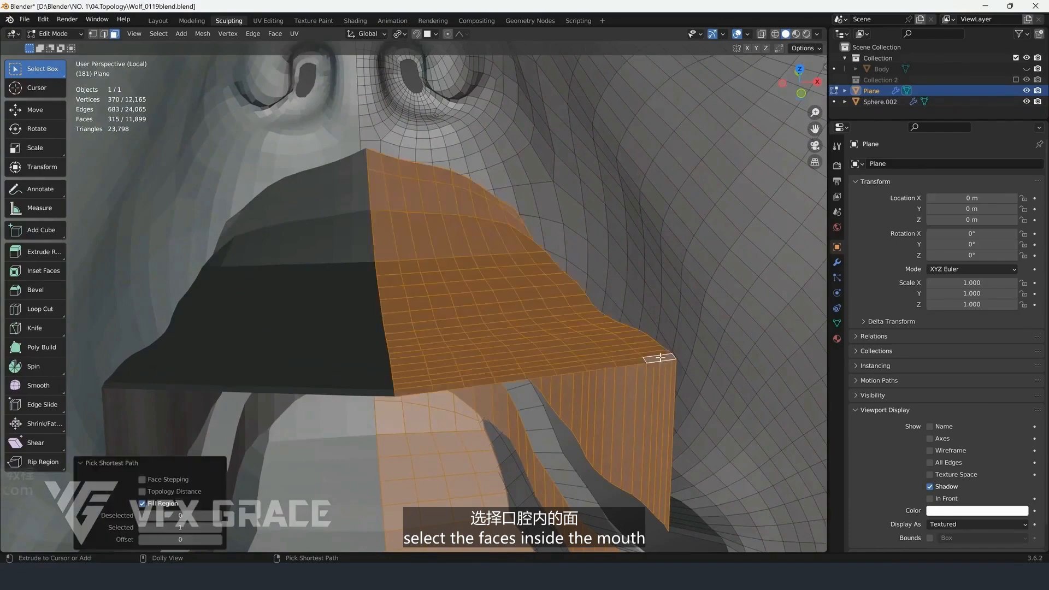
middle_click_drag(606, 322, 532, 312)
key("shift+h")
Add six evenly spaced loop cuts around the upper mouth wall without sliding them
key("alt+a")
key("ctrl+r")
scroll(528, 310, "up", 1)
left_click(529, 310)
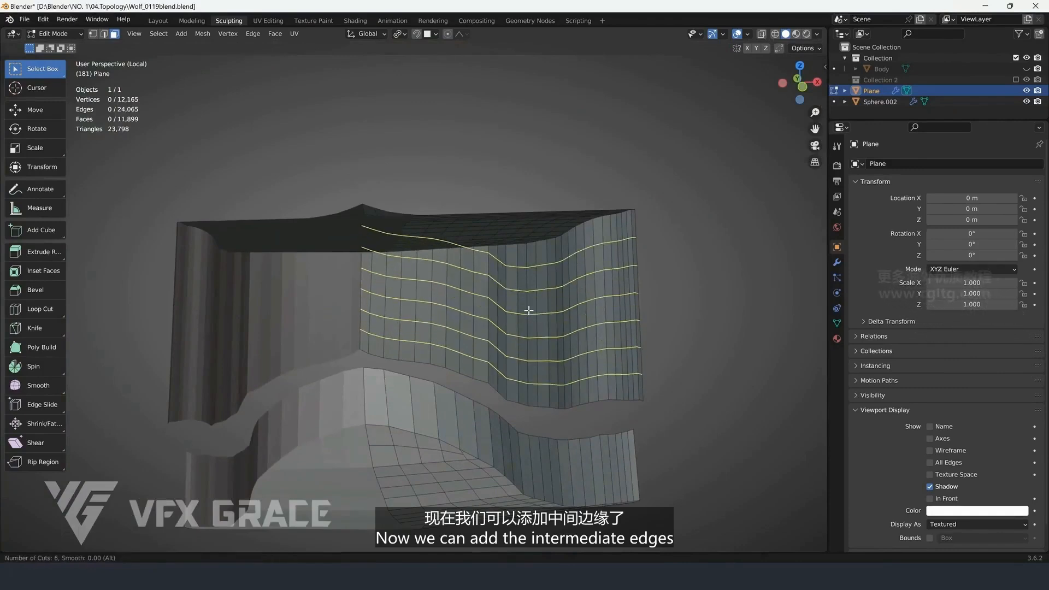
right_click(529, 306)
Add four evenly spaced loop cuts around the lower mouth wall without sliding them
key("ctrl+r")
scroll(539, 458, "down", 2)
scroll(539, 458, "up", 1)
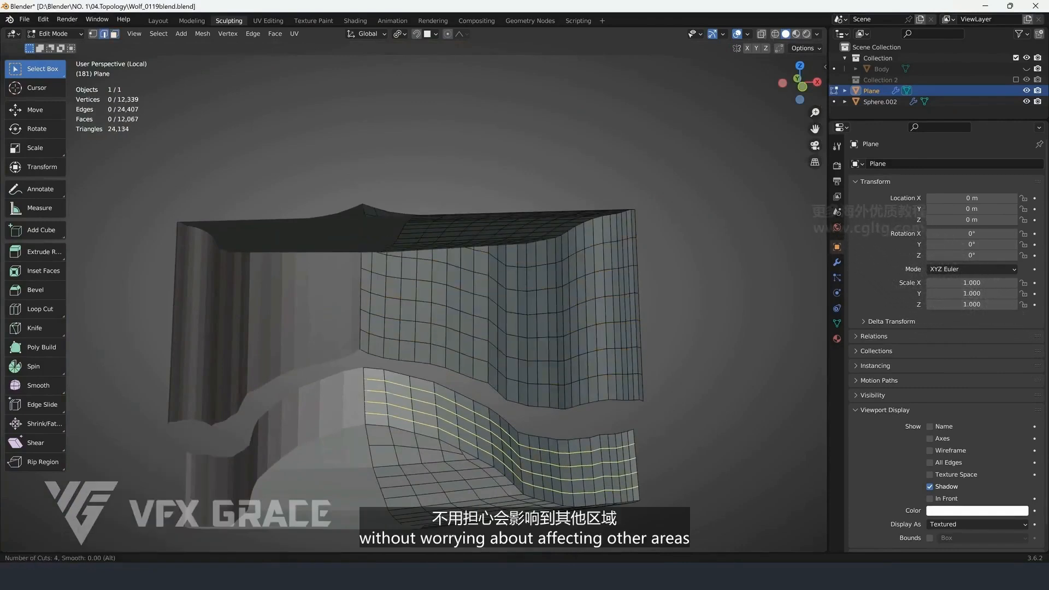
left_click(539, 458)
right_click(539, 457)
Round off the boxy upper and lower mouth interior in Sculpt Mode with the Smooth brush, raising its strength to 0.567
key("ctrl+Tab")
left_click(474, 349)
scroll(479, 345, "down", 2)
middle_click_drag(479, 341, 469, 317)
key("f")
left_click(496, 317)
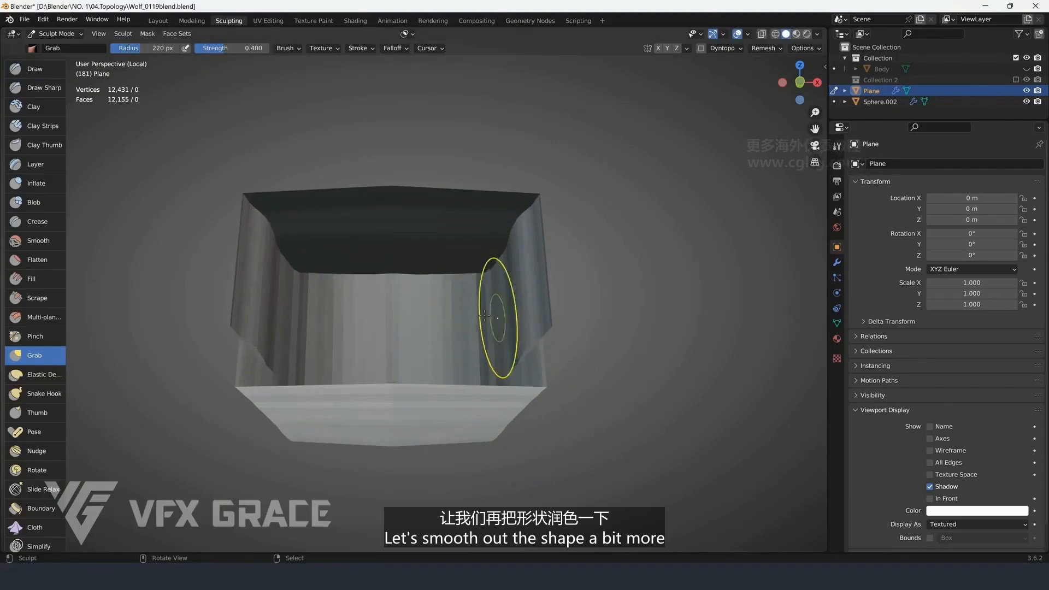
left_click(29, 240)
middle_click_drag(434, 285, 450, 288)
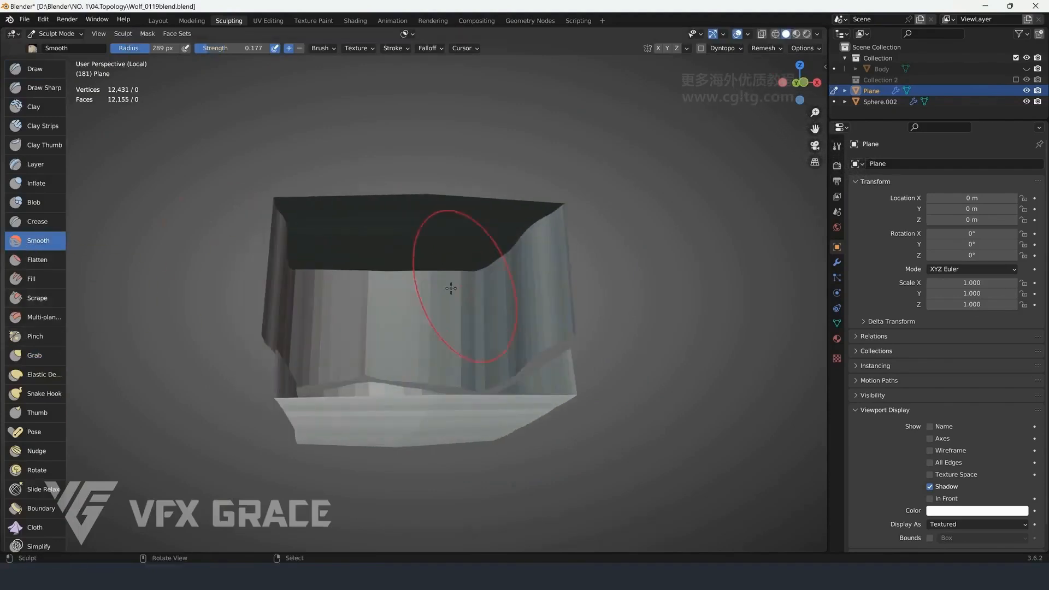
left_click_drag(431, 274, 212, 138)
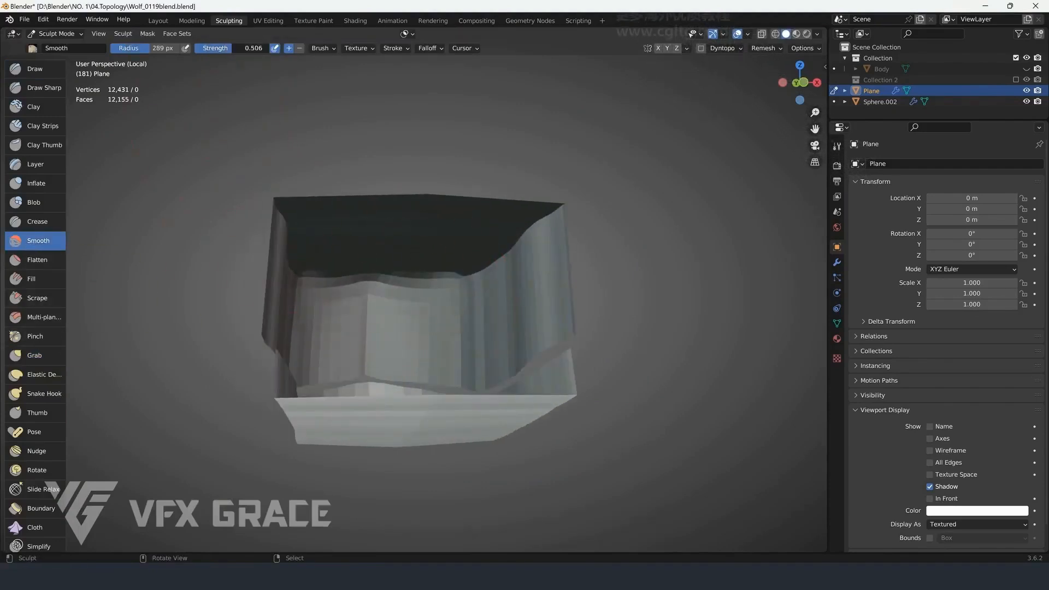
mouse_move(415, 209)
left_mouse_down()
mouse_move(464, 246)
mouse_move(560, 221)
left_mouse_up()
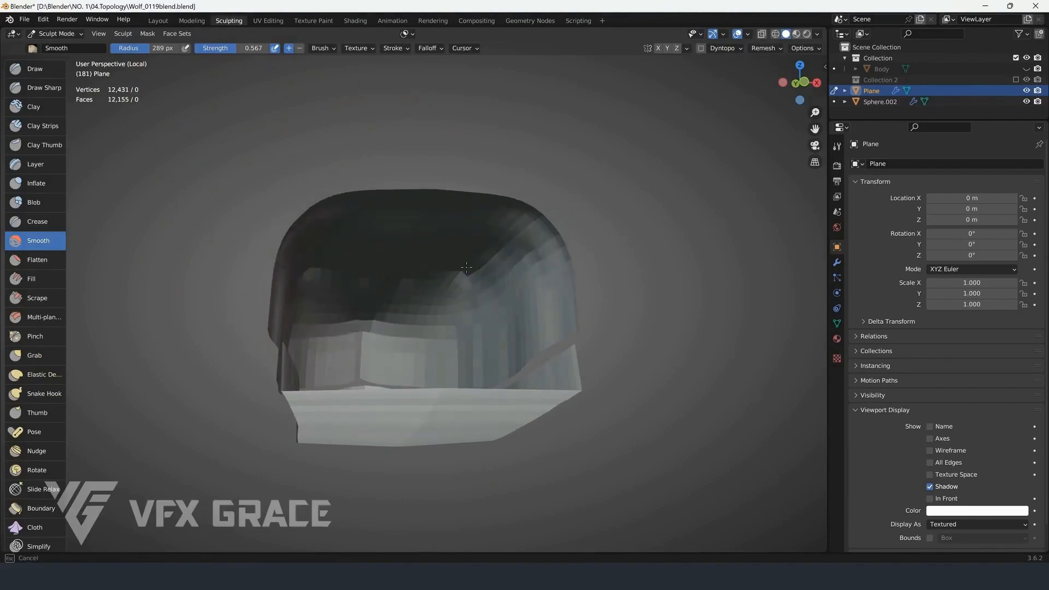
middle_click_drag(493, 277, 449, 302)
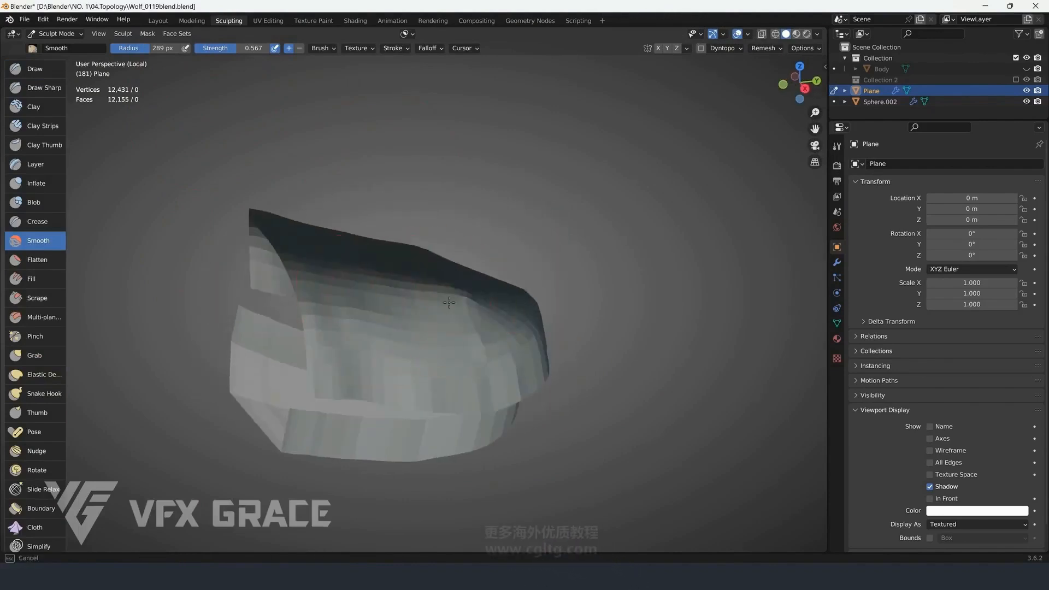
mouse_move(382, 288)
middle_mouse_down()
mouse_move(412, 377)
mouse_move(530, 435)
mouse_move(351, 388)
mouse_move(480, 413)
mouse_move(456, 387)
mouse_move(377, 371)
mouse_move(484, 411)
mouse_move(505, 382)
mouse_move(585, 447)
mouse_move(579, 366)
mouse_move(560, 317)
middle_mouse_up()
key("f")
left_click(431, 369)
Reveal the hidden mesh in Edit Mode and select the mouth interior's open rear edge loop, showing it see-through from the right side
key("Tab")
key("alt+h")
left_click(585, 447)
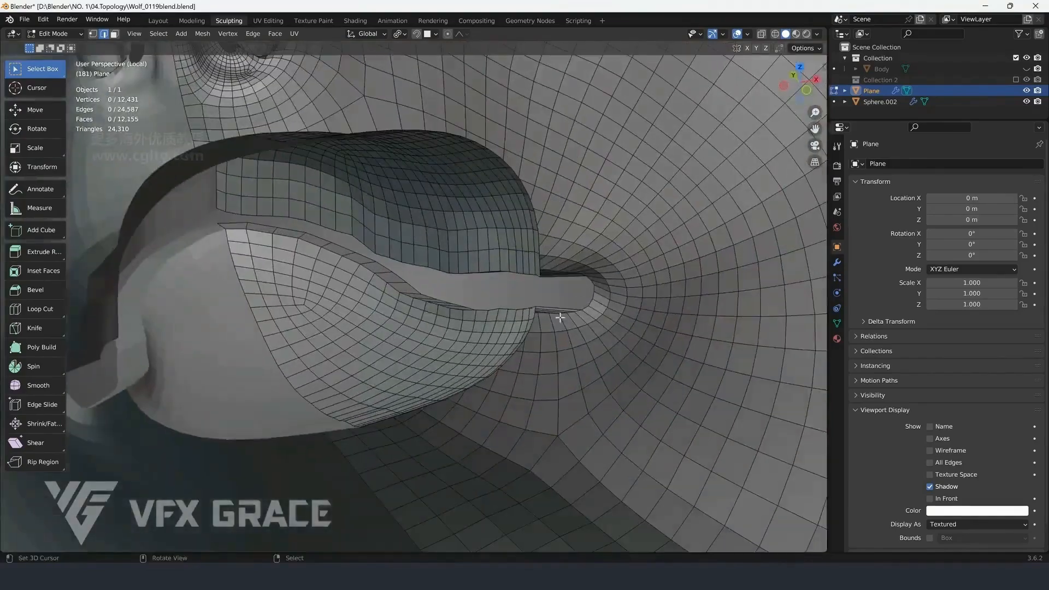
right_click(538, 259, "alt")
mouse_move(538, 259)
middle_mouse_down()
mouse_move(505, 245)
mouse_move(438, 293)
mouse_move(377, 302)
mouse_move(407, 283)
middle_mouse_up()
key("shift+z")
key("KP_3")
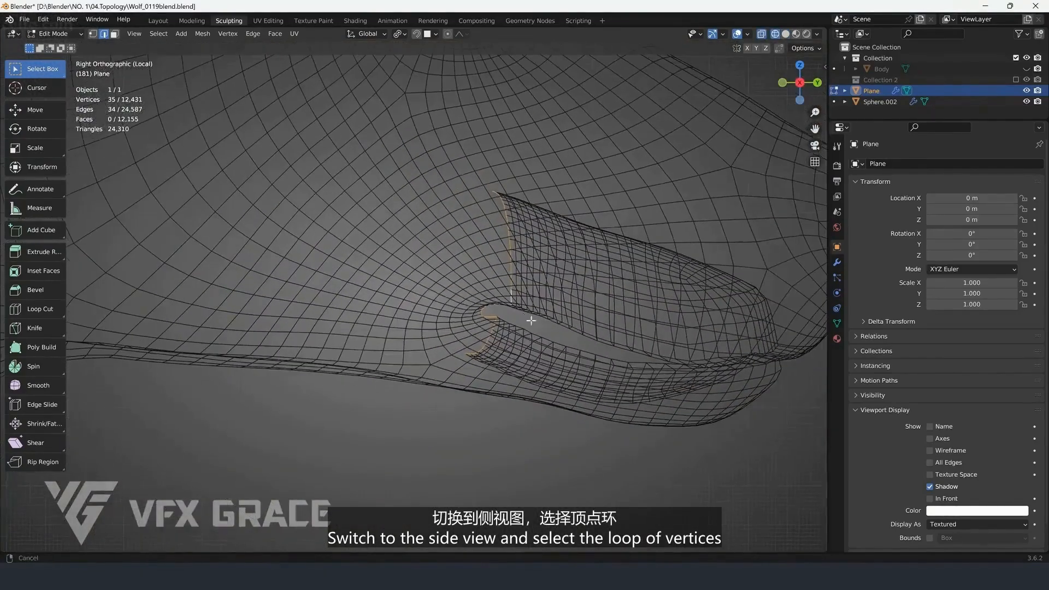
Extrude the rear edge loop backward into the head, and rotate and reposition its end to set the oral cavity's direction
key("e")
left_click(198, 230)
scroll(328, 257, "down", 3)
key("g")
left_click(314, 257)
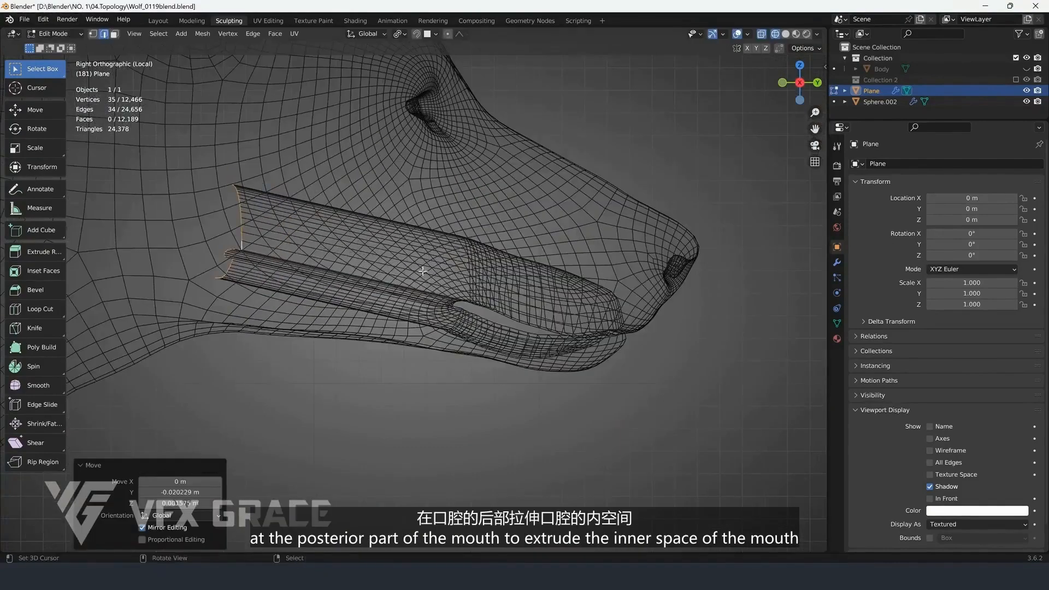
key("r")
left_click(389, 230)
key("g")
left_click(341, 229)
Add six loop cuts along the rear mouth extension, adjust the new loops' position, and smooth the extension in Sculpt Mode
key("alt+a")
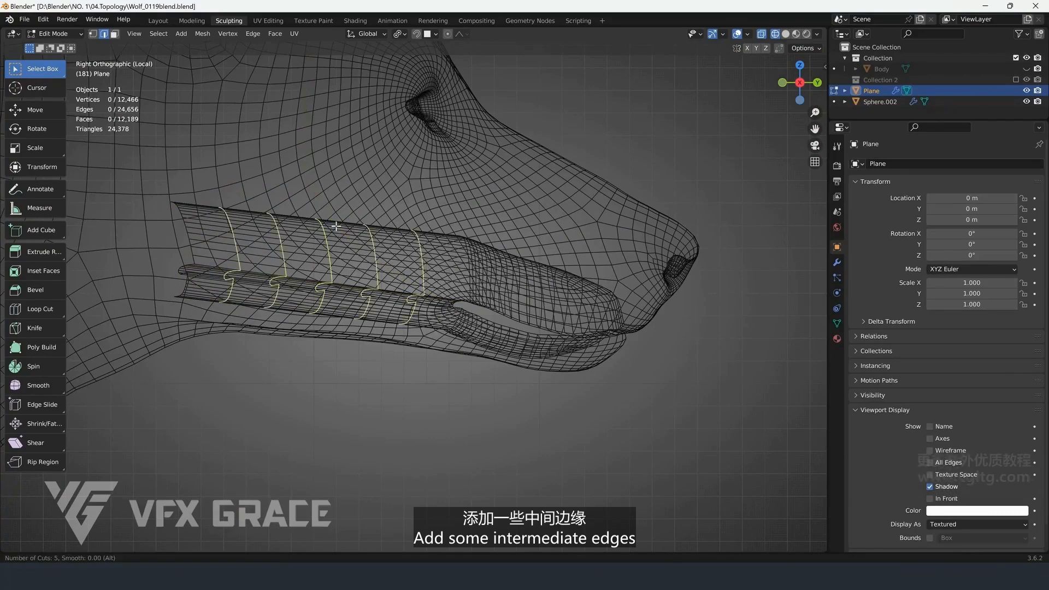
left_click(335, 225)
left_click(336, 225)
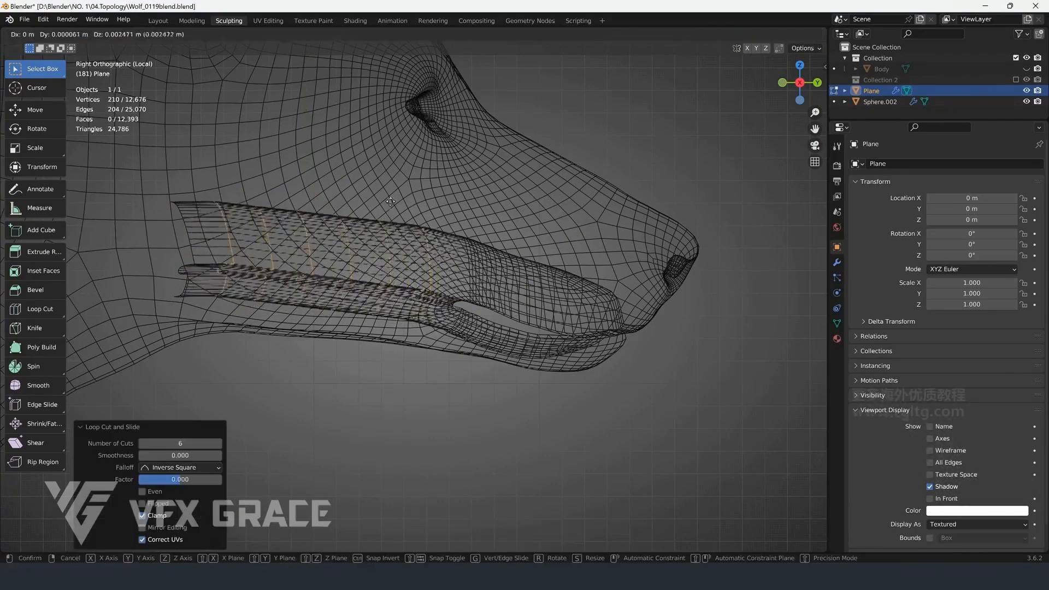
key("alt+a")
left_click(247, 222)
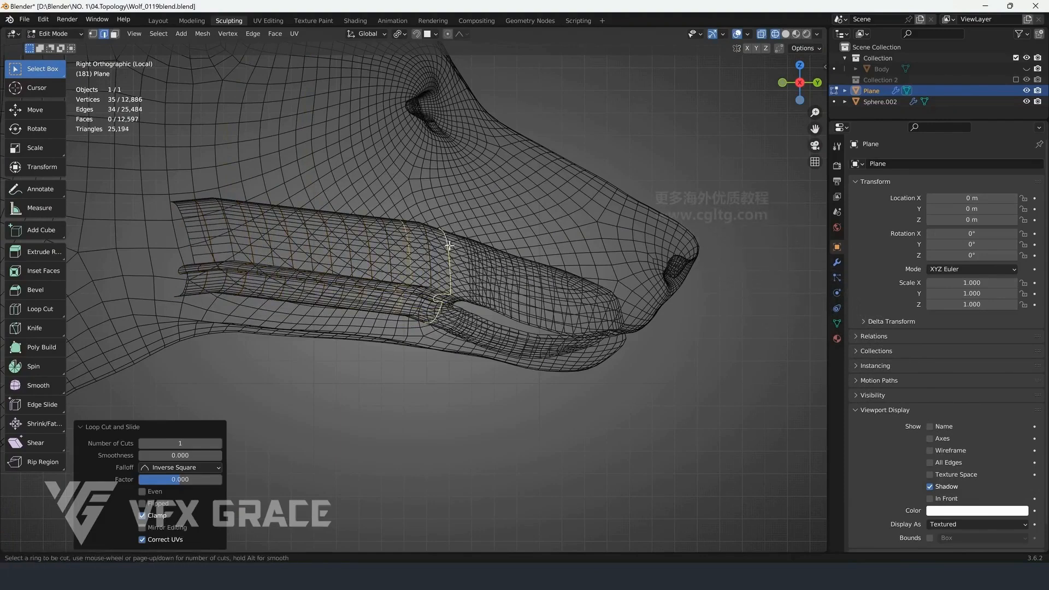
key("ctrl+Tab")
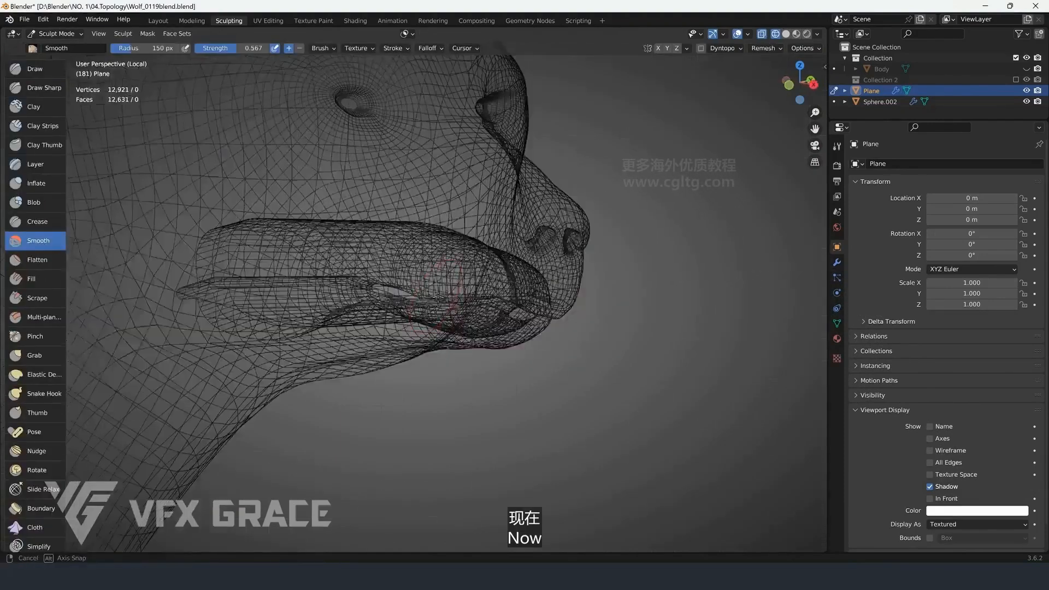
Examine the shape and topology of the mouth interior, the mouth corner and both lips from inside and outside
scroll(447, 225, "up", 10)
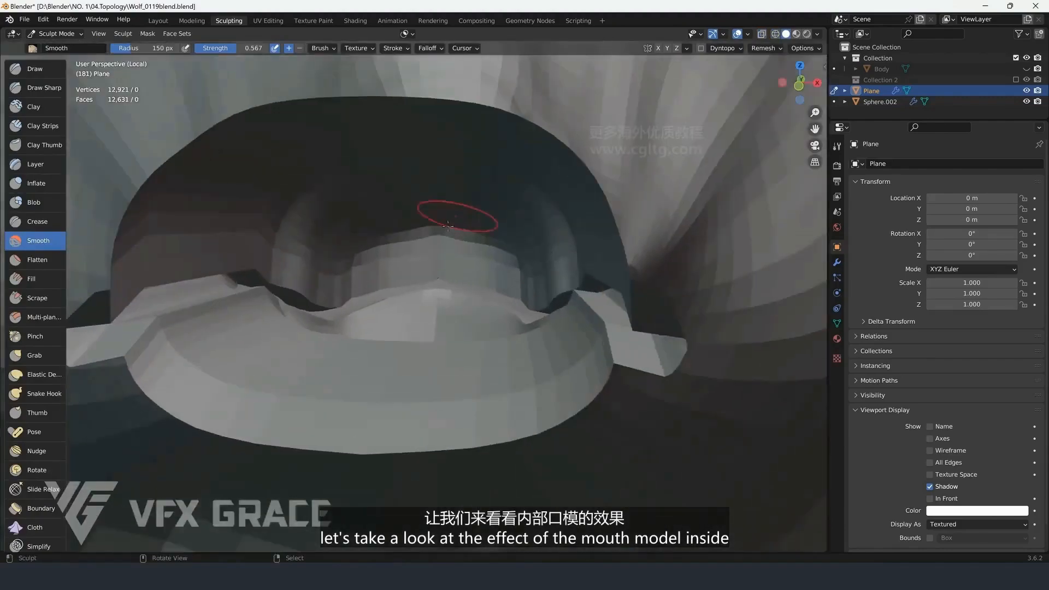
key("Tab")
key("alt+a")
mouse_move(447, 226)
middle_mouse_down()
mouse_move(550, 257)
mouse_move(533, 264)
mouse_move(524, 297)
mouse_move(519, 286)
mouse_move(534, 281)
middle_mouse_up()
scroll(550, 258, "up", 4)
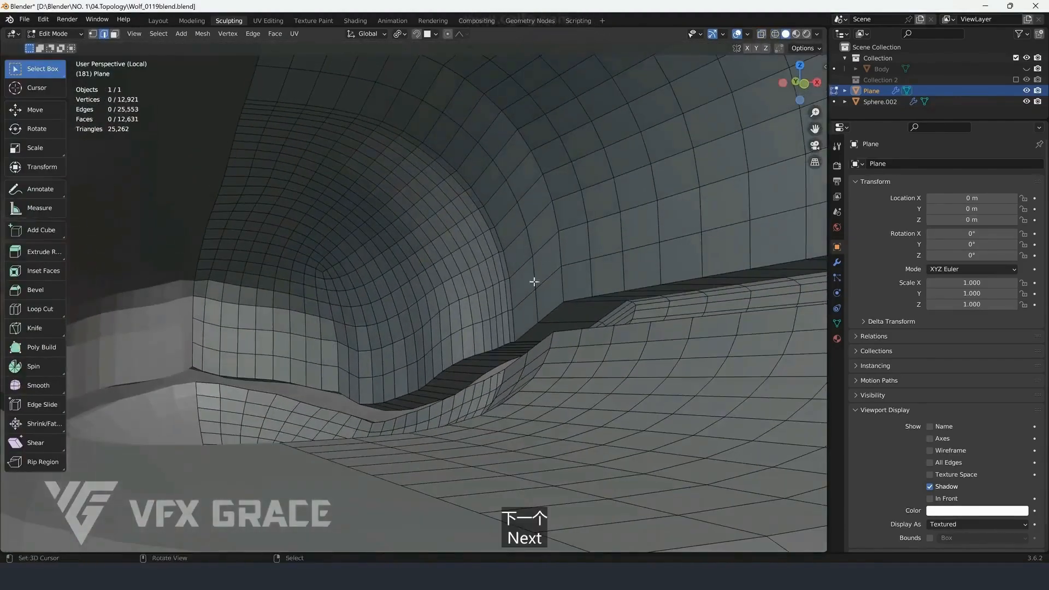
middle_click_drag(432, 326, 316, 323)
scroll(316, 323, "down", 4)
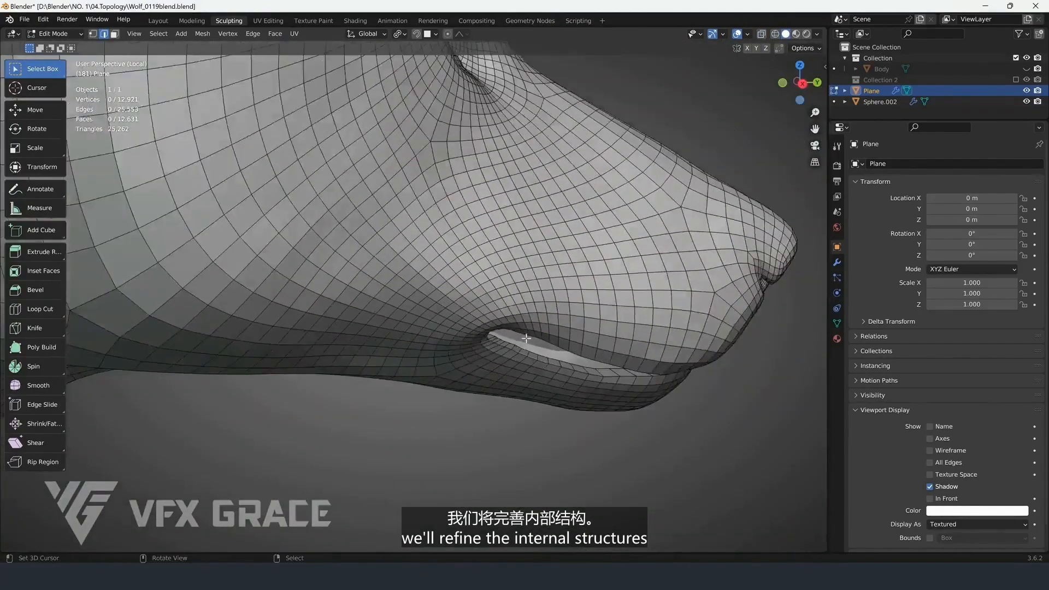
middle_click_drag(525, 341, 443, 299, "shift")
scroll(441, 320, "up", 2)
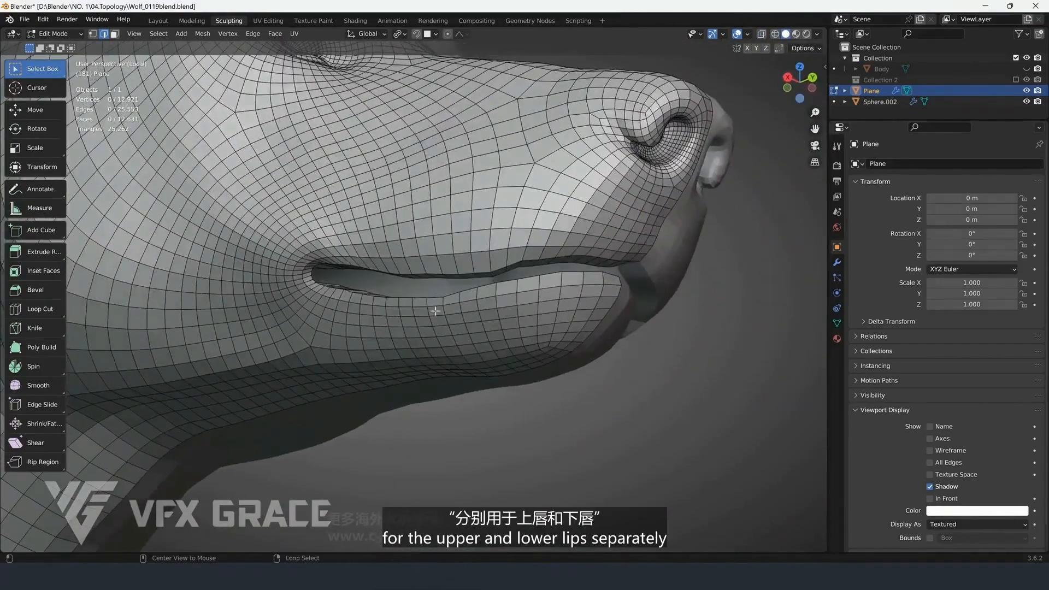
middle_click_drag(376, 277, 325, 275)
scroll(292, 281, "down", 6)
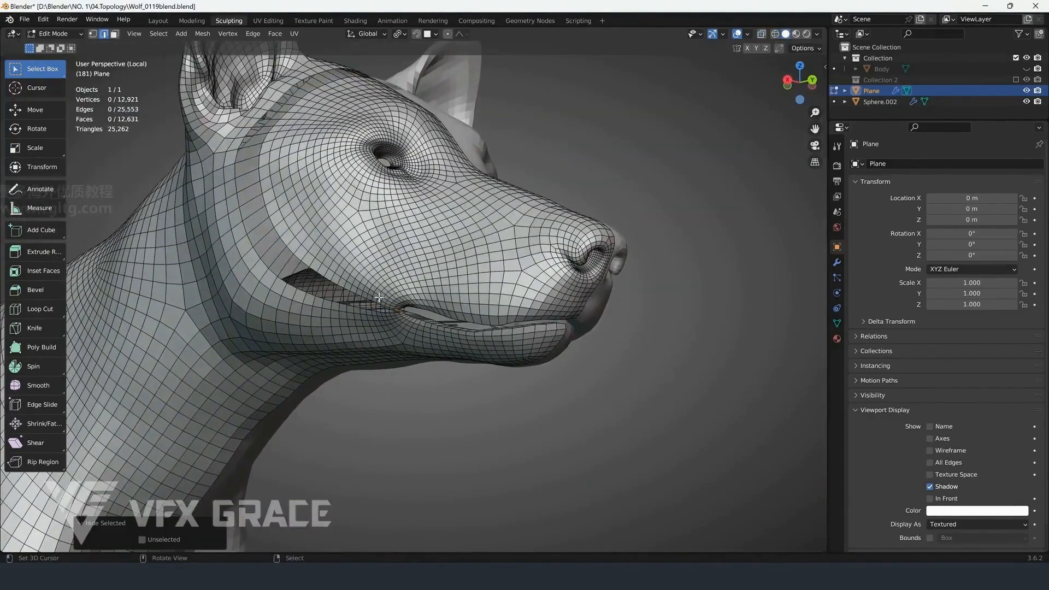
Hide the vertex loop running from the mouth corner up behind the eye to separate the upper and lower lips
middle_click_drag(369, 290, 108, 53)
left_click(93, 34)
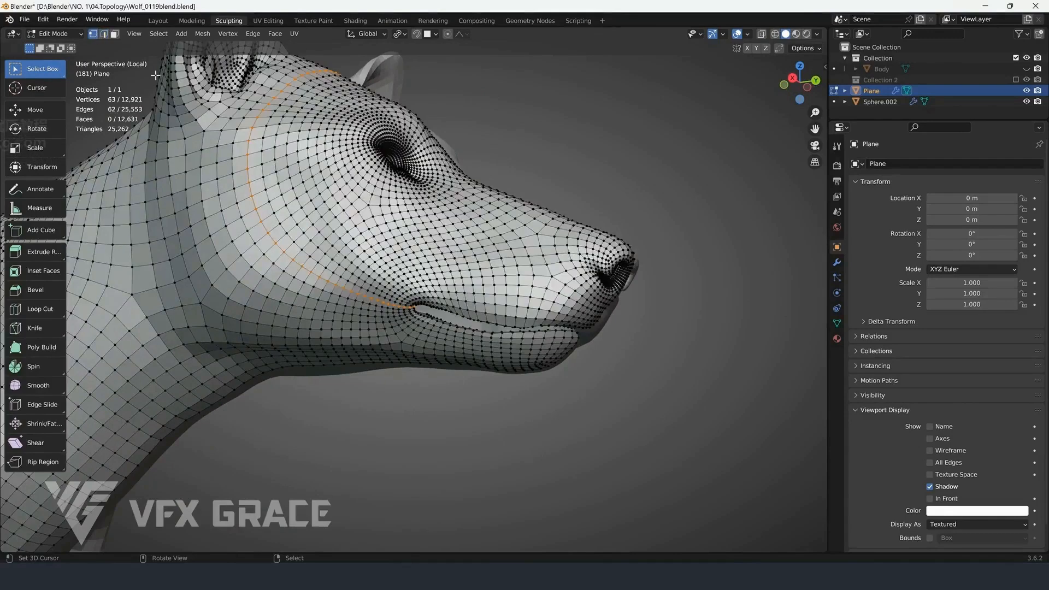
middle_click_drag(345, 249, 345, 249)
key("h")
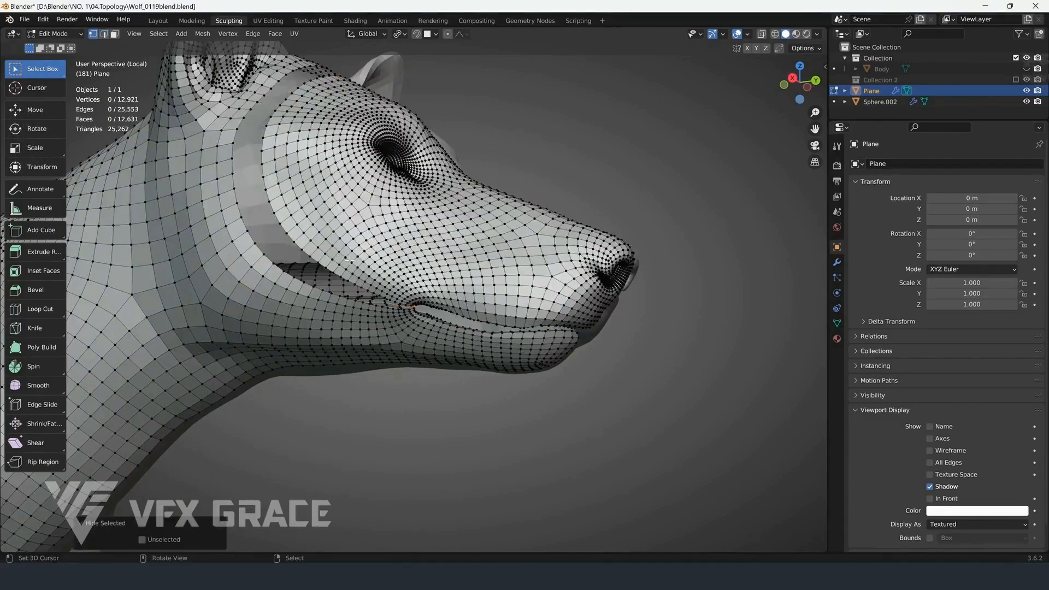
Select all the linked geometry of the lower lip and jaw, and hide the rest of the mesh
middle_click_drag(395, 324, 438, 326)
key("l")
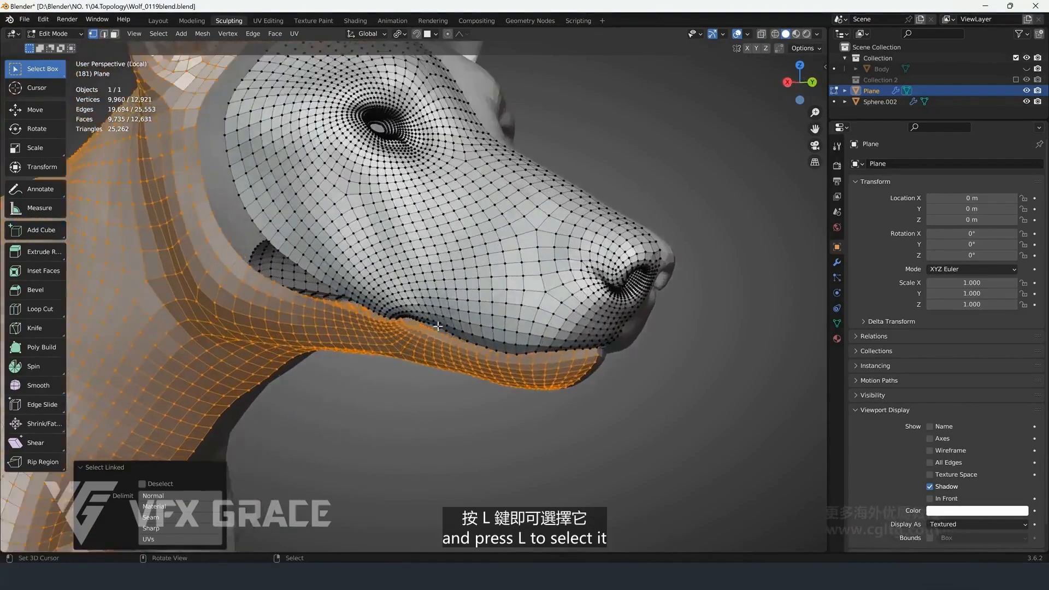
scroll(438, 326, "up", 1)
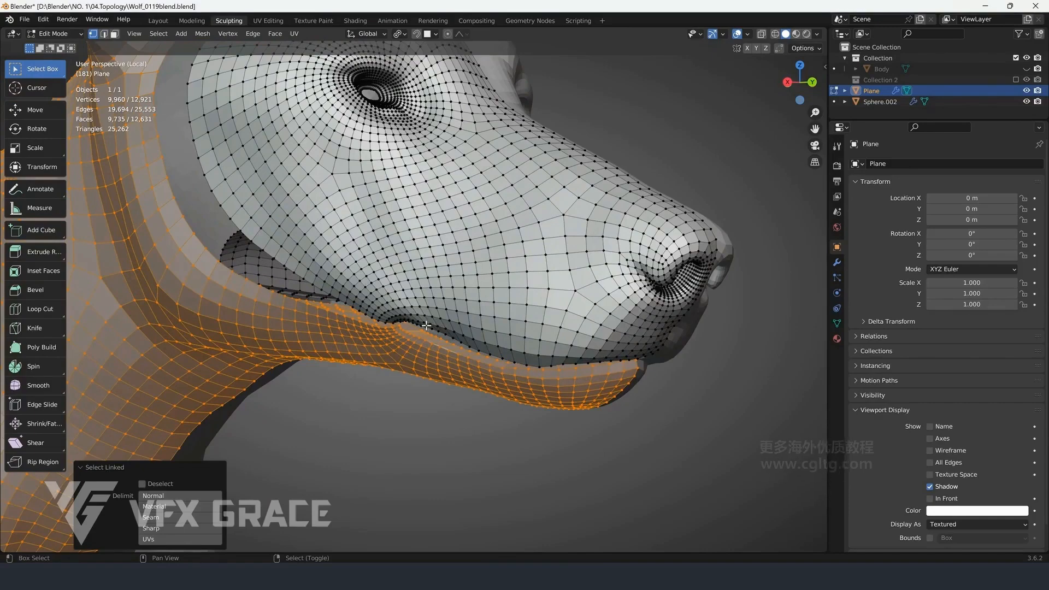
key("shift+h")
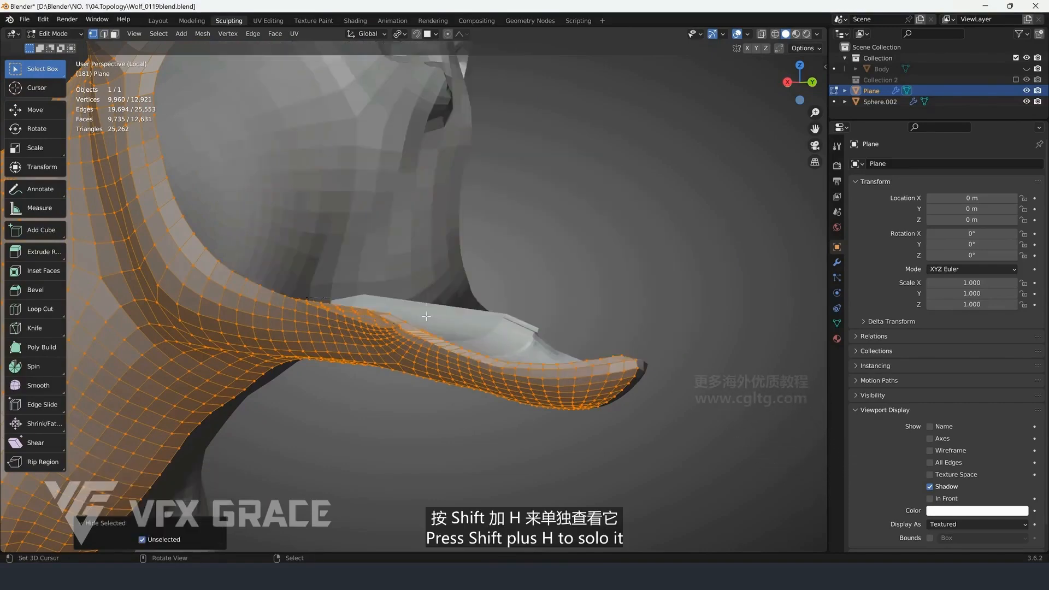
Clear the selection and add one loop cut along the middle of the lower lip's rim
middle_click_drag(426, 325, 358, 361)
scroll(402, 251, "up", 1)
key("ctrl+z")
key("ctrl+z")
scroll(402, 251, "down", 4)
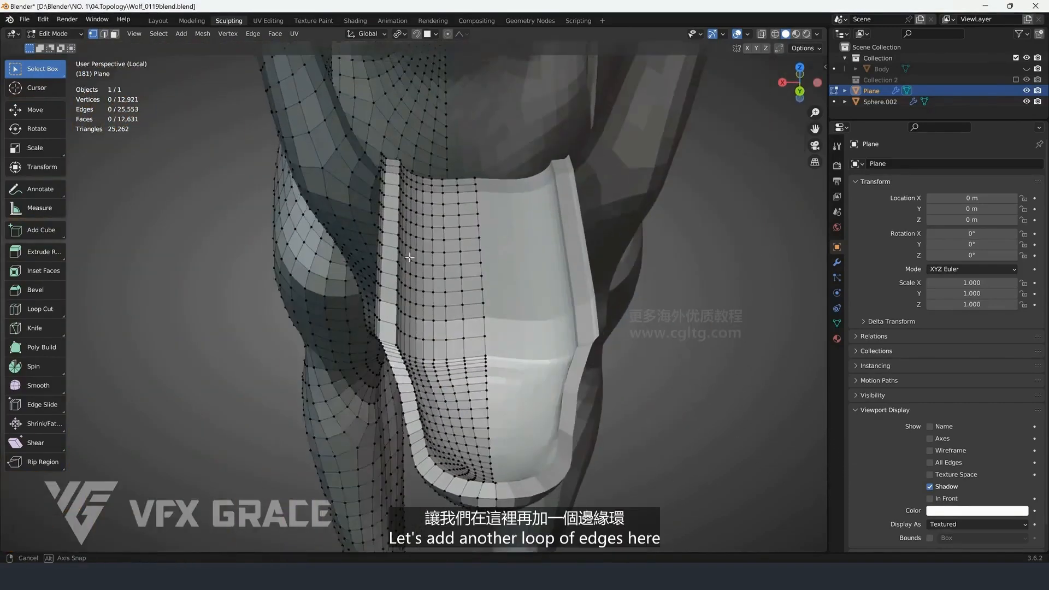
scroll(384, 279, "up", 4)
key("ctrl+r")
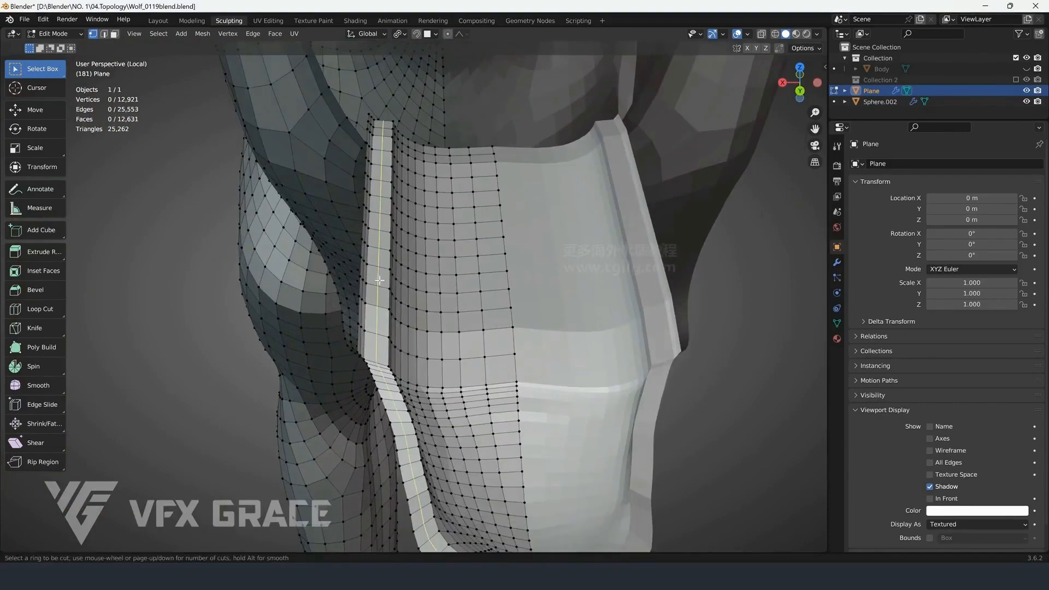
left_click(380, 279)
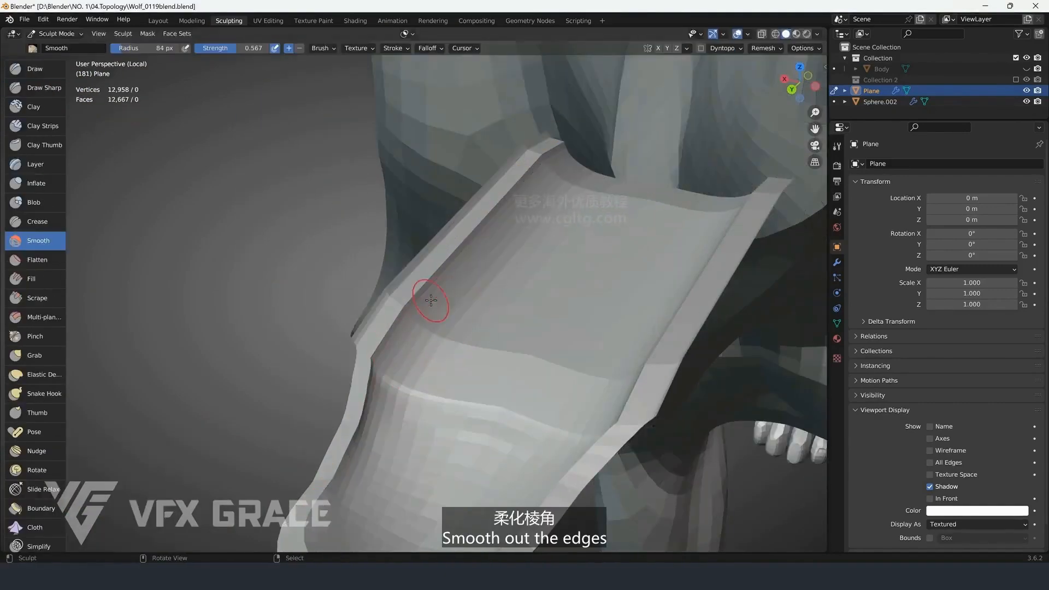
Soften the lower lip's rim with the Smooth brush at a 57 px radius, and check the resulting edge flow
key("f")
left_click(464, 235)
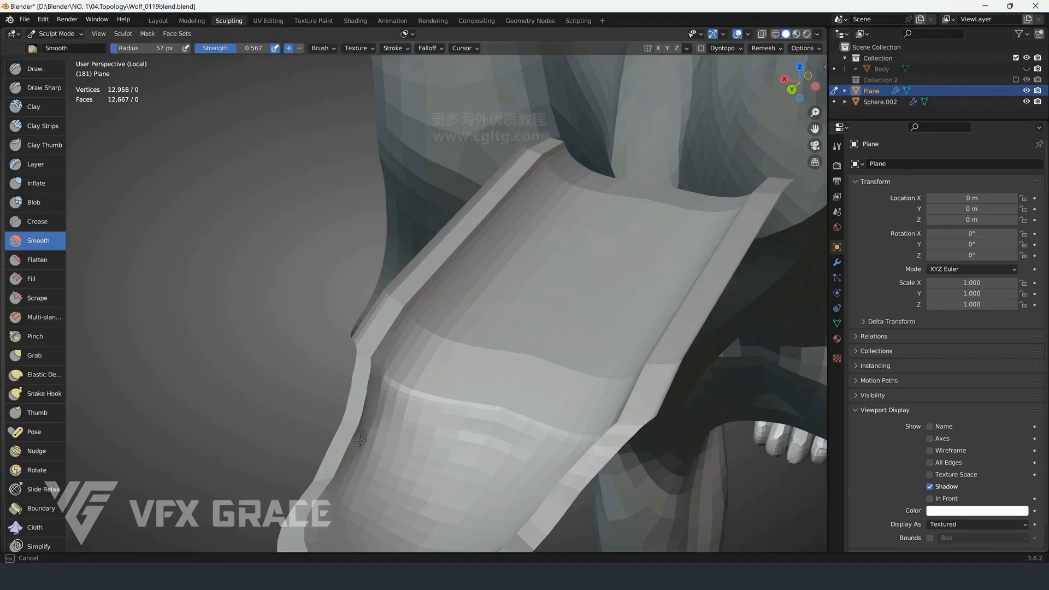
mouse_move(375, 370)
middle_mouse_down()
mouse_move(376, 394)
mouse_move(395, 388)
mouse_move(396, 330)
middle_mouse_up()
key("Tab")
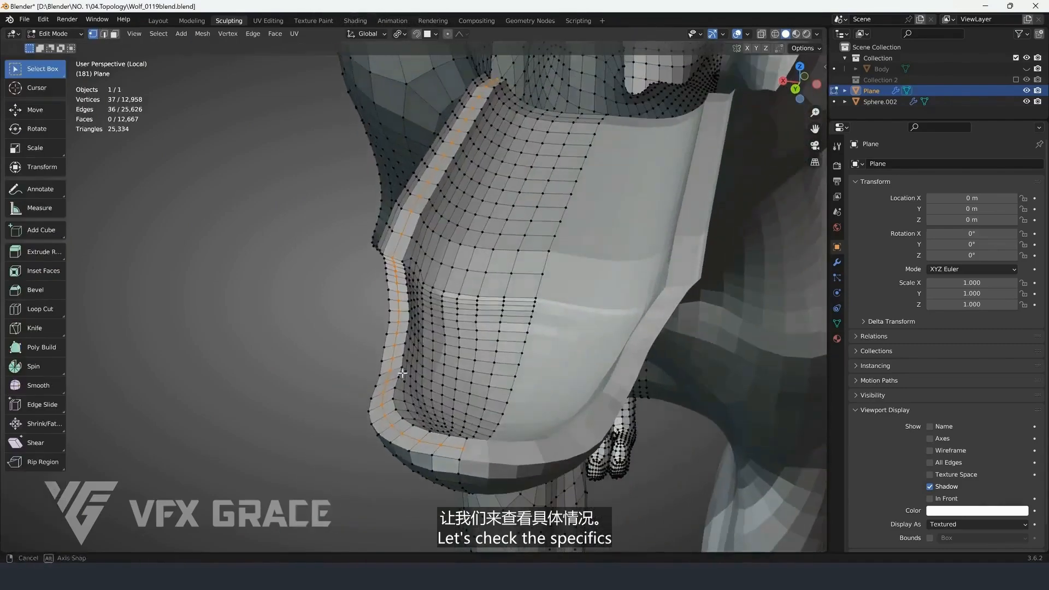
key("Tab")
mouse_move(413, 290)
middle_mouse_down("ctrl")
mouse_move(407, 266)
mouse_move(409, 284)
mouse_move(430, 240)
middle_mouse_up("ctrl")
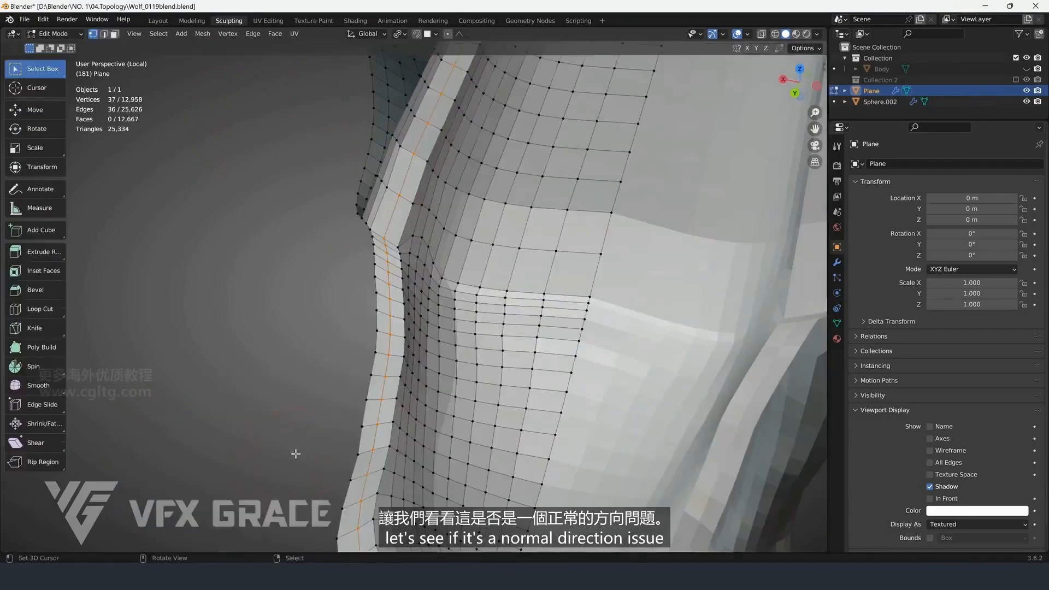
Select the whole mesh, recalculate its normals to point outward, and return to Sculpt Mode
scroll(376, 383, "down", 3)
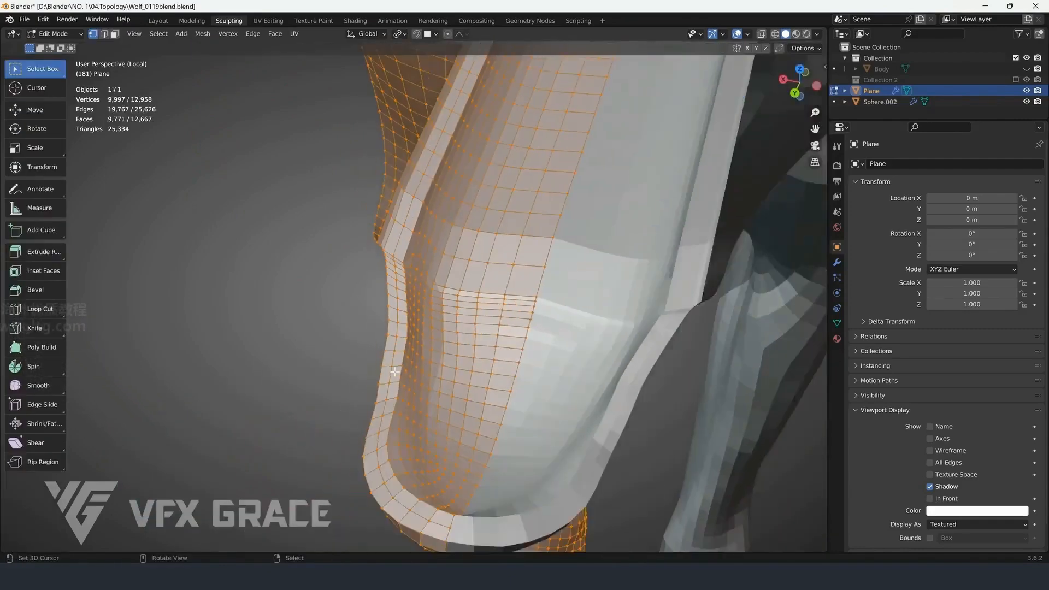
middle_click_drag(391, 372, 418, 352)
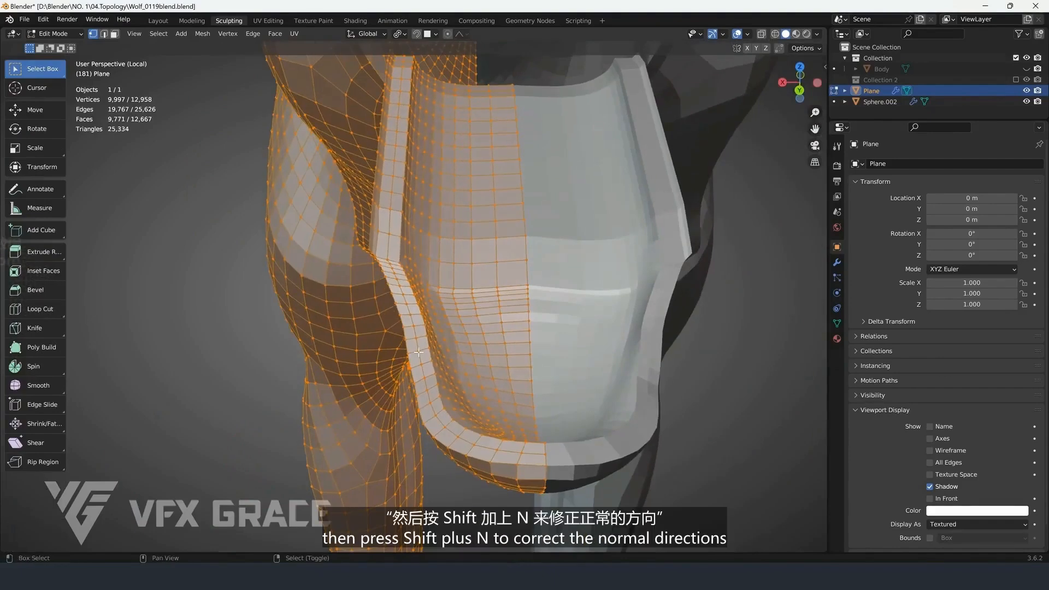
key("shift+n")
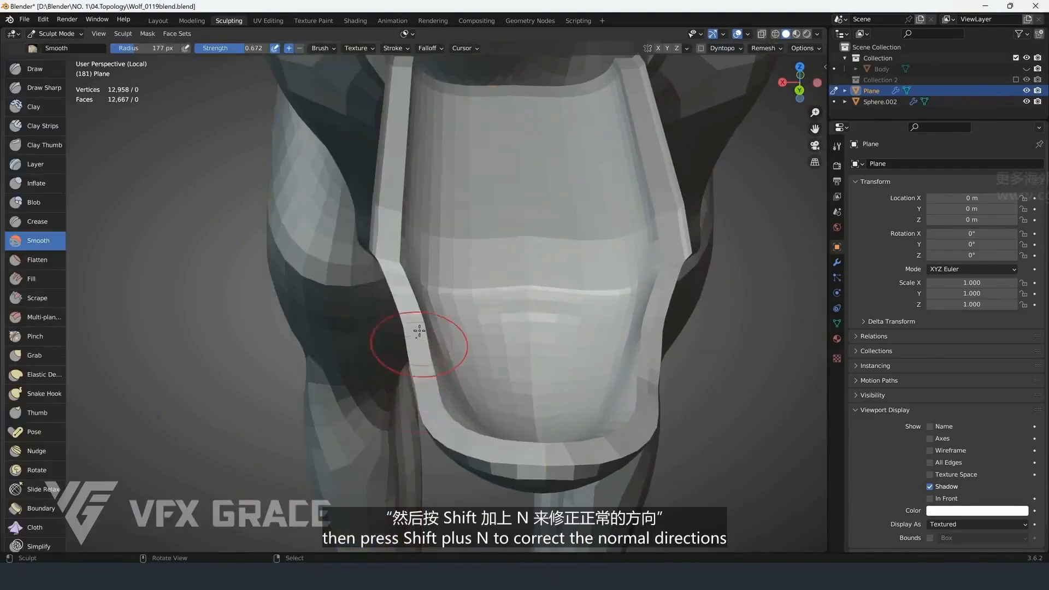
Turn off the Cavity auto-masking option for sculpting
middle_click_drag(409, 339, 409, 244)
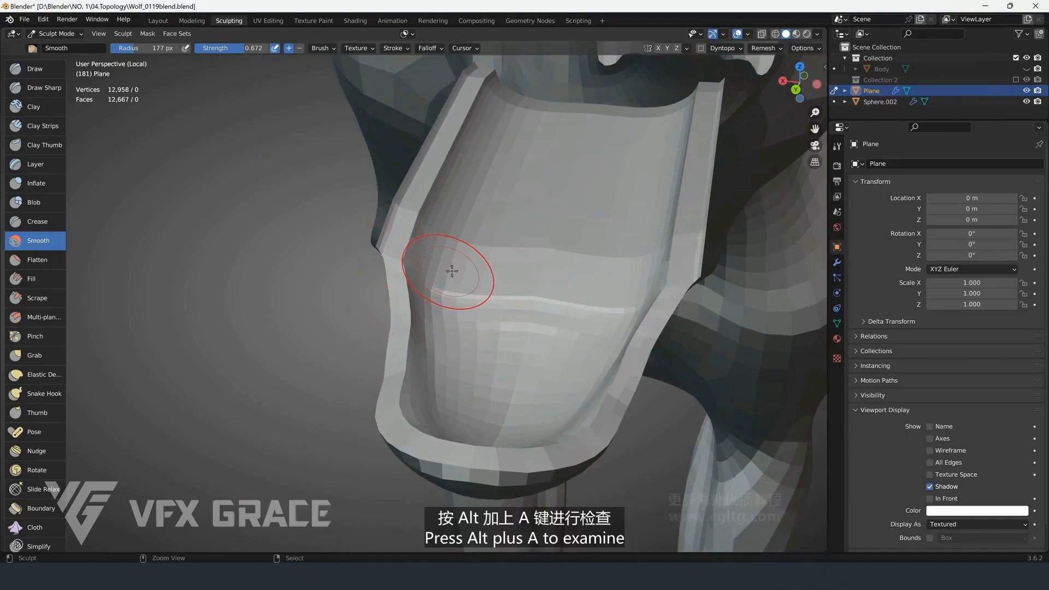
key("alt+a")
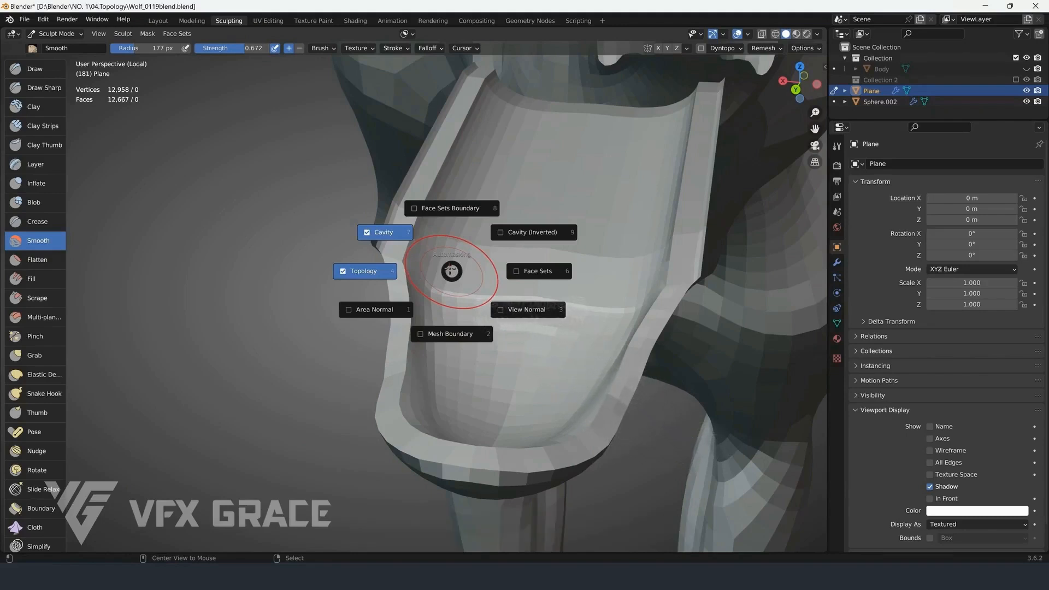
left_click(370, 231)
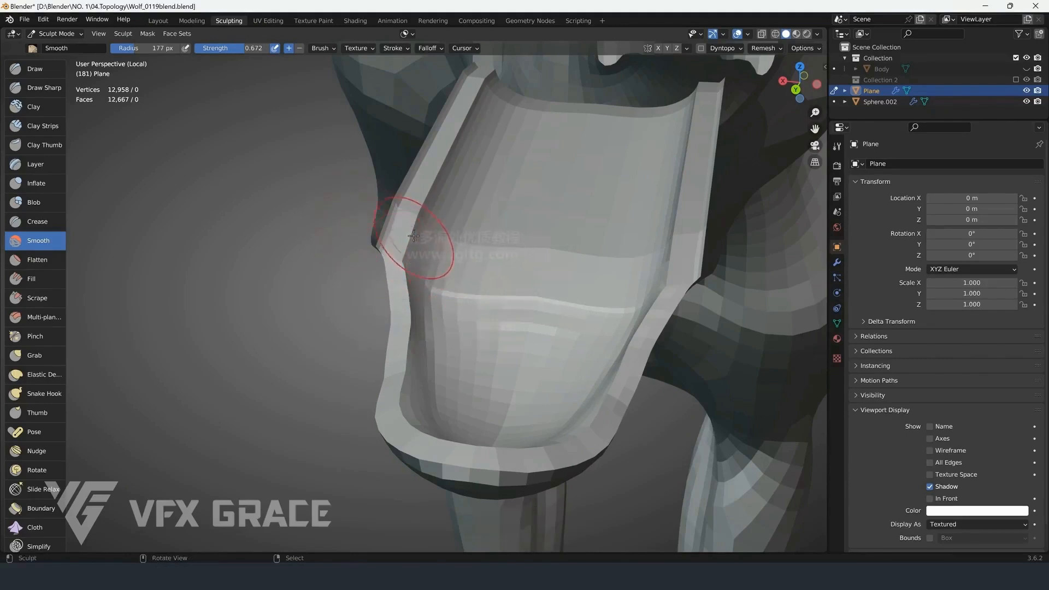
Try smoothing the lower lip's rim at the step near the mouth corner with progressively smaller brush radii, and undo the strokes
left_click_drag(414, 236, 409, 283)
key("ctrl+z")
key("f")
left_click(397, 241)
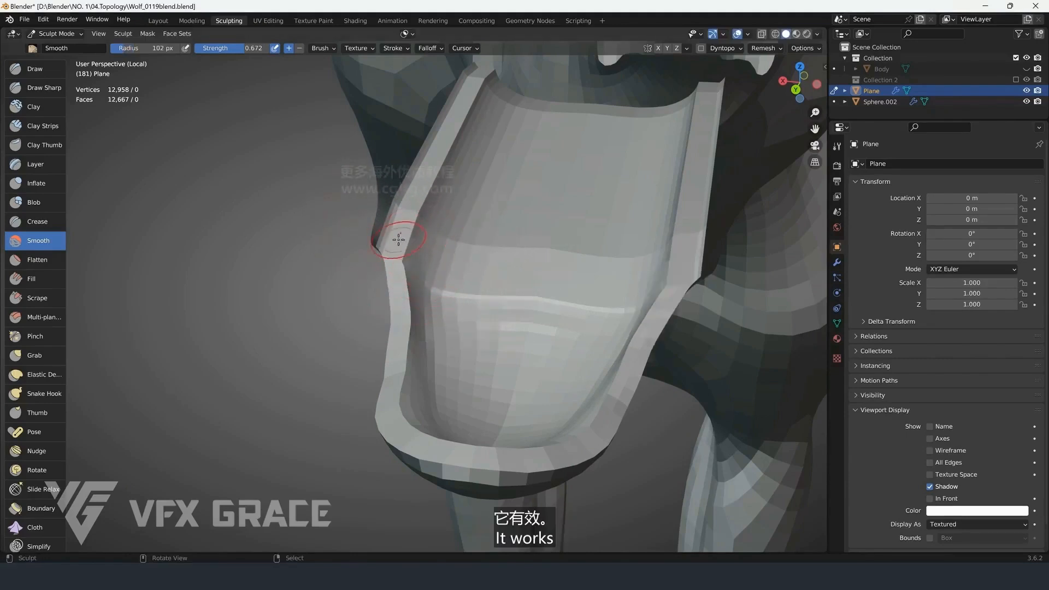
left_click_drag(408, 257, 403, 293)
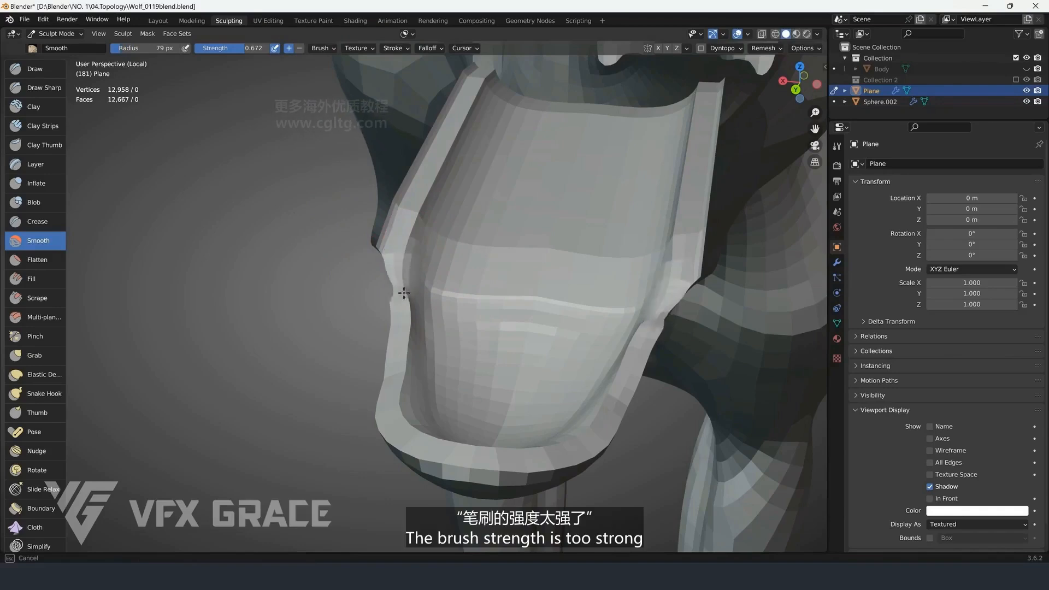
key("ctrl+z")
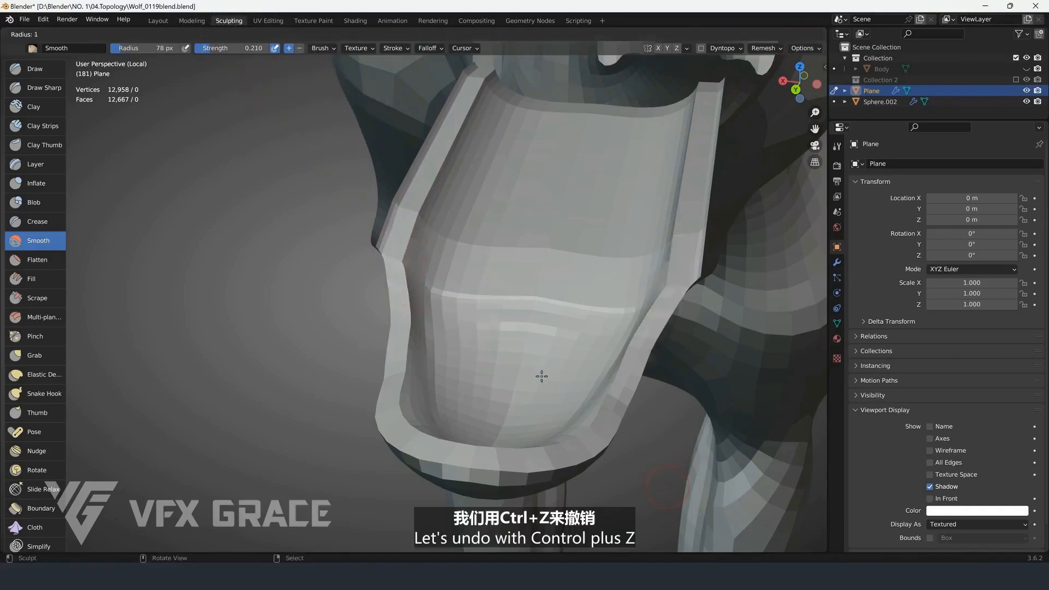
Reduce the Smooth brush's strength to 0.210 and soften the lower lip's rim along its edge
left_click(605, 409)
left_click(495, 373)
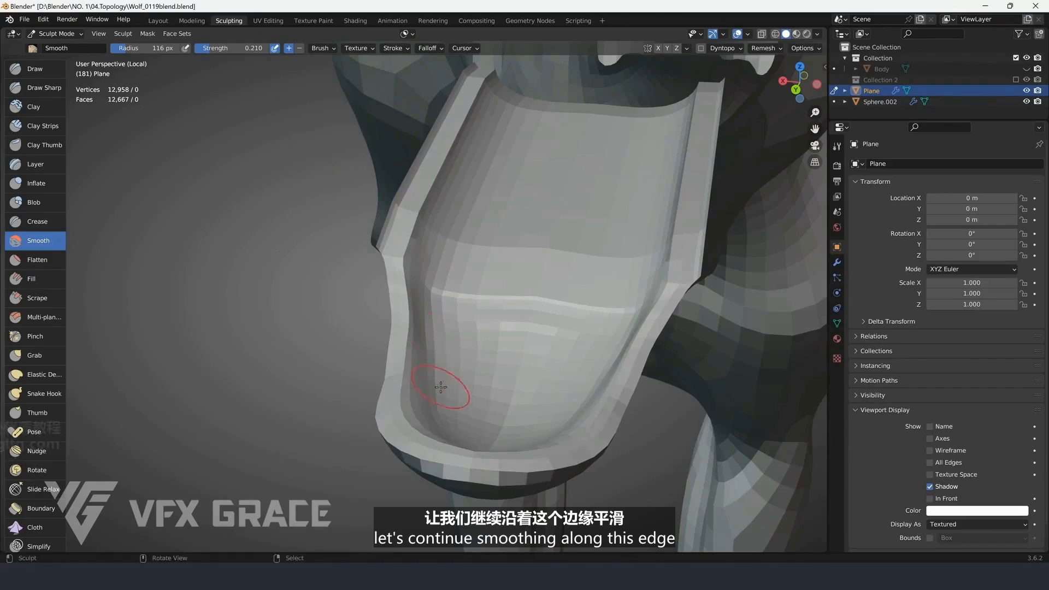
mouse_move(441, 386)
middle_mouse_down()
mouse_move(550, 346)
mouse_move(493, 395)
mouse_move(520, 355)
mouse_move(494, 336)
middle_mouse_up()
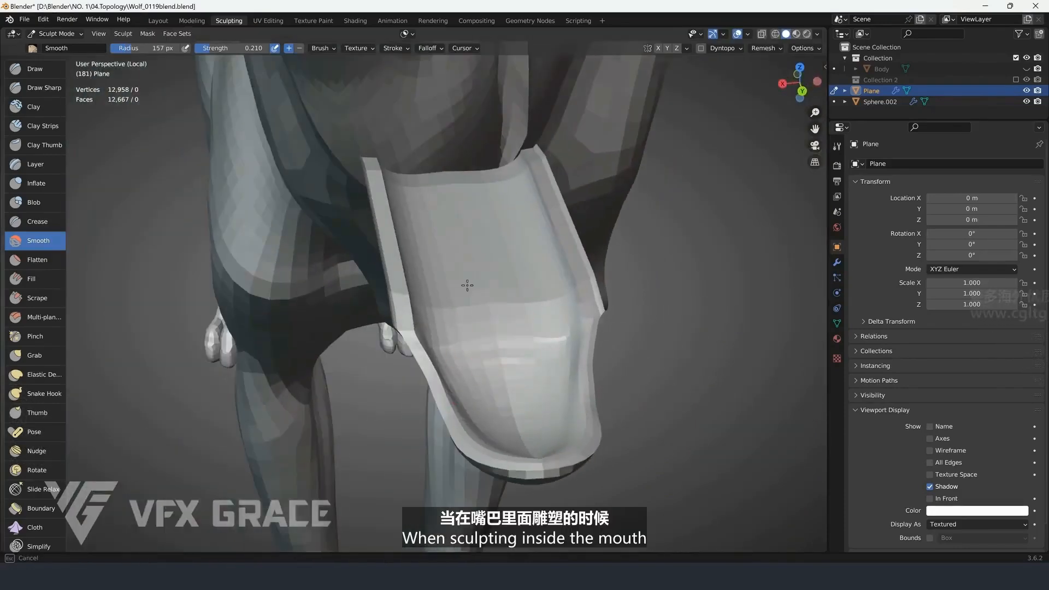
mouse_move(467, 284)
middle_mouse_down()
mouse_move(459, 332)
mouse_move(503, 284)
mouse_move(475, 368)
mouse_move(484, 356)
mouse_move(444, 300)
mouse_move(428, 344)
mouse_move(445, 323)
mouse_move(490, 307)
middle_mouse_up()
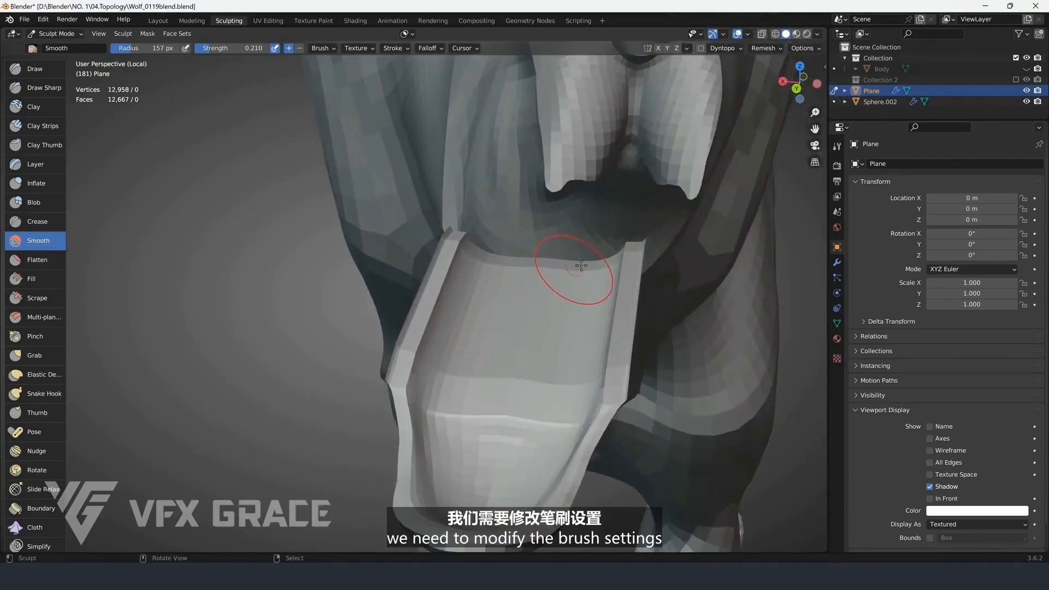
Enable the Screencast Keys overlay in the viewport
key("n")
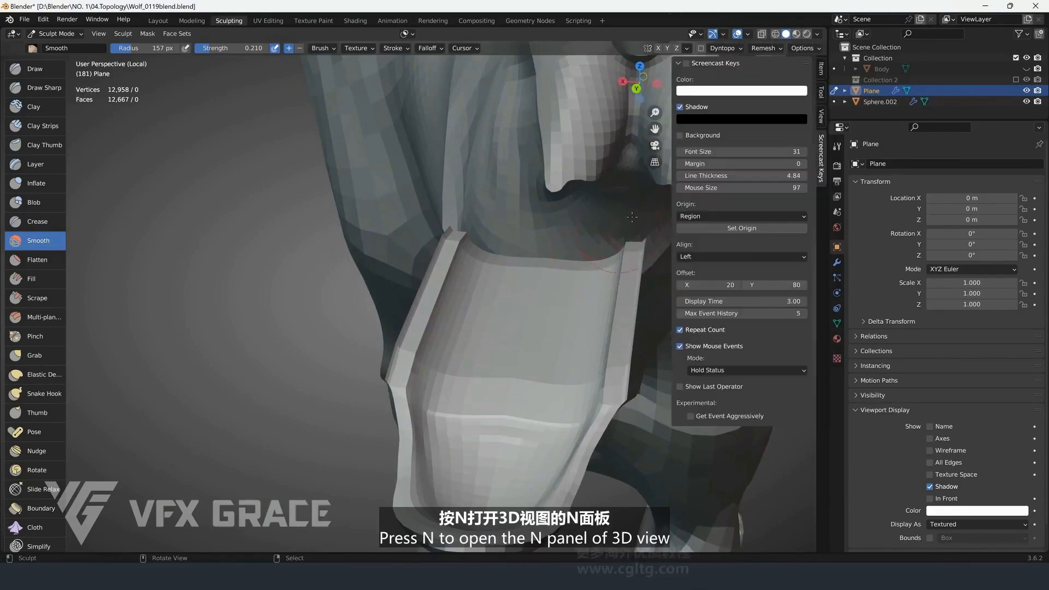
left_click(821, 92)
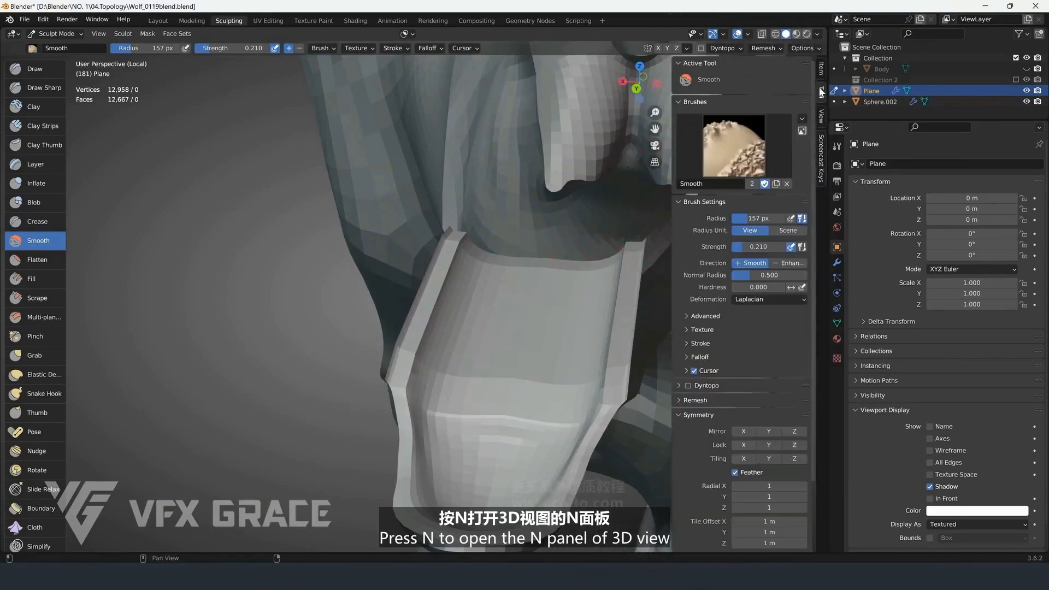
left_click(822, 148)
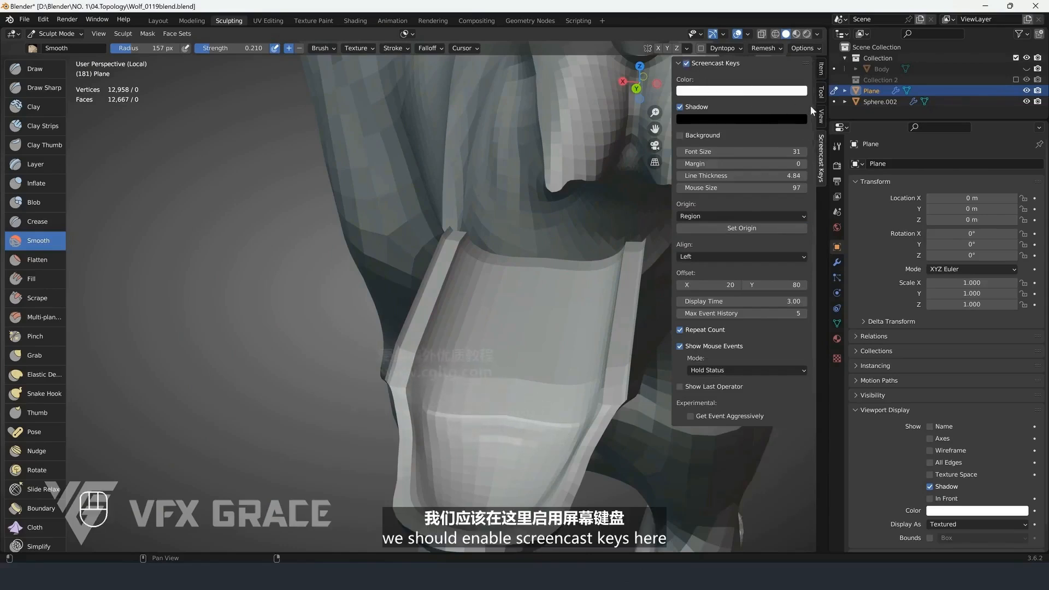
Enable Front Faces Only in the Smooth brush's advanced auto-masking settings
left_click(821, 93)
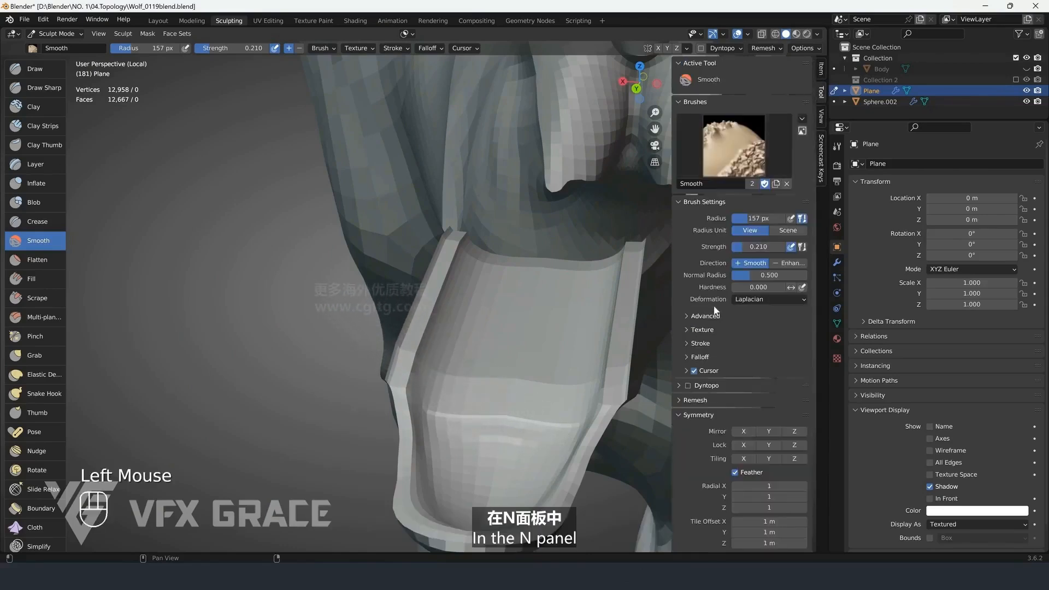
scroll(710, 306, "down", 7)
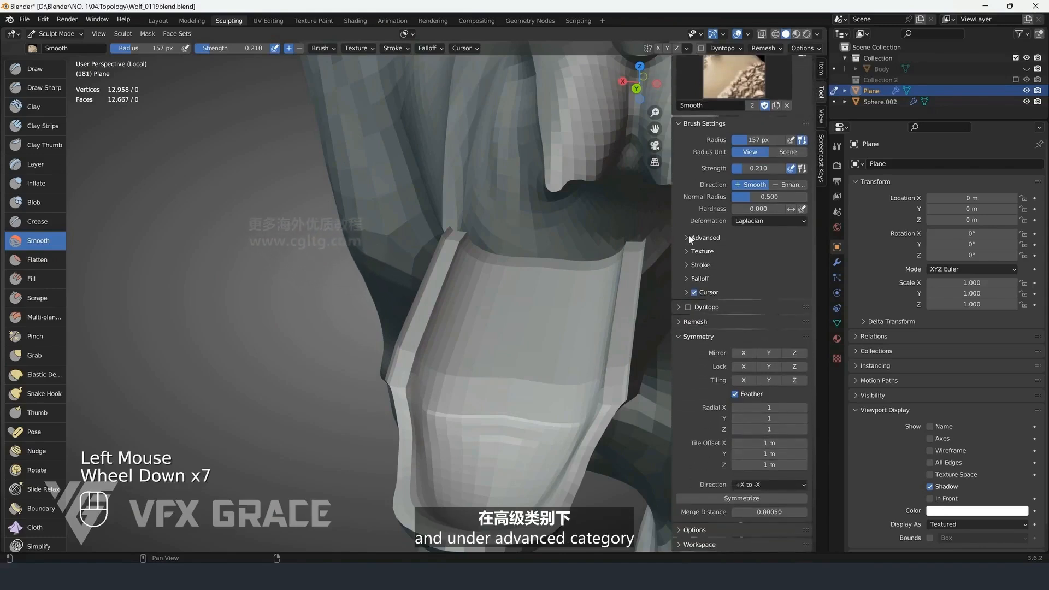
left_click(687, 237)
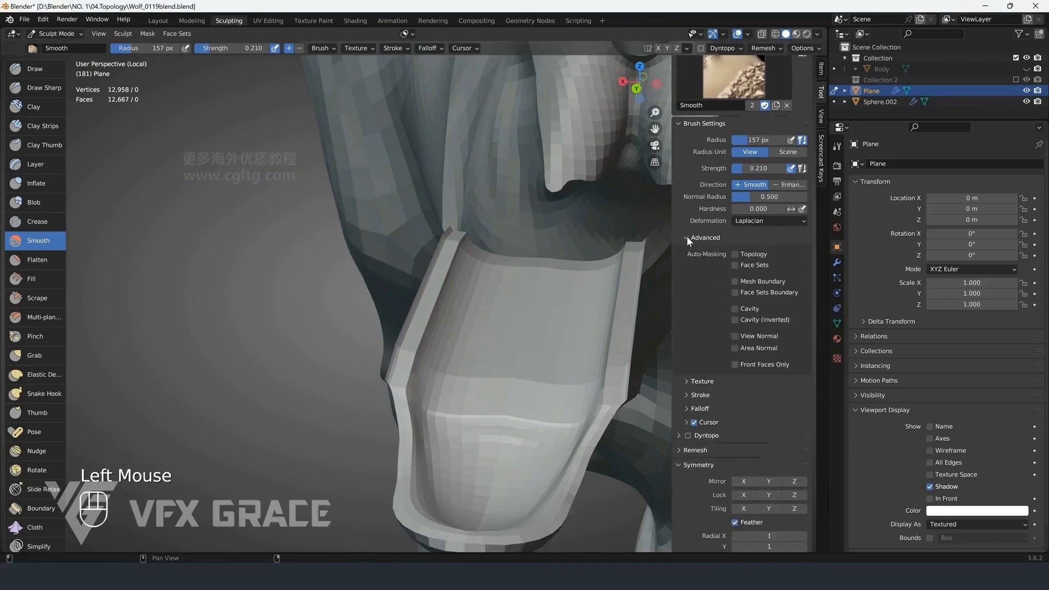
left_click(735, 364)
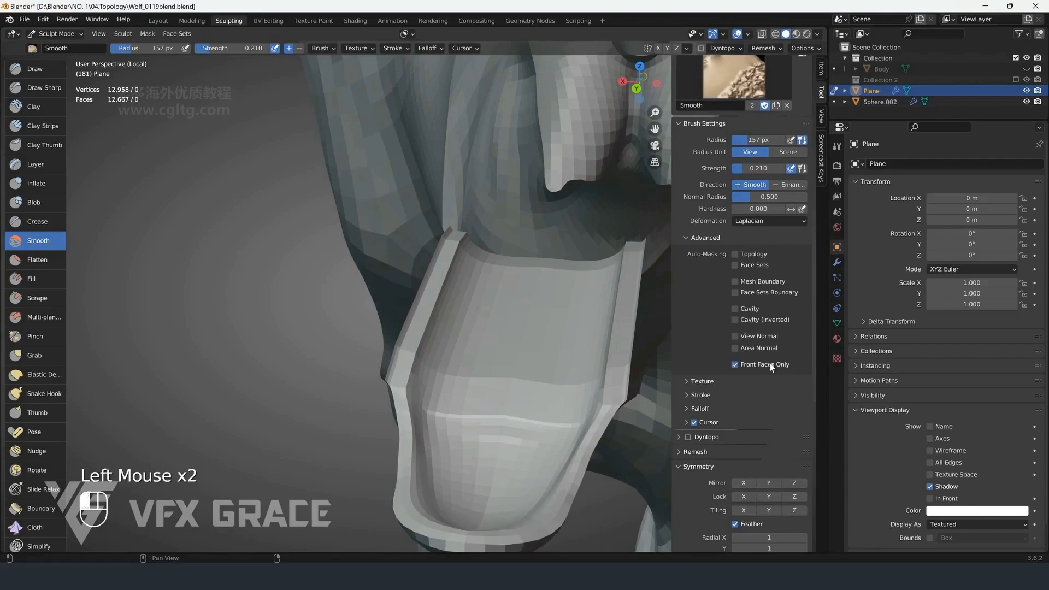
Smooth the mouth floor inside the lower jaw, and compare the outer surface by undoing and redoing the stroke
middle_click_drag(516, 302, 481, 308)
left_click(463, 317)
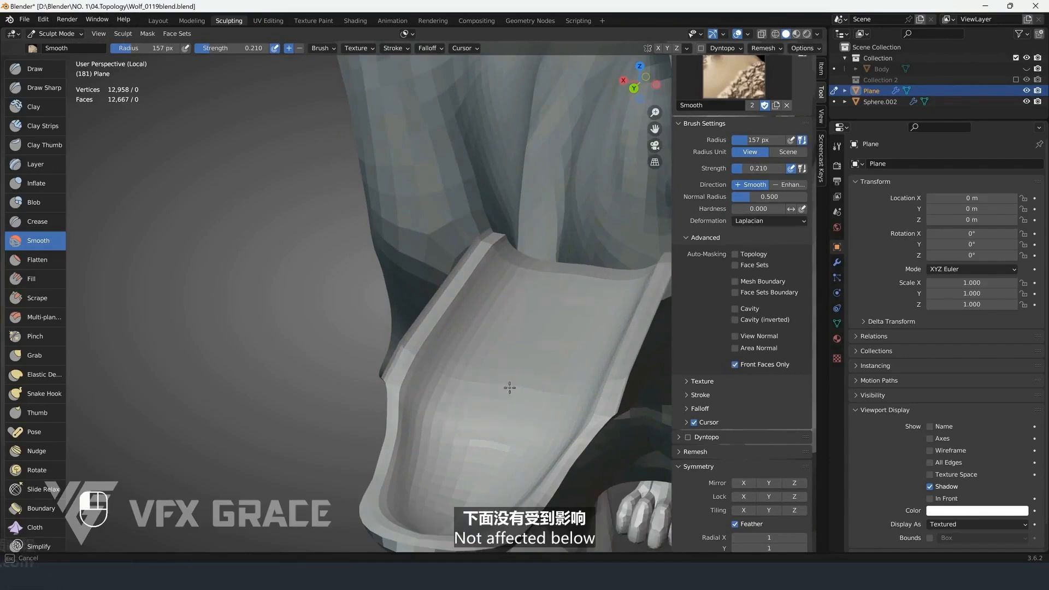
middle_click_drag(445, 443, 527, 328)
key("ctrl+z")
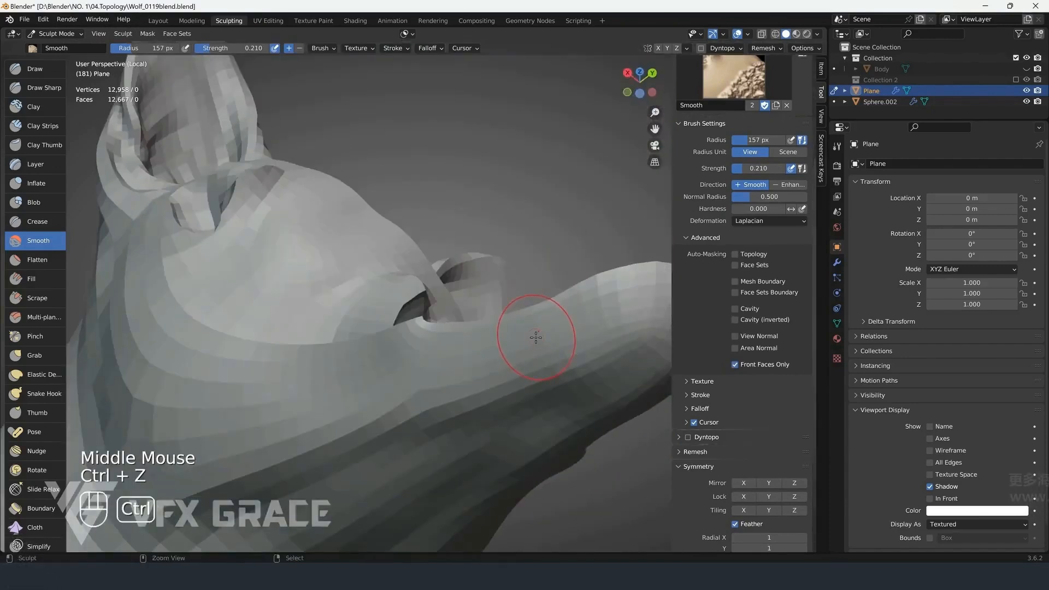
key("ctrl+shift+z")
mouse_move(544, 292)
middle_mouse_down()
mouse_move(462, 398)
mouse_move(424, 304)
middle_mouse_up()
Smooth the lower lip's rim with the brush radius set to 54 px, and hide the brush settings sidebar
key("f")
key("f")
left_click(401, 428)
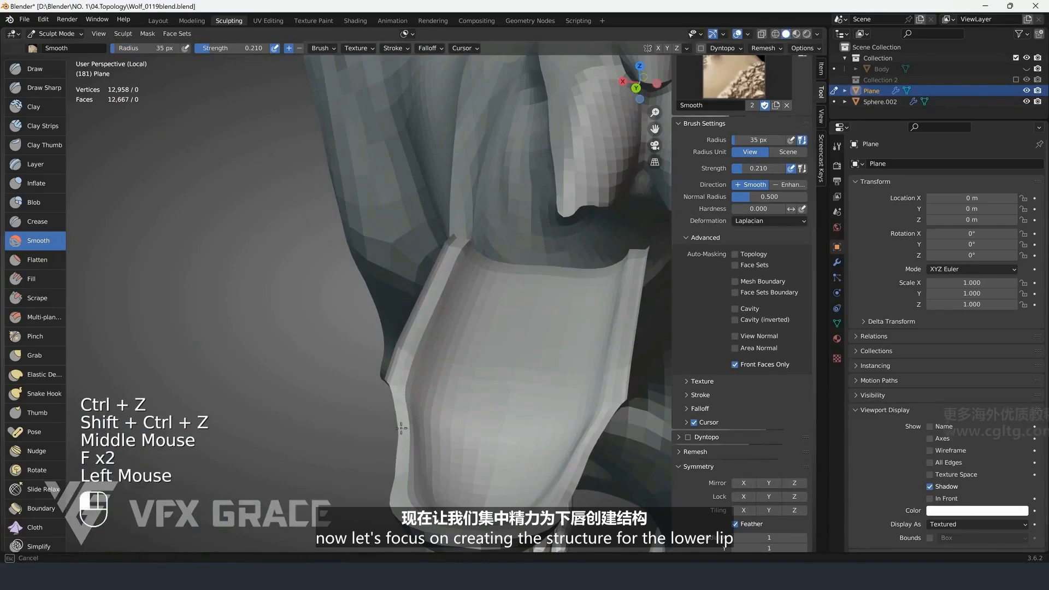
key("ctrl+z")
key("f")
left_click(410, 487)
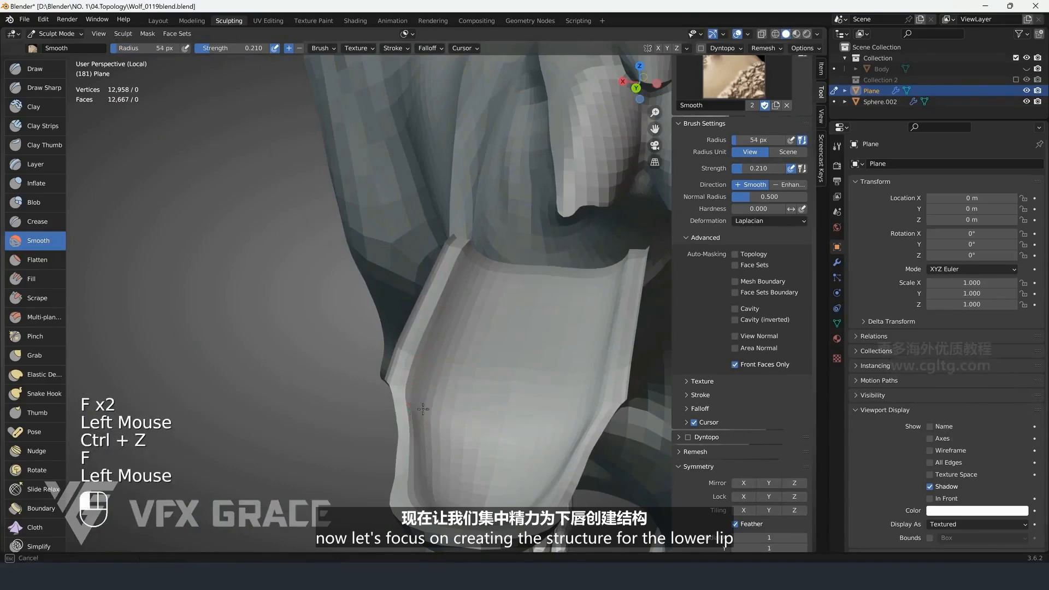
scroll(423, 408, "down", 1)
middle_click_drag(468, 375, 459, 314)
key("n")
middle_click_drag(459, 314, 484, 317, "shift")
Switch to the wolf reference board and examine the lower lip's structure in the open-mouth photo against the model's jaw
mouse_move(597, 576)
left_click(596, 497)
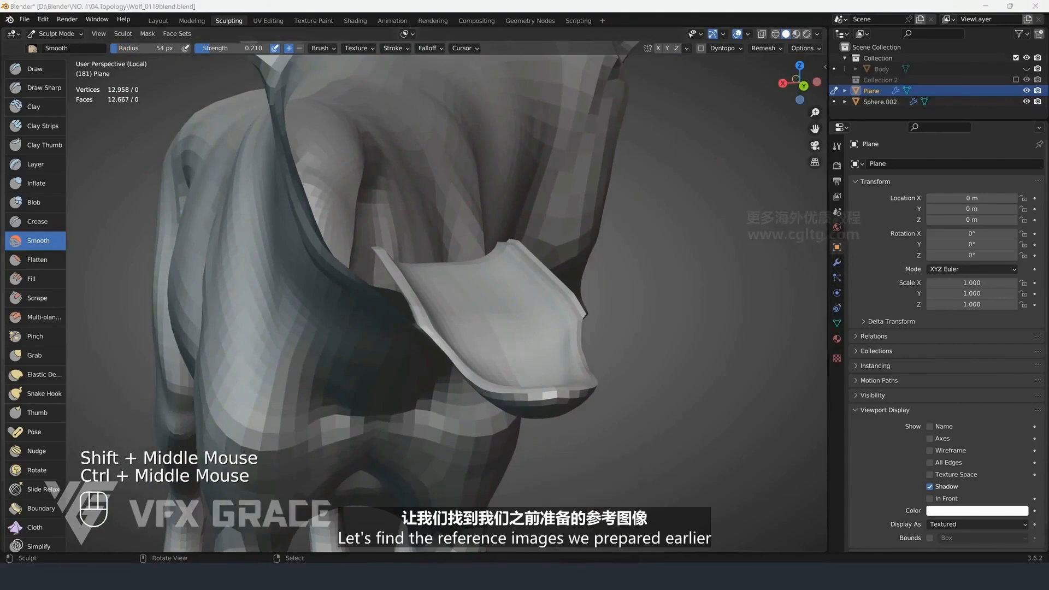
scroll(841, 252, "down", 3)
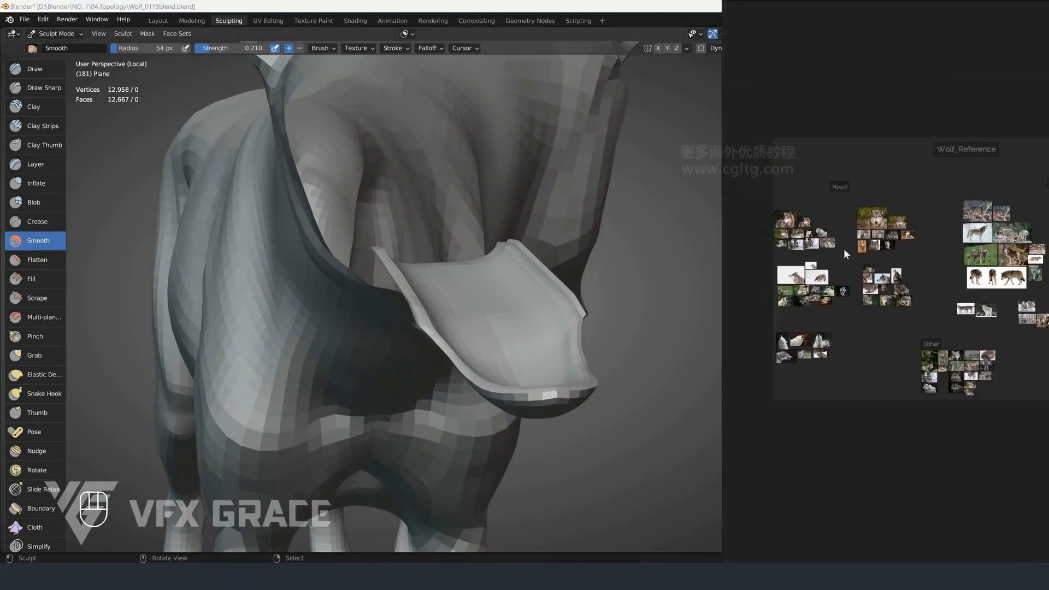
scroll(804, 334, "up", 2)
scroll(790, 327, "up", 5)
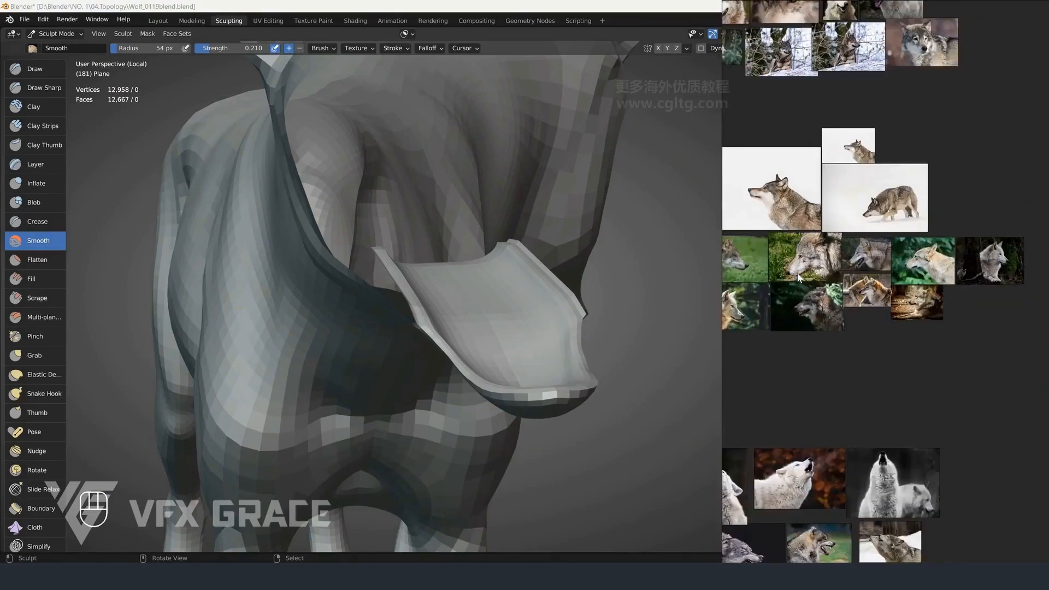
scroll(853, 249, "up", 6)
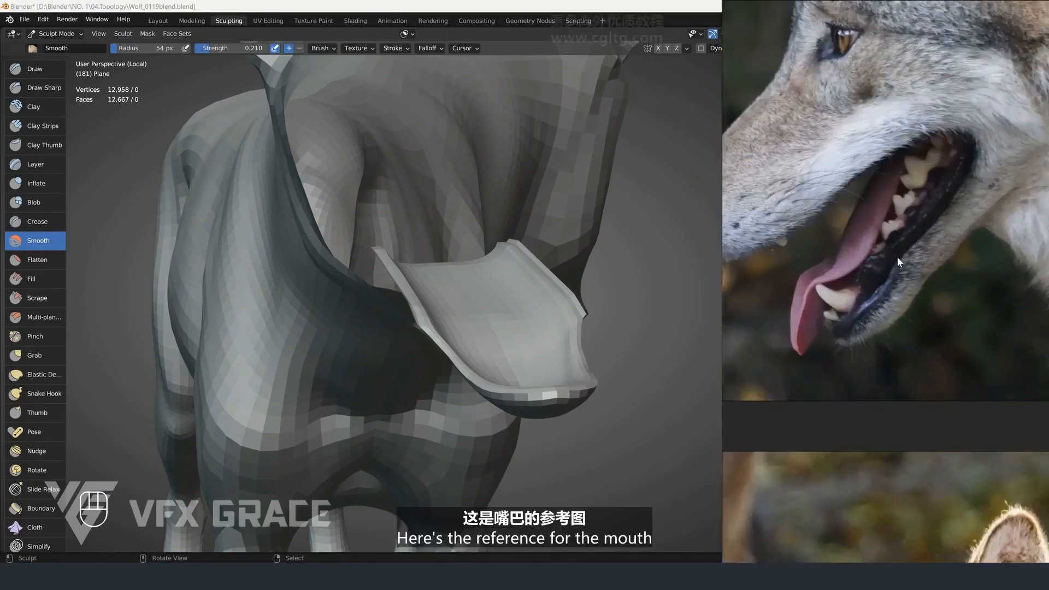
middle_click_drag(434, 313, 508, 295)
scroll(892, 348, "up", 2)
scroll(892, 348, "up", 1)
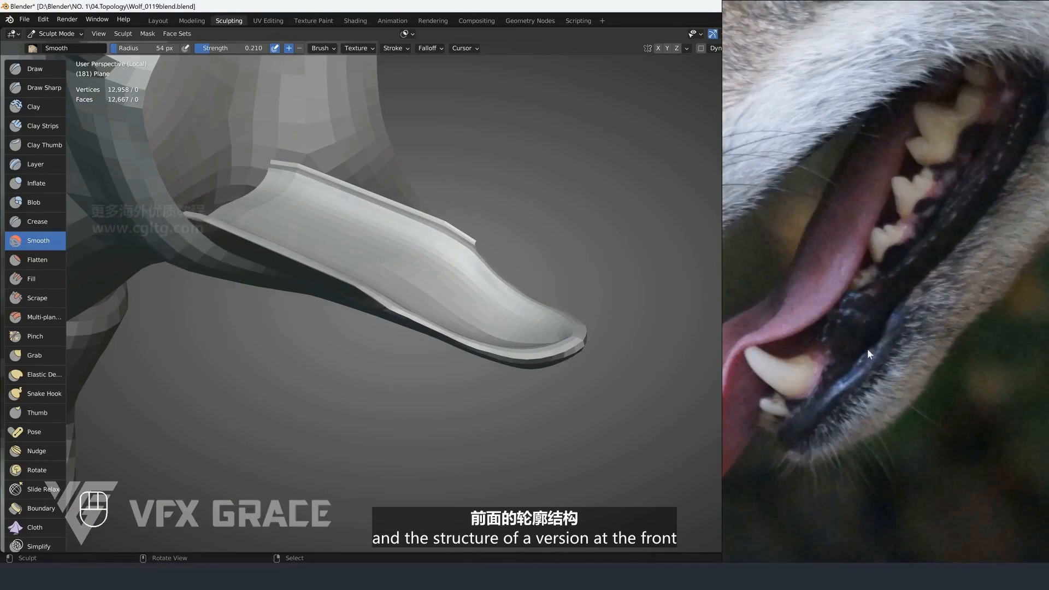
Thicken the front of the lower lip with the Inflate brush at a 140 px radius and 0.500 strength
middle_click_drag(538, 284, 552, 349)
middle_click_drag(552, 349, 557, 287, "shift")
key("f")
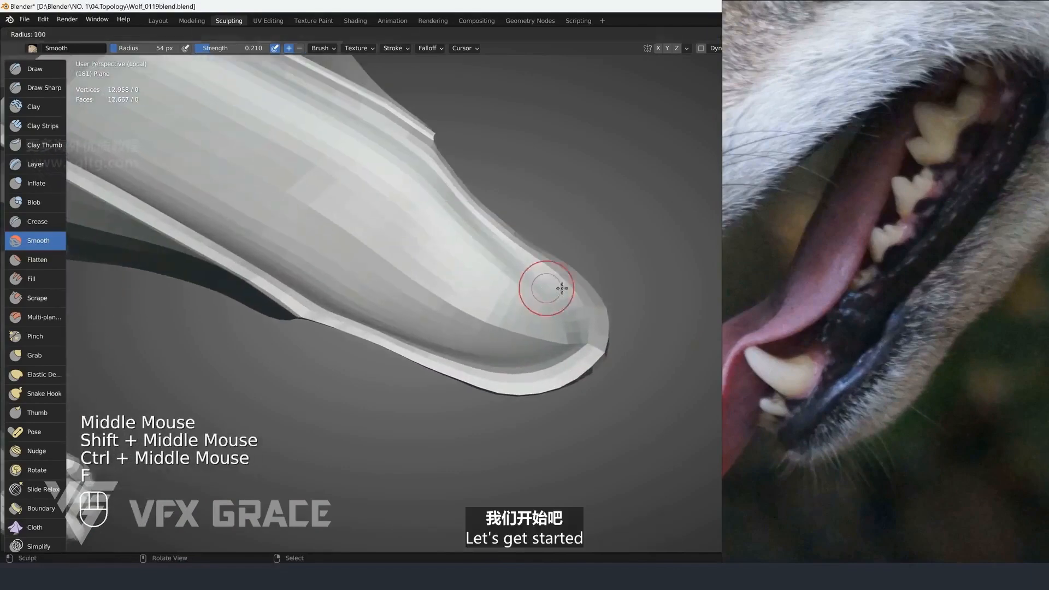
left_click(587, 288)
left_click(33, 70)
key("f")
mouse_move(143, 199)
middle_mouse_down()
mouse_move(370, 344)
mouse_move(348, 321)
middle_mouse_up()
key("f")
left_click(314, 335)
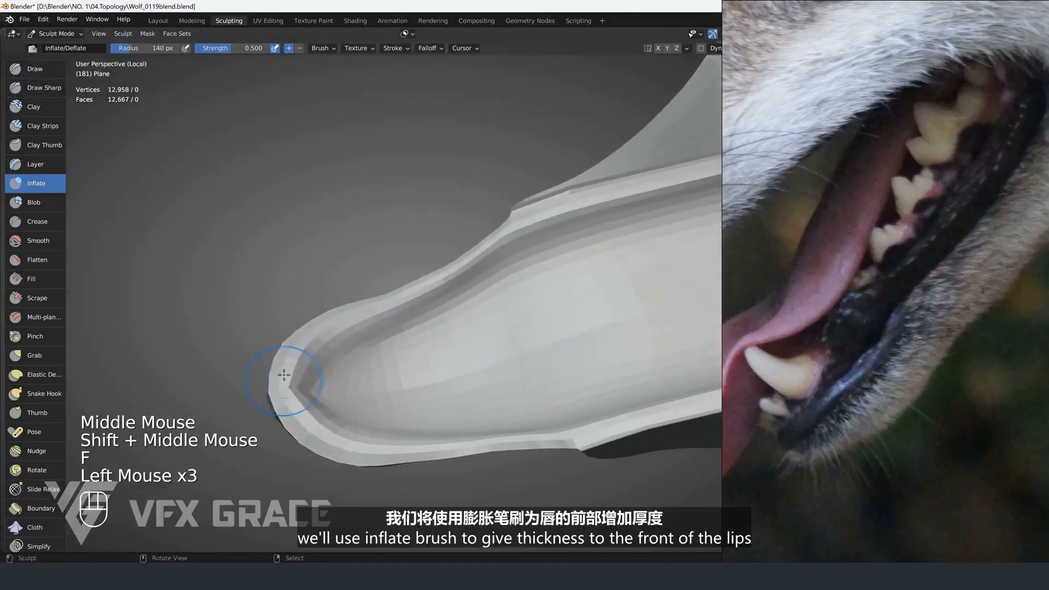
left_click_drag(287, 407, 376, 458)
left_click_drag(364, 304, 298, 341)
Add more volume to the tip and front side of the lower lip with the Inflate brush at an 88 px radius
mouse_move(306, 327)
middle_mouse_down()
mouse_move(394, 306)
mouse_move(546, 323)
mouse_move(563, 340)
middle_mouse_up()
key("f")
key("f")
left_click(571, 346)
left_click(563, 340)
left_click(563, 341)
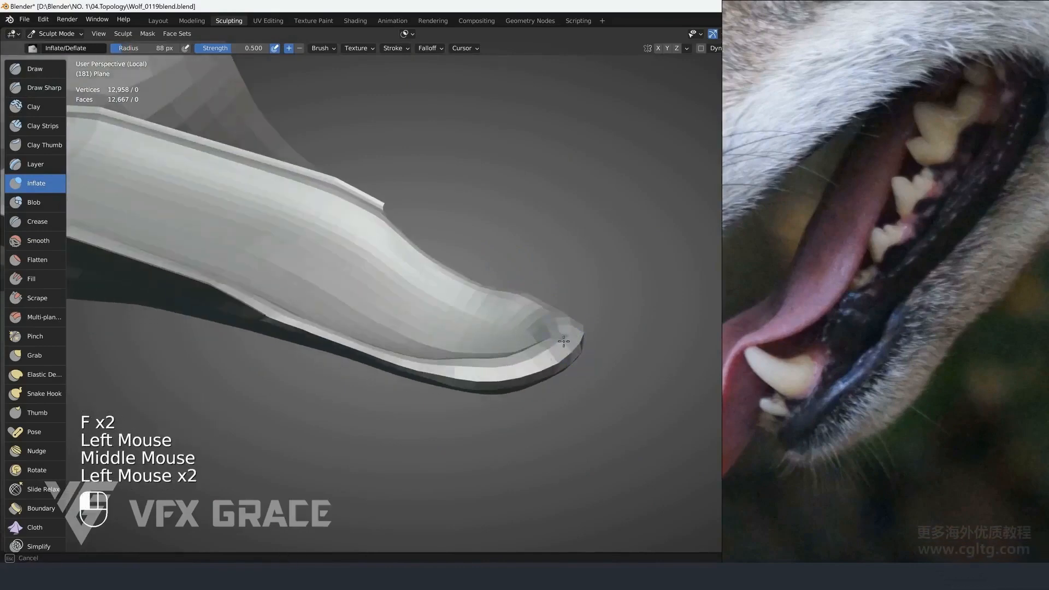
left_click_drag(513, 365, 495, 366)
left_click_drag(519, 363, 497, 365)
Set the Inflate brush radius to 82 px, inflate the lower lip's side rim, and smooth its inner edge
mouse_move(497, 361)
middle_mouse_down()
mouse_move(484, 323)
mouse_move(469, 354)
mouse_move(386, 386)
middle_mouse_up()
key("f")
left_click(466, 352)
middle_click_drag(448, 328, 381, 313)
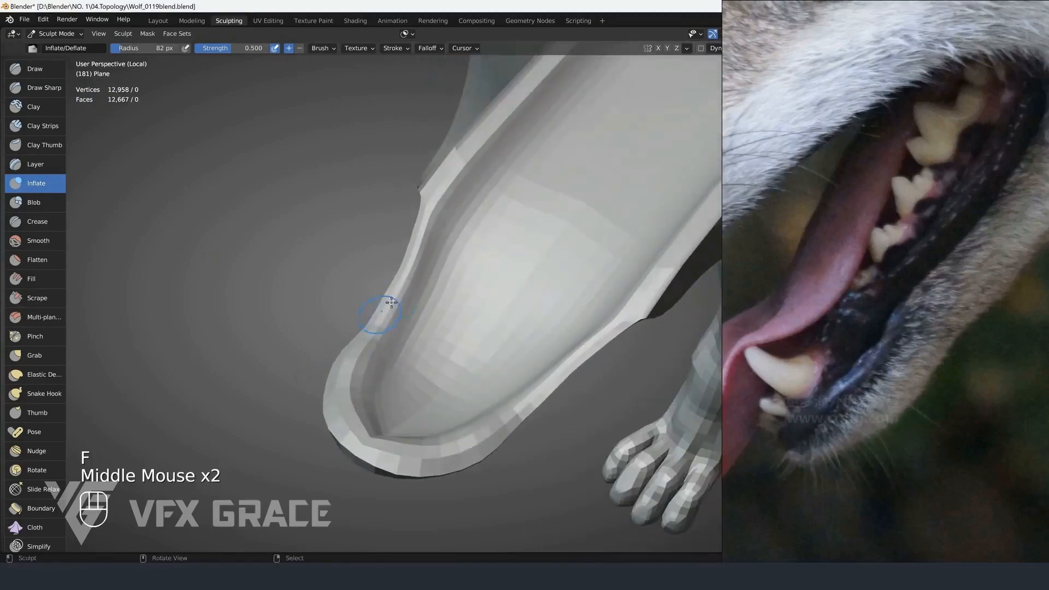
key("f")
left_click_drag(450, 229, 438, 262)
left_click_drag(397, 329, 417, 331, "shift")
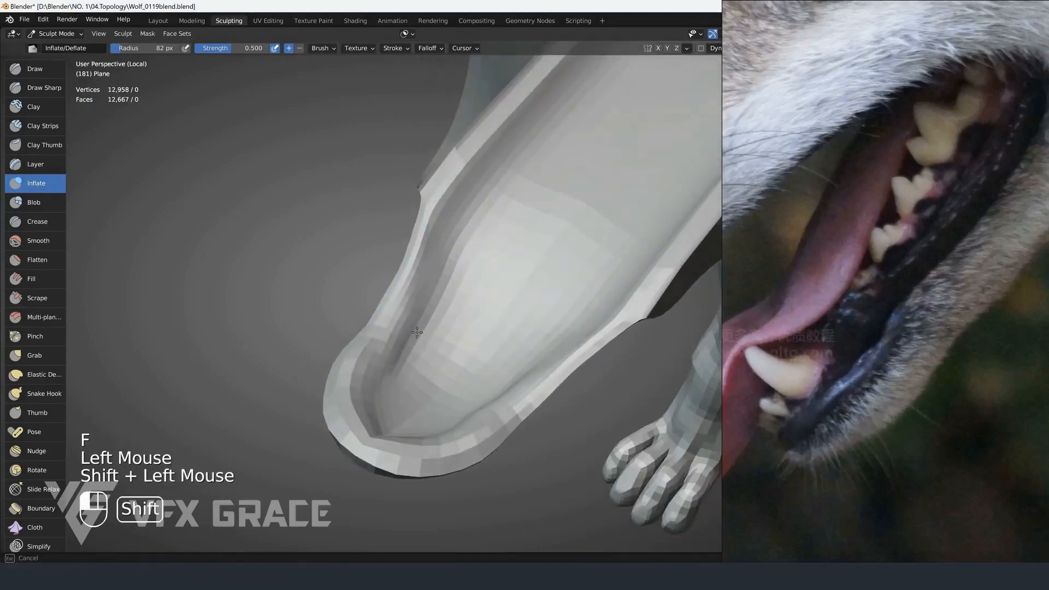
Inflate the lower lip's front tip slightly and smooth the crease inside it
mouse_move(391, 360)
middle_mouse_down()
mouse_move(493, 298)
mouse_move(451, 306)
mouse_move(455, 378)
mouse_move(545, 305)
middle_mouse_up()
left_click_drag(545, 306, 538, 319)
mouse_move(532, 314)
middle_mouse_down()
mouse_move(498, 278)
mouse_move(505, 246)
middle_mouse_up()
left_click_drag(546, 339, 577, 354, "shift")
mouse_move(504, 357)
middle_mouse_down()
mouse_move(502, 321)
mouse_move(549, 352)
mouse_move(557, 387)
mouse_move(550, 334)
middle_mouse_up()
left_click_drag(551, 334, 549, 331, "shift")
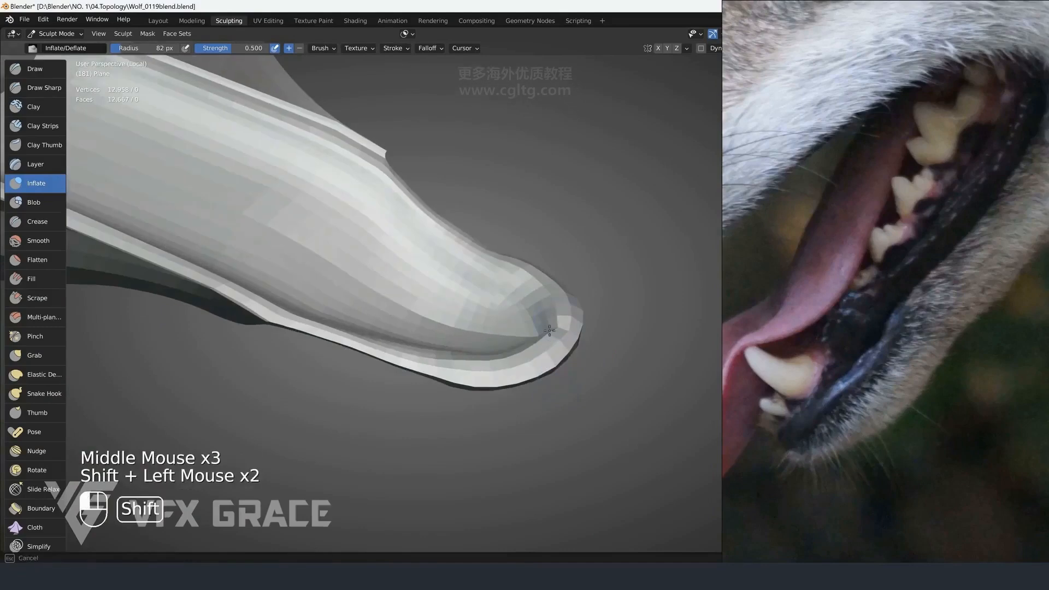
In Edit Mode, select the run of vertices along the lower lip's inner side edge and raise them with proportional editing
middle_click_drag(512, 339, 421, 303)
middle_click_drag(421, 303, 396, 299, "ctrl")
key("Tab")
key("alt+a")
right_click(387, 255)
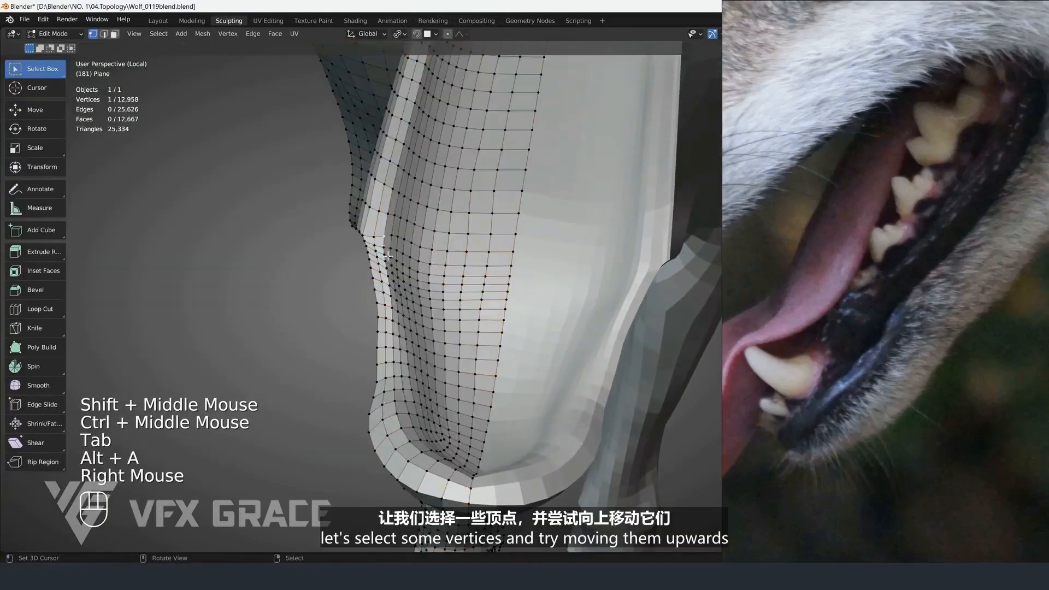
right_click(398, 381, "ctrl+shift")
middle_click_drag(398, 381, 428, 304)
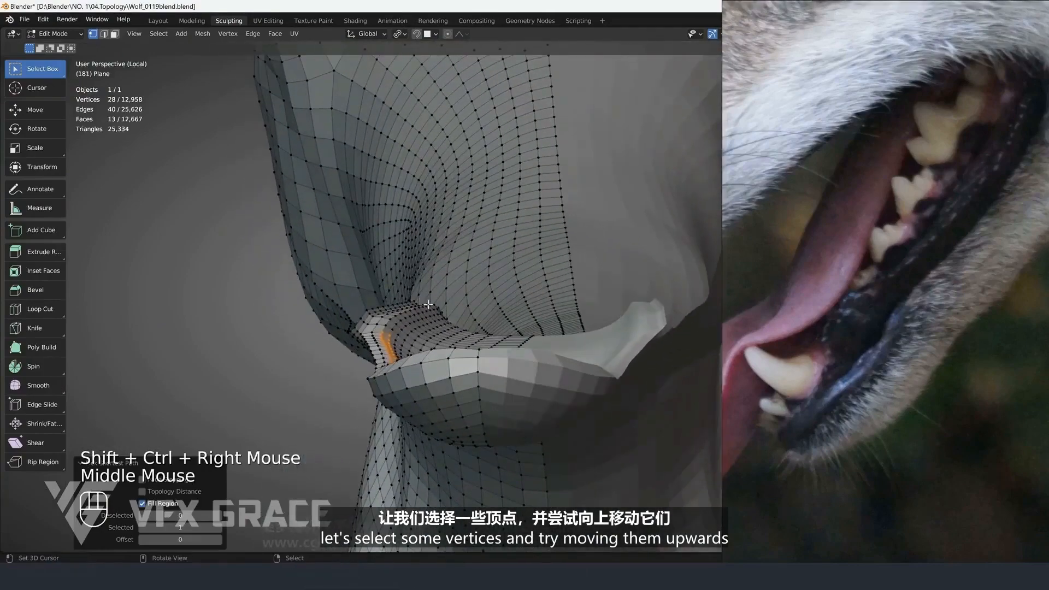
key("g")
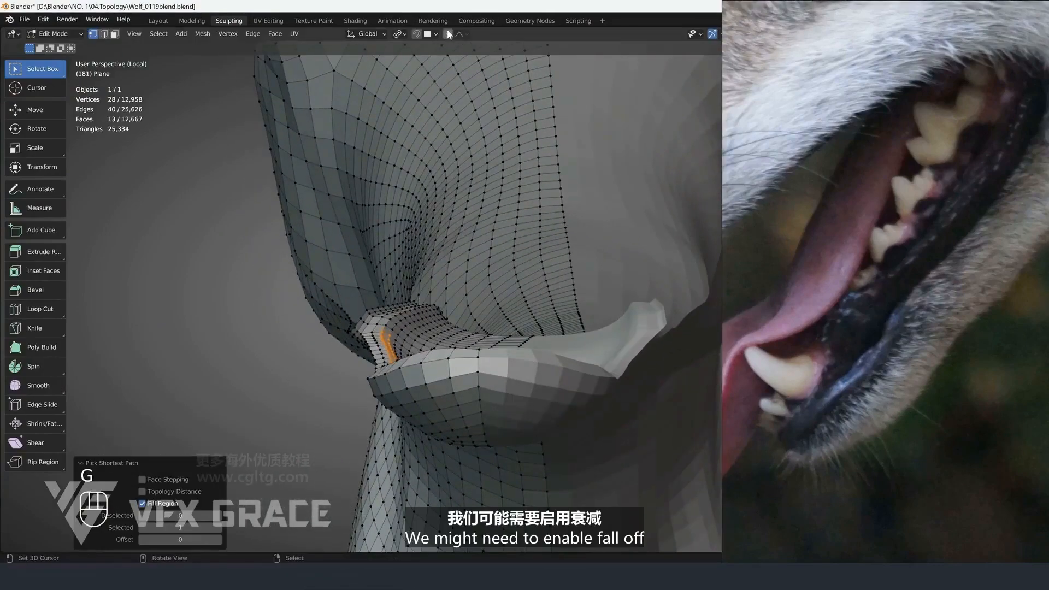
key("g")
left_click(457, 262)
Rotate the selected lip vertices downward with trackball rotation, about 30°, to turn the lip's inner side outward
middle_click_drag(457, 262, 449, 391)
key("r")
key("r")
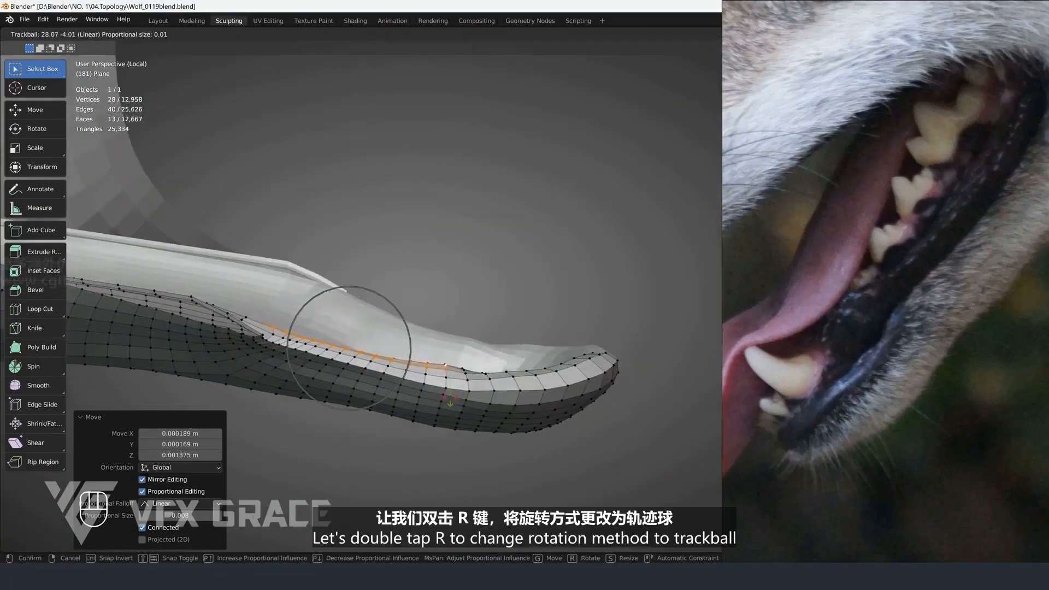
left_click(439, 366)
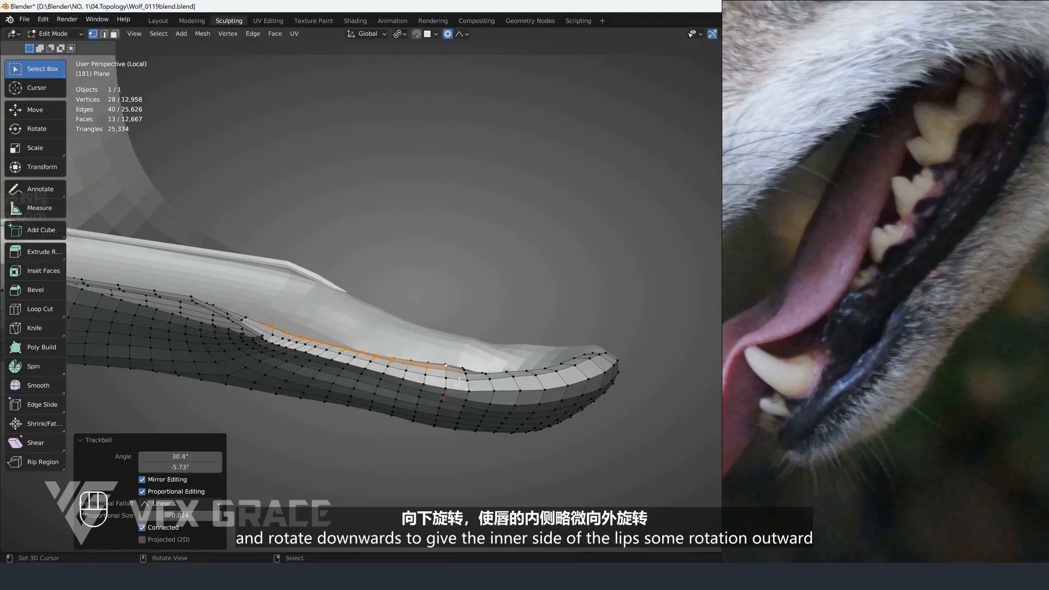
Reposition individual vertices along the lower lip's side rim with proportional editing to even out its contour
mouse_move(440, 366)
middle_mouse_down()
mouse_move(425, 364)
mouse_move(362, 285)
mouse_move(382, 295)
mouse_move(395, 273)
mouse_move(381, 302)
middle_mouse_up()
key("alt+a")
right_click(413, 351)
right_click(403, 330)
key("g")
left_click(355, 278)
right_click(390, 349)
key("g")
left_click(349, 305)
right_click(393, 248)
key("g")
left_click(390, 252)
Smooth the reshaped side rim of the lower lip in Sculpt Mode and set the Inflate brush radius to 94 px
key("ctrl+Tab")
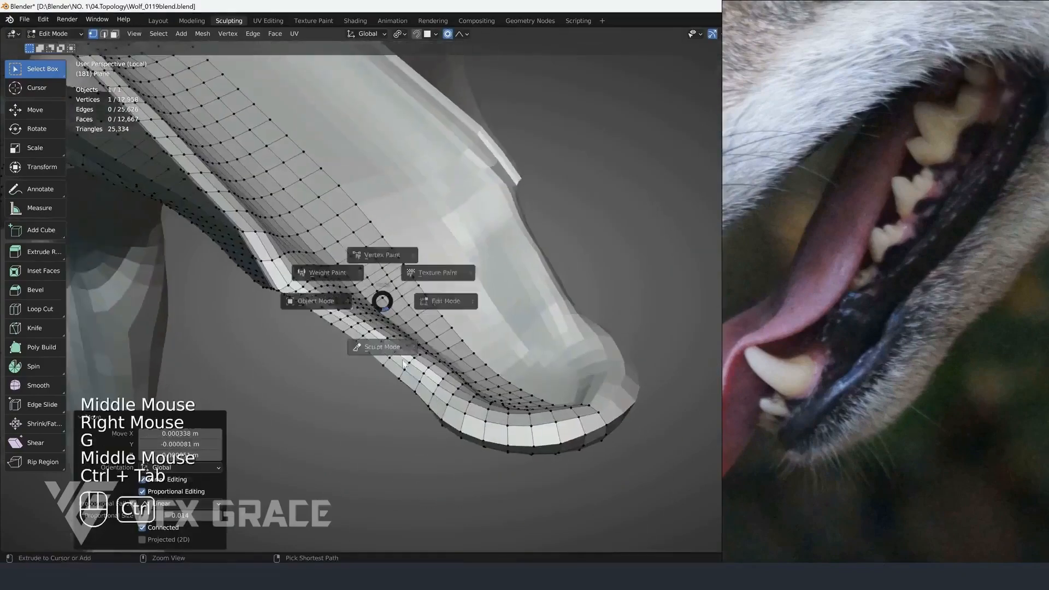
middle_click_drag(383, 347, 426, 344)
key("f")
left_click(445, 347)
left_click_drag(339, 356, 319, 354, "shift")
middle_click_drag(319, 353, 395, 301)
key("f")
key("f")
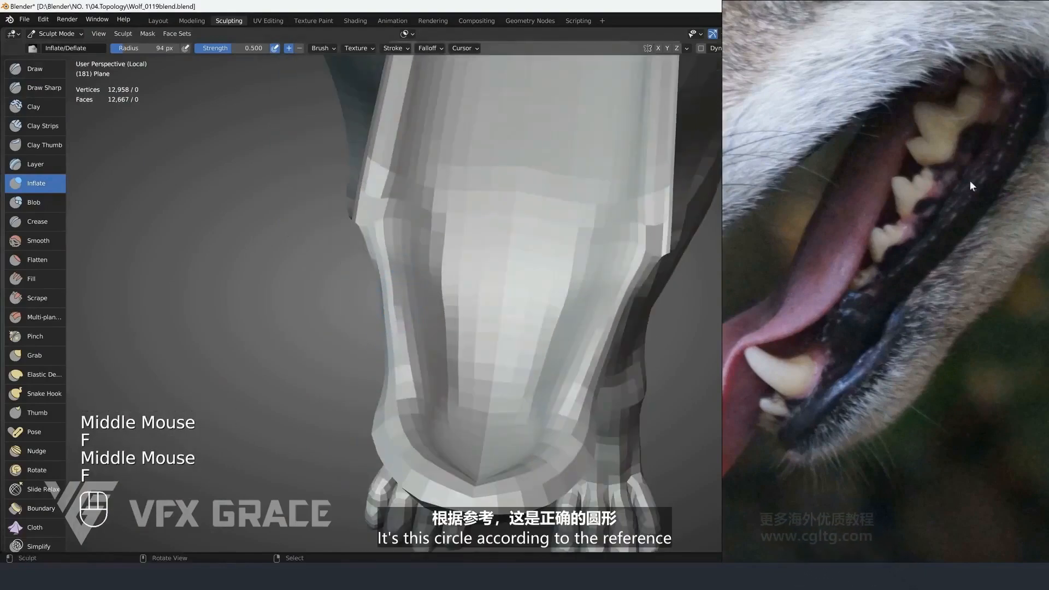
Switch to the Draw brush at a 114 px radius and smooth the lip's inner side from the corner to the front
middle_click_drag(524, 256, 456, 283)
left_click(41, 71)
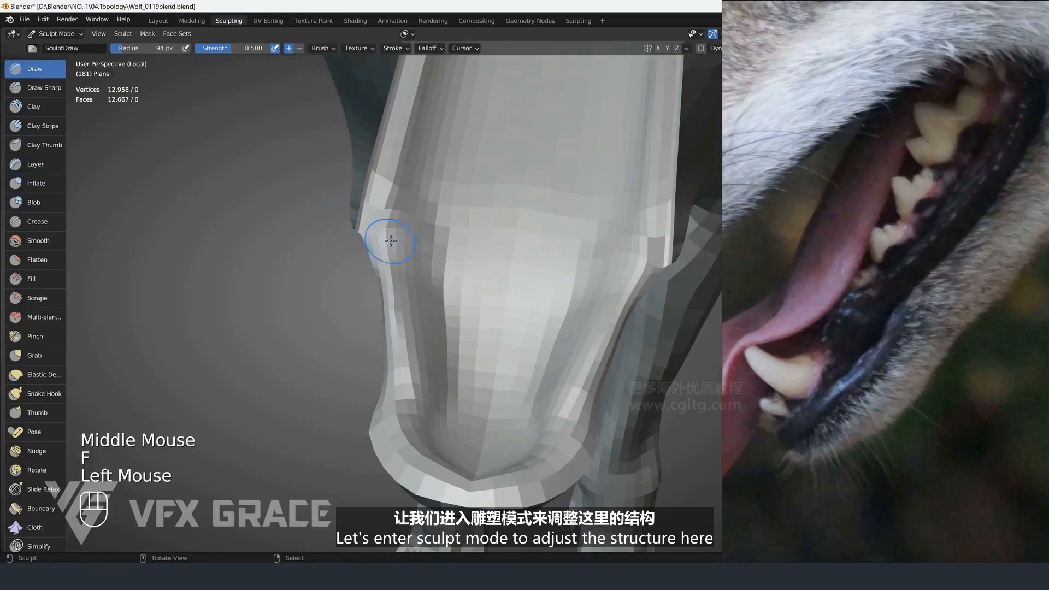
key("f")
left_click(404, 243)
left_click_drag(406, 241, 404, 339, "shift")
left_click_drag(404, 328, 413, 338, "shift")
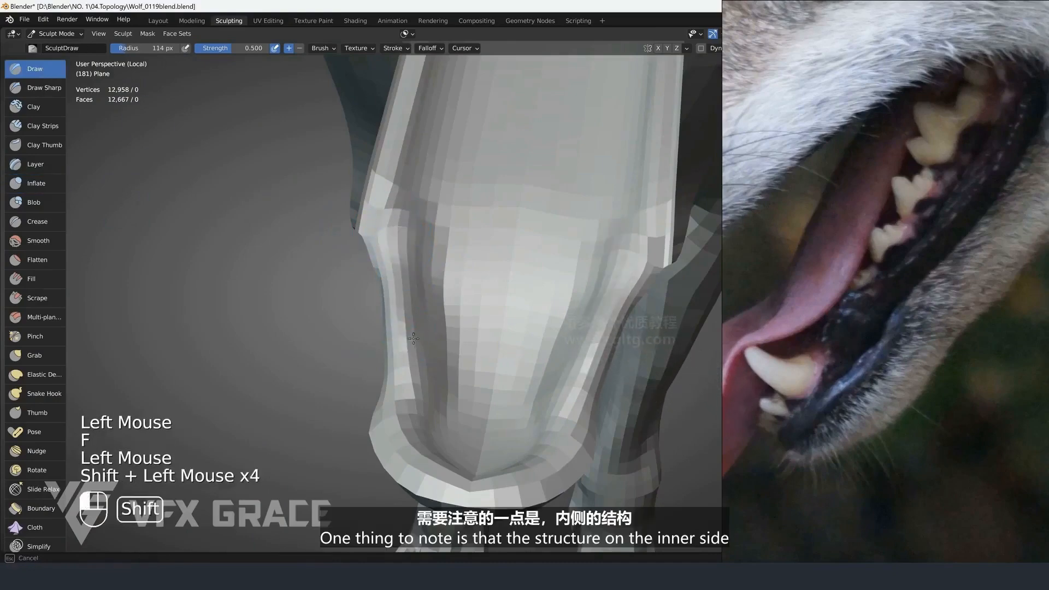
left_click_drag(429, 405, 424, 385, "shift")
Sculpt the groove between the lip rim and mouth interior near the front tip with the Draw Sharp brush, and smooth it
mouse_move(437, 371)
middle_mouse_down()
mouse_move(359, 328)
mouse_move(548, 295)
mouse_move(453, 306)
middle_mouse_up()
scroll(453, 306, "up", 1)
left_click(44, 87)
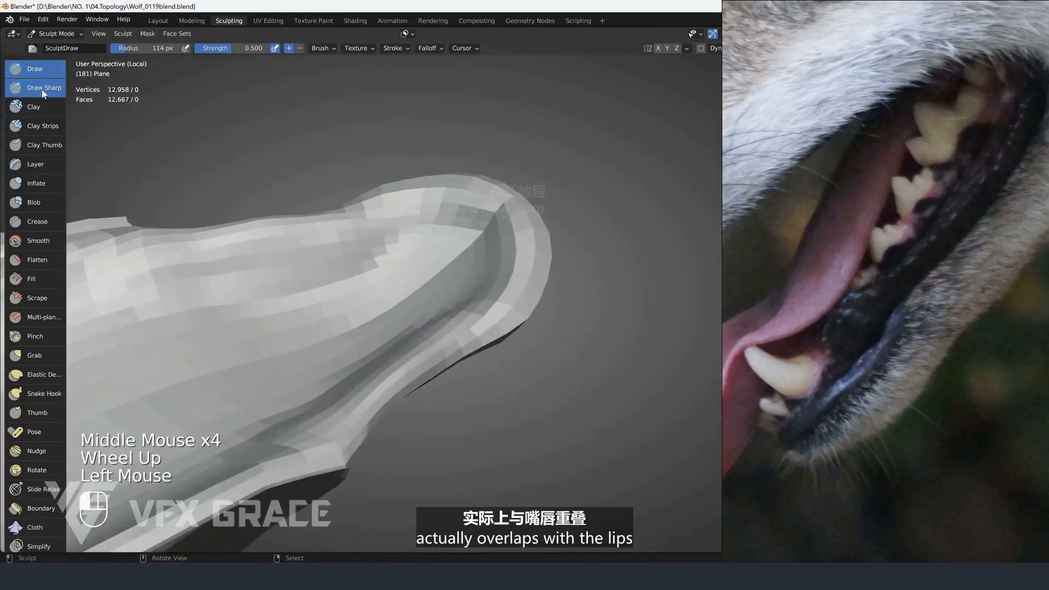
key("f")
left_click_drag(492, 318, 467, 342)
left_click_drag(479, 334, 447, 360)
middle_click_drag(447, 357, 470, 306)
left_click_drag(426, 388, 459, 394, "shift")
left_click_drag(458, 394, 437, 397, "shift")
Continue the Draw Sharp groove along the inner side of the lip from another angle and smooth the overlapping edge
mouse_move(437, 397)
middle_mouse_down()
mouse_move(407, 437)
mouse_move(317, 421)
middle_mouse_up()
left_click_drag(367, 383, 347, 431)
left_click_drag(355, 402, 344, 429)
left_click_drag(347, 421, 338, 418, "shift")
left_click_drag(338, 420, 336, 419, "shift")
mouse_move(344, 412)
middle_mouse_down()
mouse_move(423, 386)
mouse_move(486, 387)
middle_mouse_up()
left_click_drag(486, 387, 499, 401, "shift")
left_click_drag(499, 402, 477, 398, "shift")
left_click_drag(478, 397, 494, 403, "shift")
Switch to the Grab brush at a 139 px radius and smooth the inner rim just behind the lip's front tip
middle_click_drag(480, 399, 445, 398)
key("g")
key("f")
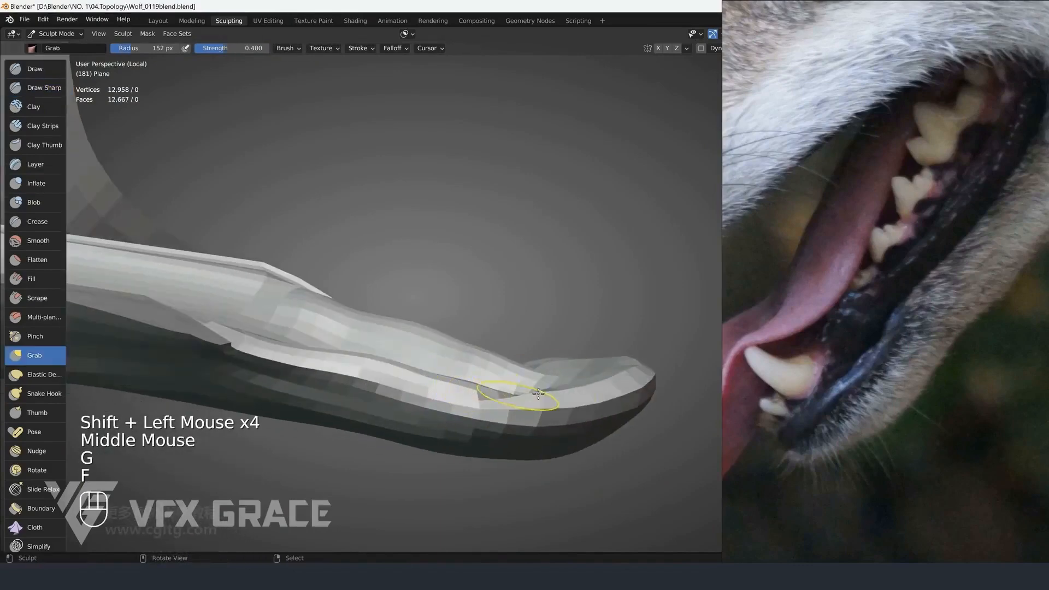
key("f")
left_click(594, 386)
scroll(560, 387, "down", 2)
middle_click_drag(561, 387, 409, 398)
key("f")
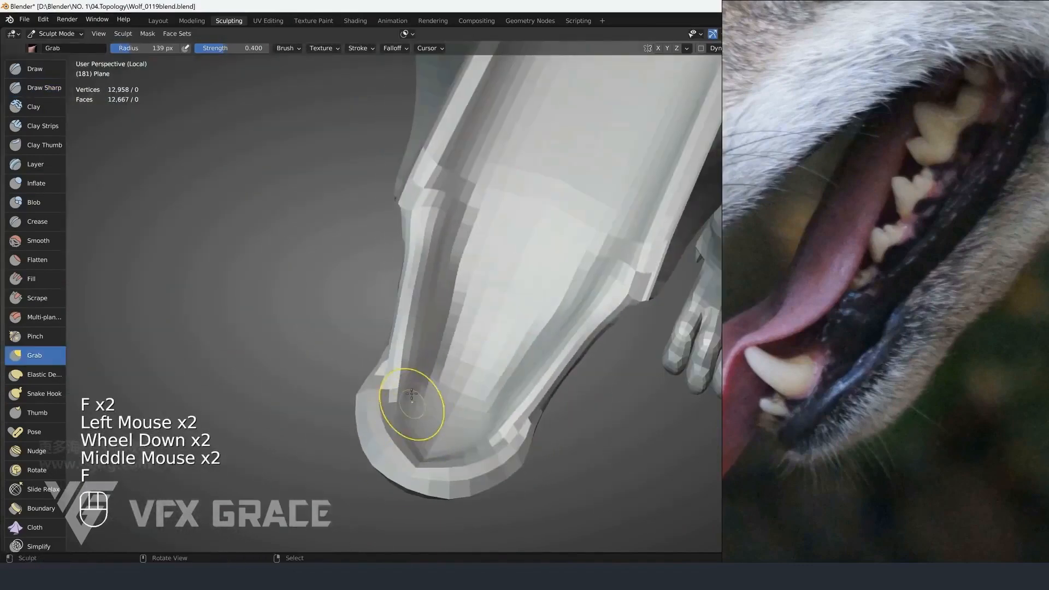
left_click(402, 398, "shift")
left_click_drag(396, 402, 394, 400, "shift")
Try to reshape the side rim beside the lip's front tip with the Grab brush
key("g")
mouse_move(359, 409)
middle_mouse_down()
mouse_move(386, 374)
mouse_move(360, 364)
middle_mouse_up()
key("f")
left_click(389, 368)
left_click(393, 345)
key("f")
scroll(371, 373, "down", 1)
left_click_drag(360, 364, 360, 363)
key("ctrl+z")
key("ctrl+z")
Smooth the outer side of the lip's front tip at a 143 px brush radius, and reduce the radius to 120 px
key("f")
left_click(354, 365, "shift")
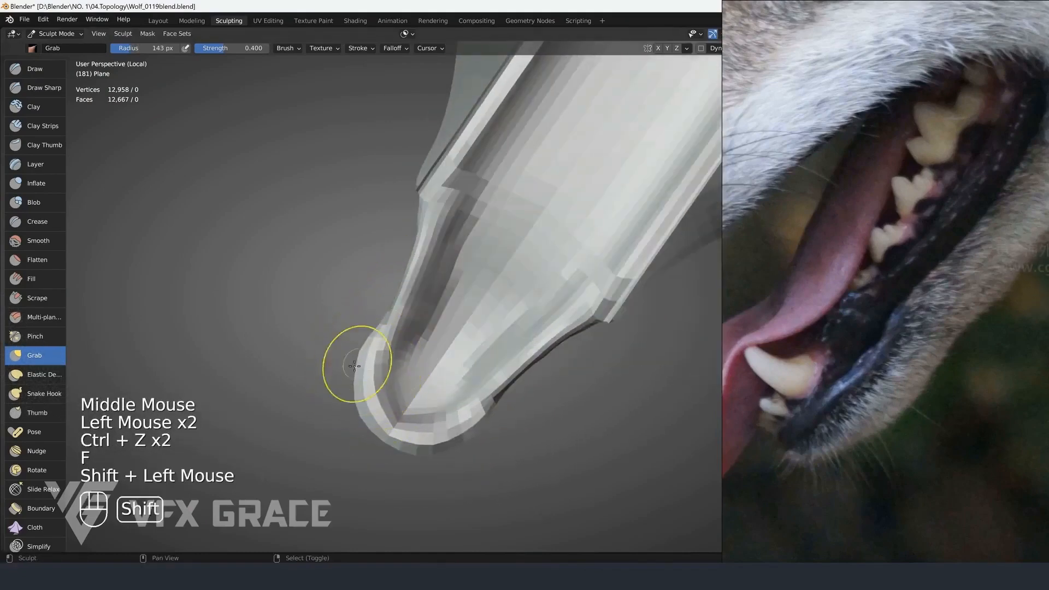
key("f")
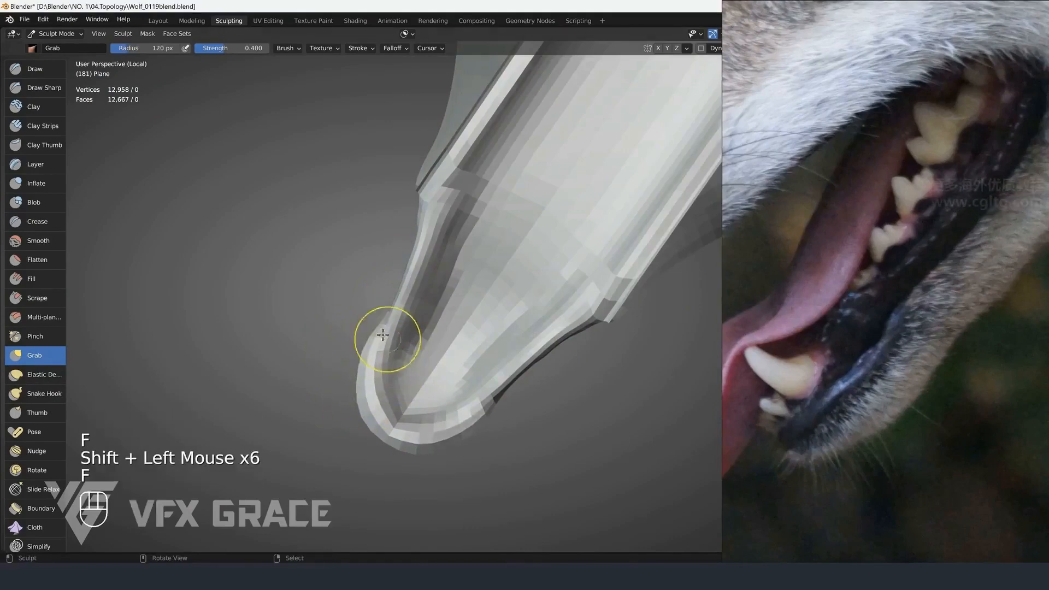
Carve the rim beside the lip's front tip with the Draw brush at a 31 px radius, and build up its edge at 52 px
left_click(50, 76)
key("f")
key("f")
left_click_drag(385, 365, 385, 365, "ctrl")
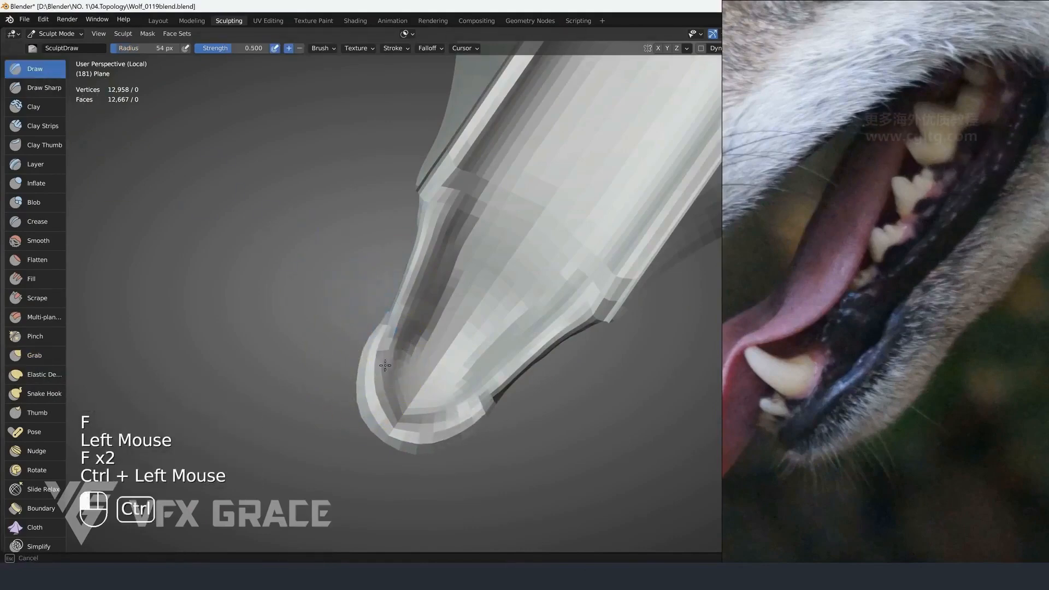
key("ctrl+z")
key("f")
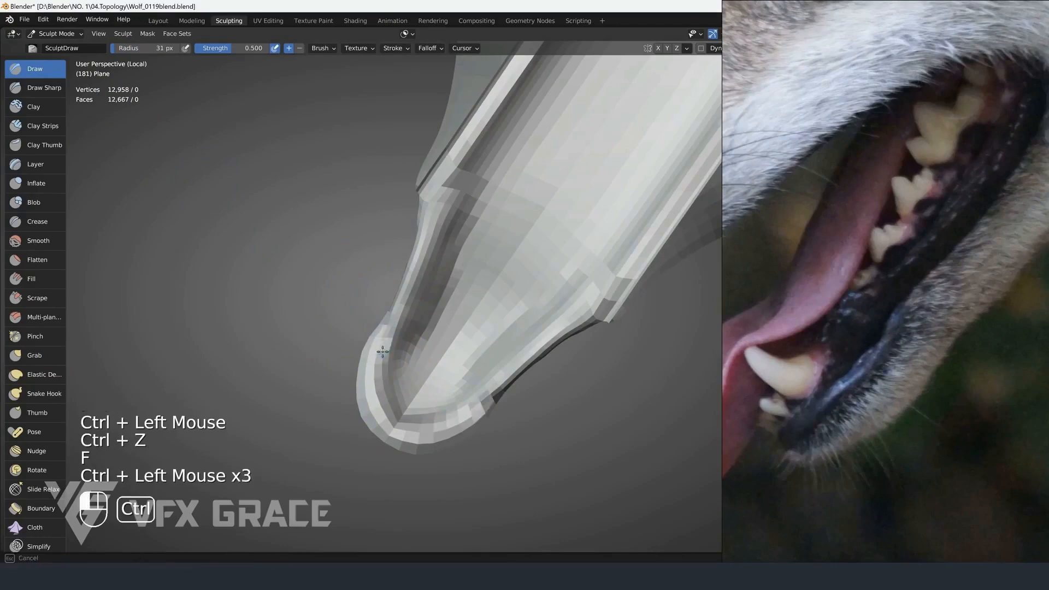
left_click_drag(494, 378, 484, 399)
mouse_move(486, 398)
left_mouse_down()
mouse_move(469, 410)
mouse_move(490, 398)
left_mouse_up()
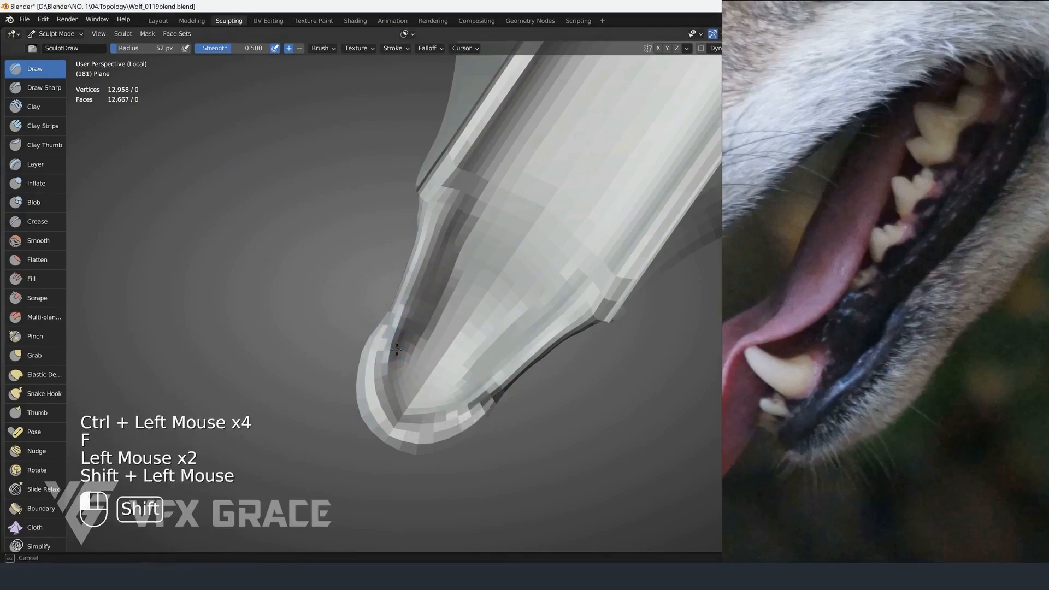
Smooth the outer side of the lower lip around the front tip from several side angles
middle_click_drag(486, 391, 456, 293)
mouse_move(382, 314)
middle_mouse_down()
mouse_move(461, 328)
mouse_move(498, 300)
middle_mouse_up()
middle_click_drag(462, 346, 467, 327)
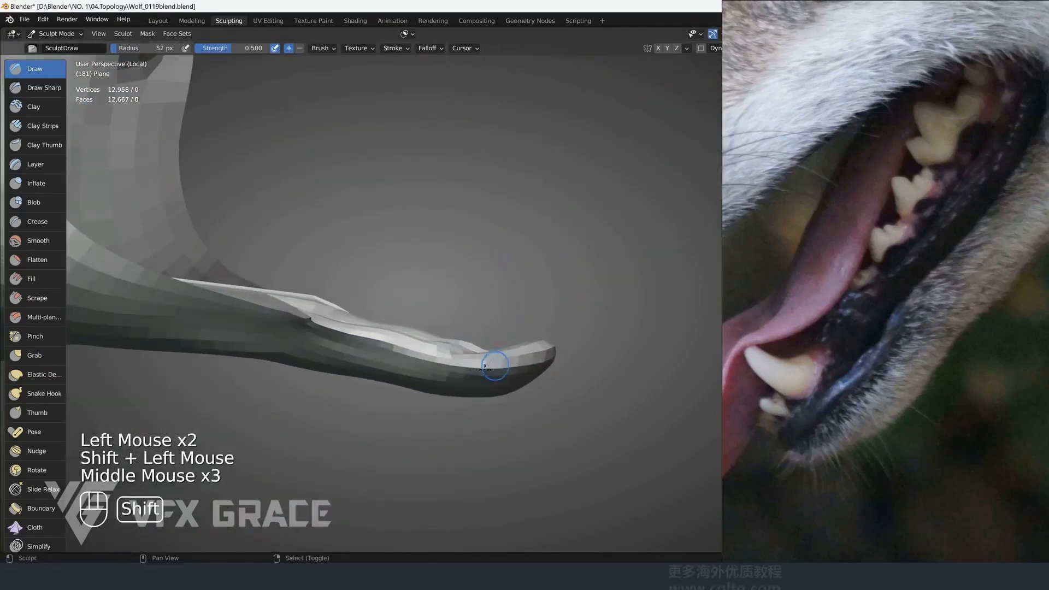
left_click_drag(493, 366, 480, 367, "shift")
left_click_drag(493, 364, 508, 360, "shift")
middle_click_drag(491, 338, 475, 376)
key("f")
mouse_move(513, 344)
left_mouse_down("shift")
mouse_move(537, 335)
mouse_move(508, 346)
left_mouse_up("shift")
middle_click_drag(508, 347, 541, 361)
left_click_drag(541, 362, 545, 364, "shift")
Carve a shallow line along the outer side of the lip's front with the Draw brush at 46 px, and smooth it
key("f")
mouse_move(523, 369)
middle_mouse_down()
mouse_move(510, 345)
mouse_move(527, 360)
middle_mouse_up()
left_click_drag(506, 361, 538, 355, "ctrl")
left_click_drag(503, 362, 552, 354, "ctrl")
left_click_drag(524, 357, 489, 363, "ctrl")
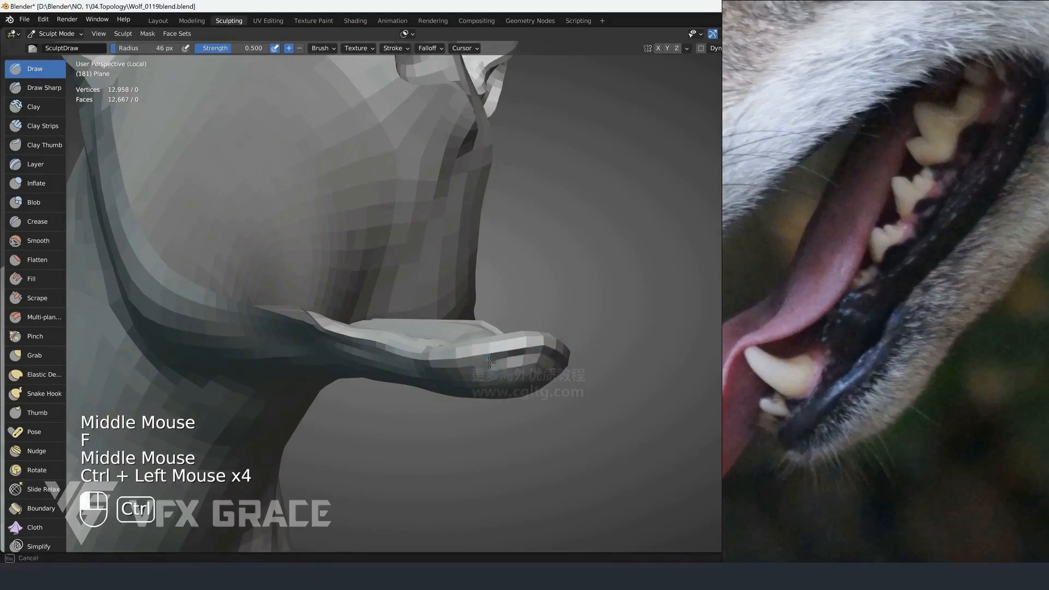
middle_click_drag(461, 367, 514, 356)
left_click_drag(502, 365, 464, 365, "shift")
mouse_move(464, 365)
middle_mouse_down()
mouse_move(453, 385)
mouse_move(445, 347)
middle_mouse_up()
left_click_drag(445, 348, 445, 348, "shift")
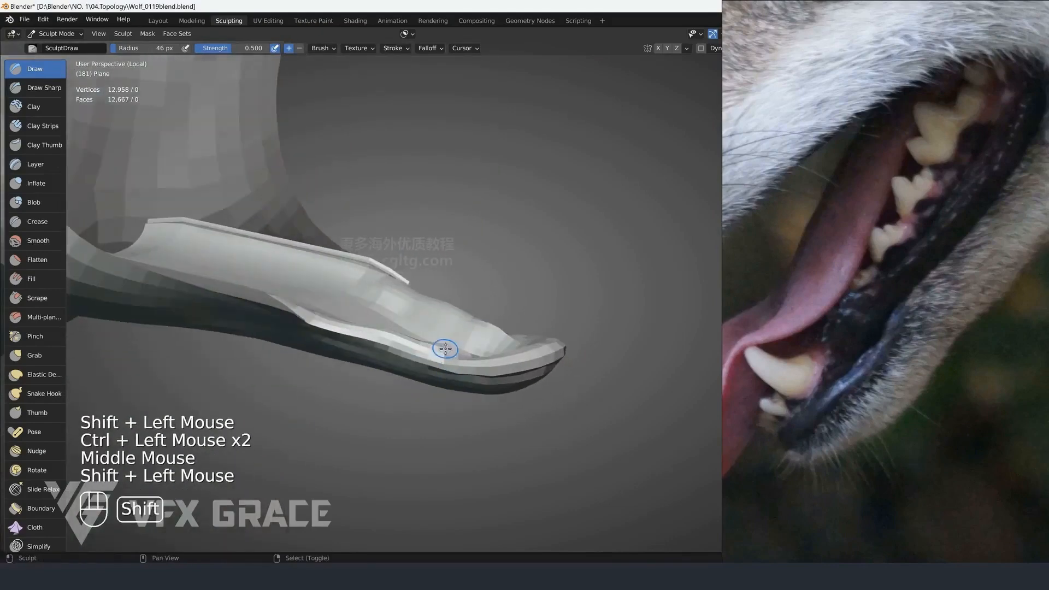
In Edit Mode, select the strip of faces along the lip's inner side, from the corner to just behind the front tip
key("Tab")
mouse_move(419, 336)
middle_mouse_down()
mouse_move(363, 344)
mouse_move(383, 284)
middle_mouse_up()
key("alt+a")
right_click(397, 260)
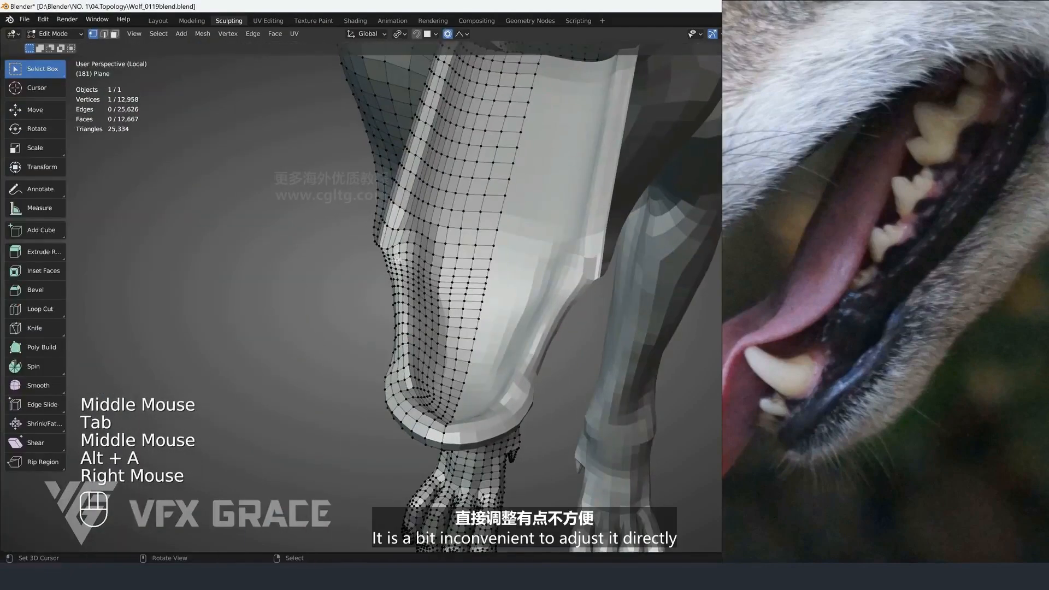
key("3")
right_click(394, 250)
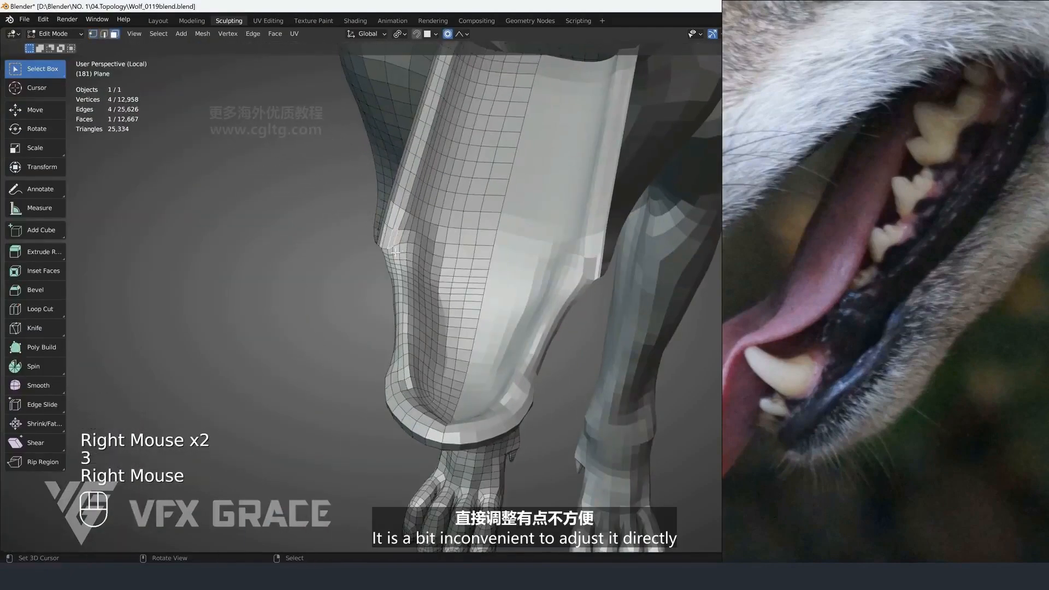
key("3")
right_click(391, 251)
right_click(400, 367, "ctrl+shift")
key("ctrl+z")
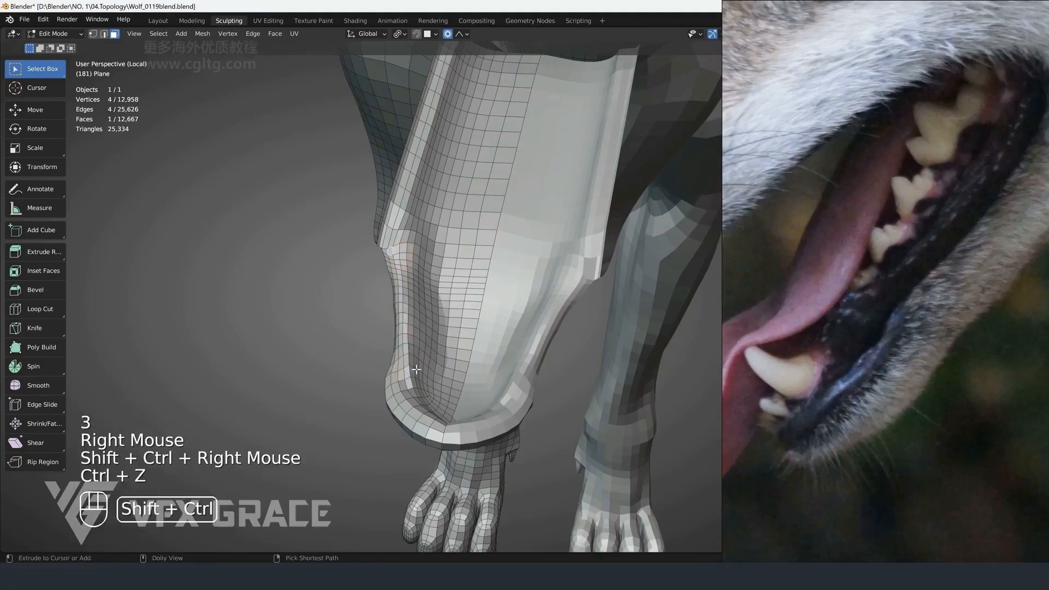
right_click(415, 362, "ctrl+shift")
middle_click_drag(405, 364, 374, 270)
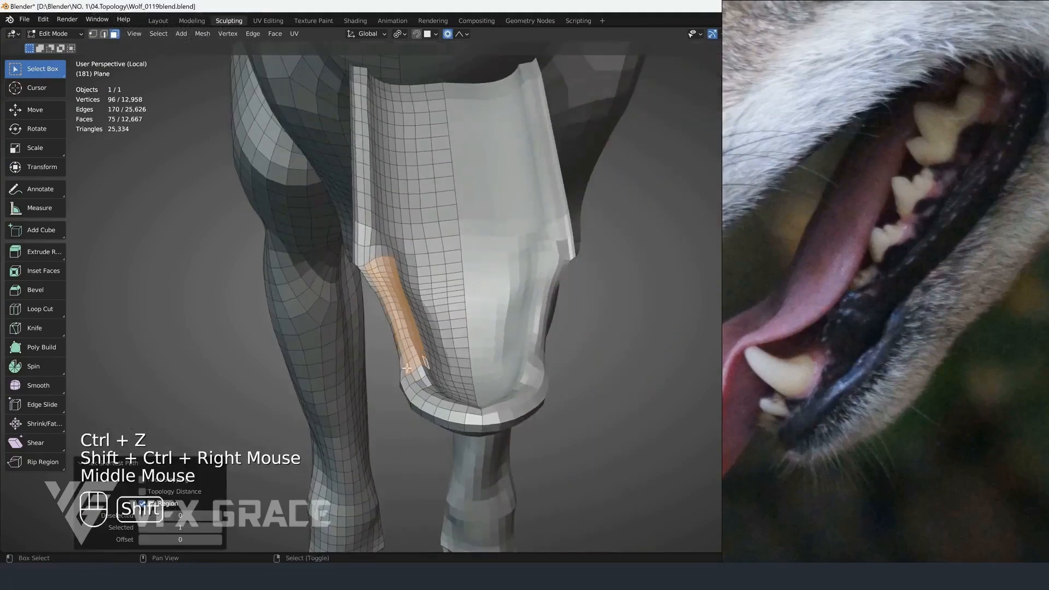
Trim the face selection to the lip's inner strip and extrude it upward into a raised ridge
right_click(372, 266, "shift")
key("ctrl+z")
middle_click_drag(405, 355, 434, 391)
scroll(385, 396, "up", 2)
right_click(424, 392, "shift")
right_click(411, 373, "shift")
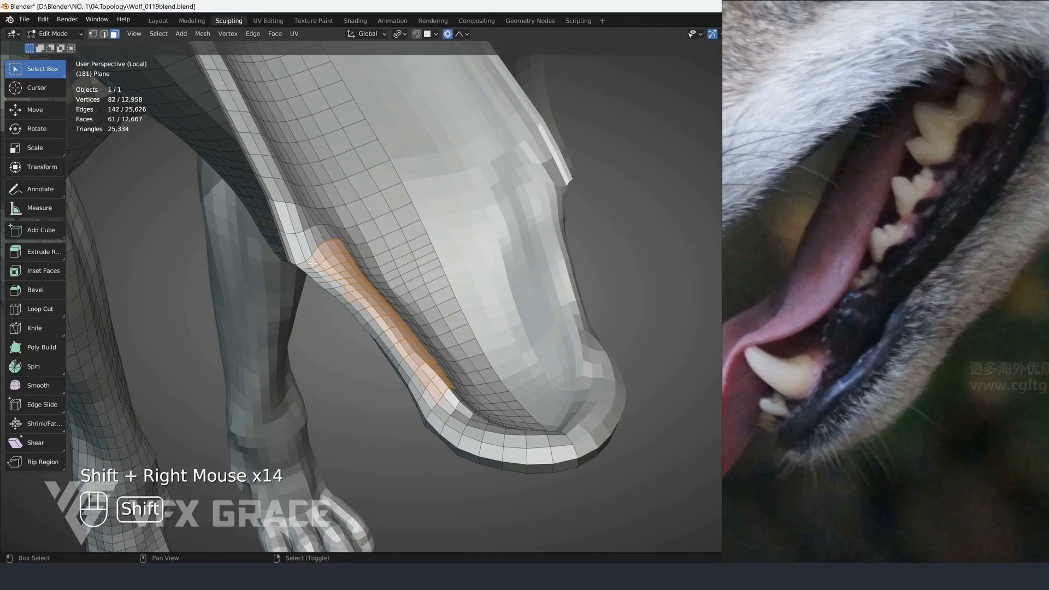
middle_click_drag(345, 293, 552, 304)
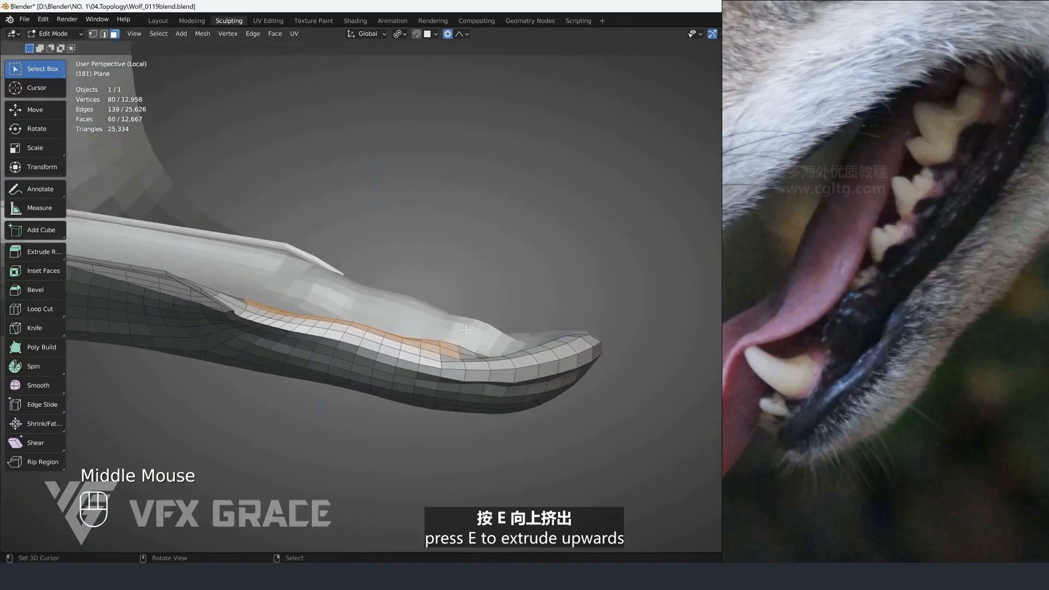
key("e")
left_click(472, 313)
middle_click_drag(473, 312, 410, 355)
key("alt+a")
Smooth the front end of the extruded ridge in Sculpt Mode with the Draw brush at a 94 px radius
scroll(362, 367, "up", 2)
left_click(407, 413)
key("f")
left_click(404, 379)
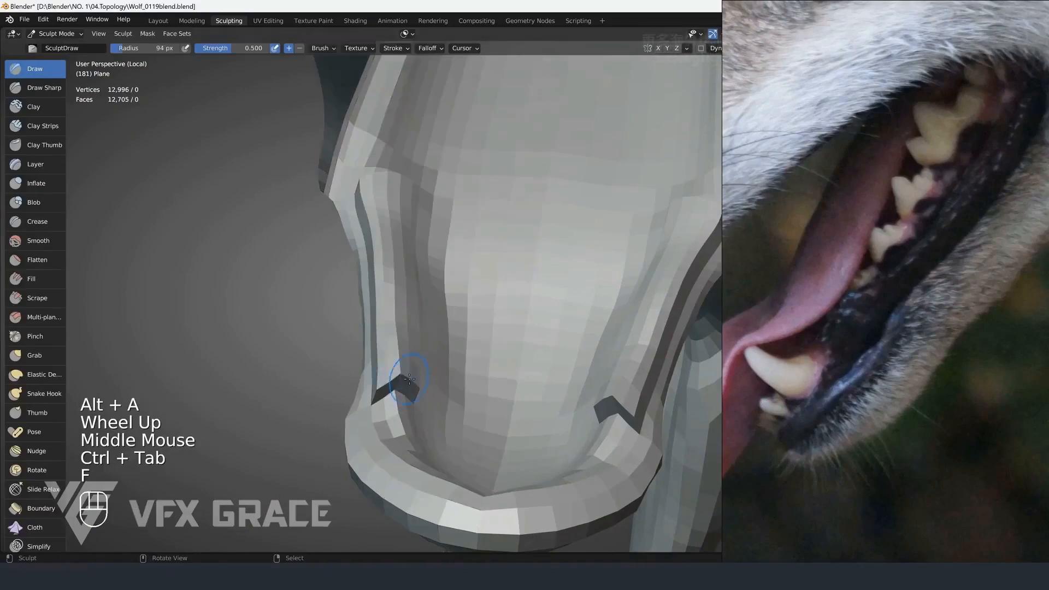
left_click_drag(402, 380, 385, 386, "shift")
Select the short edges at the front end of the extruded ridge in Edit Mode and dissolve them
key("Tab")
mouse_move(398, 389)
middle_mouse_down()
mouse_move(322, 396)
mouse_move(422, 397)
mouse_move(394, 381)
mouse_move(421, 379)
middle_mouse_up()
key("3")
right_click(386, 393)
key("2")
right_click(382, 386)
right_click(422, 397, "shift")
right_click(423, 384, "shift")
right_click(393, 381, "shift")
right_click(393, 381, "shift")
right_click(421, 379, "shift")
key("x")
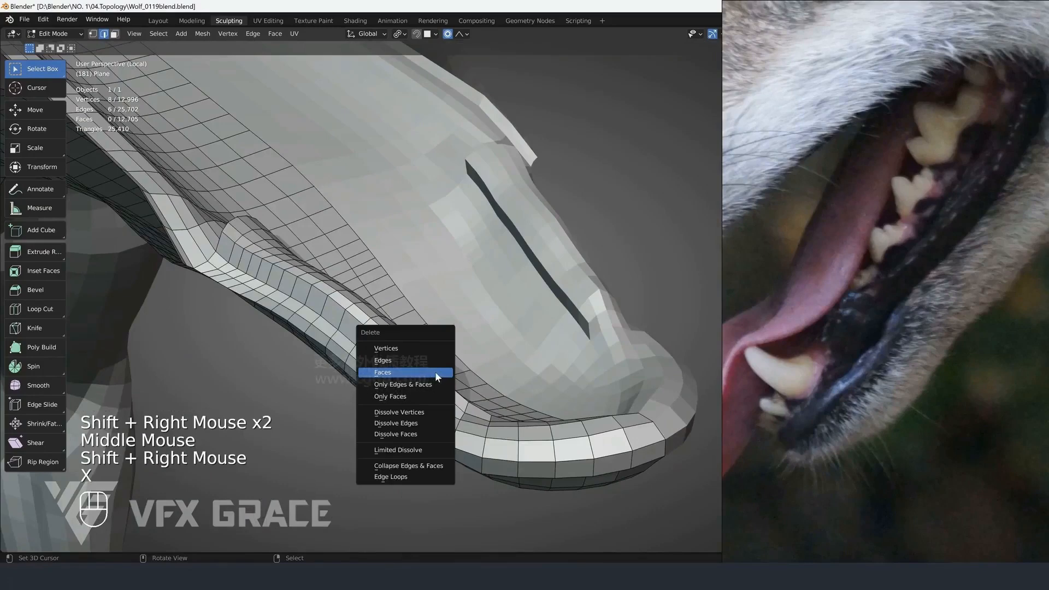
left_click(412, 417)
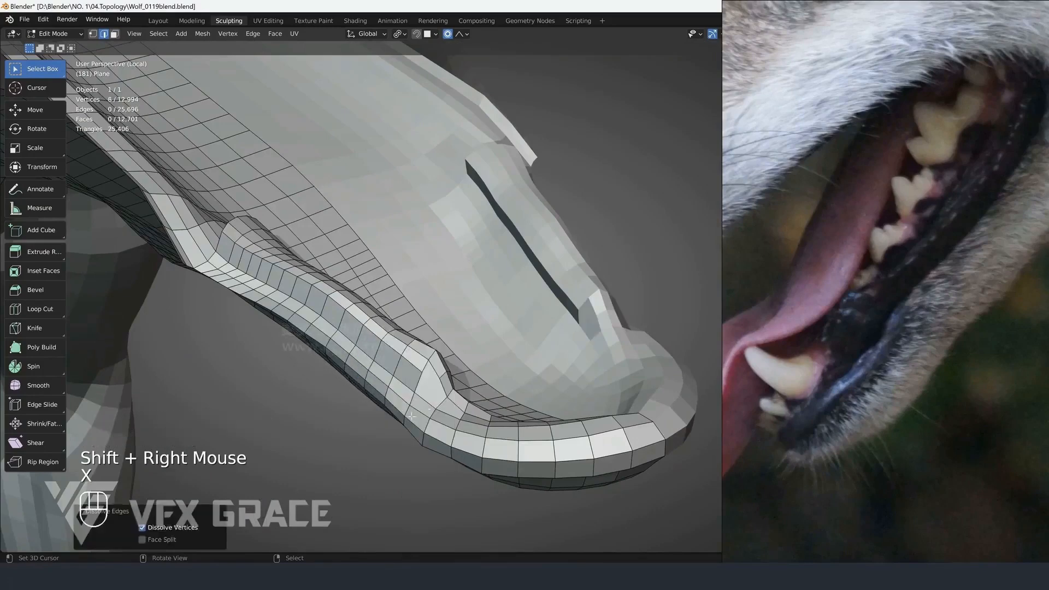
Add a single loop cut across the lip at the ridge's front end and connect the vertices there
key("alt+a")
key("ctrl+r")
left_click(423, 396)
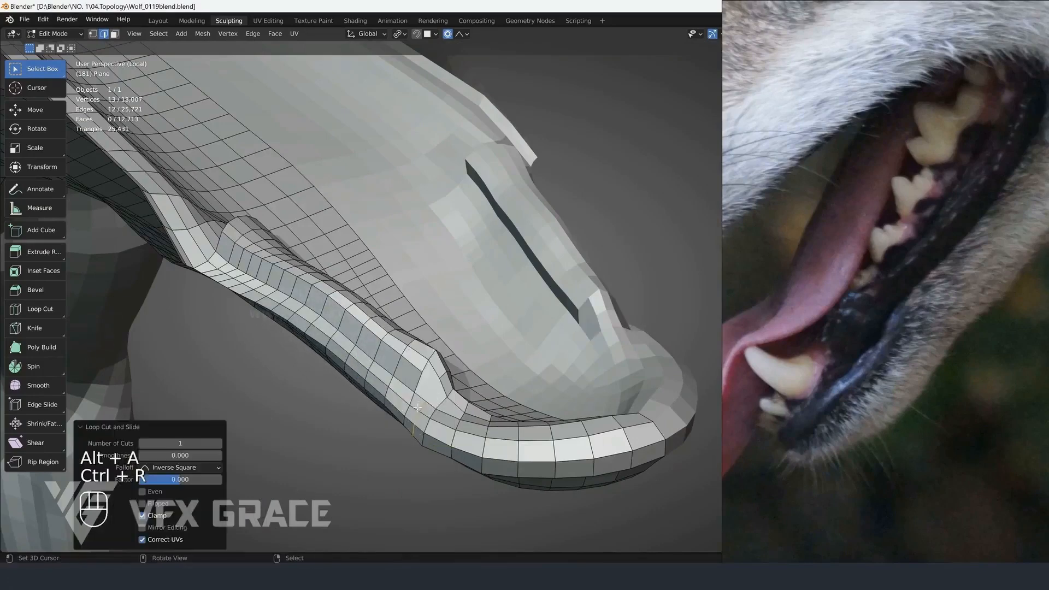
key("1")
key("j")
Add another single loop cut running through the front end of the lip's inner ridge
middle_click_drag(438, 372, 377, 376)
key("alt+a")
left_click(387, 394)
right_click(384, 389)
left_click(382, 385)
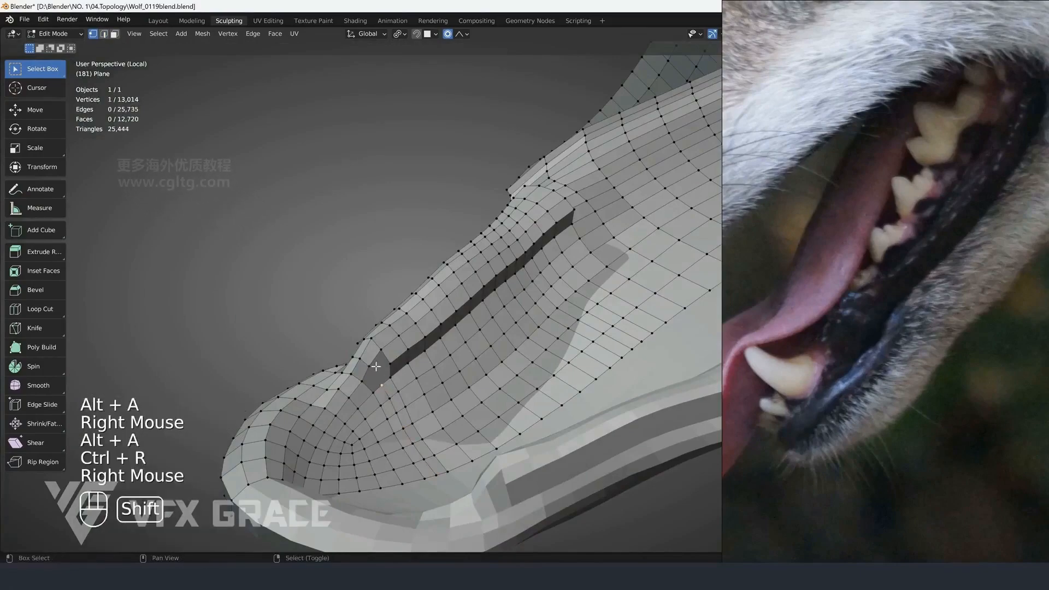
left_click(375, 374)
middle_click_drag(375, 374, 420, 390)
key("r")
key("Escape")
key("ctrl+r")
left_click(424, 401)
left_click(424, 400)
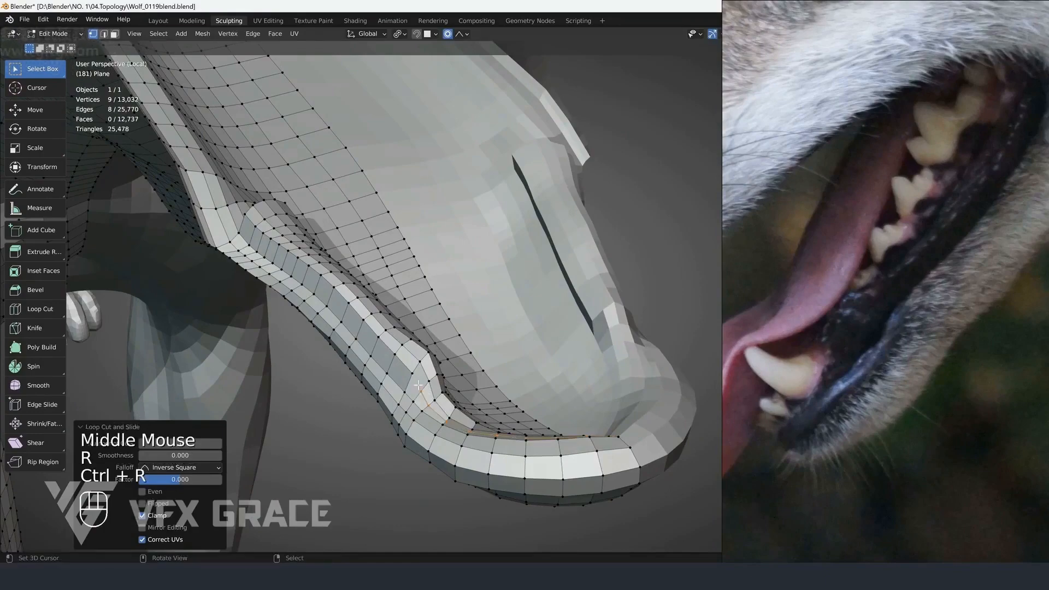
Connect the vertices at the ridge's front end with new edges and reposition a nearby vertex
key("alt+a")
right_click(427, 403)
right_click(413, 377, "shift")
key("j")
middle_click_drag(421, 385, 627, 350)
key("j")
key("alt+a")
right_click(468, 373)
key("g")
left_click(508, 360)
Smooth both ends of the inner ridge in Sculpt Mode with the Draw brush at a 101 px radius
scroll(500, 363, "down", 3)
middle_click_drag(626, 350, 617, 322, "ctrl")
scroll(403, 320, "up", 2)
mouse_move(437, 328)
middle_mouse_down()
mouse_move(386, 320)
mouse_move(373, 285)
middle_mouse_up()
key("ctrl+Tab")
key("f")
left_click(374, 285, "shift")
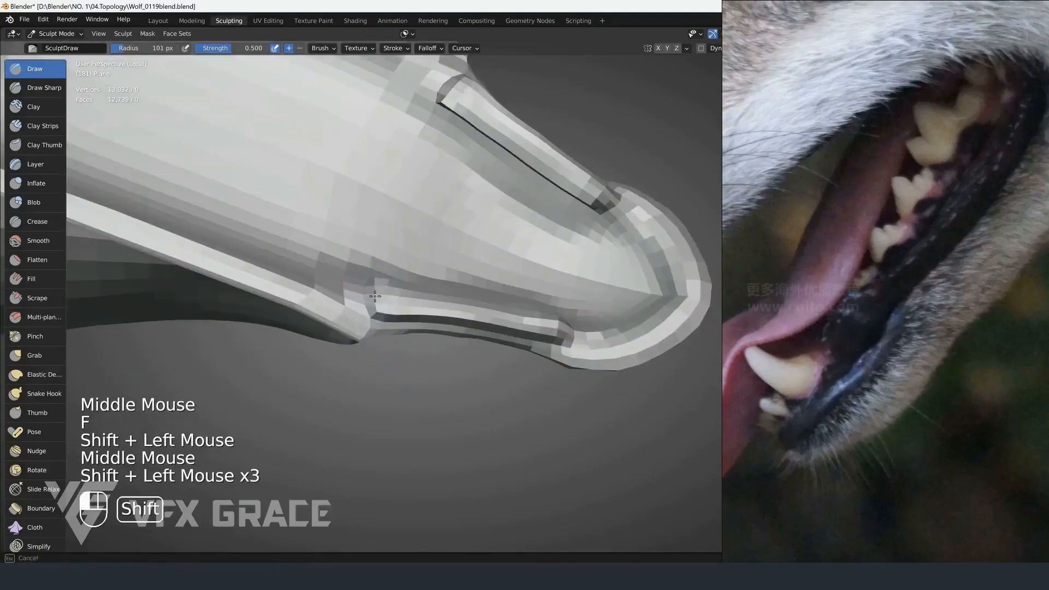
left_click_drag(374, 296, 391, 301, "shift")
mouse_move(437, 300)
middle_mouse_down()
mouse_move(430, 278)
mouse_move(369, 304)
mouse_move(366, 272)
middle_mouse_up()
left_click_drag(418, 343, 414, 346, "shift")
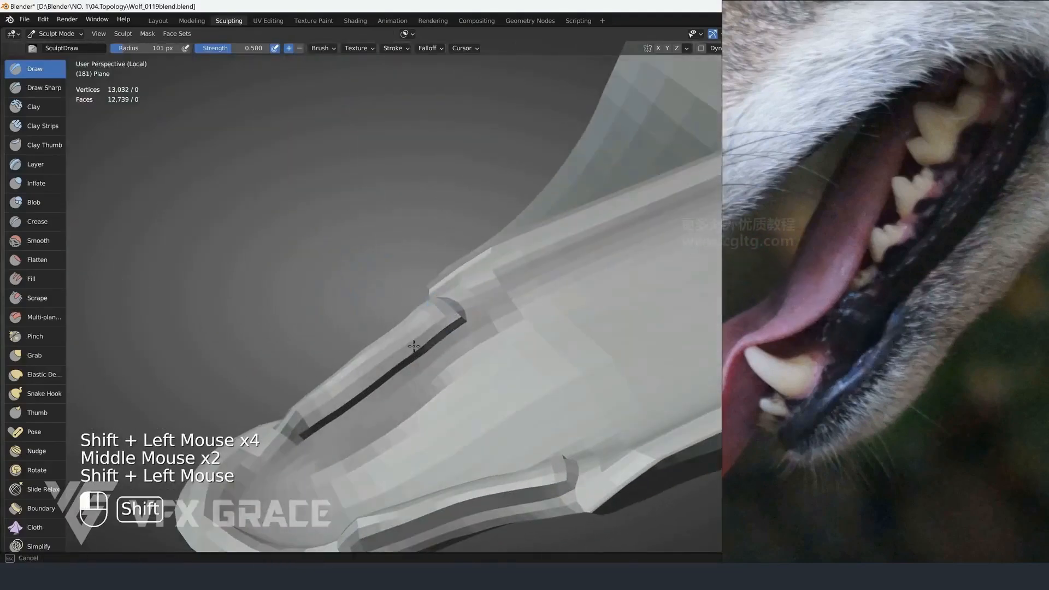
middle_click_drag(320, 427, 255, 385)
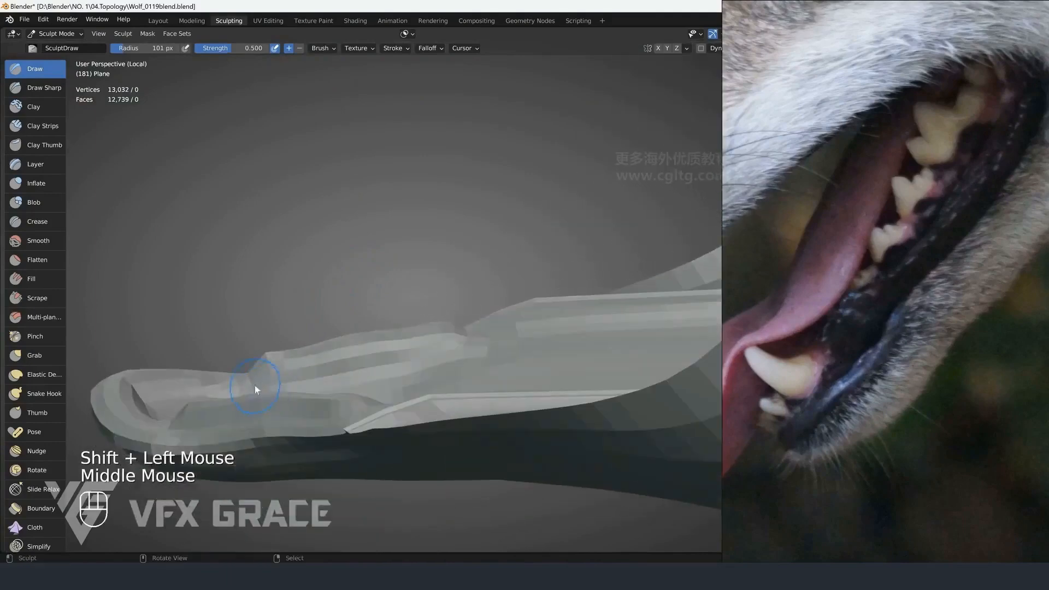
Reshape the front end of the ridge with the Grab brush at a 108 px radius and smooth it
key("g")
key("f")
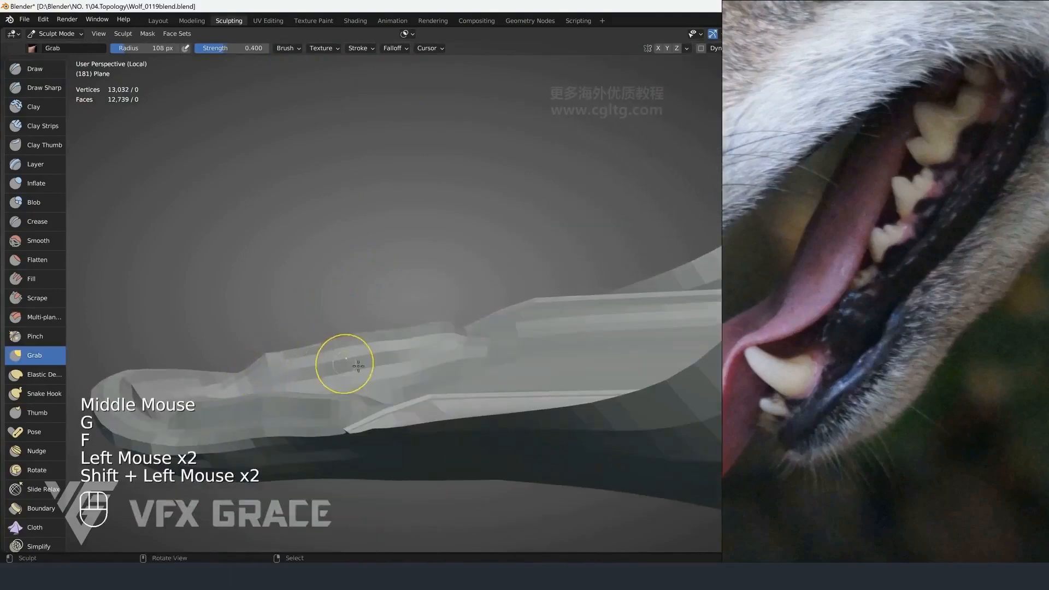
mouse_move(358, 366)
middle_mouse_down()
mouse_move(445, 351)
mouse_move(363, 323)
middle_mouse_up()
key("f")
Add a loop cut along the length of the ridge in Edit Mode and return to Sculpt Mode
scroll(410, 341, "up", 2)
key("Tab")
key("alt+a")
key("ctrl+r")
key("ctrl+Tab")
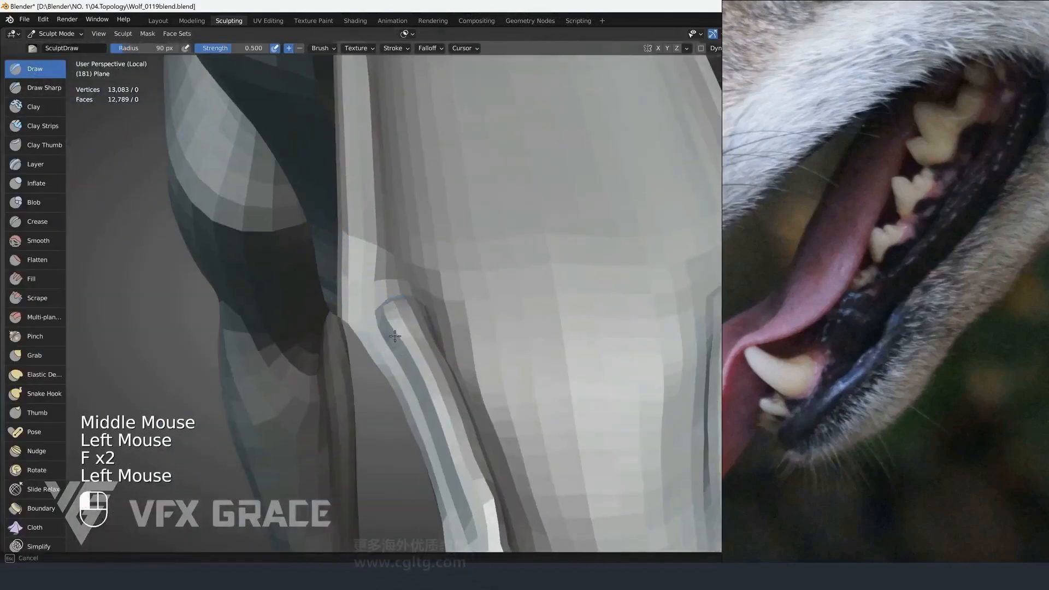
Carve a groove along the ridge with the inverted Draw brush and build up its edges, using radii of 78 and 68 px
middle_click_drag(409, 344, 418, 352)
left_click(417, 352, "ctrl")
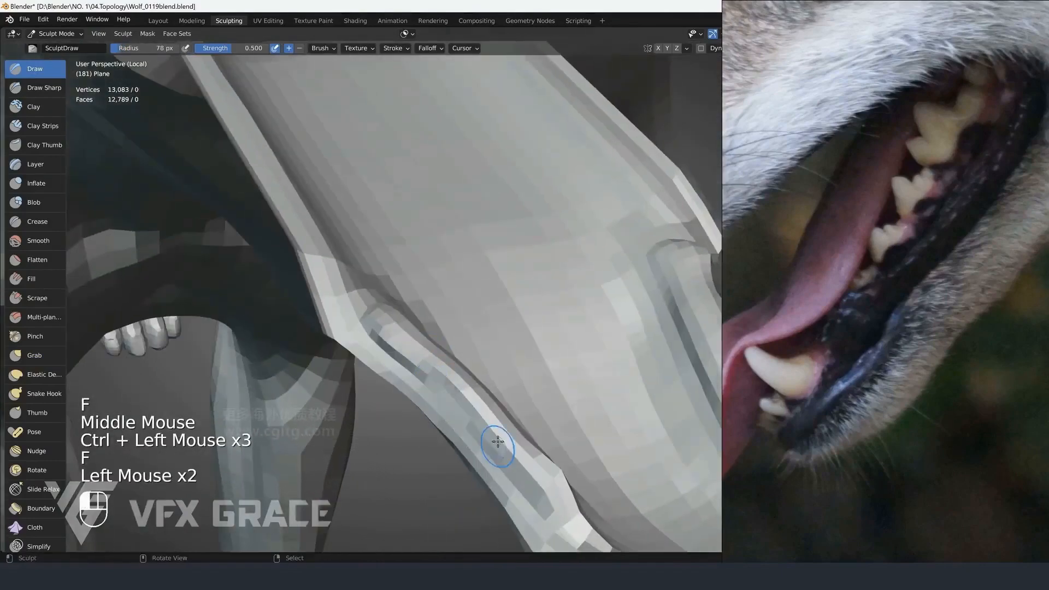
middle_click_drag(498, 443, 501, 415)
mouse_move(501, 415)
middle_mouse_down("shift")
mouse_move(506, 384)
mouse_move(437, 361)
middle_mouse_up("shift")
mouse_move(437, 361)
middle_mouse_down()
mouse_move(416, 342)
mouse_move(415, 354)
mouse_move(386, 320)
mouse_move(396, 216)
middle_mouse_up()
key("f")
key("f")
key("f")
left_click(406, 334, "ctrl")
key("f")
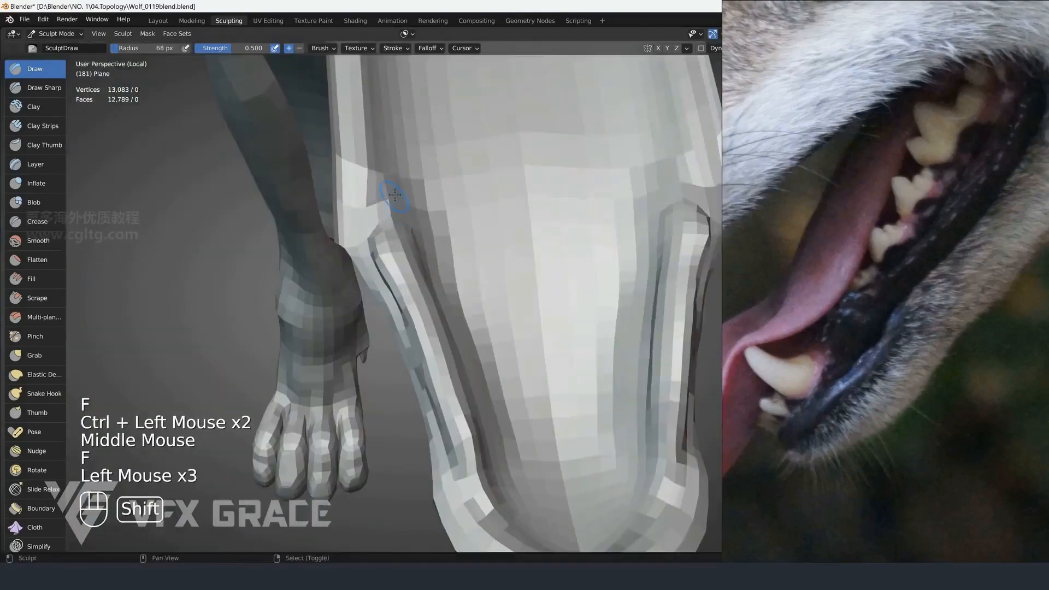
Build up and smooth the inner lip surface around the ridge's rear end with the Draw brush
middle_click_drag(399, 233, 464, 212)
key("f")
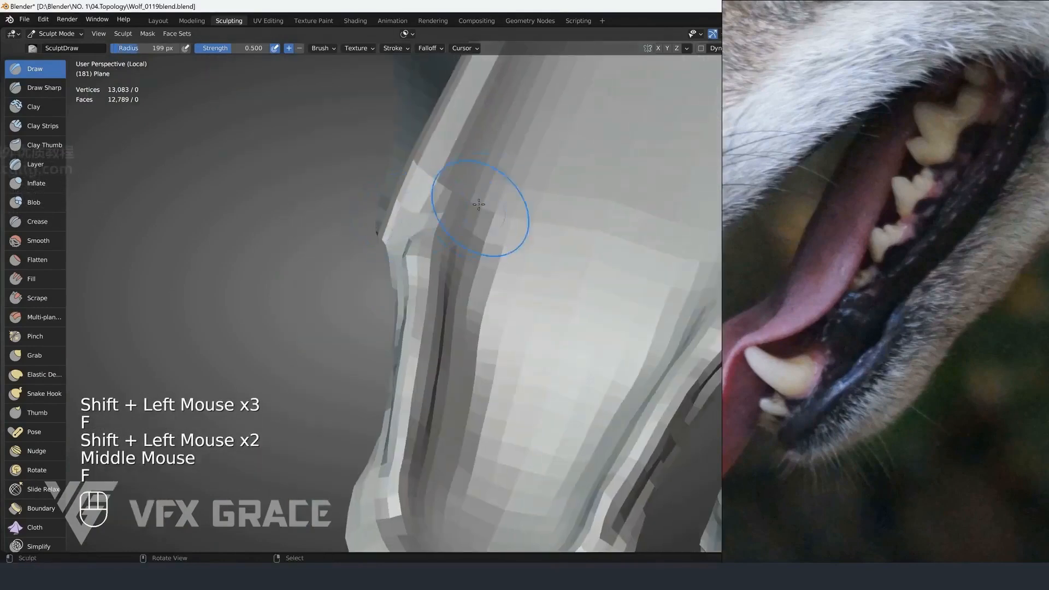
key("f")
left_click(445, 210)
left_click(462, 230, "shift")
Smooth the rear part of the ridge from the side at a 171 px brush radius
scroll(443, 305, "down", 3)
middle_click_drag(439, 328, 486, 319)
key("f")
scroll(462, 303, "down", 5)
scroll(486, 320, "down", 1)
scroll(491, 325, "up", 4)
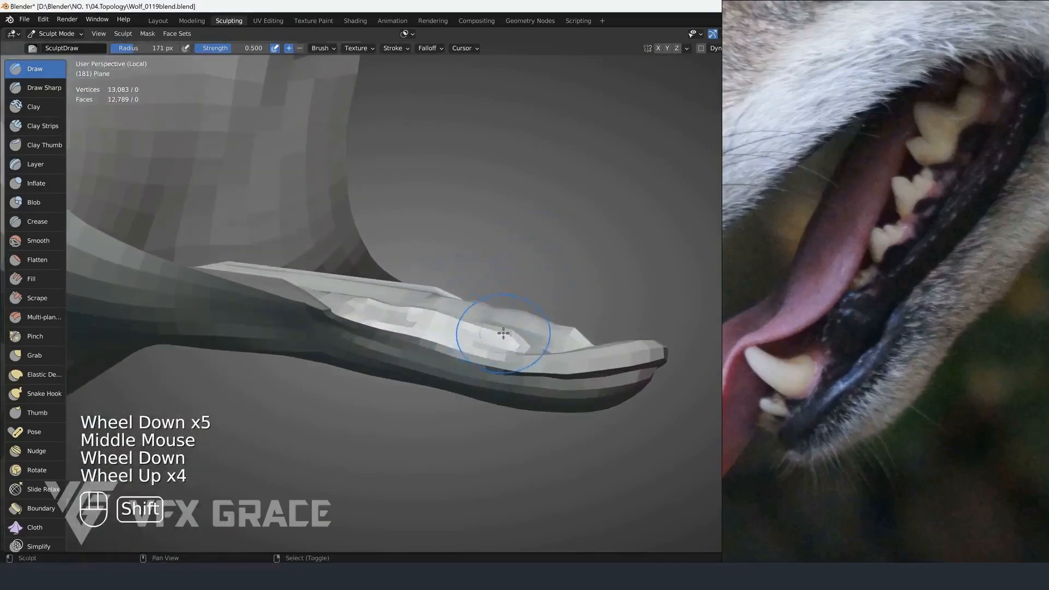
left_click(404, 310, "shift")
left_click(412, 314, "shift")
Reveal the full head mesh and choose the Topology auto-masking option for sculpting
mouse_move(415, 316)
middle_mouse_down()
mouse_move(457, 317)
mouse_move(457, 276)
middle_mouse_up()
key("alt+h")
scroll(437, 315, "down", 2)
key("f")
left_click(457, 275)
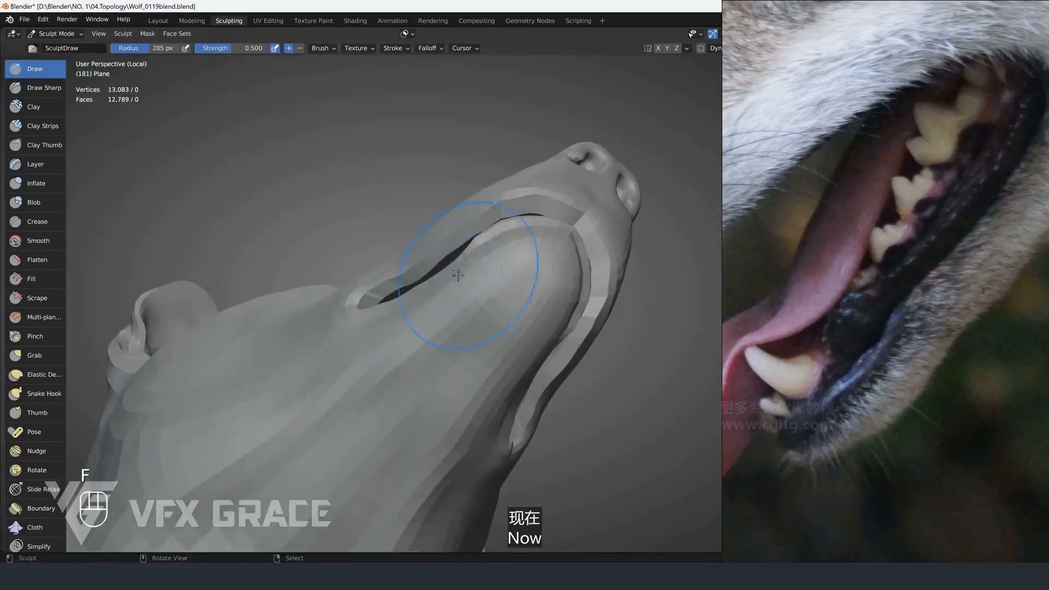
key("ctrl+z")
key("alt+a")
left_click(399, 258)
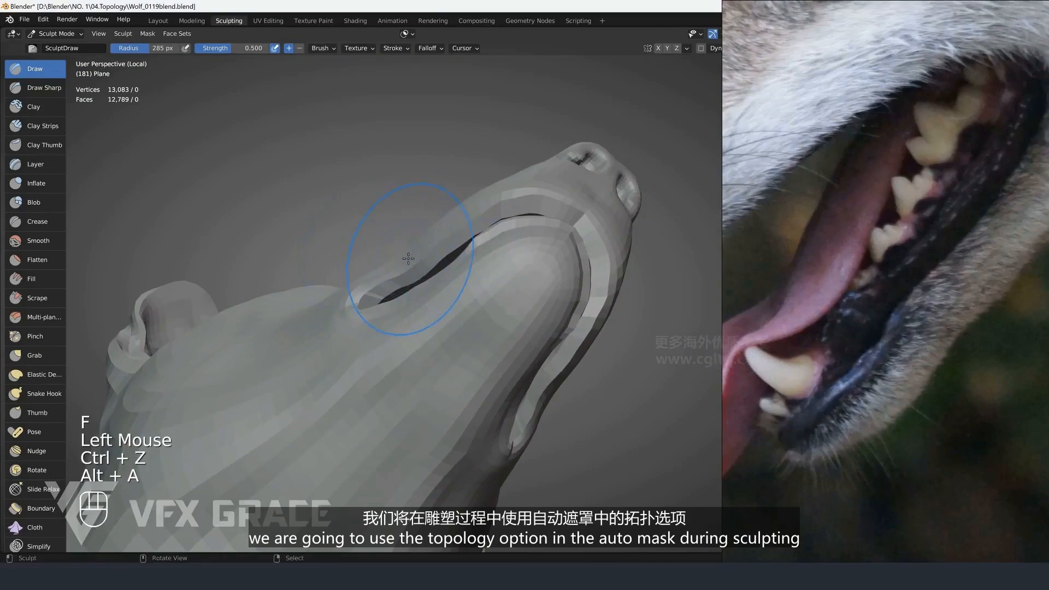
Try pulling the lip beside the mouth opening with the Grab brush at a 319 px radius
key("g")
key("f")
left_click(462, 261)
left_click_drag(463, 261, 456, 258)
key("ctrl+z")
Adjust auto-masking and pull the lower lip into shape with the Grab brush at radii of 246 and 135 px
key("f")
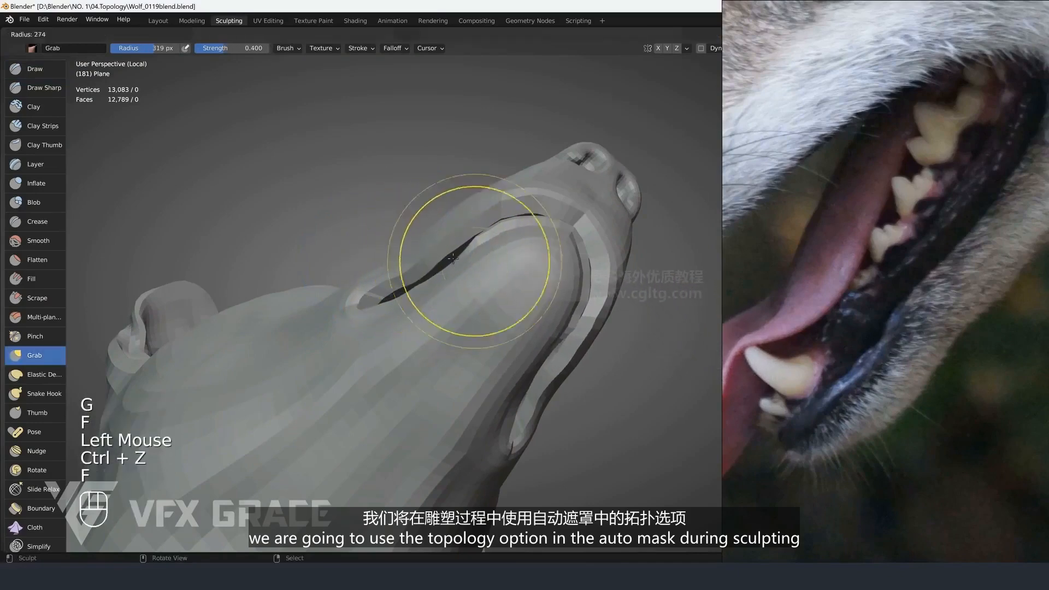
left_click(456, 253)
key("alt+a")
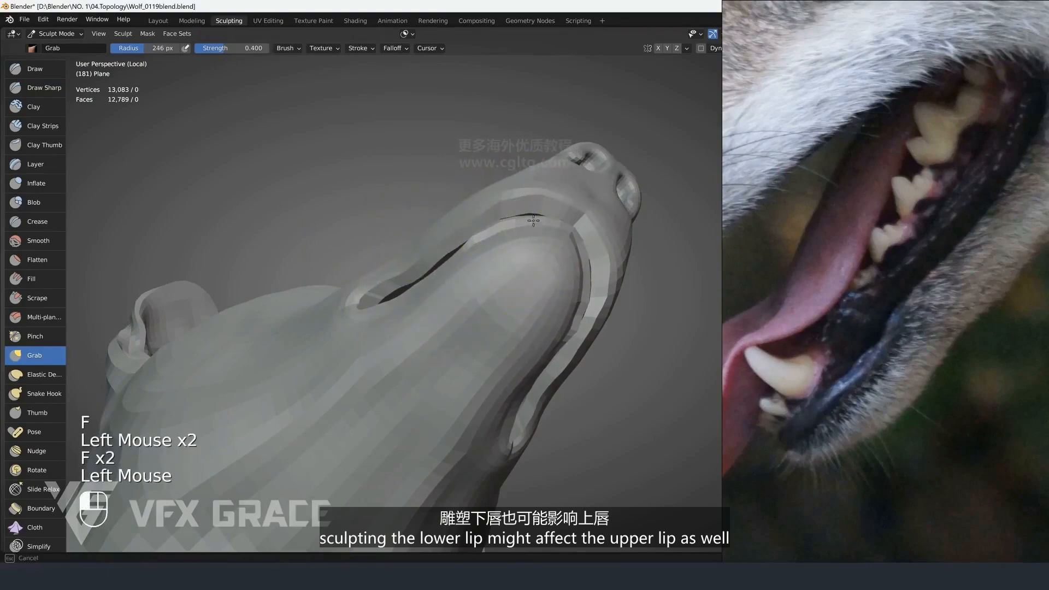
mouse_move(533, 220)
middle_mouse_down()
mouse_move(427, 343)
mouse_move(442, 335)
mouse_move(405, 328)
middle_mouse_up()
key("f")
key("f")
left_click(410, 325)
key("f")
left_click(416, 328)
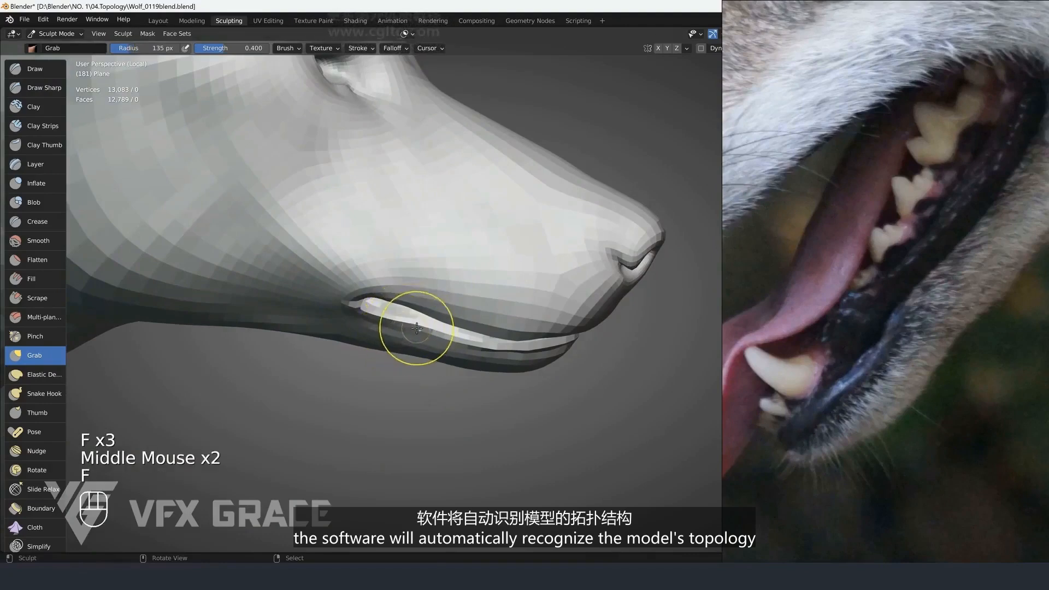
Smooth the middle of the lower lip's edge at a 64 px radius and shape its front with Grab at 141 px
key("f")
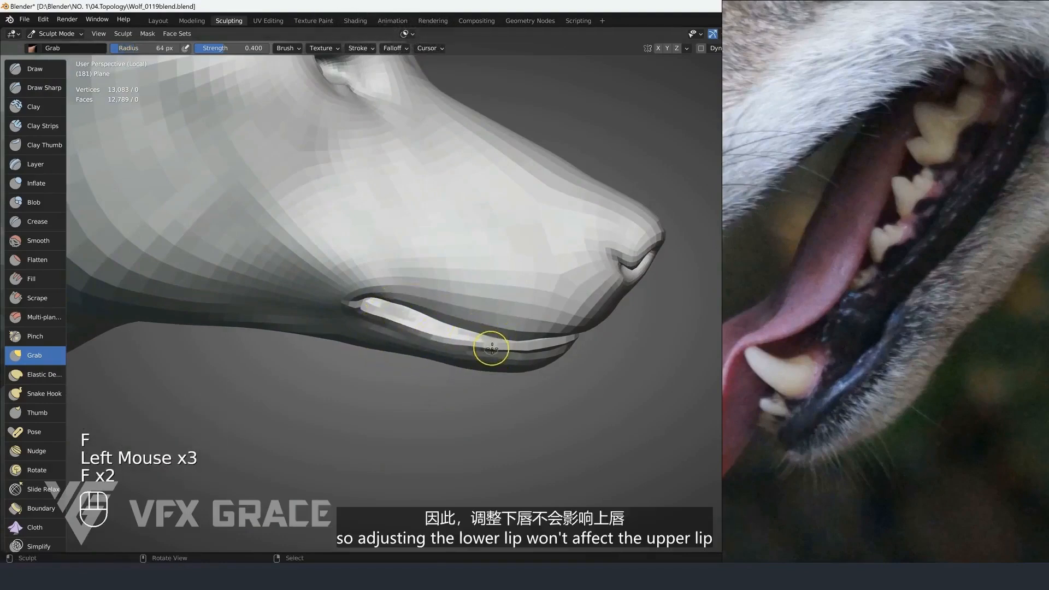
left_click(493, 348, "shift")
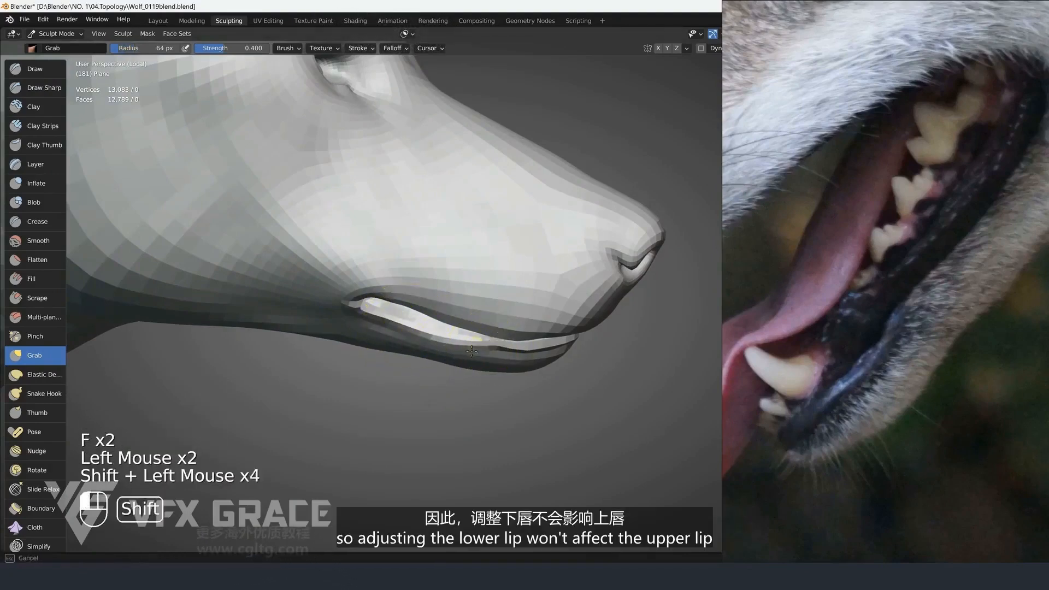
middle_click_drag(471, 351, 480, 335)
key("f")
left_click(502, 347)
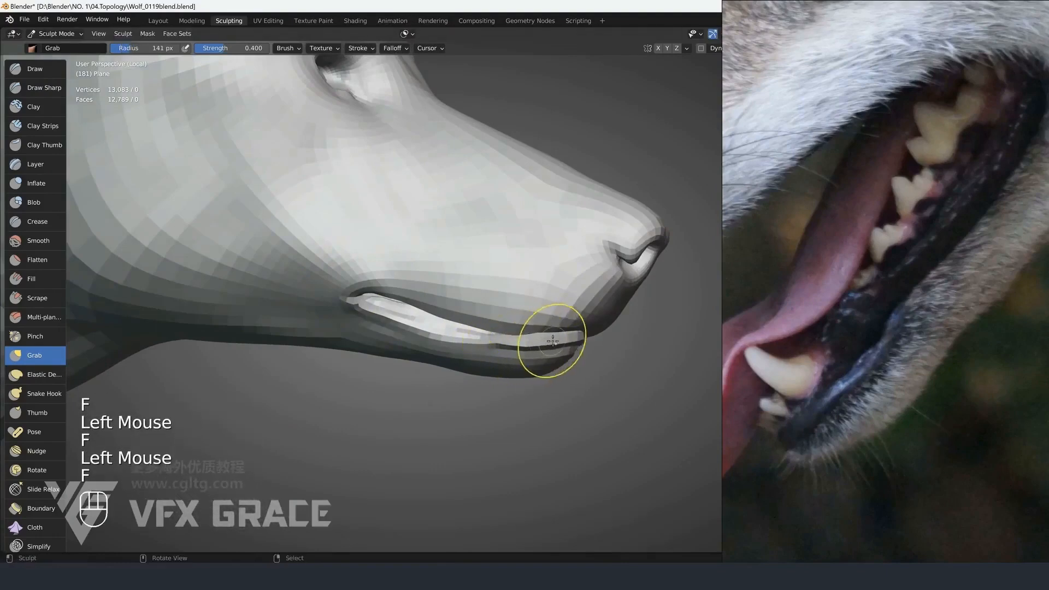
left_click_drag(554, 342, 558, 346)
Pull the lower lip's outline and the area near the mouth corner into shape with a larger Grab brush
mouse_move(557, 346)
middle_mouse_down()
mouse_move(447, 355)
mouse_move(492, 327)
mouse_move(480, 335)
middle_mouse_up()
key("f")
key("f")
scroll(453, 363, "down", 2)
key("f")
left_click(502, 334)
key("f")
left_click(418, 333)
left_click(370, 326)
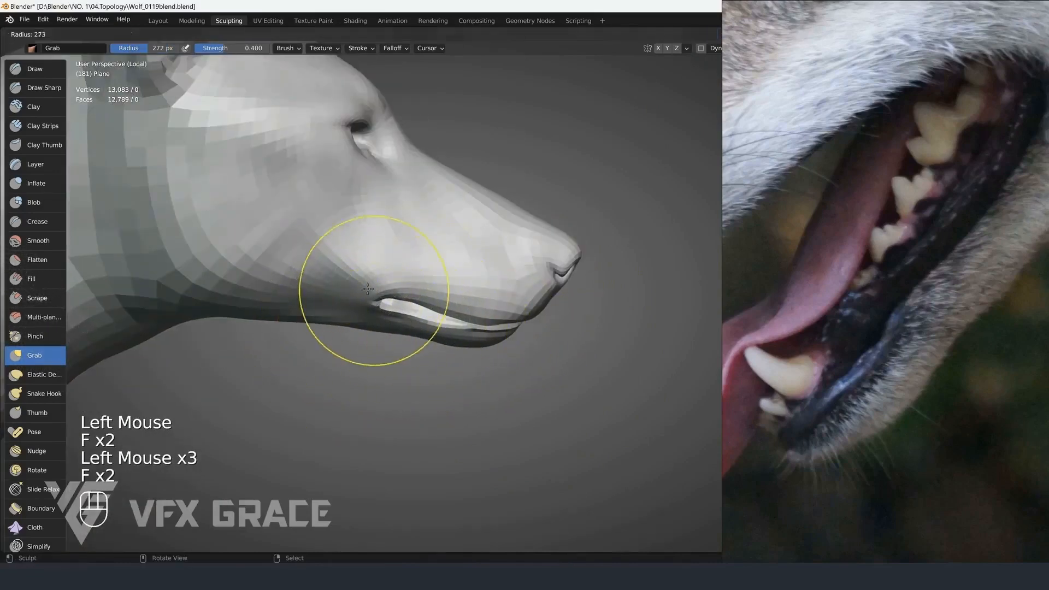
Refine the mouth corner and lip side from below with the Grab brush at a 336 px radius
middle_click(413, 310)
scroll(413, 309, "up", 2)
mouse_move(413, 310)
middle_mouse_down()
mouse_move(335, 255)
mouse_move(398, 331)
mouse_move(329, 354)
mouse_move(337, 376)
mouse_move(383, 306)
middle_mouse_up()
scroll(398, 332, "up", 3)
key("f")
left_click(370, 377)
scroll(371, 375, "down", 2)
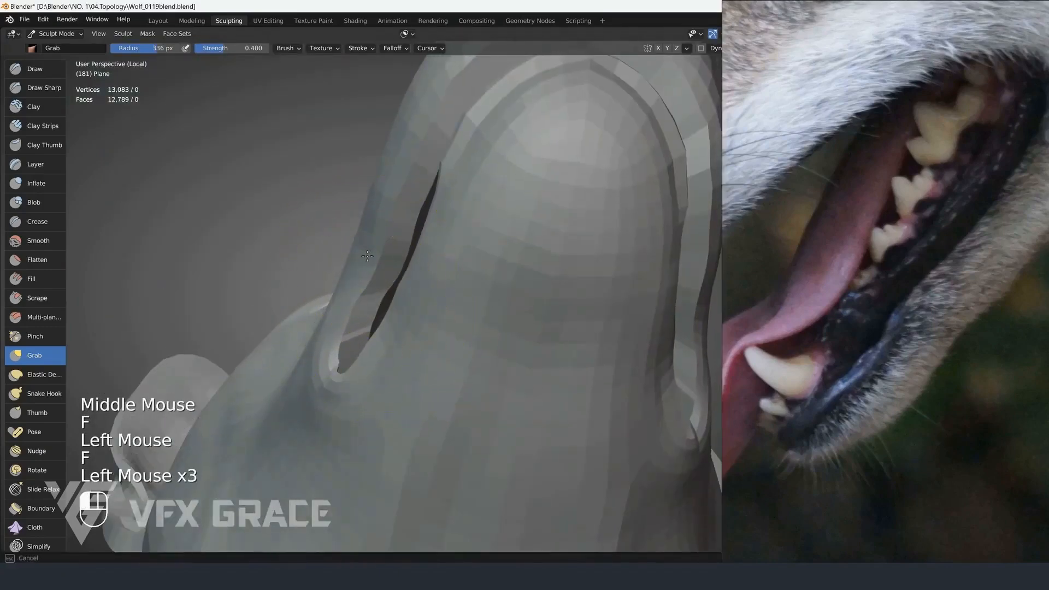
Select the lower lip region in Edit Mode by growing an edge loop selection, and hide all unselected geometry
mouse_move(367, 256)
middle_mouse_down()
mouse_move(396, 276)
mouse_move(461, 397)
mouse_move(428, 320)
mouse_move(404, 328)
mouse_move(501, 336)
middle_mouse_up()
scroll(403, 278, "down", 3)
key("Tab")
key("alt+a")
scroll(397, 330, "up", 2)
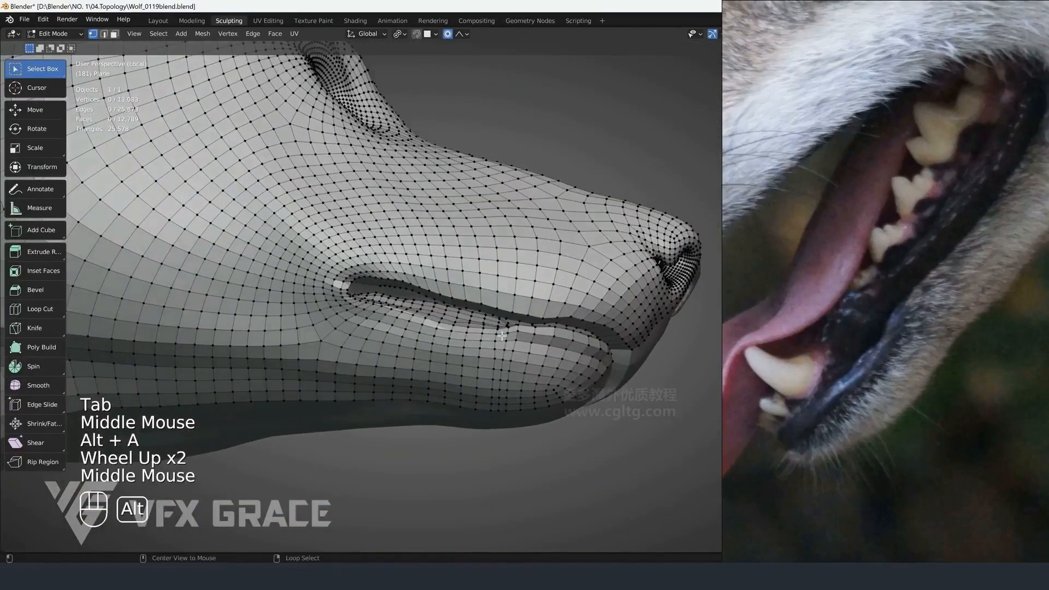
right_click(428, 324, "alt")
key("ctrl+KP_Add")
key("ctrl+KP_Add")
key("ctrl+KP_Add")
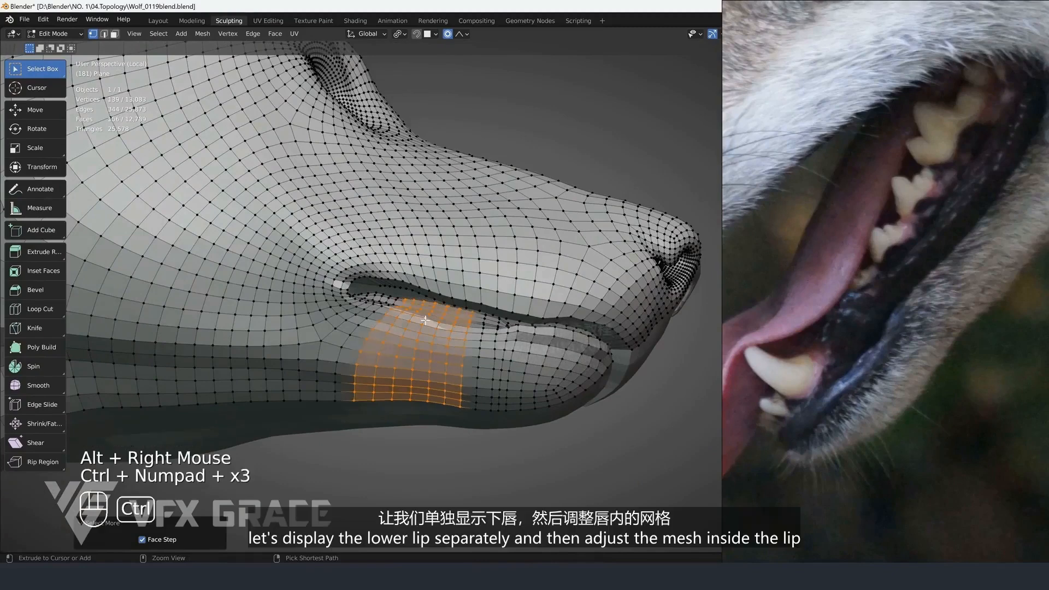
key("ctrl+KP_Add")
key("ctrl+KP_Add")
key("ctrl+KP_Add")
key("ctrl+KP_Add")
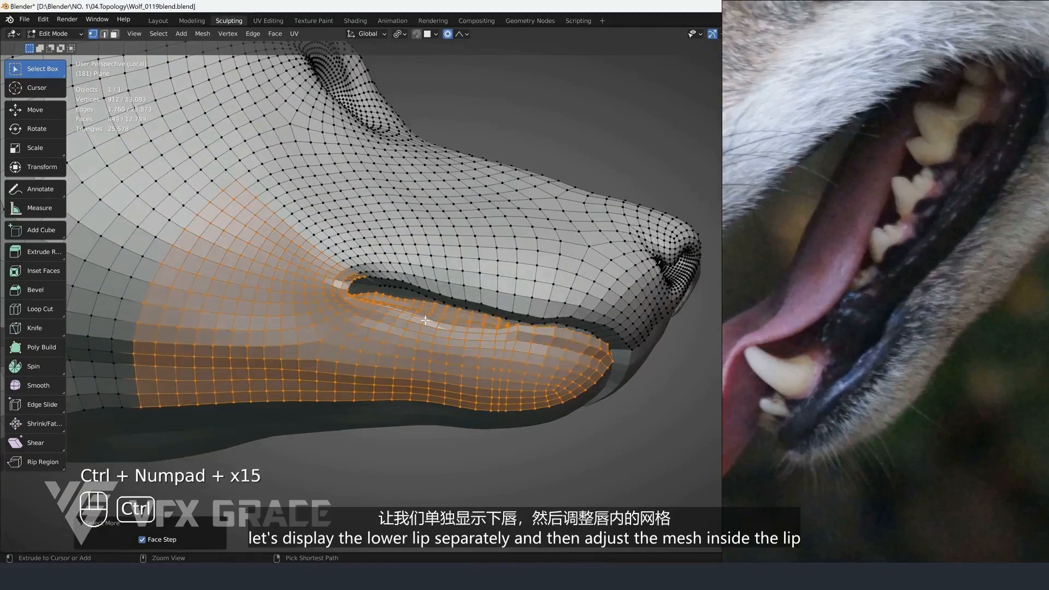
key("shift+h")
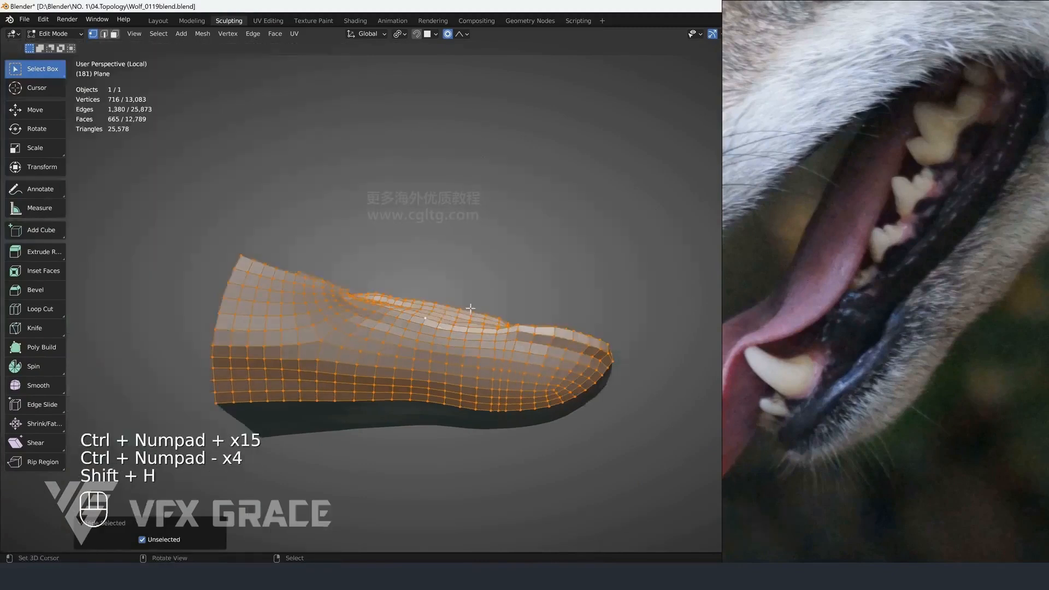
Smooth the rear end of the isolated lip's ridge in Sculpt Mode at a 148 px radius
mouse_move(425, 320)
middle_mouse_down()
mouse_move(398, 412)
mouse_move(418, 314)
middle_mouse_up()
key("alt+a")
mouse_move(418, 314)
middle_mouse_down()
mouse_move(396, 306)
mouse_move(419, 283)
middle_mouse_up()
scroll(396, 303, "up", 2)
key("ctrl+Tab")
key("f")
left_click_drag(388, 295, 382, 308, "shift")
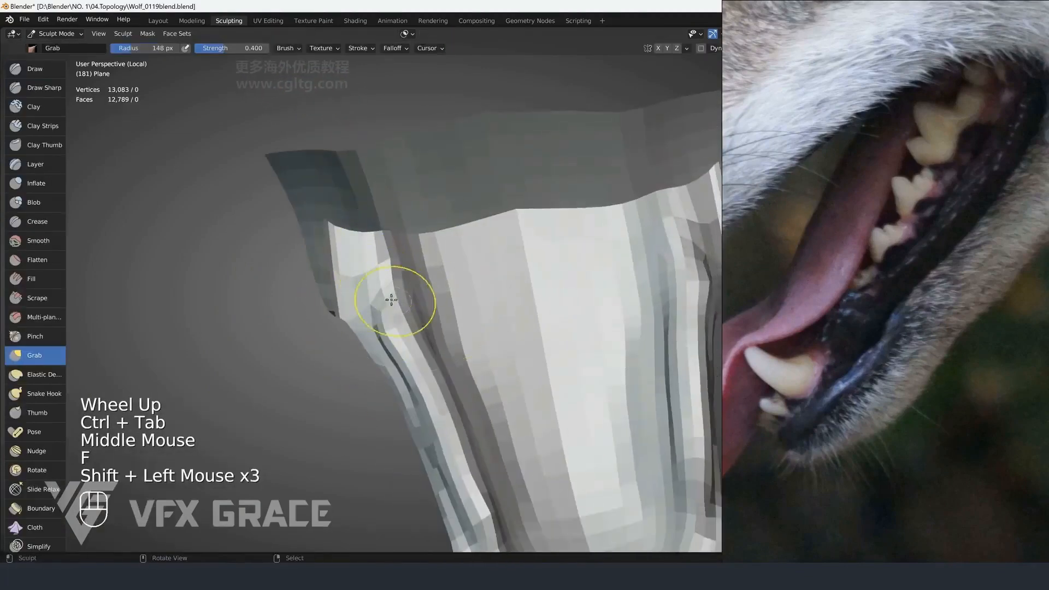
Check the lip's wireframe spacing, and relax the mesh inside the lip's front with the Slide Relax brush at a 173 px radius
key("Tab")
key("alt+a")
mouse_move(391, 300)
middle_mouse_down()
mouse_move(317, 258)
mouse_move(273, 255)
middle_mouse_up()
scroll(386, 293, "down", 4)
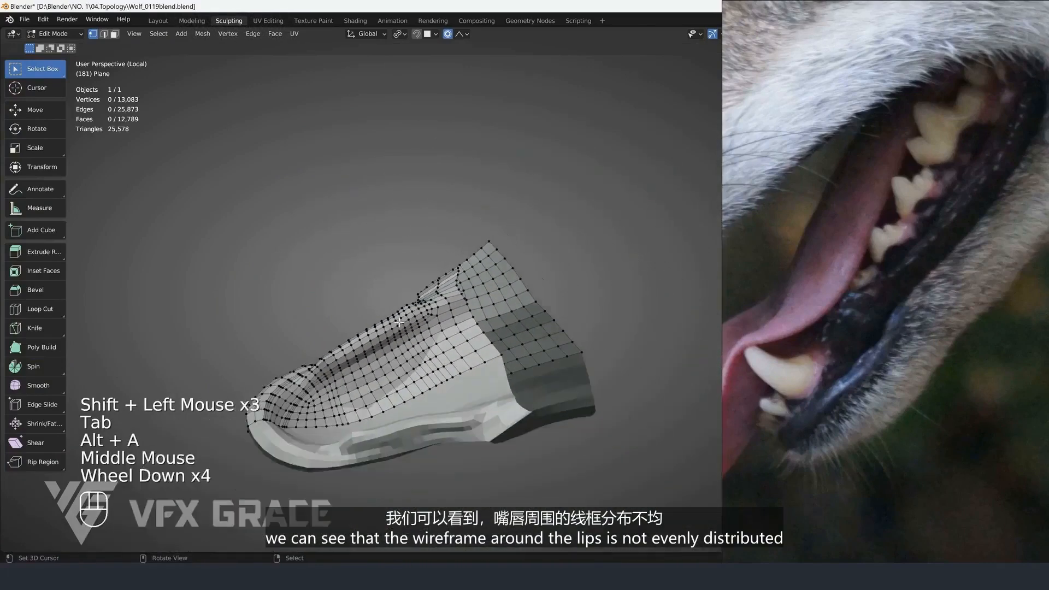
middle_click_drag(399, 322, 394, 296)
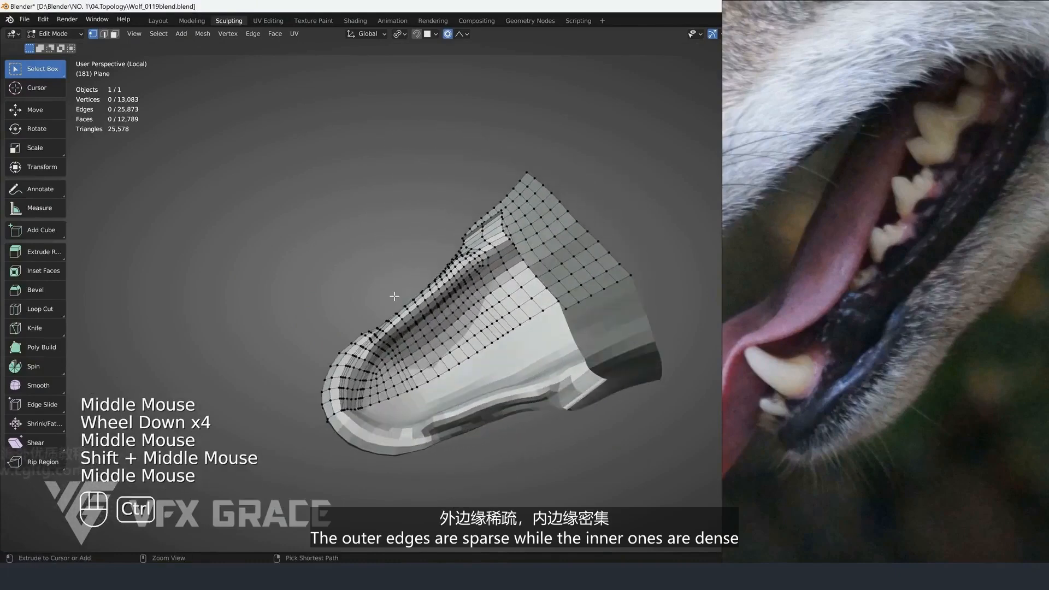
key("ctrl+Tab")
scroll(391, 379, "up", 1)
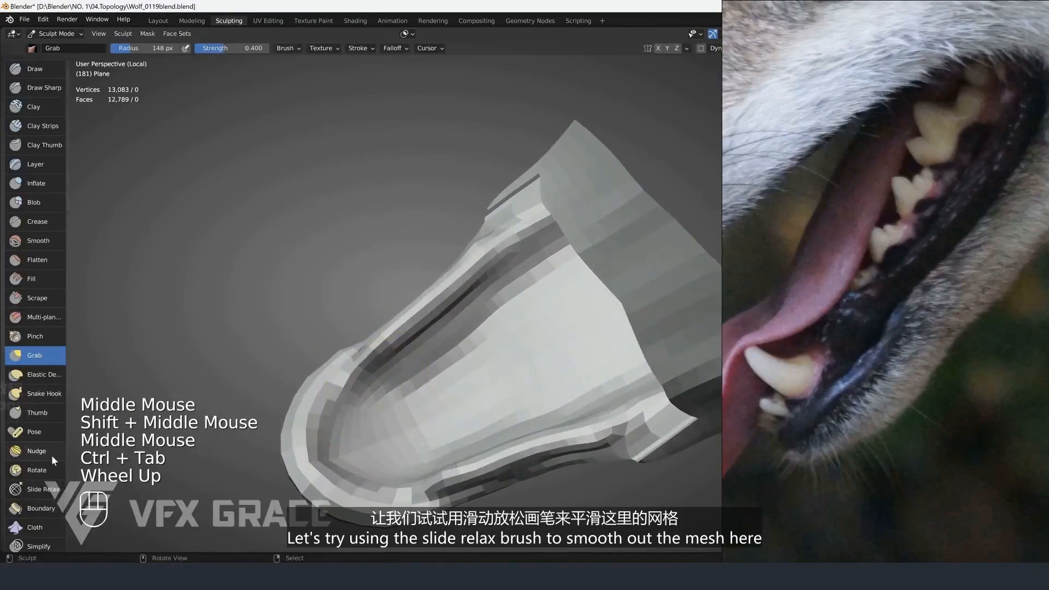
left_click(39, 489)
key("f")
key("f")
left_click_drag(375, 397, 369, 400, "shift")
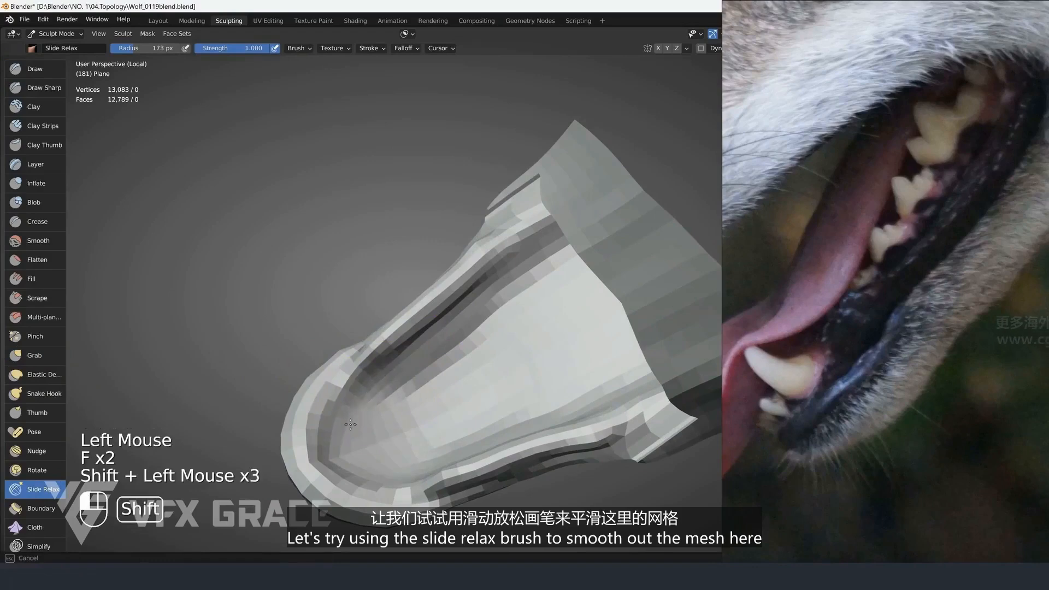
left_click_drag(317, 456, 323, 403, "shift")
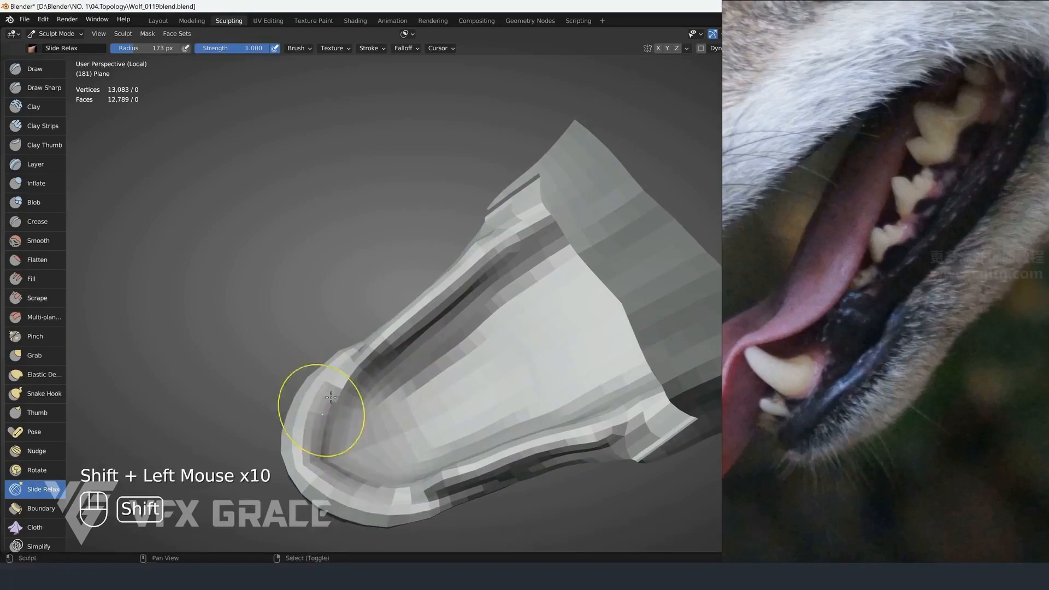
Relax the dense mesh along the lip's inner side wall and back to the inner front
left_click_drag(382, 372, 445, 325, "shift")
left_click_drag(445, 326, 508, 278, "shift")
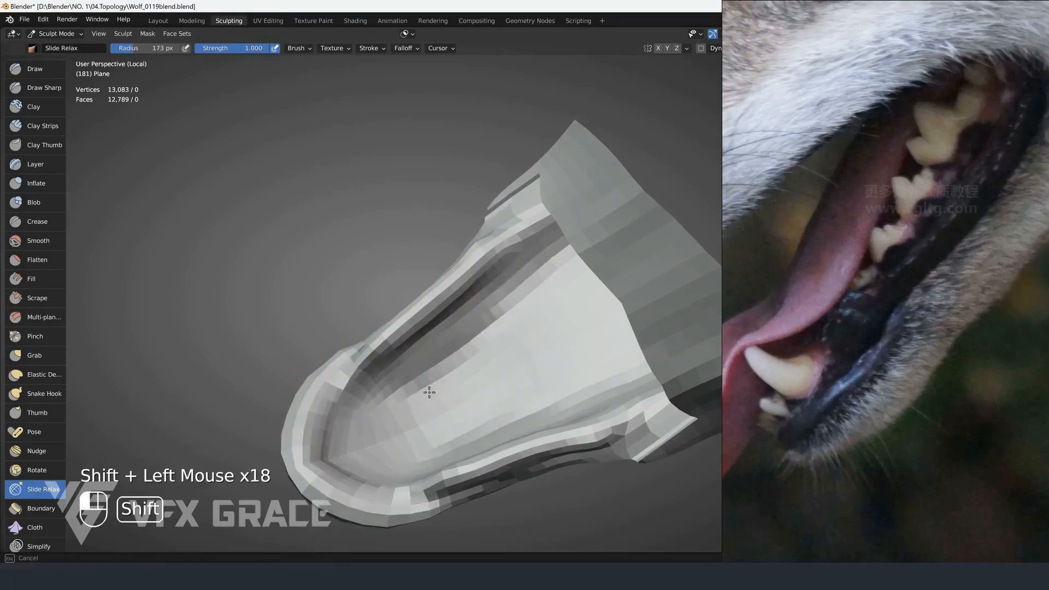
left_click_drag(353, 428, 358, 425, "shift")
Relax the mesh along the lower lip's front rim with the Slide Relax brush
middle_click_drag(358, 425, 570, 353)
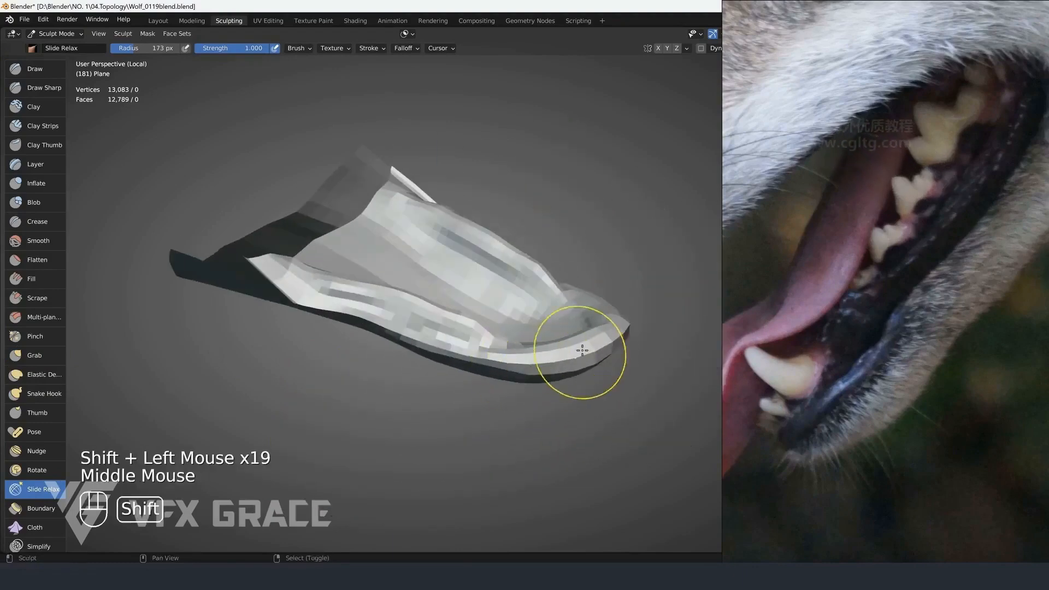
left_click_drag(582, 351, 606, 331, "shift")
left_click_drag(590, 345, 606, 328, "shift")
mouse_move(601, 331)
middle_mouse_down()
mouse_move(603, 360)
mouse_move(588, 328)
middle_mouse_up()
left_click(588, 328, "shift")
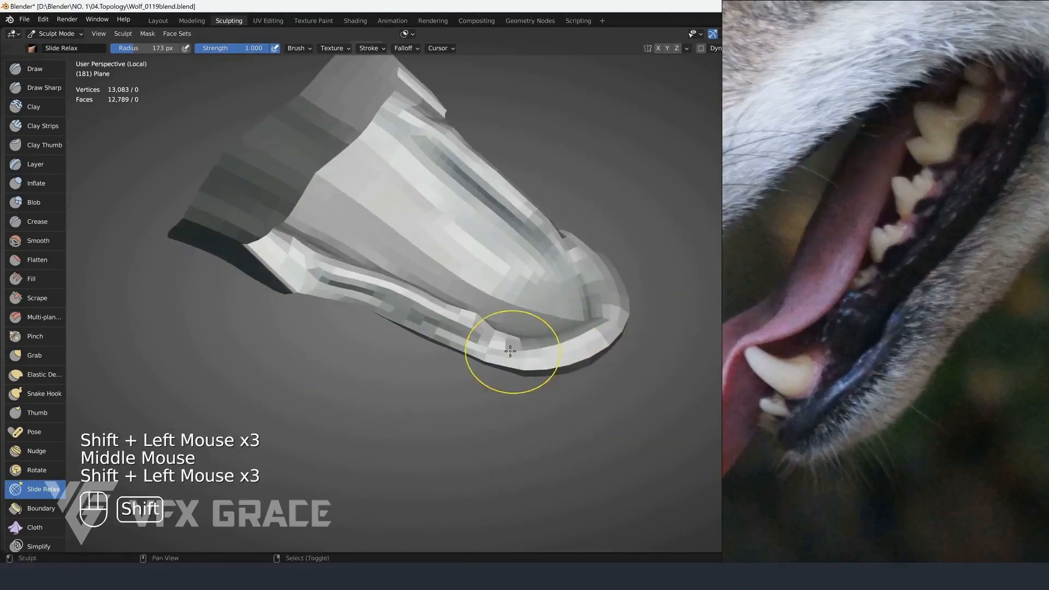
left_click_drag(352, 297, 344, 290, "shift")
mouse_move(344, 290)
left_mouse_down("shift")
mouse_move(307, 251)
mouse_move(331, 265)
left_mouse_up("shift")
key("ctrl+z")
key("ctrl+z")
Relax the mesh along the lower lip's front side and rim with the Slide Relax brush
middle_click_drag(410, 300, 421, 232)
mouse_move(437, 330)
left_mouse_down("shift")
mouse_move(467, 353)
mouse_move(448, 345)
left_mouse_up("shift")
left_click_drag(448, 345, 429, 334, "shift")
mouse_move(429, 334)
left_mouse_down("shift")
mouse_move(410, 323)
mouse_move(437, 347)
left_mouse_up("shift")
middle_click_drag(437, 346, 448, 305)
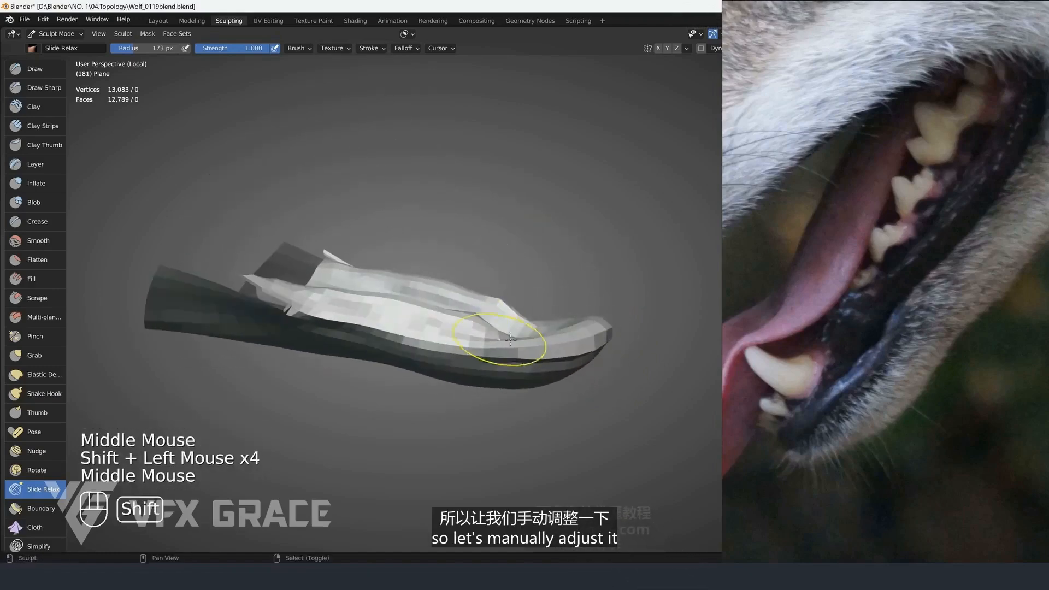
left_click_drag(510, 340, 549, 341, "shift")
left_click_drag(549, 341, 589, 341, "shift")
mouse_move(589, 341)
middle_mouse_down()
mouse_move(519, 428)
mouse_move(604, 326)
mouse_move(603, 311)
mouse_move(612, 318)
middle_mouse_up()
In Edit Mode, select the edge path along the outer side of the lip's front and slide it to even the spacing
key("Tab")
key("alt+a")
right_click(577, 362)
right_click(614, 358, "ctrl+shift")
key("g")
key("g")
left_click(613, 343)
Select the next edge path up on the front rim and edge-slide it downward
key("alt+a")
right_click(518, 345)
right_click(615, 322, "ctrl+shift")
key("g")
key("g")
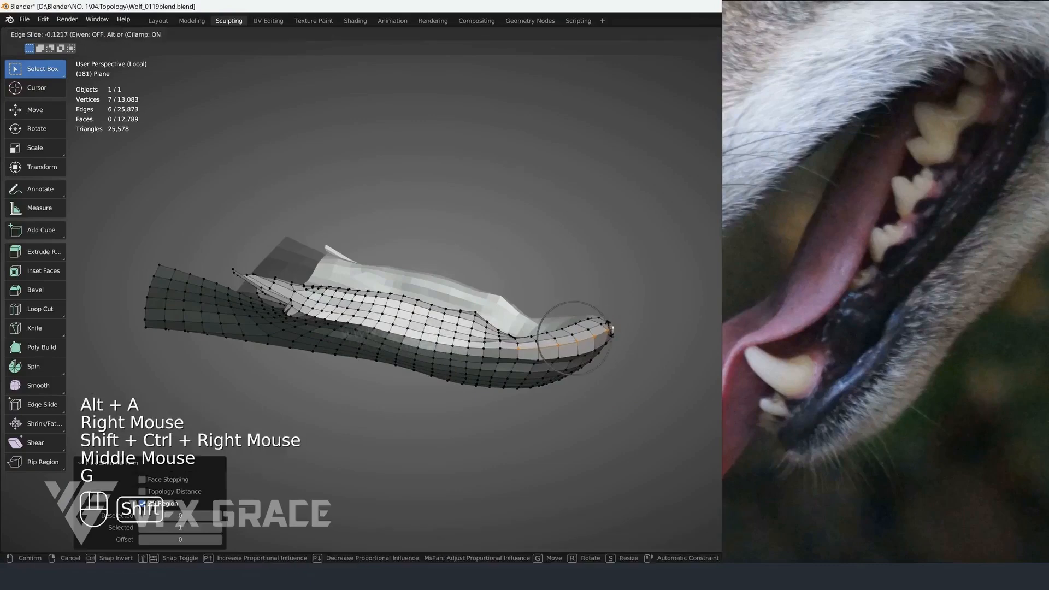
left_click(612, 352)
Slide two single vertices at the rear end of the front rim downward along their edges
right_click(517, 344)
key("g")
key("g")
left_click(516, 354)
right_click(500, 342)
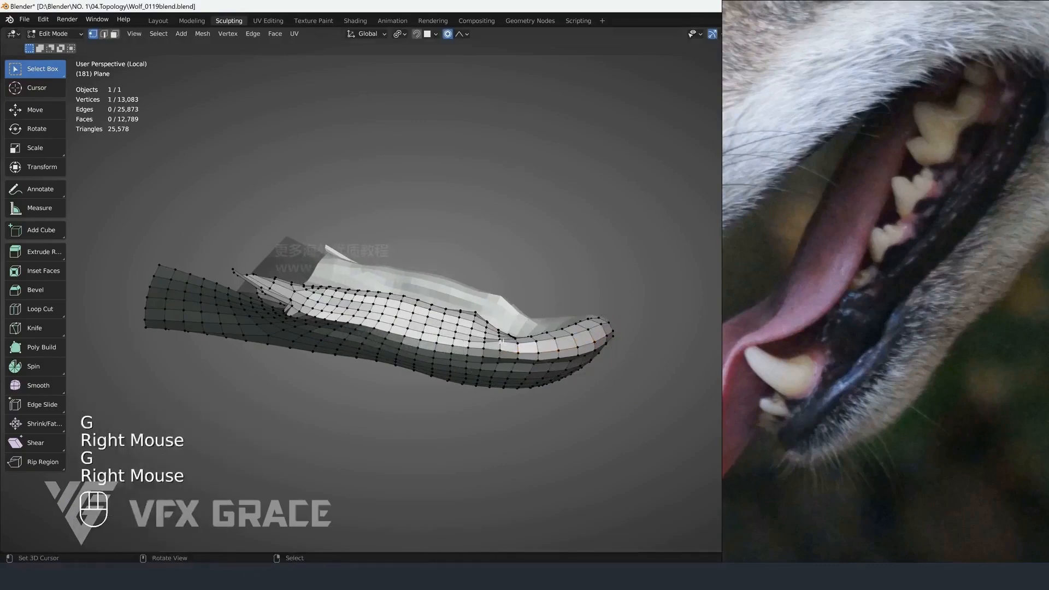
key("g")
key("g")
left_click(501, 367)
Select the edge path along the top of the front rim and edge-slide it outward
middle_click_drag(500, 367, 594, 288)
right_click(594, 287)
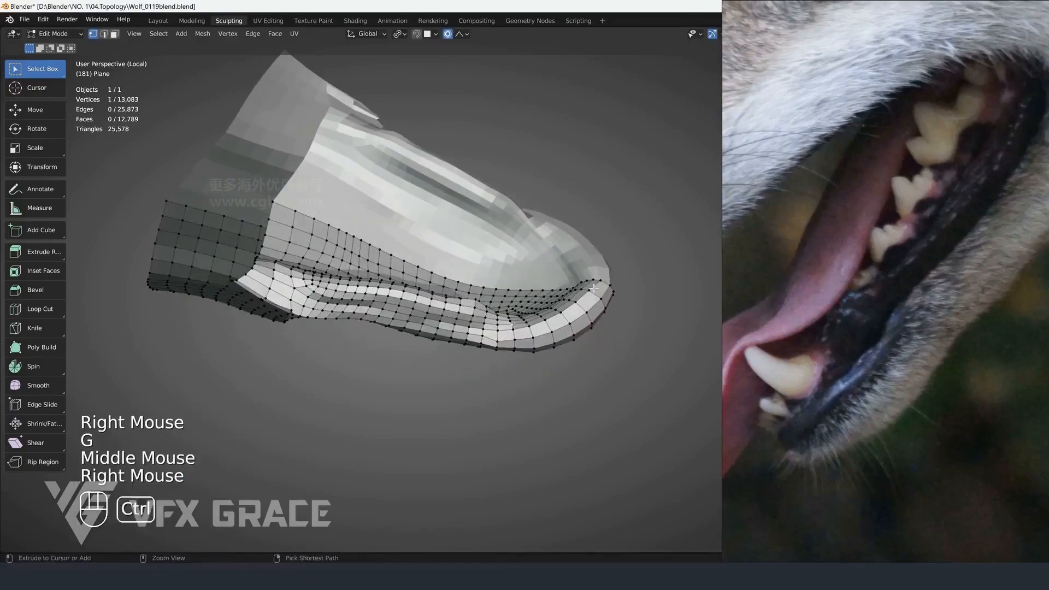
right_click(602, 294, "ctrl+shift")
key("g")
key("g")
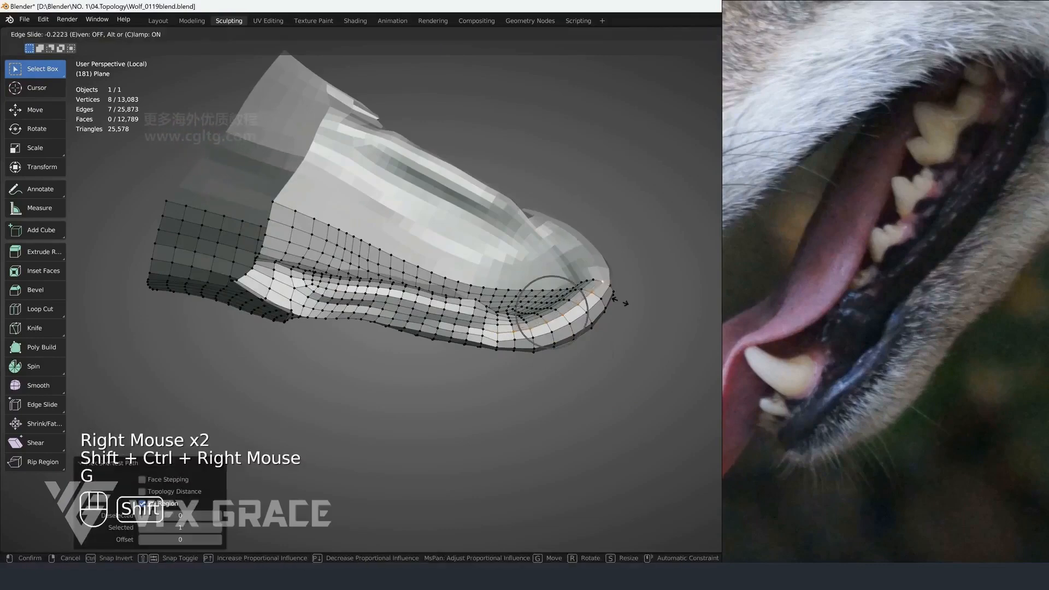
left_click(616, 300)
Select only the single edge path along the inner border of the front rim and edge-slide it outward
middle_click_drag(612, 297, 598, 334)
key("alt+a")
right_click(603, 267)
right_click(500, 314, "ctrl+shift")
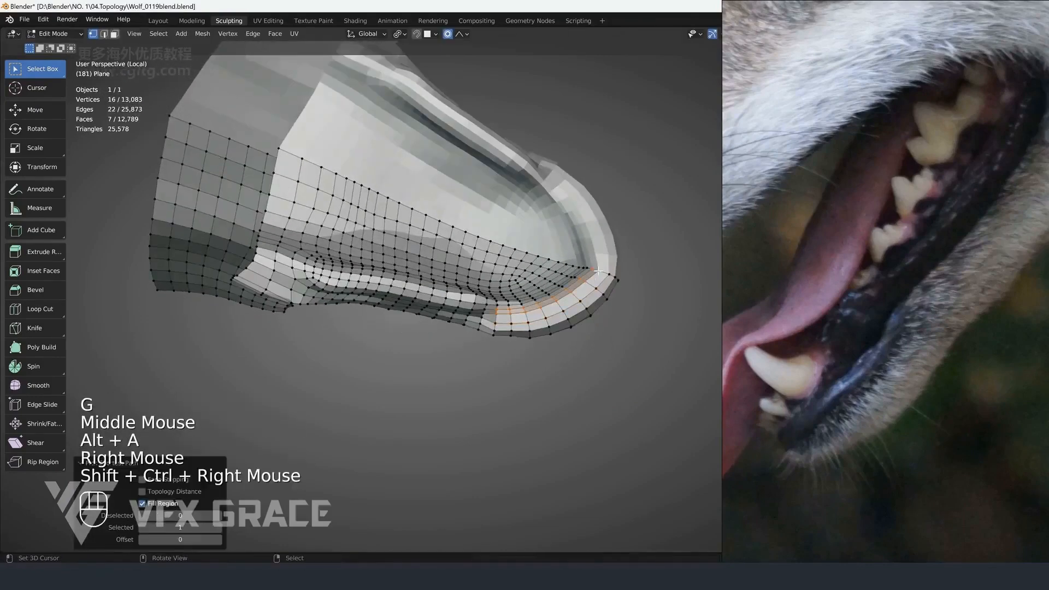
key("ctrl+z")
right_click(603, 267)
right_click(497, 315, "ctrl+shift")
key("g")
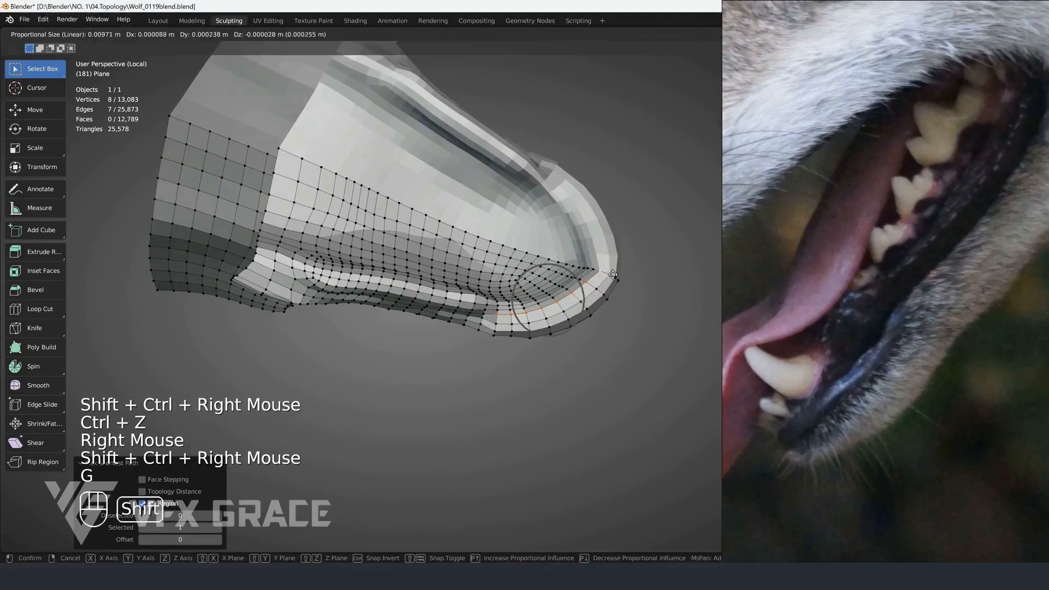
key("g")
left_click(633, 296)
Edge-slide a path on the front rim from a new viewing angle to even its loops
middle_click_drag(646, 309, 522, 354)
right_click(615, 296, "ctrl+shift")
key("g")
key("g")
left_click(622, 300)
Select the edge path running along the rim to the lip's tip and adjust its position with an edge slide
key("alt+a")
right_click(523, 354)
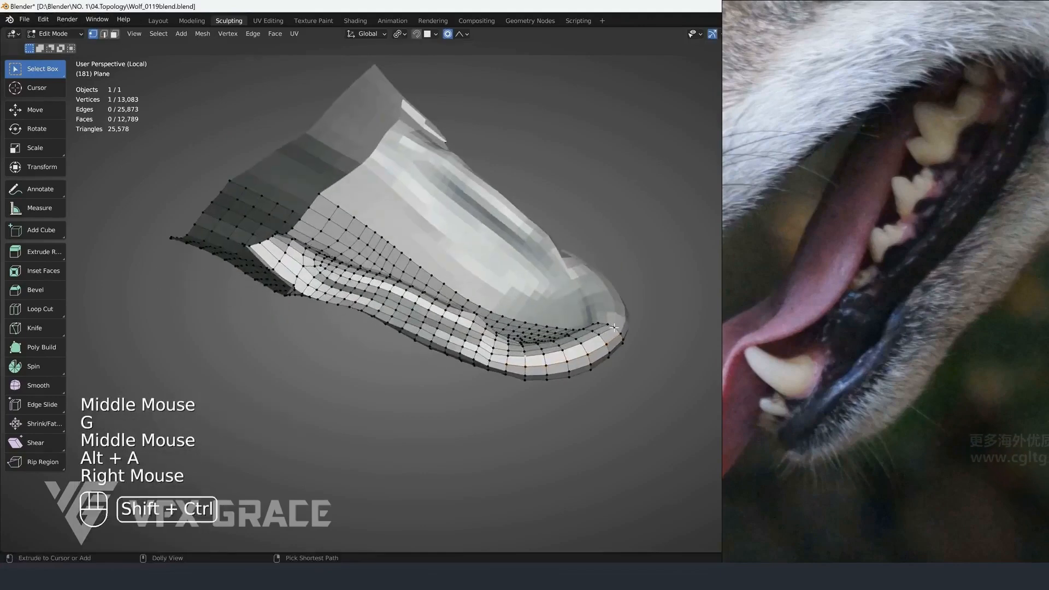
right_click(614, 328, "ctrl+shift")
key("g")
key("g")
left_click(616, 330)
Return to Sculpt Mode and relax the outer edge of the lip's front with Slide Relax at a 151 px radius
mouse_move(616, 331)
middle_mouse_down()
mouse_move(608, 284)
mouse_move(480, 230)
middle_mouse_up()
key("alt+a")
key("ctrl+Tab")
key("f")
left_click(479, 224)
left_click_drag(480, 196, 468, 207, "shift")
left_click_drag(476, 199, 461, 213, "shift")
left_click_drag(470, 203, 455, 218, "shift")
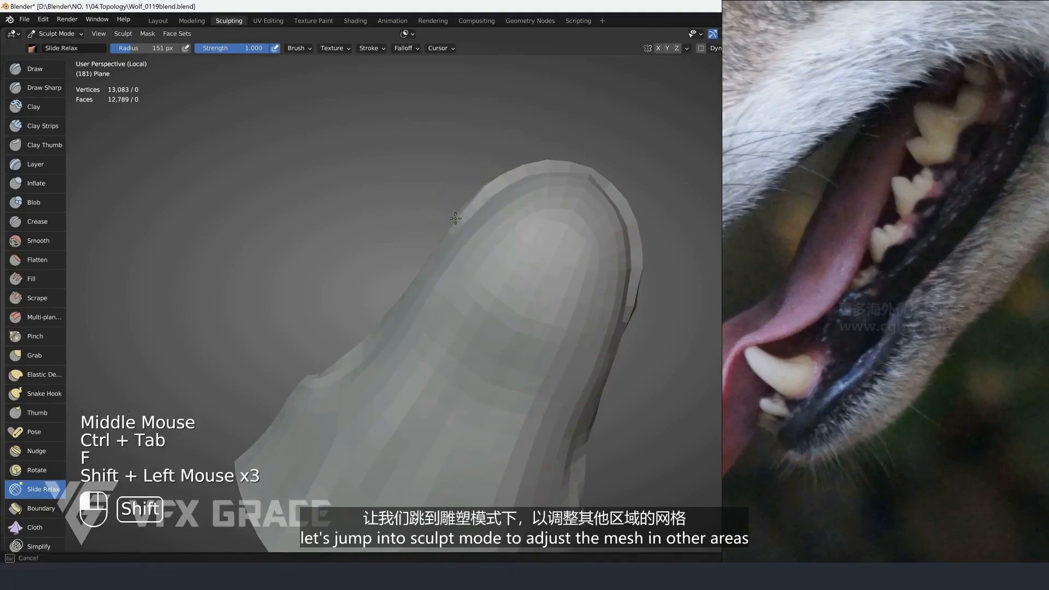
middle_click_drag(492, 185, 562, 211)
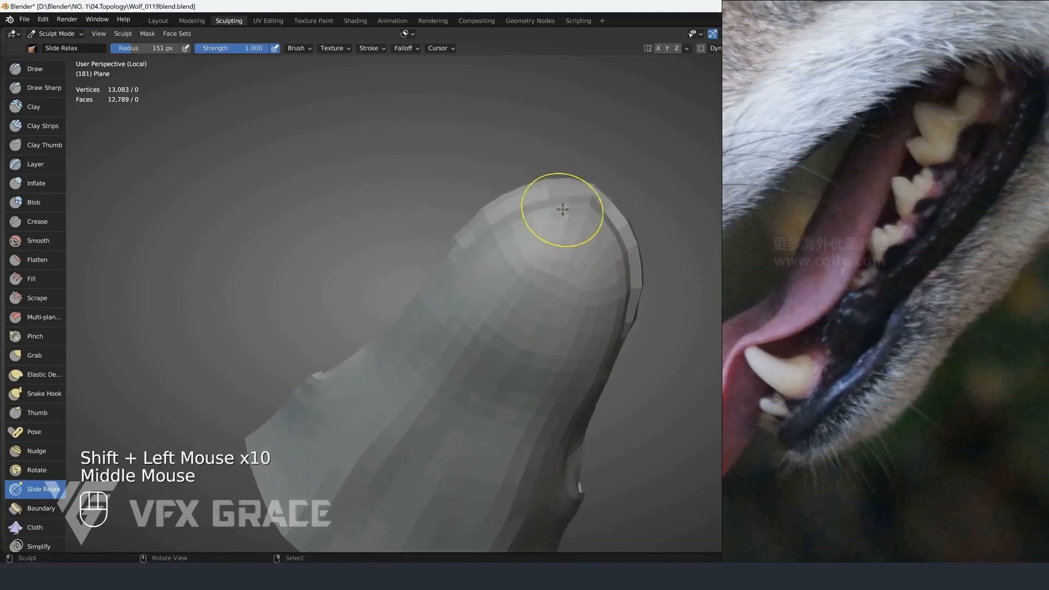
key("f")
left_click(571, 194)
left_click(568, 198, "shift")
key("ctrl+z")
key("f")
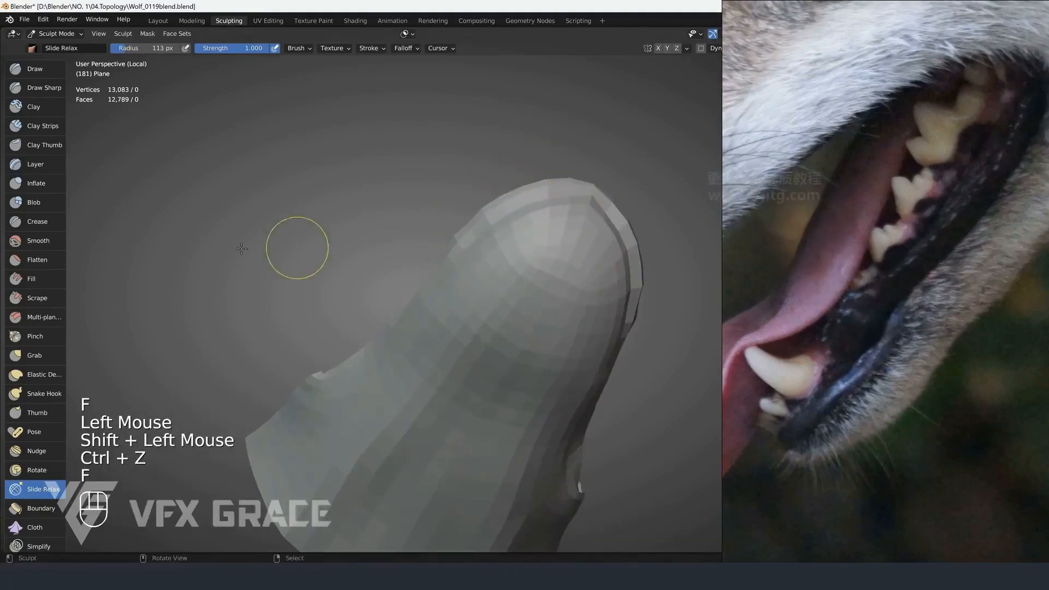
Pull the mesh at the lip's front tip slightly with the Grab brush, and undo the trial smoothing stroke across it
left_click(35, 355)
scroll(592, 188, "up", 1)
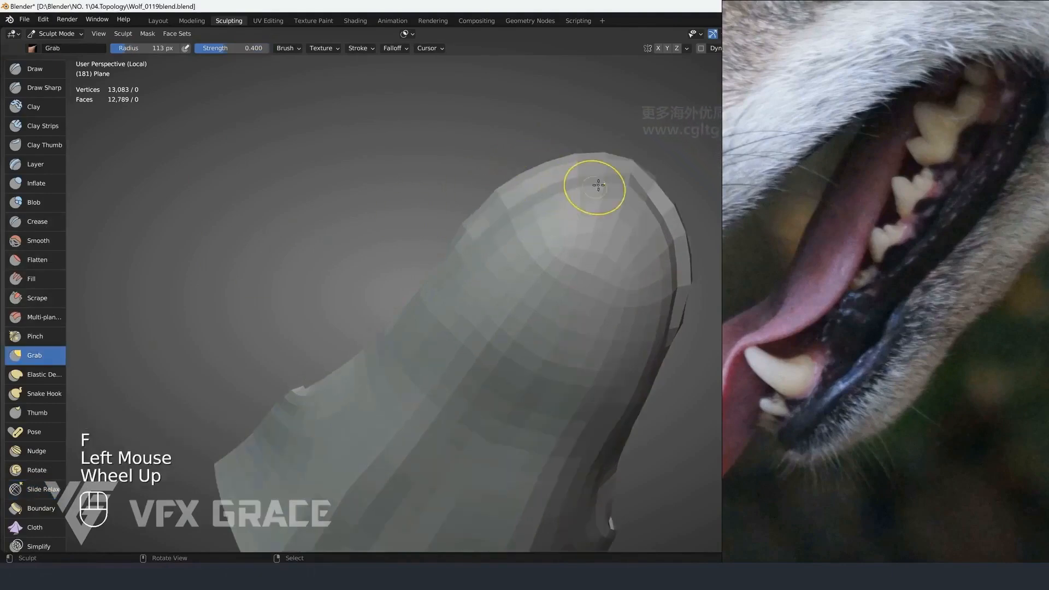
left_click_drag(597, 186, 591, 180)
key("f")
left_click(587, 171)
left_click_drag(663, 202, 538, 186, "shift")
key("ctrl+z")
Nudge the outer edge of the lip's front into an even curve with the Grab brush at a 66 px radius
key("f")
middle_click_drag(597, 176, 580, 159)
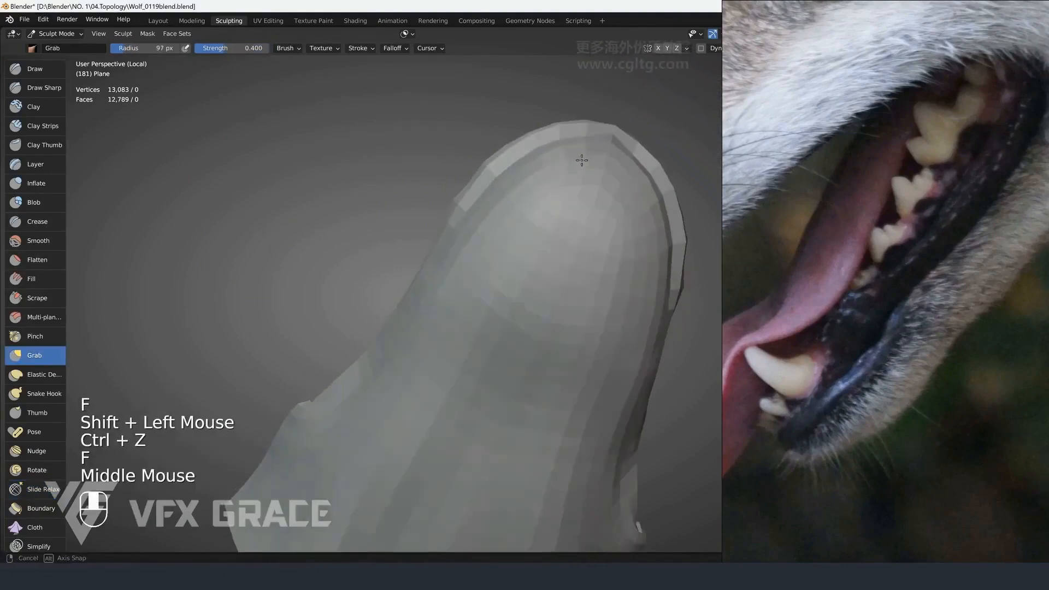
key("f")
left_click(564, 136)
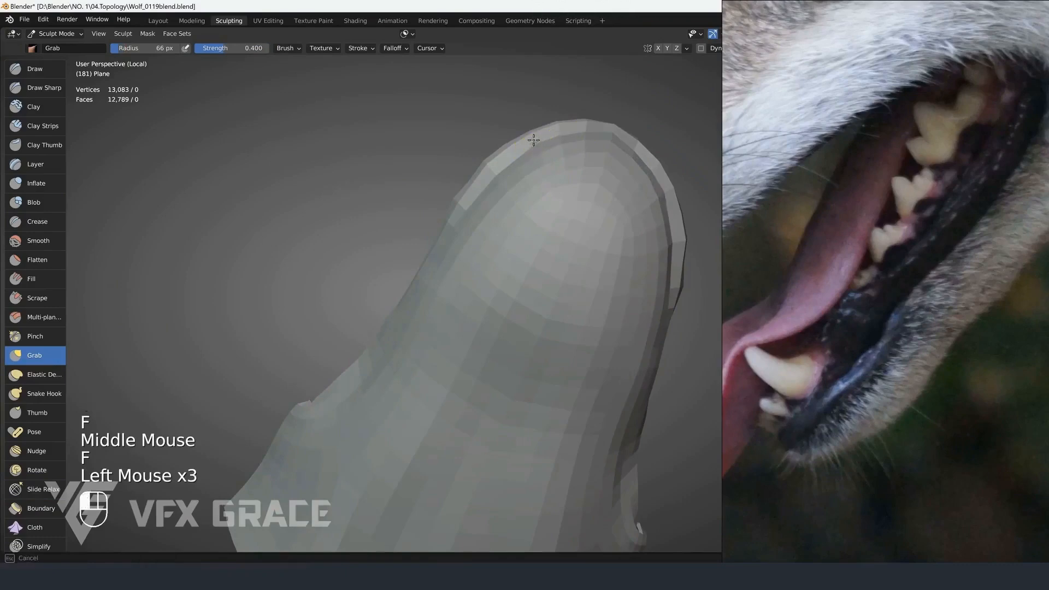
key("ctrl+z")
left_click(488, 174)
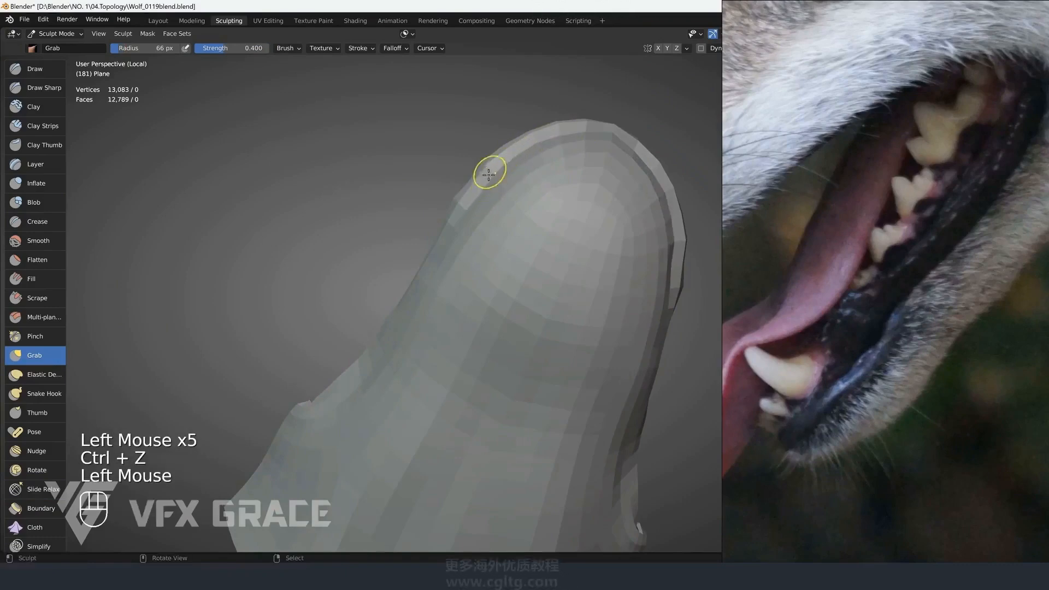
Smooth the side of the lip with short strokes at a 70 px radius
mouse_move(463, 195)
middle_mouse_down()
mouse_move(533, 330)
mouse_move(582, 318)
mouse_move(581, 308)
mouse_move(404, 295)
middle_mouse_up()
key("f")
left_click(601, 312, "shift")
left_click(601, 312, "shift")
middle_click_drag(404, 294, 426, 213, "shift")
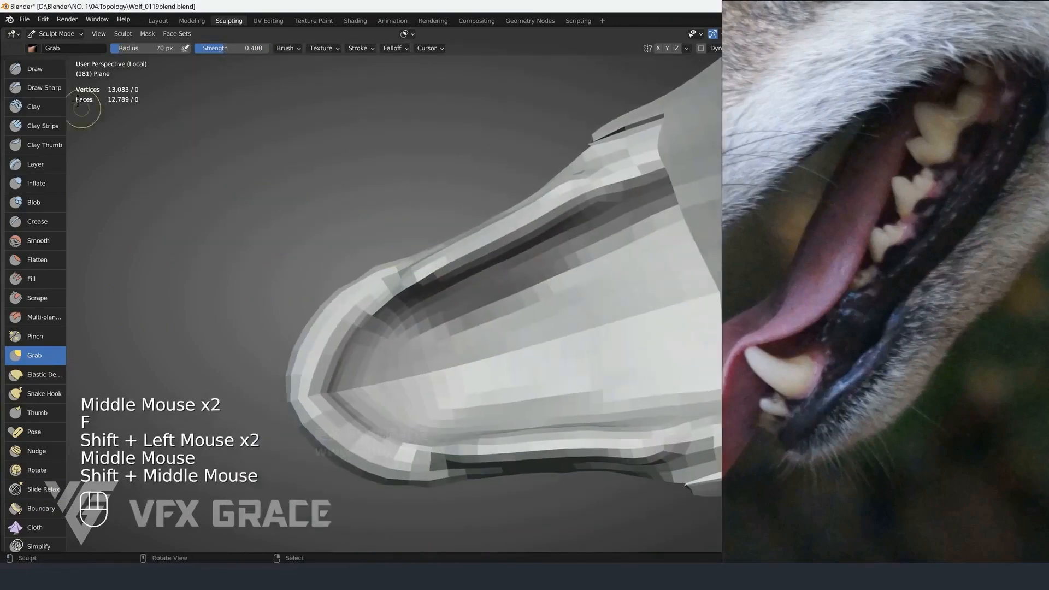
Carve the area inside the lip's front deeper with the inverted Draw brush at a 111 px radius
left_click(35, 69)
key("f")
left_click(382, 246)
mouse_move(392, 317)
left_mouse_down("ctrl")
mouse_move(355, 328)
mouse_move(346, 348)
left_mouse_up("ctrl")
mouse_move(337, 347)
left_mouse_down("ctrl")
mouse_move(326, 375)
mouse_move(409, 328)
mouse_move(403, 347)
left_mouse_up("ctrl")
mouse_move(402, 347)
middle_mouse_down()
mouse_move(484, 231)
mouse_move(470, 262)
mouse_move(376, 355)
middle_mouse_up()
key("ctrl+z")
key("ctrl+shift+z")
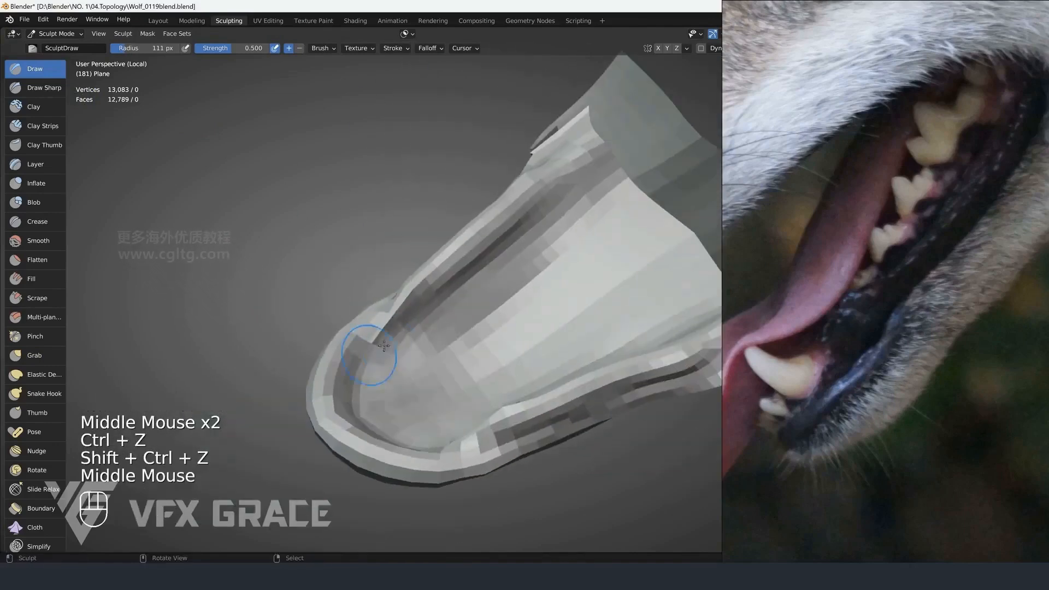
Smooth the front end of the lip's inner ridge at a 78 px radius
key("f")
left_click(373, 360)
left_click_drag(414, 315, 397, 332, "shift")
left_click_drag(407, 322, 389, 339, "shift")
left_click_drag(402, 328, 382, 347, "shift")
mouse_move(382, 347)
middle_mouse_down()
mouse_move(501, 332)
mouse_move(513, 283)
middle_mouse_up()
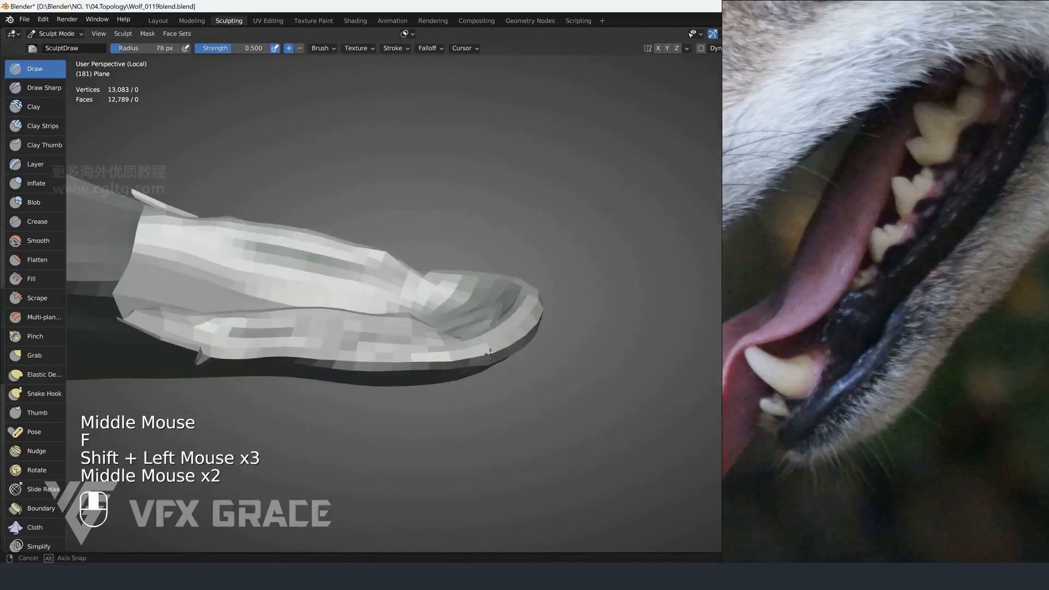
Carve and build up the junction between the inner ridge and front rim with the Draw brush at a 30 px radius
key("f")
left_click(459, 306)
middle_click_drag(459, 306, 458, 366)
key("f")
key("f")
left_click(453, 315)
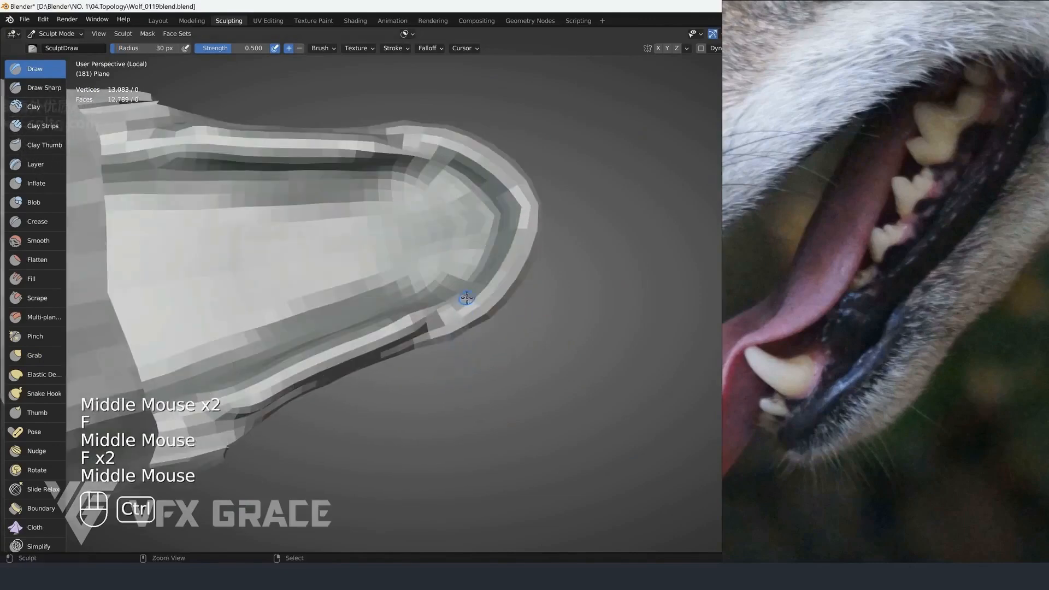
left_click_drag(461, 300, 426, 329, "ctrl")
mouse_move(449, 317)
left_mouse_down("ctrl")
mouse_move(424, 329)
mouse_move(445, 313)
left_mouse_up("ctrl")
left_click_drag(437, 322, 460, 296)
middle_click_drag(437, 306, 450, 295)
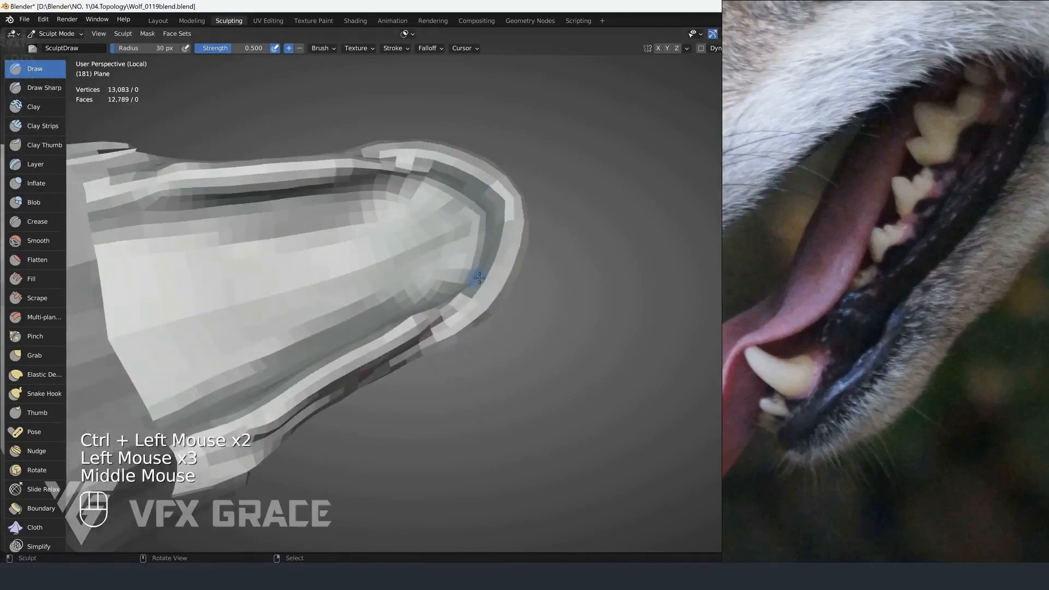
Smooth the reworked junction between the front rim and the inner ridge
key("f")
left_click(459, 293)
left_click_drag(452, 296, 461, 287, "shift")
left_click_drag(450, 297, 456, 291, "shift")
left_click(414, 316, "shift")
Deepen the groove beside the inner ridge and build up the ridge toward its rear at a 60 px radius
mouse_move(414, 317)
middle_mouse_down()
mouse_move(382, 284)
mouse_move(448, 273)
middle_mouse_up()
key("f")
left_click_drag(447, 273, 426, 295, "ctrl")
left_click_drag(431, 289, 401, 324, "ctrl")
left_click_drag(407, 319, 394, 331)
left_click_drag(501, 221, 480, 240)
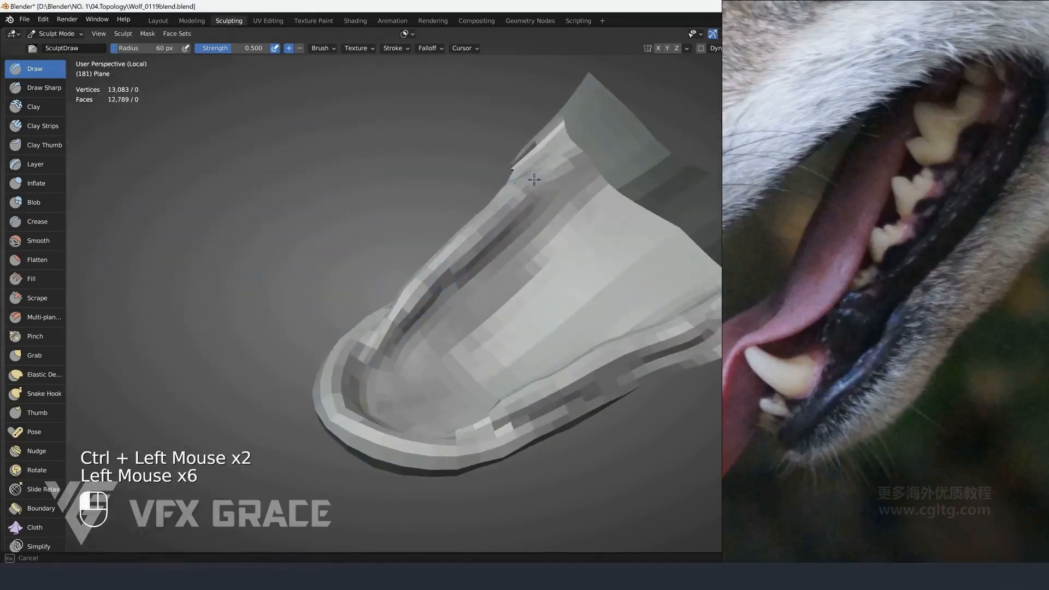
left_click_drag(540, 175, 503, 219)
Carve a groove along the outer side of the lip's ridge with the inverted Draw brush at a 63 px radius
mouse_move(502, 218)
middle_mouse_down()
mouse_move(527, 269)
mouse_move(409, 306)
mouse_move(445, 317)
mouse_move(413, 293)
middle_mouse_up()
scroll(410, 306, "down", 3)
scroll(445, 317, "up", 4)
key("f")
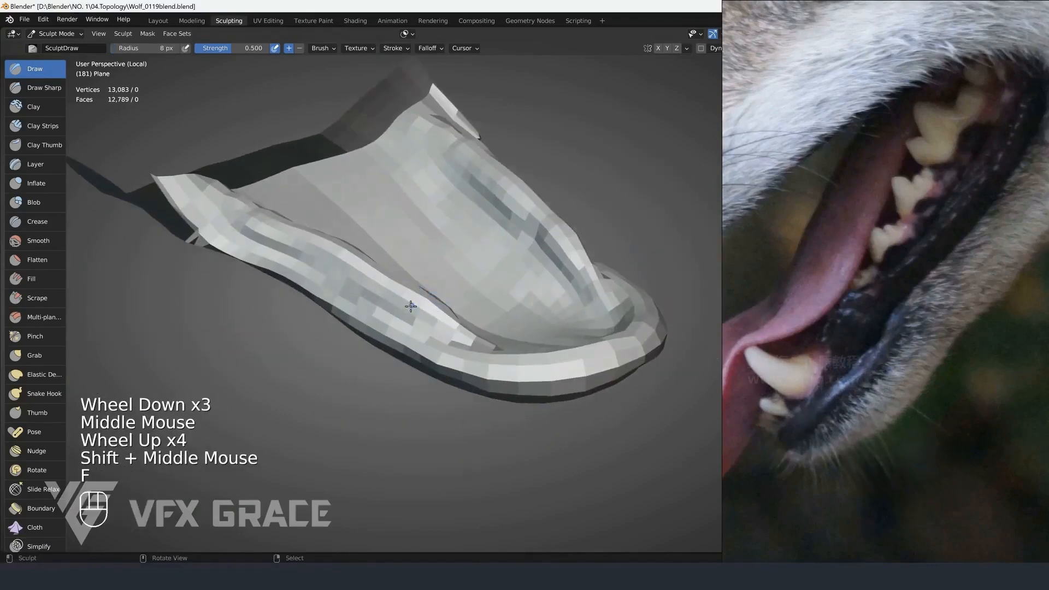
left_click_drag(428, 334, 382, 306, "ctrl")
key("f")
left_click_drag(305, 263, 426, 334, "ctrl")
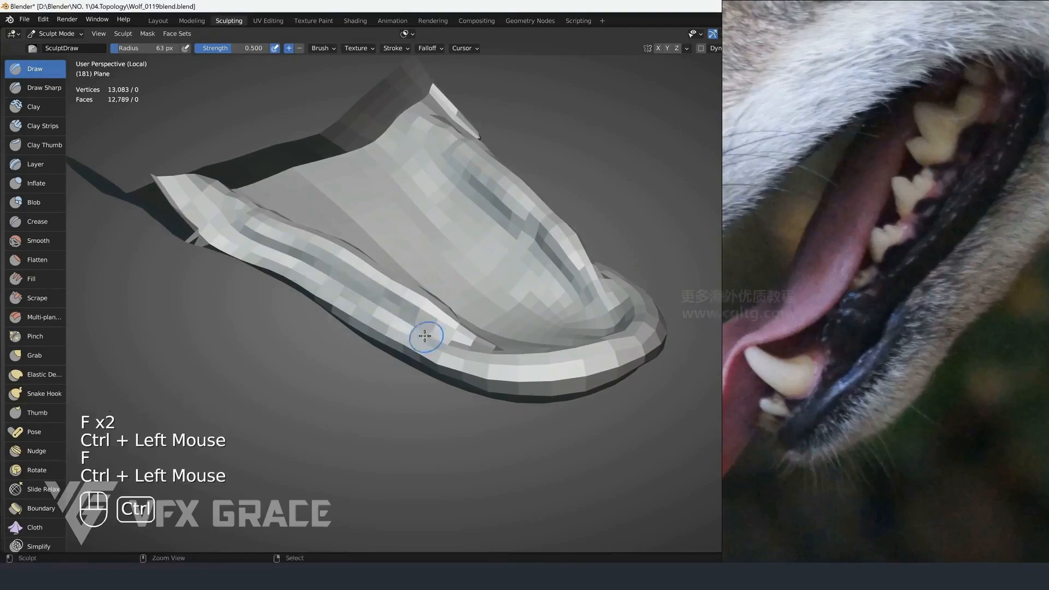
Build up the ridge and the lip's outer side wall with the Draw brush at a 63 px radius
middle_click_drag(426, 334, 349, 295)
mouse_move(337, 246)
left_mouse_down()
mouse_move(401, 306)
mouse_move(314, 227)
mouse_move(344, 254)
left_mouse_up()
mouse_move(346, 262)
middle_mouse_down()
mouse_move(314, 229)
mouse_move(376, 210)
middle_mouse_up()
left_click_drag(351, 297, 322, 306)
left_click_drag(322, 309, 335, 323)
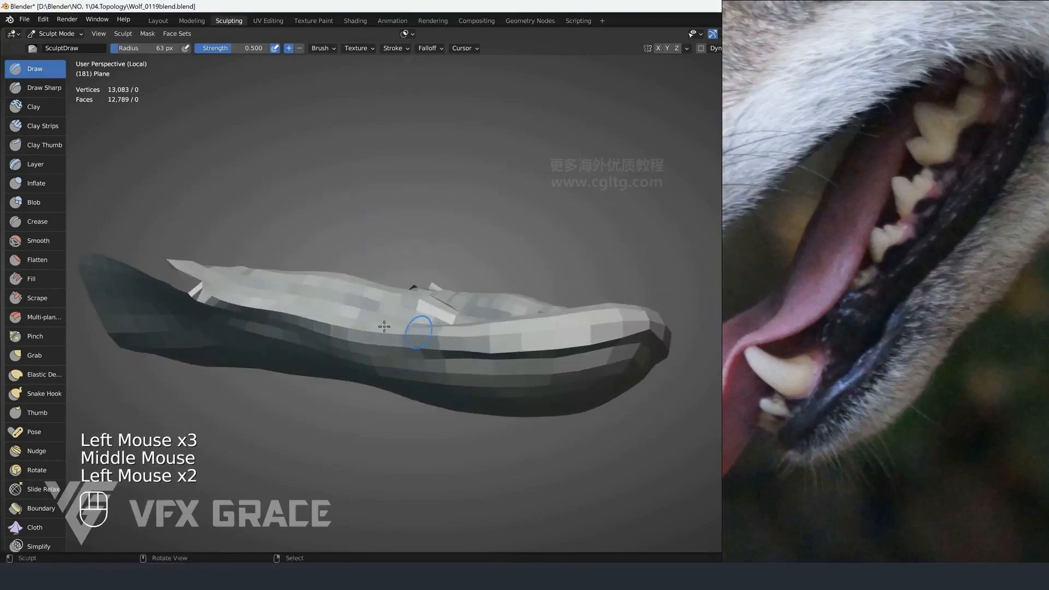
Smooth the outer groove and ridge from the rear to the front at a 140 px radius
middle_click_drag(384, 326, 293, 339)
middle_click_drag(317, 262, 355, 306)
key("f")
left_click(396, 246)
middle_click_drag(382, 241, 360, 273)
left_click_drag(363, 262, 338, 221, "shift")
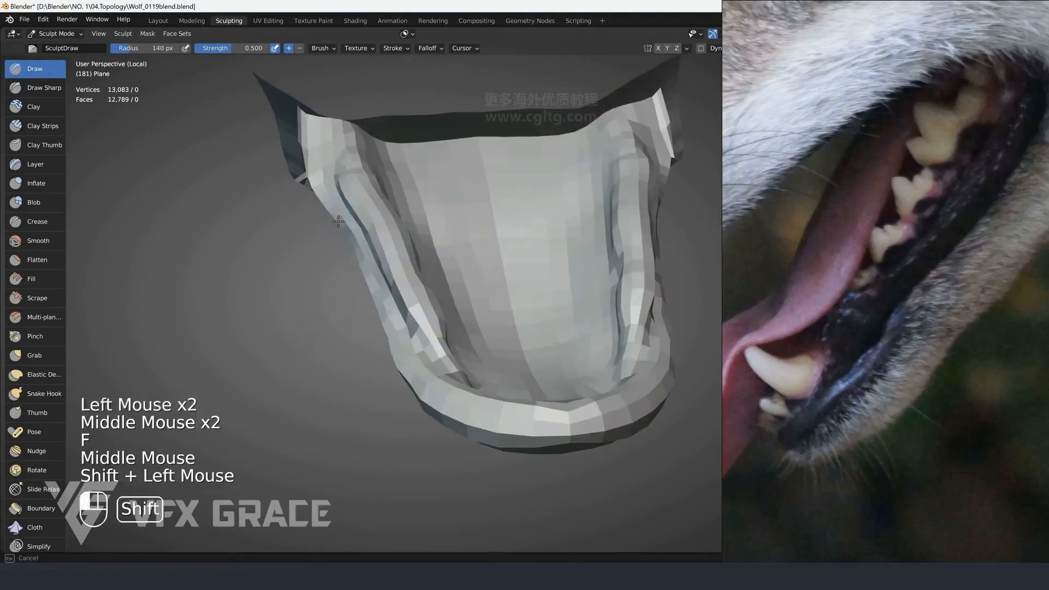
left_click(405, 332, "shift")
Reshape the ridge's front and rear ends with the Grab brush, enlarging its radius for the rear end
middle_click_drag(405, 332, 410, 339)
key("g")
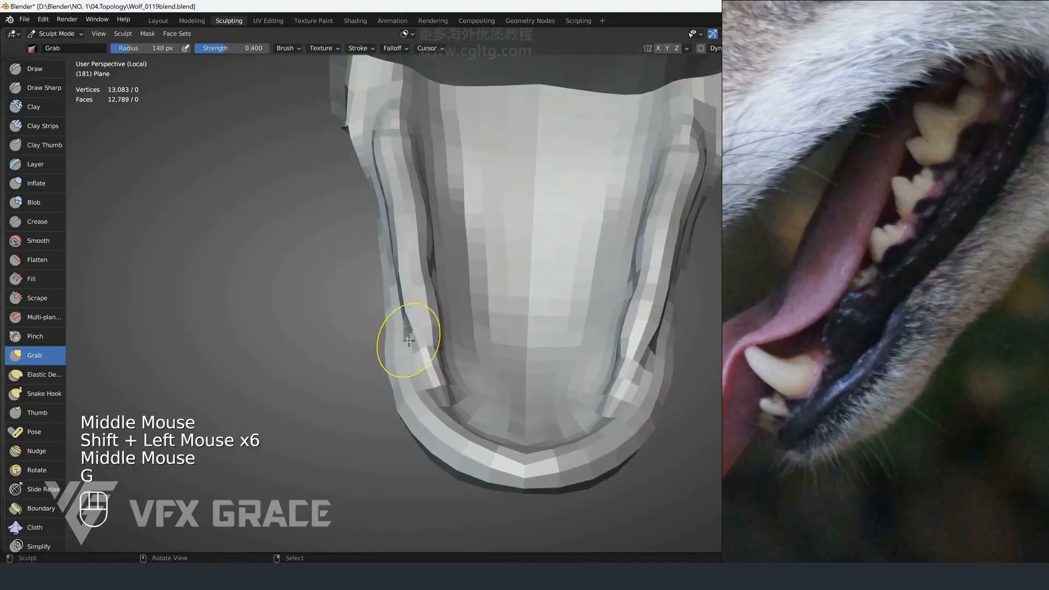
key("f")
left_click(414, 348)
middle_click_drag(419, 218, 406, 224)
key("f")
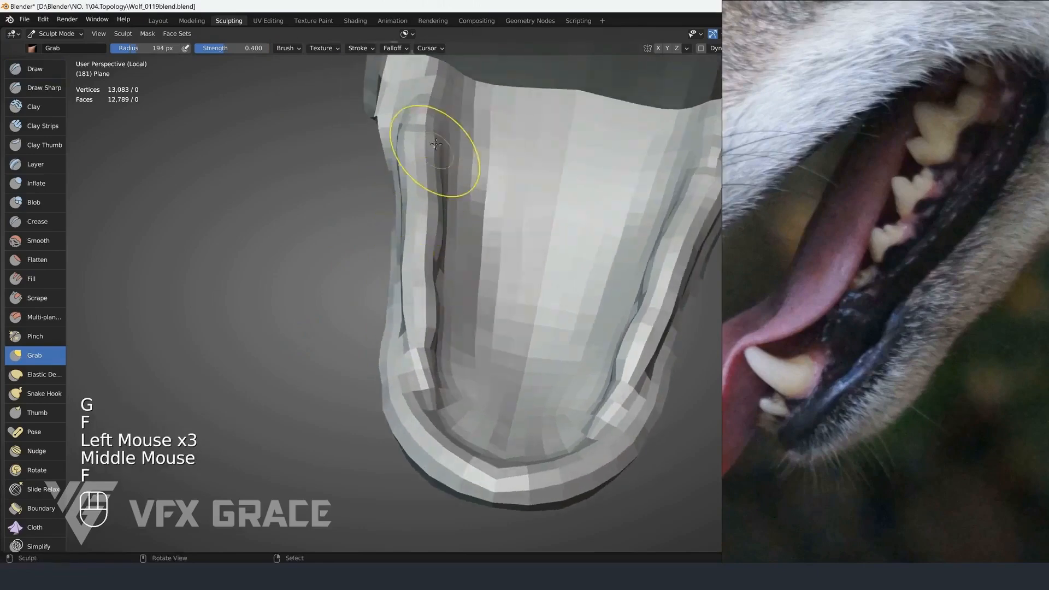
left_click(435, 152)
left_click_drag(426, 108, 432, 109)
Smooth the inner ridge at its rear and front, and check the lip's overall shape
scroll(435, 189, "down", 3)
middle_click_drag(435, 189, 426, 177)
left_click(426, 178, "shift")
left_click(421, 295, "shift")
scroll(421, 295, "down", 2)
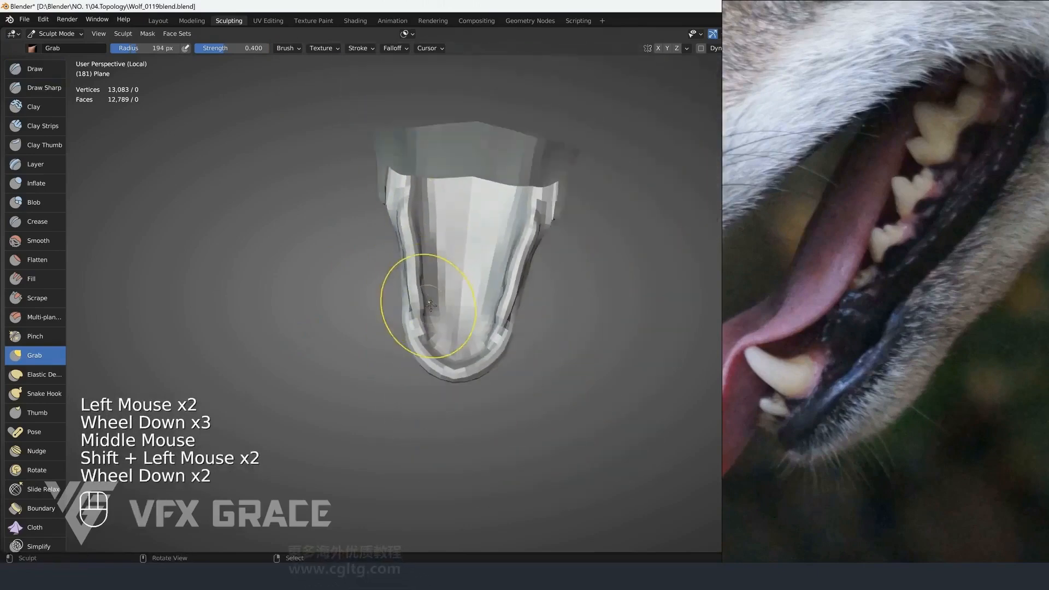
Refine the lower lip's front rim with smoothing and the Grab brush, using a radius of about 99 px at its centre
middle_click_drag(421, 295, 406, 289)
scroll(406, 289, "up", 1)
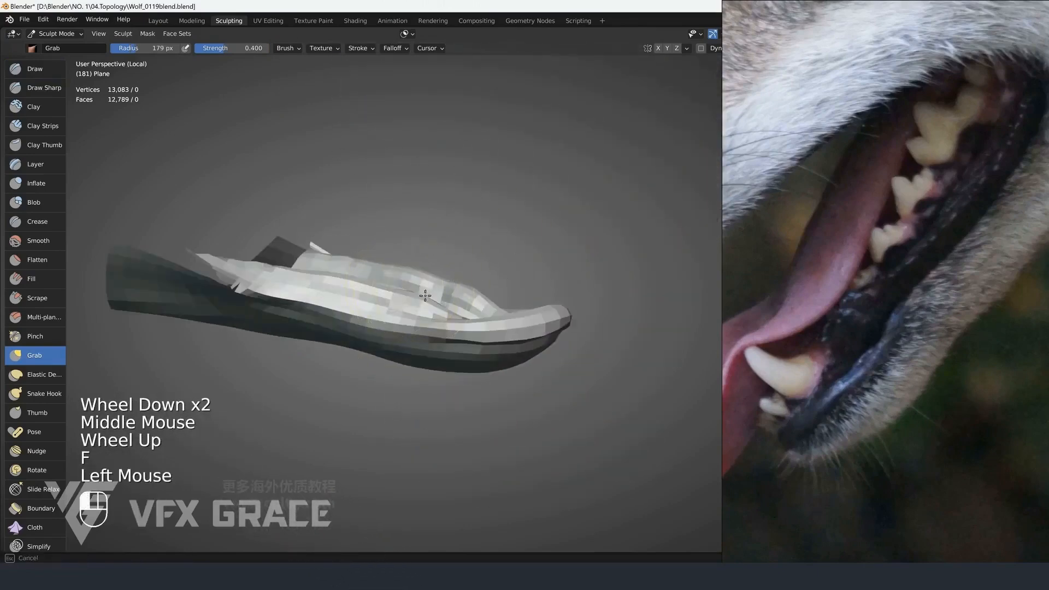
middle_click_drag(328, 281, 513, 322)
left_click(507, 342, "shift")
scroll(509, 333, "down", 1)
scroll(513, 322, "up", 2)
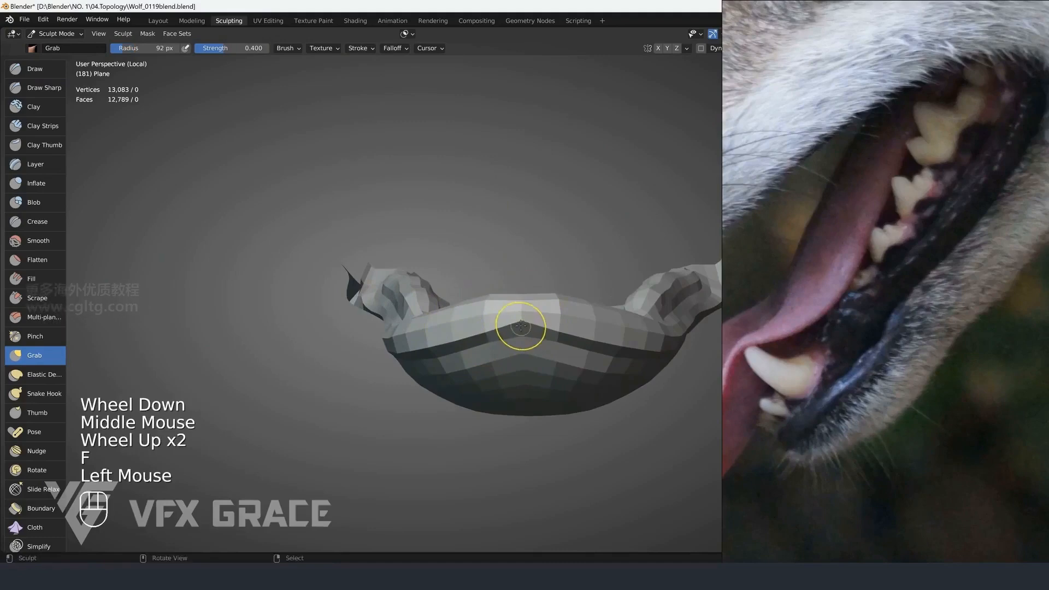
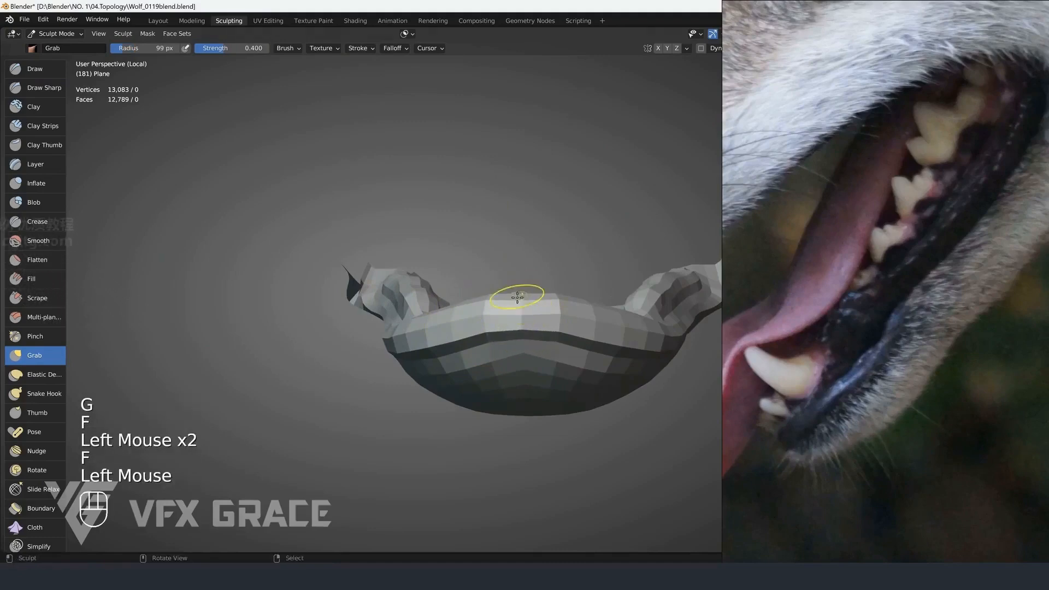
scroll(444, 334, "down", 1)
middle_click_drag(488, 308, 438, 319)
scroll(444, 335, "down", 1)
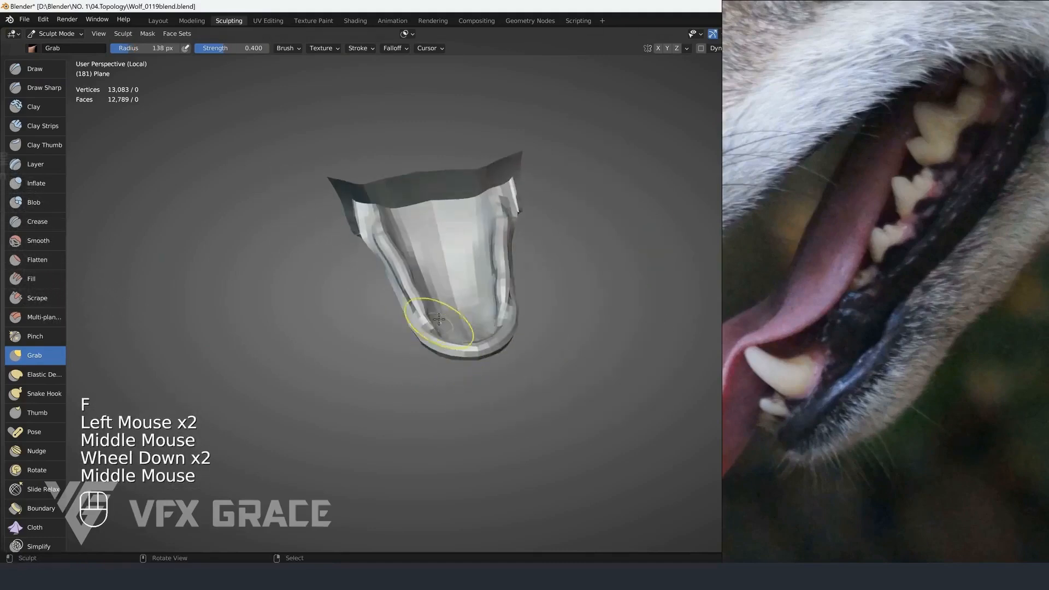
Reveal the rest of the head around the isolated lower lip and examine the mouth corner
key("alt+h")
middle_click_drag(431, 268, 487, 190)
key("alt+a")
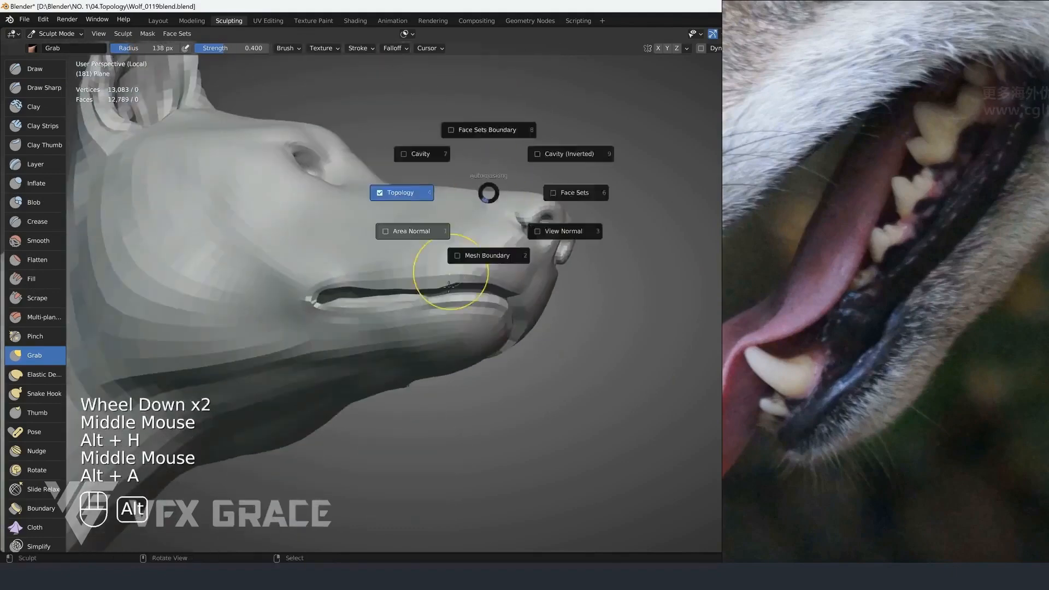
scroll(445, 277, "down", 2)
mouse_move(445, 276)
middle_mouse_down()
mouse_move(468, 328)
mouse_move(407, 240)
mouse_move(309, 286)
mouse_move(371, 284)
middle_mouse_up()
scroll(421, 270, "up", 2)
scroll(407, 240, "up", 2)
Select the connected upper lip mesh in Edit Mode and isolate it by hiding everything else
key("Tab")
key("alt+a")
key("alt+h")
key("alt+a")
right_click(310, 277, "alt")
scroll(339, 282, "up", 2)
middle_click_drag(371, 284, 441, 182)
key("h")
key("alt+a")
key("l")
scroll(430, 204, "down", 2)
key("shift+h")
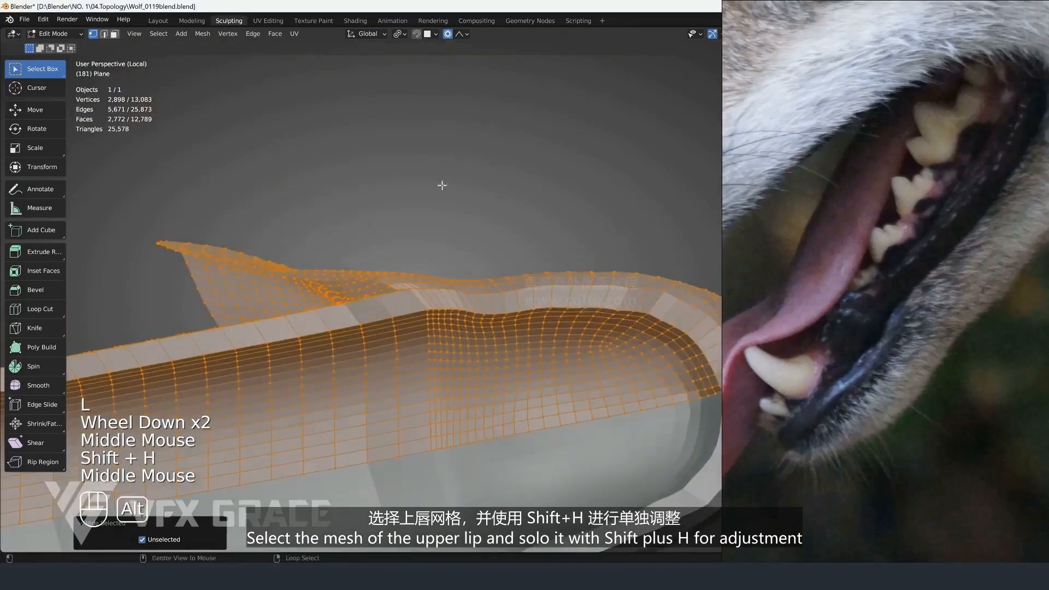
Add an edge loop along the upper lip's rim and return to Sculpt Mode
key("alt+a")
key("ctrl+r")
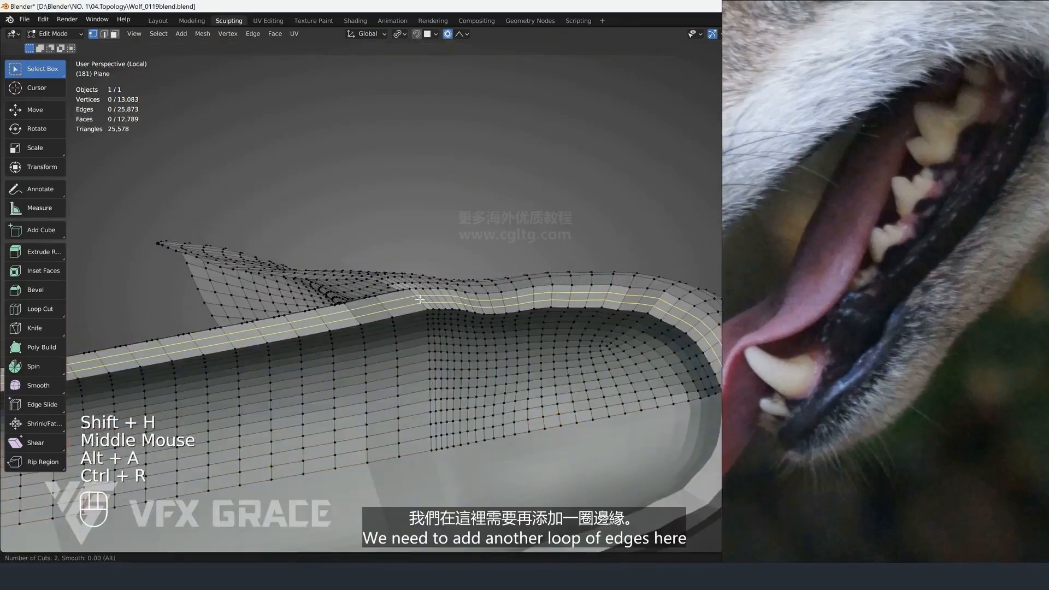
double_click(420, 299)
key("ctrl+Tab")
left_click(459, 372)
Smooth the inner surface at the upper lip's front with a 171 px brush radius
key("f")
mouse_move(461, 367)
middle_mouse_down()
mouse_move(582, 311)
mouse_move(524, 306)
middle_mouse_up()
left_click(589, 309)
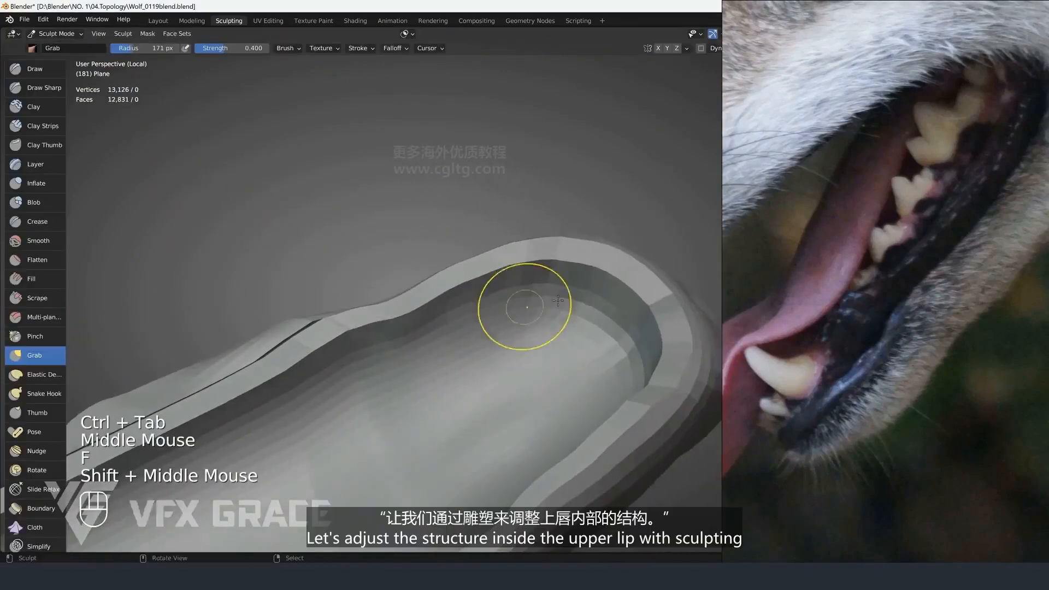
left_click_drag(604, 284, 513, 275, "shift")
Smooth the upper lip's inner rim from front to rear with the Smooth brush at 0.528 strength and a 146 px radius
left_click(31, 242)
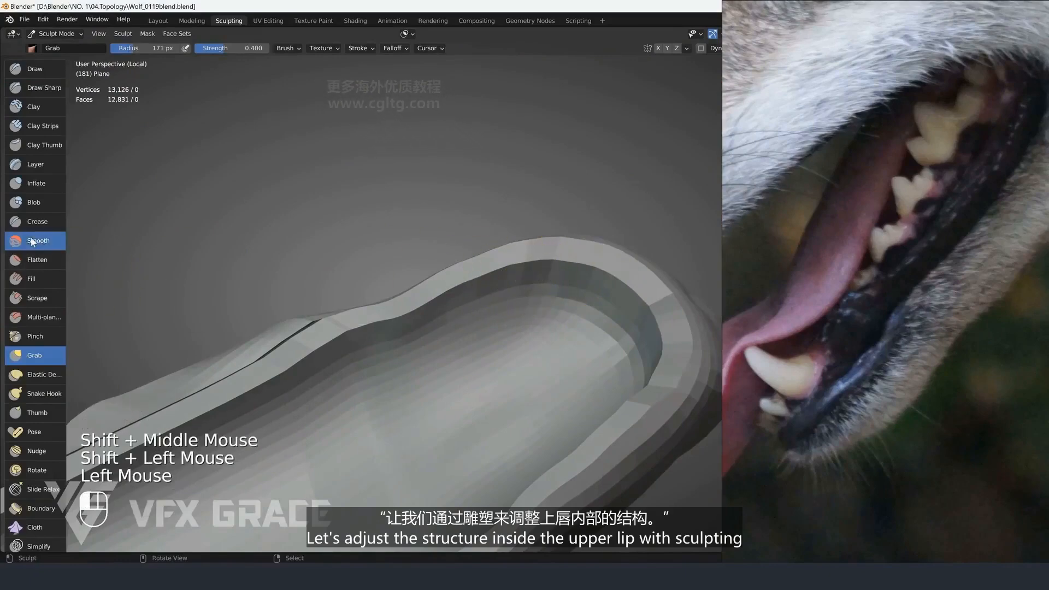
left_click_drag(257, 50, 236, 49)
key("f")
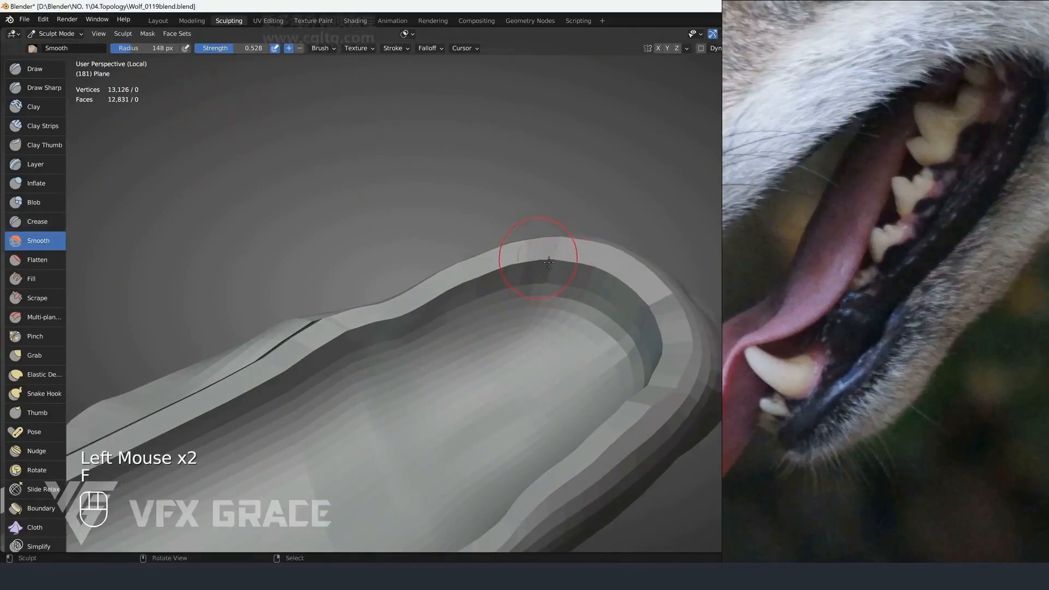
key("f")
left_click(627, 285)
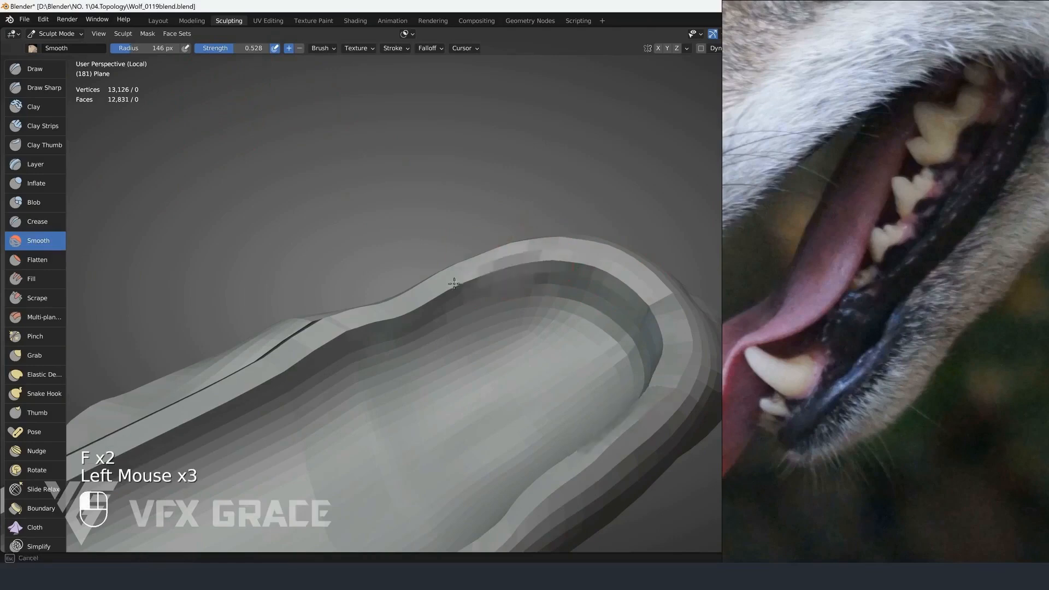
mouse_move(454, 283)
left_mouse_down()
mouse_move(298, 360)
mouse_move(249, 402)
left_mouse_up()
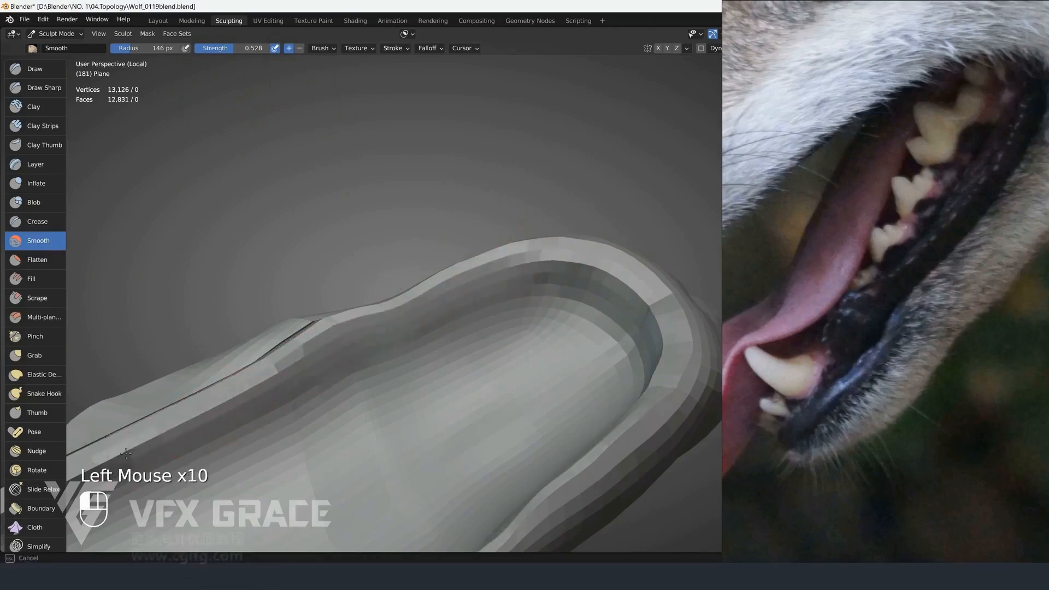
left_click_drag(126, 453, 121, 456)
Continue smoothing the upper lip's inner edge toward its rear end
middle_click_drag(125, 453, 280, 371, "shift")
left_click_drag(280, 371, 200, 409)
left_click_drag(245, 391, 183, 418)
middle_click_drag(205, 425, 365, 345, "shift")
left_click_drag(369, 341, 273, 374)
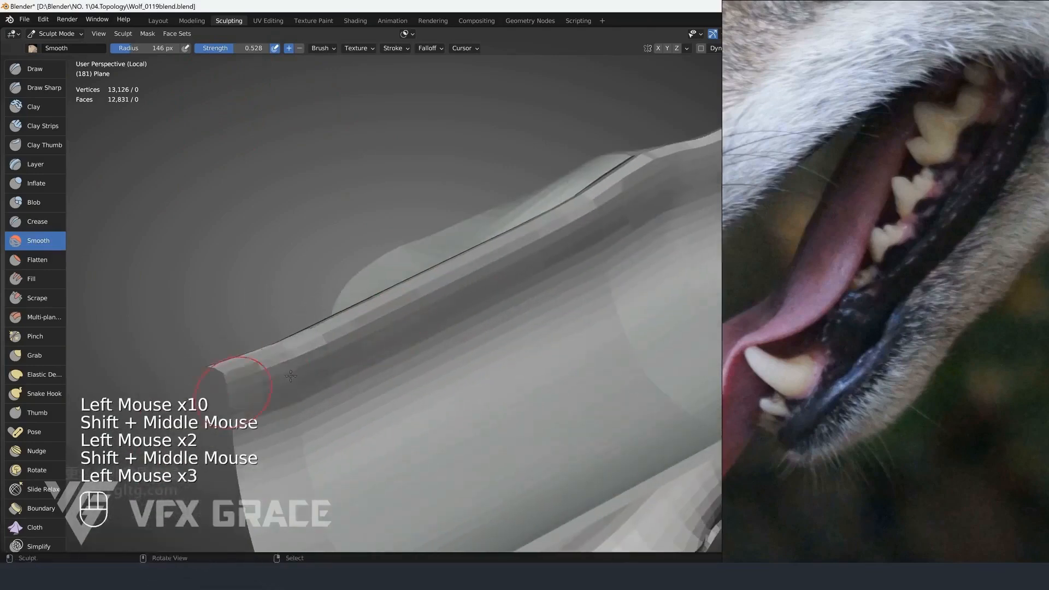
Smooth the curved front rim and inner wall of the upper lip
middle_click_drag(648, 224, 375, 306, "shift")
left_click_drag(565, 183, 650, 210)
left_click_drag(664, 224, 687, 247)
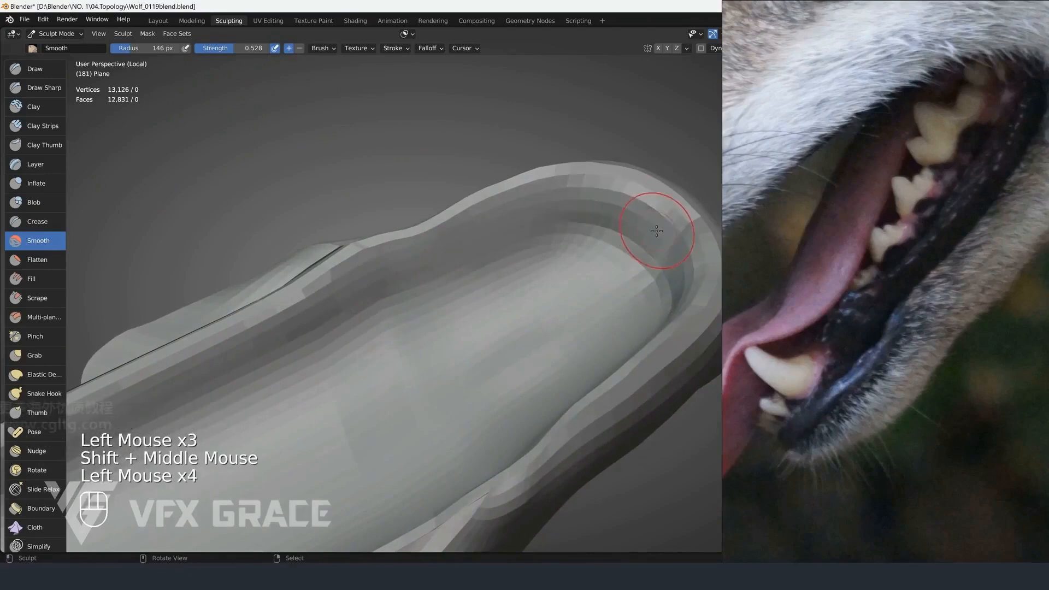
left_click_drag(592, 211, 598, 222)
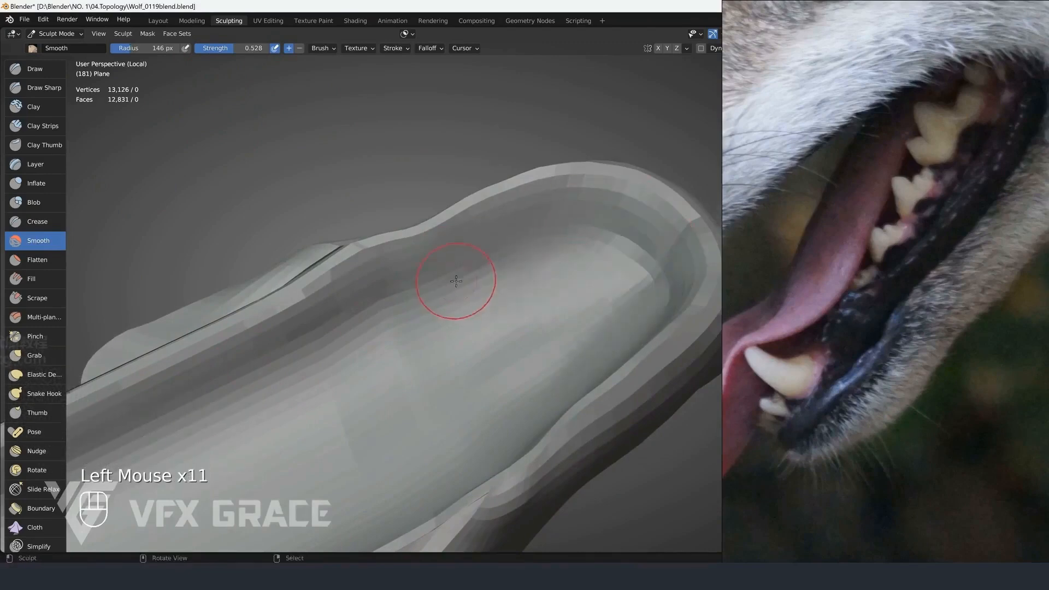
Unhide the head parts surrounding the upper lip and view the closed mouth from below
middle_click_drag(456, 280, 452, 243)
middle_click_drag(452, 243, 340, 234)
scroll(361, 236, "down", 2)
key("alt+h")
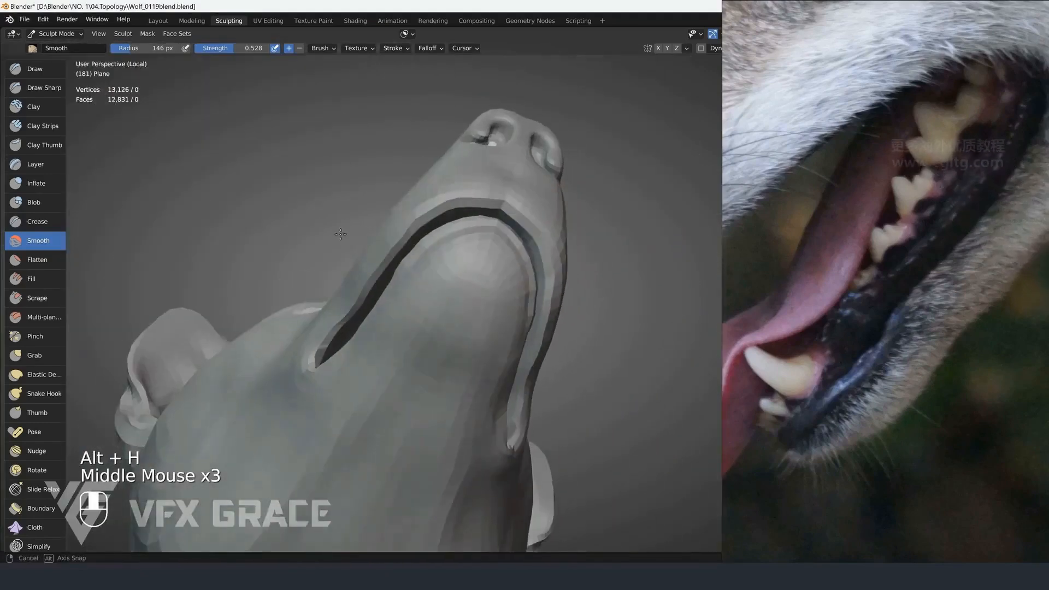
Reshape the upper lip's side contour from below with the Grab brush at a 294 px radius
key("g")
key("f")
left_click(411, 233)
scroll(363, 304, "down", 2)
mouse_move(363, 304)
middle_mouse_down("shift")
mouse_move(364, 241)
mouse_move(418, 273)
middle_mouse_up("shift")
middle_click_drag(418, 273, 437, 254, "ctrl")
key("f")
left_click(505, 258)
left_click_drag(421, 306, 426, 307)
key("ctrl+z")
key("a")
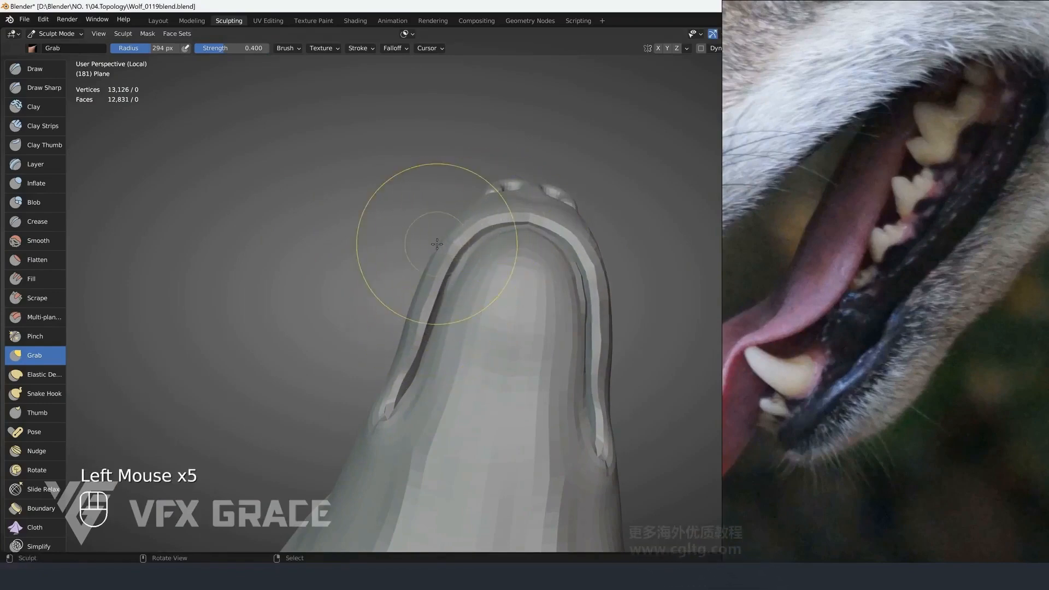
key("alt+a")
left_click(453, 252)
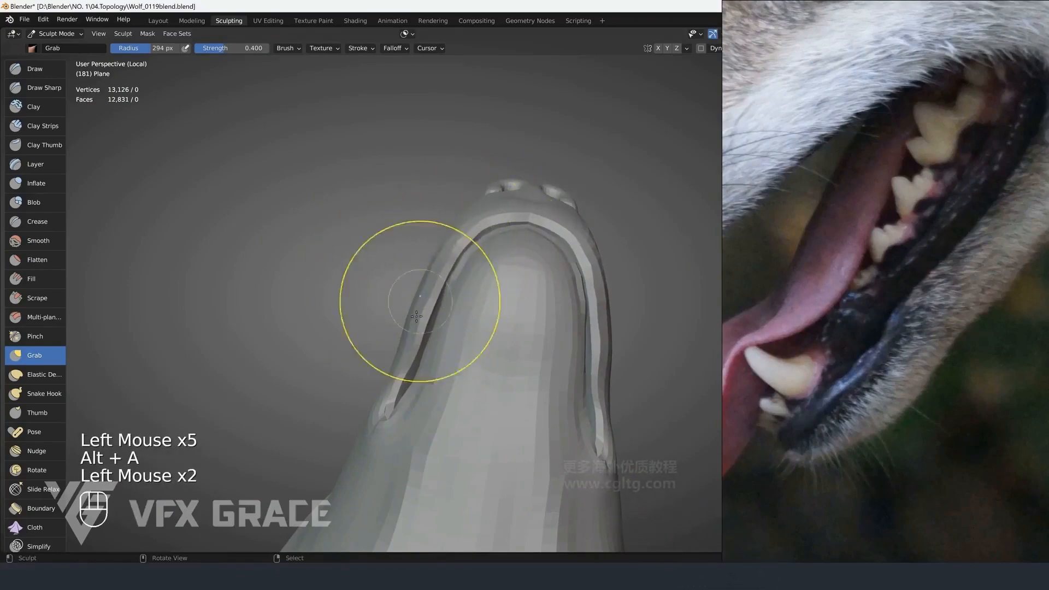
Refine the rear of the upper lip near the mouth corner with the Grab brush reduced to a 191 px radius
key("f")
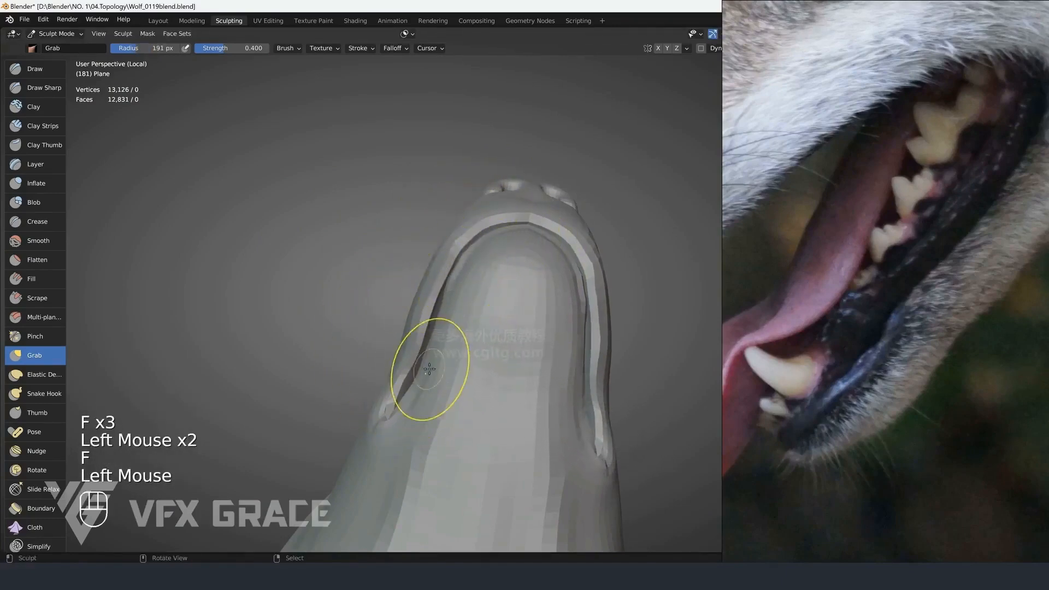
mouse_move(404, 401)
middle_mouse_down()
mouse_move(415, 350)
mouse_move(480, 350)
mouse_move(415, 331)
middle_mouse_up()
key("f")
left_click(431, 331)
key("f")
left_click(473, 345)
Adjust the mouth line in side view with the Grab brush at 243 px and 197 px radii, and check the head profile
key("f")
left_click(340, 316)
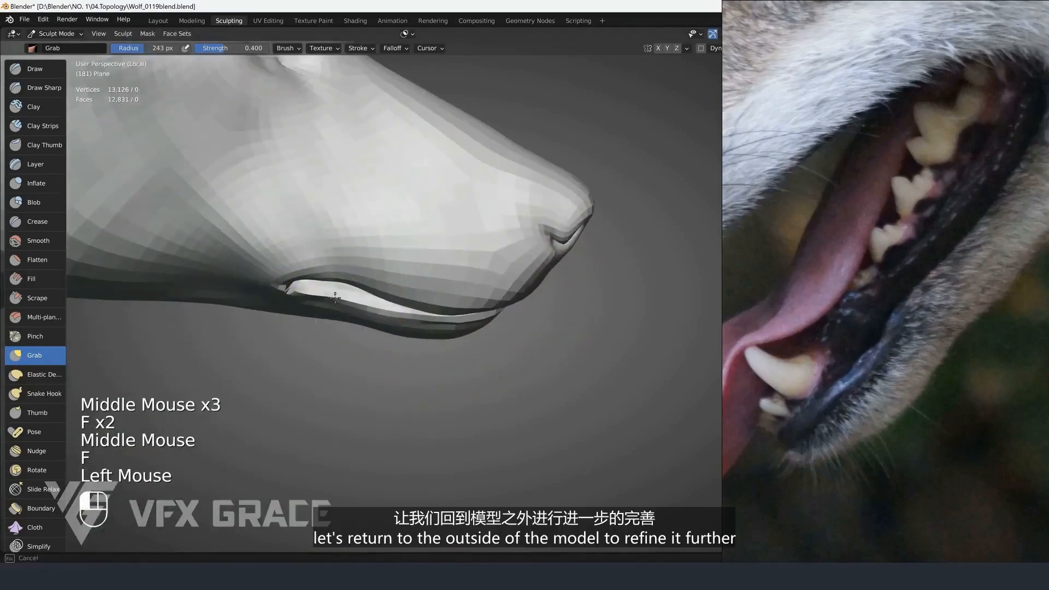
key("f")
left_click(368, 290)
left_click(431, 300)
scroll(382, 281, "down", 4)
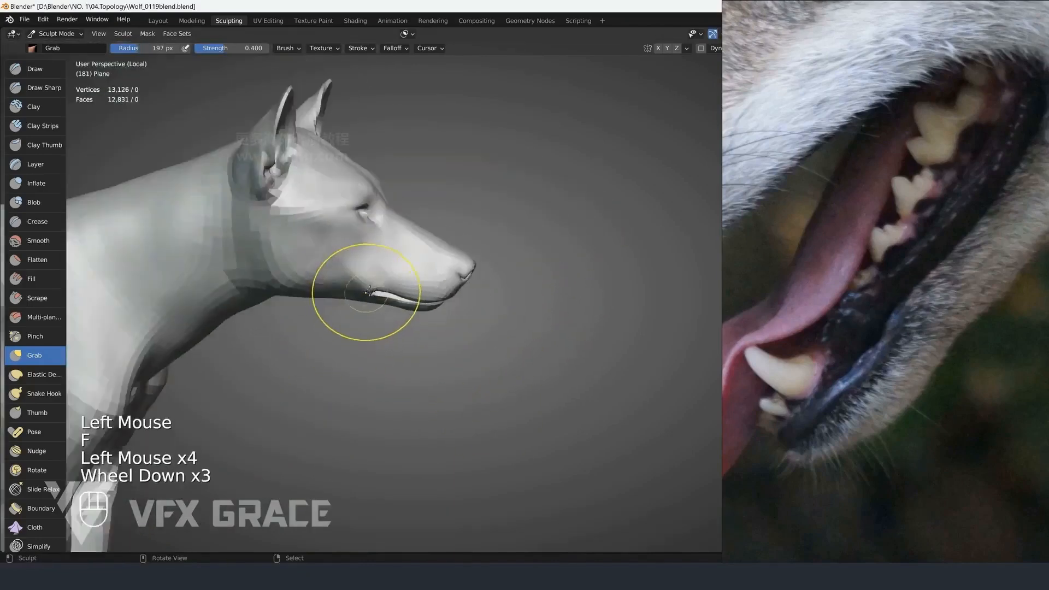
middle_click_drag(383, 281, 404, 294)
scroll(413, 311, "up", 5)
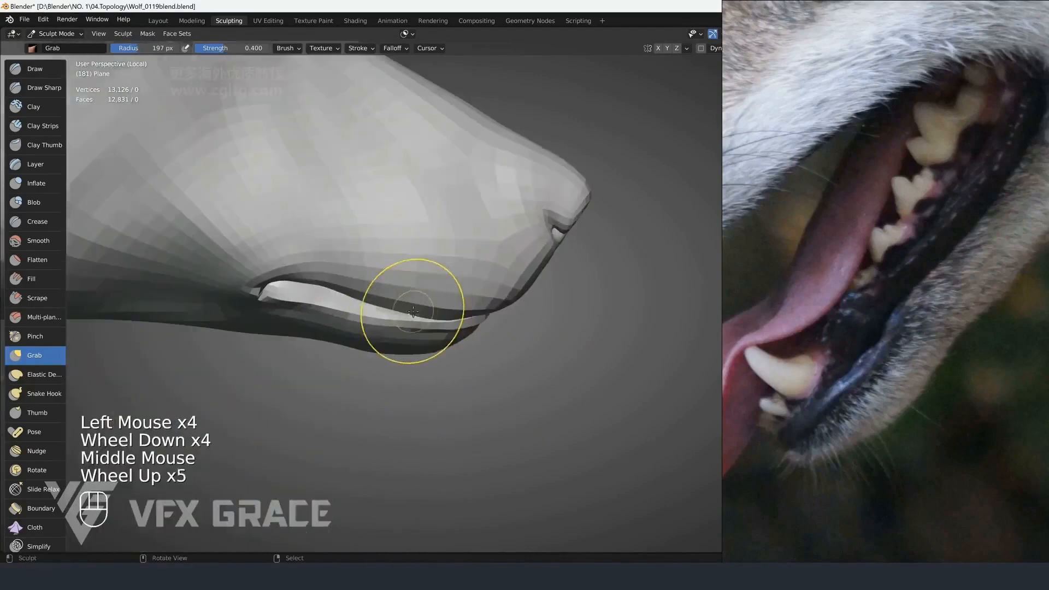
Adjust the front of the lower lip and chin with the Grab brush, enlarging its radius to 306 px
mouse_move(467, 356)
middle_mouse_down()
mouse_move(531, 340)
mouse_move(442, 363)
middle_mouse_up()
key("f")
middle_click_drag(519, 333, 483, 331)
key("f")
left_click_drag(479, 332, 479, 330)
scroll(524, 336, "down", 3)
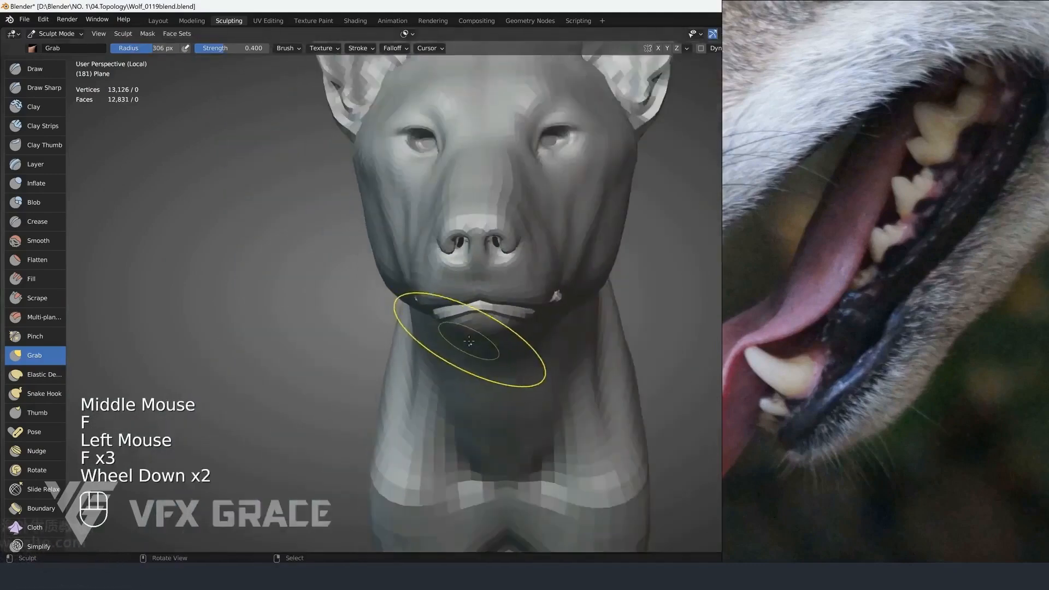
scroll(509, 336, "up", 1)
Fine-tune the mouth and muzzle shape from the front with varying Grab brush radii
key("f")
mouse_move(522, 336)
middle_mouse_down()
mouse_move(437, 289)
mouse_move(508, 278)
mouse_move(546, 285)
mouse_move(497, 256)
mouse_move(494, 279)
middle_mouse_up()
key("f")
scroll(466, 297, "up", 2)
key("f")
key("f")
scroll(473, 269, "down", 3)
key("f")
key("f")
middle_click_drag(494, 279, 491, 327, "ctrl")
mouse_move(492, 328)
middle_mouse_down()
mouse_move(497, 348)
mouse_move(508, 347)
mouse_move(433, 341)
mouse_move(429, 284)
middle_mouse_up()
Adjust the lips' front curve from below with the Grab brush at 143 px and 190 px radii
key("f")
key("f")
left_click(538, 349)
key("f")
left_click(432, 341)
scroll(429, 284, "up", 2)
key("f")
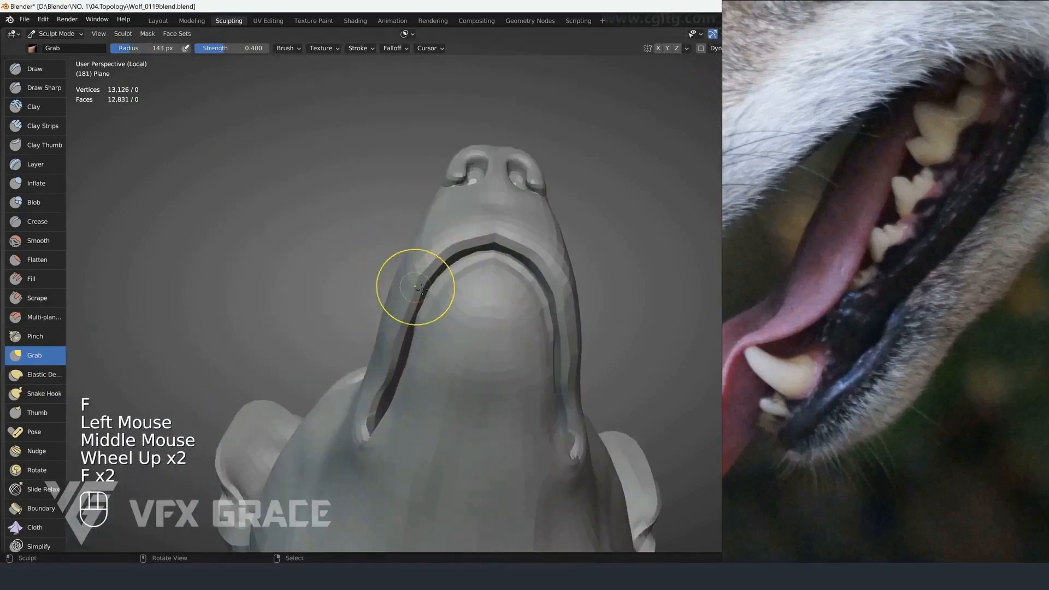
key("f")
left_click(408, 296)
key("f")
left_click(453, 284)
key("f")
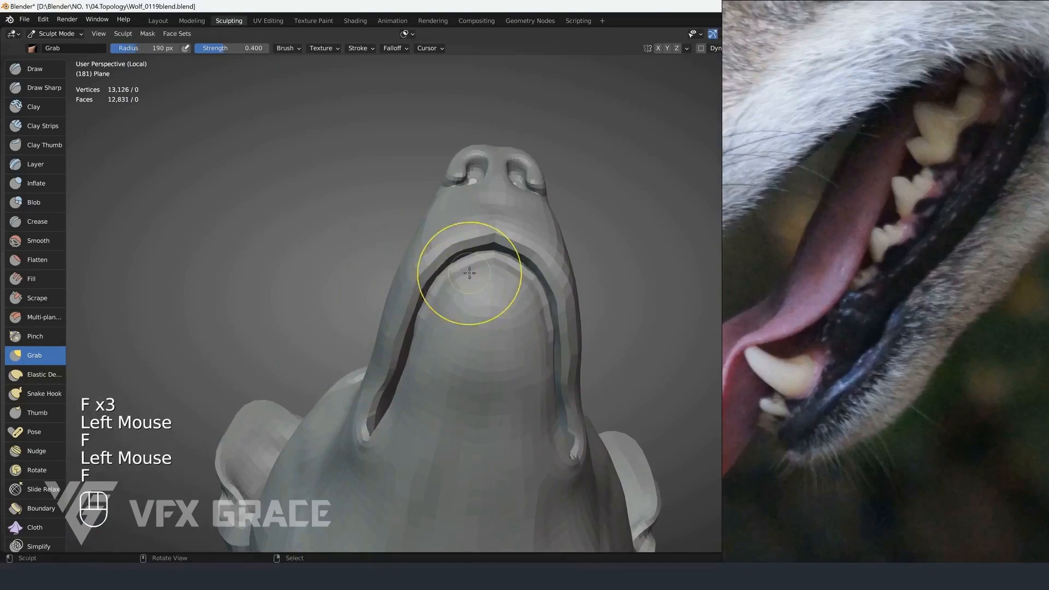
Relax the upper lip's edge from its front toward the mouth corner with the Slide Relax brush at a 190 px radius
left_click(34, 488)
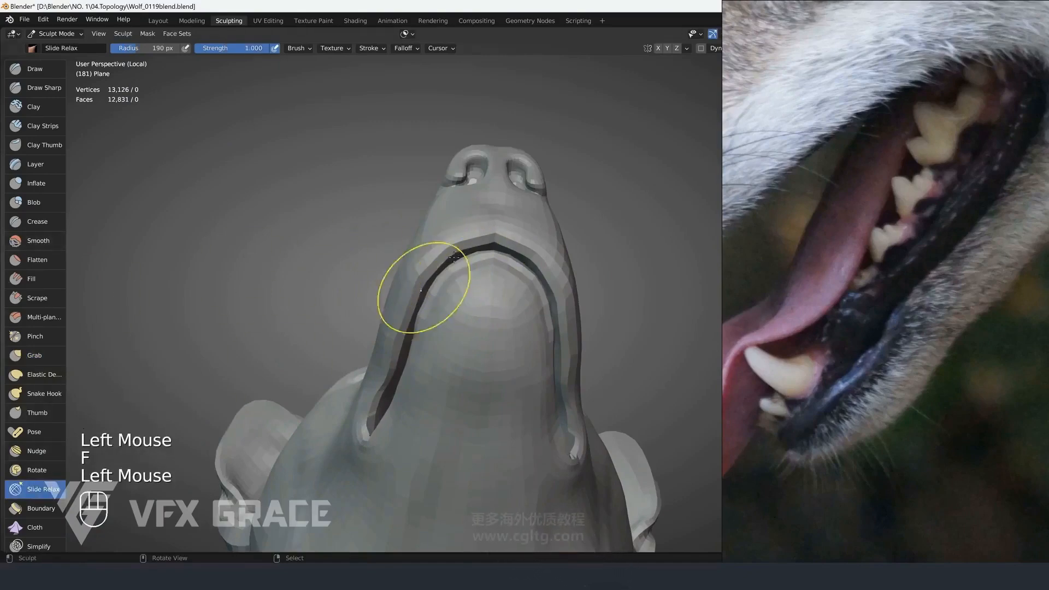
left_click_drag(431, 257, 437, 252, "shift")
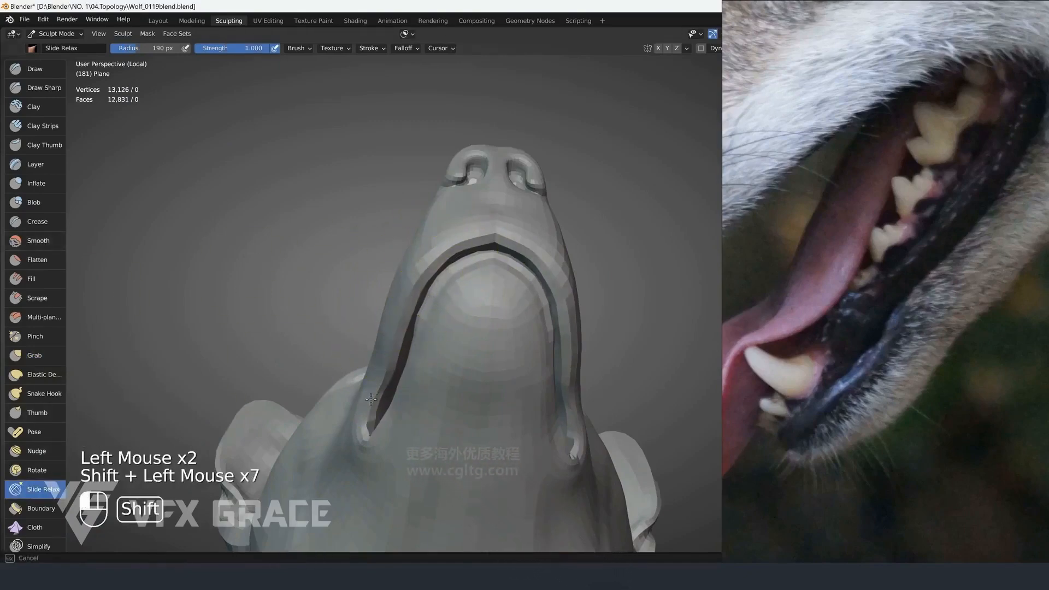
middle_click_drag(371, 420, 362, 421)
key("ctrl+z")
left_click_drag(363, 421, 322, 375, "shift")
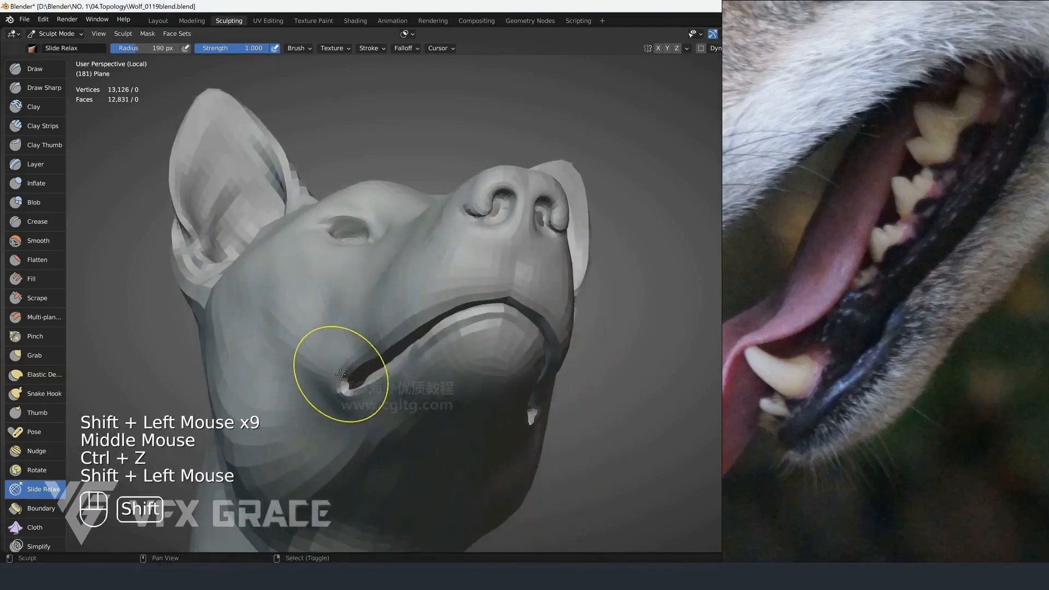
Try relaxing the mesh inside the mouth corner with the Slide Relax brush
middle_click_drag(323, 375, 396, 306)
scroll(360, 398, "up", 2)
scroll(421, 298, "up", 2)
left_click_drag(395, 305, 437, 322, "shift")
key("ctrl+z")
Add an edge loop at the mouth corner in Edit Mode and return to Sculpt Mode
key("Tab")
mouse_move(461, 328)
middle_mouse_down()
mouse_move(507, 272)
mouse_move(508, 248)
mouse_move(515, 266)
mouse_move(490, 287)
mouse_move(452, 290)
mouse_move(404, 273)
middle_mouse_up()
key("alt+a")
key("ctrl+r")
left_click(507, 273)
scroll(506, 273, "down", 3)
scroll(490, 286, "up", 2)
key("ctrl+Tab")
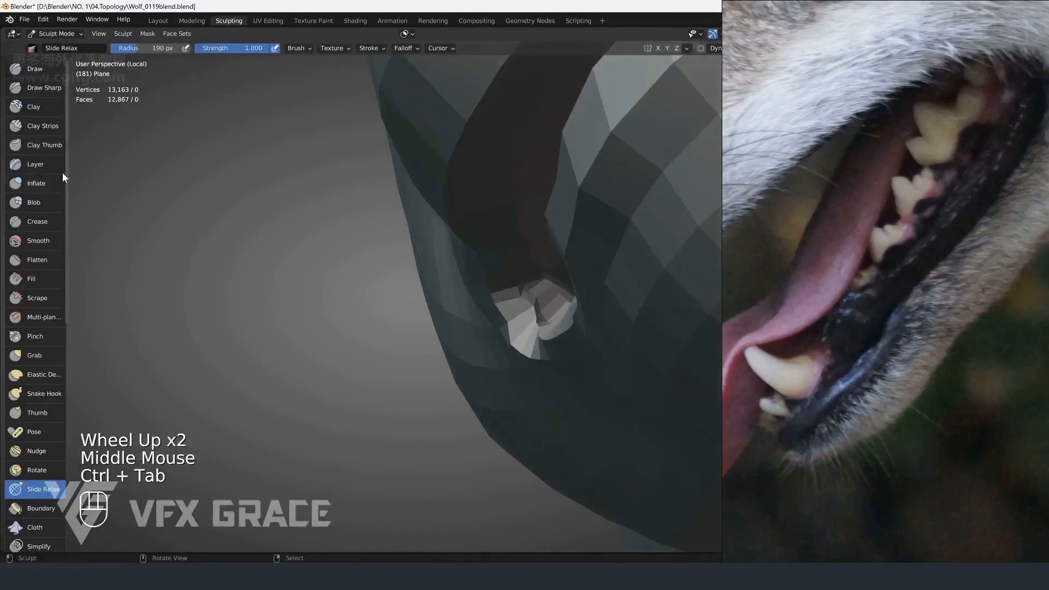
Inflate the pinched faces inside the mouth corner with the Inflate brush at 0.500 strength and a 270 px radius
left_click(31, 182)
key("f")
left_click(534, 285)
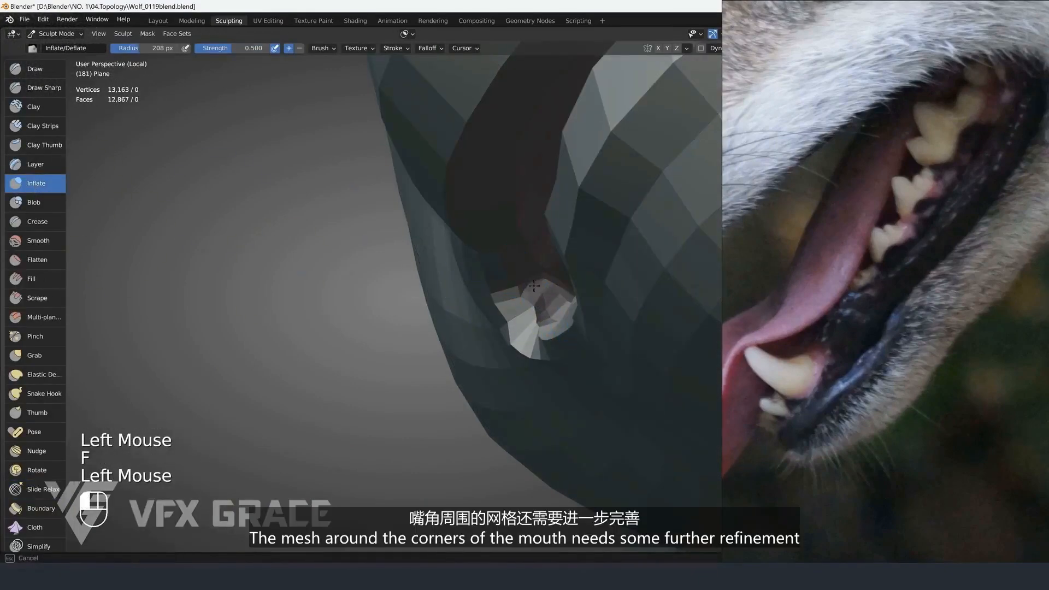
key("f")
left_click(540, 320)
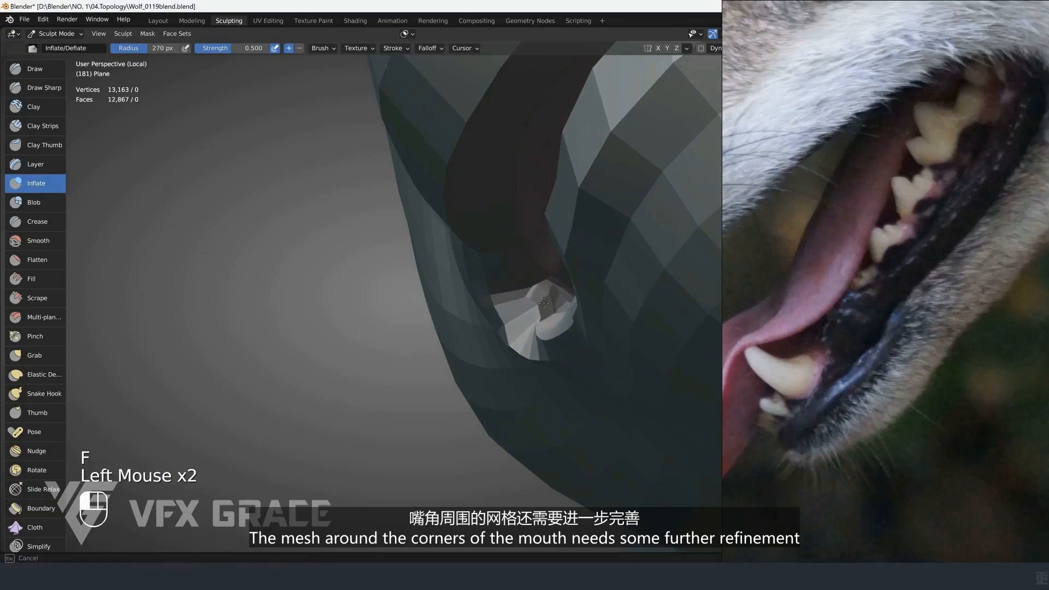
Try smoothing the distorted faces inside the mouth corner
left_click(537, 297, "shift")
key("ctrl+z")
key("ctrl+z")
left_click_drag(539, 294, 541, 291, "shift")
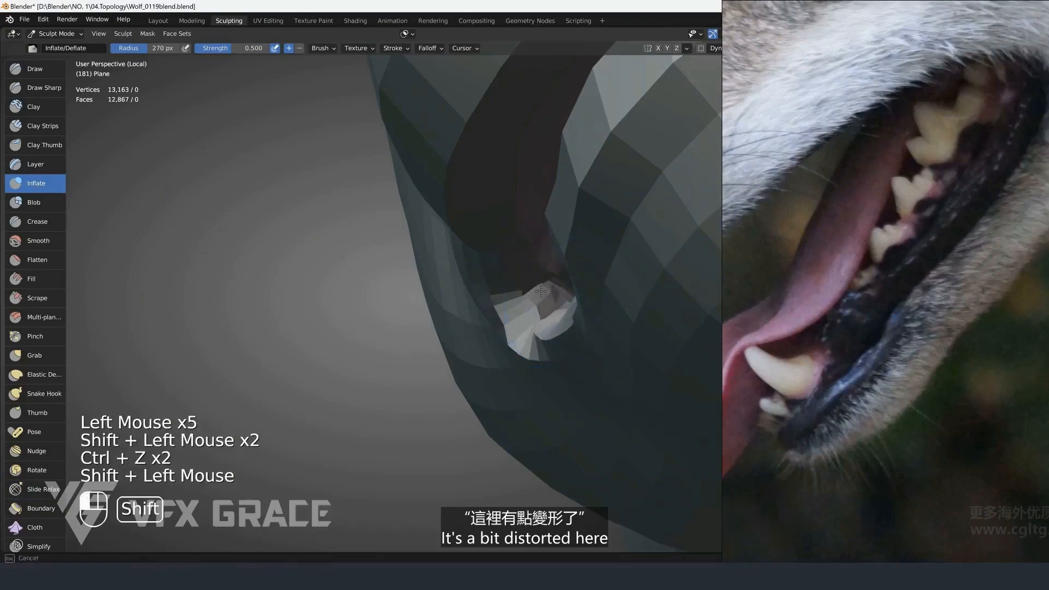
scroll(498, 326, "down", 3)
mouse_move(514, 331)
middle_mouse_down()
mouse_move(480, 298)
mouse_move(385, 308)
middle_mouse_up()
key("ctrl+z")
key("ctrl+z")
Inflate the mouth corner's inner edge from the side and undo the last stroke
left_click(363, 244)
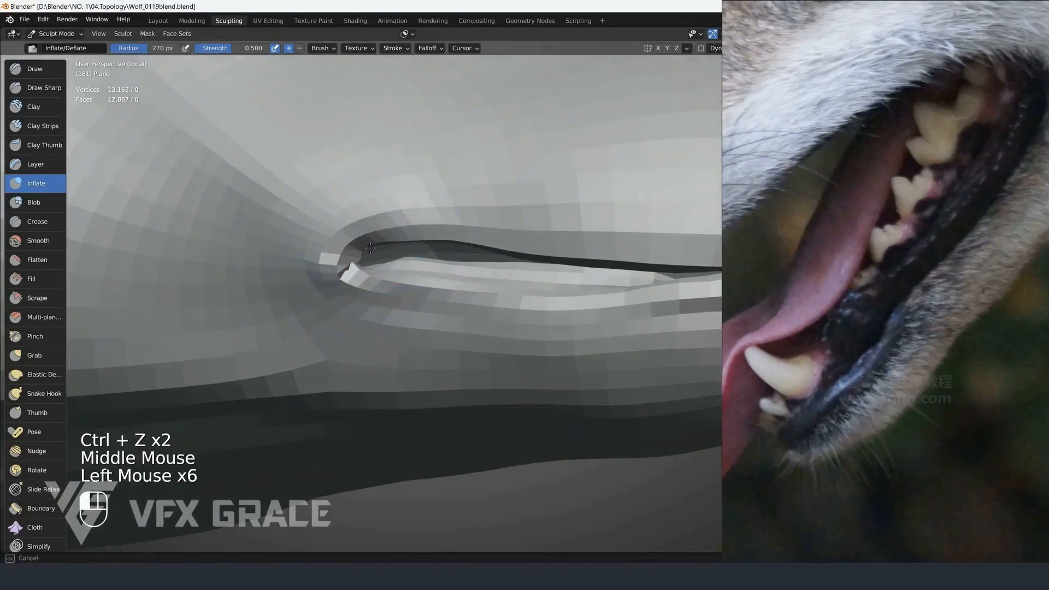
middle_click_drag(550, 303, 475, 287)
left_click(475, 288)
scroll(412, 262, "down", 3)
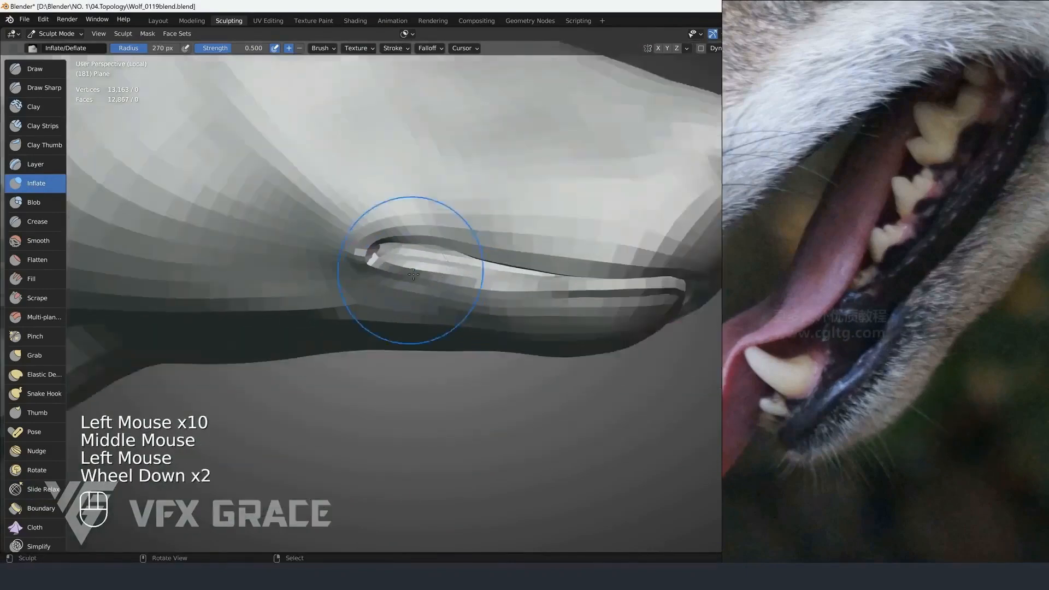
key("ctrl+z")
Relax the faces around the mouth corner with the Slide Relax brush at strength 1.000
scroll(440, 253, "up", 2)
mouse_move(440, 252)
middle_mouse_down()
mouse_move(517, 290)
mouse_move(355, 297)
middle_mouse_up()
key("f")
scroll(437, 293, "down", 2)
key("f")
scroll(355, 298, "up", 2)
left_click(33, 489)
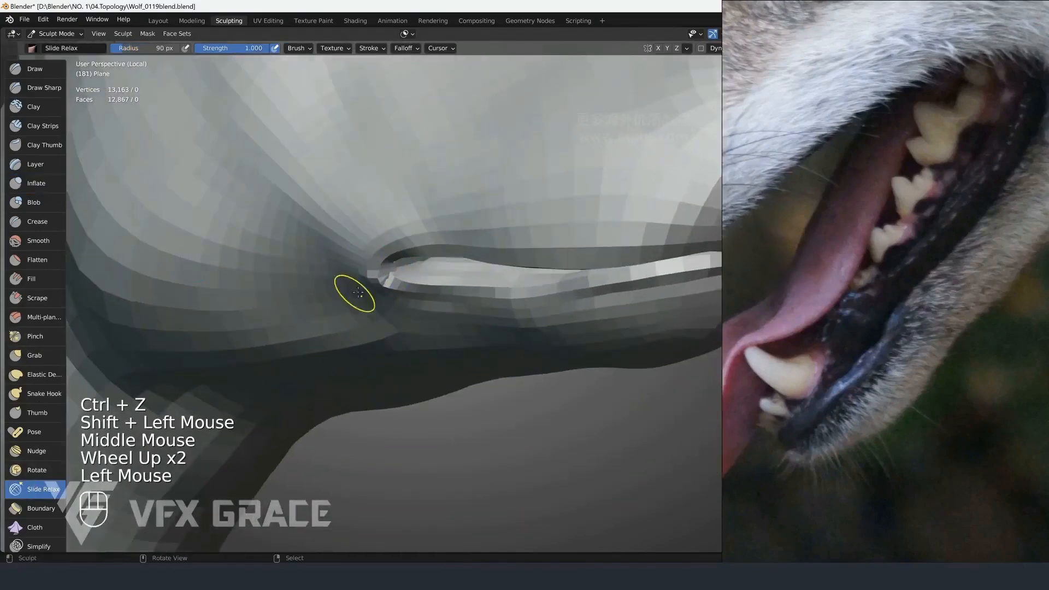
left_click(456, 297)
middle_click_drag(456, 297, 446, 307)
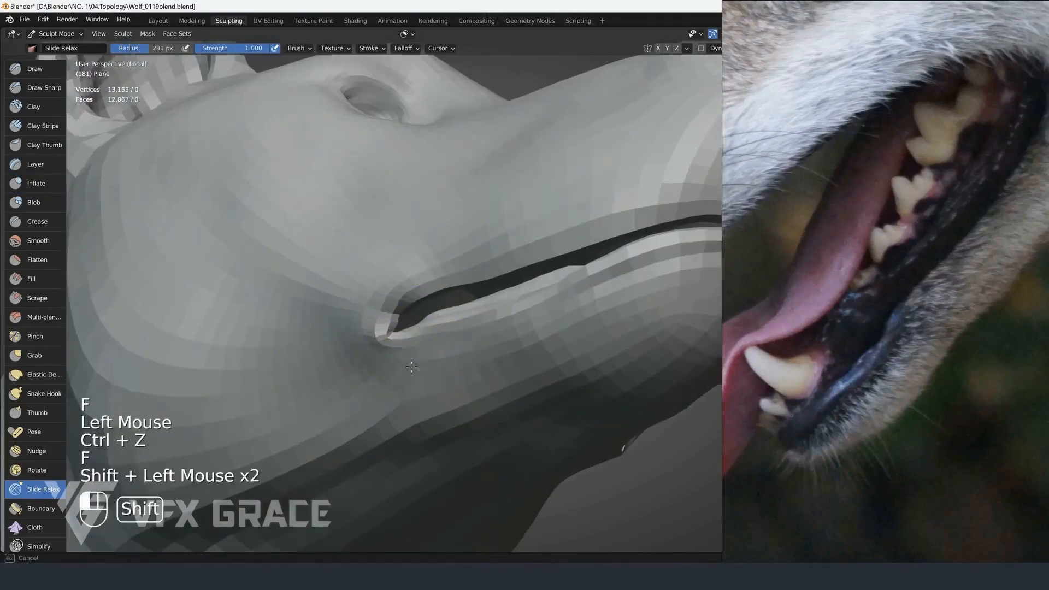
Undo the stray stroke and relax the crowded faces inside the mouth corner with Slide Relax at a 500 px radius
scroll(468, 269, "up", 3)
middle_click_drag(384, 291, 328, 336)
scroll(562, 222, "up", 2)
left_click(597, 198, "shift")
key("ctrl+z")
key("f")
left_click(279, 238, "shift")
left_click(278, 237, "shift")
left_click(278, 237, "shift")
left_click(290, 234, "shift")
left_click(289, 235, "shift")
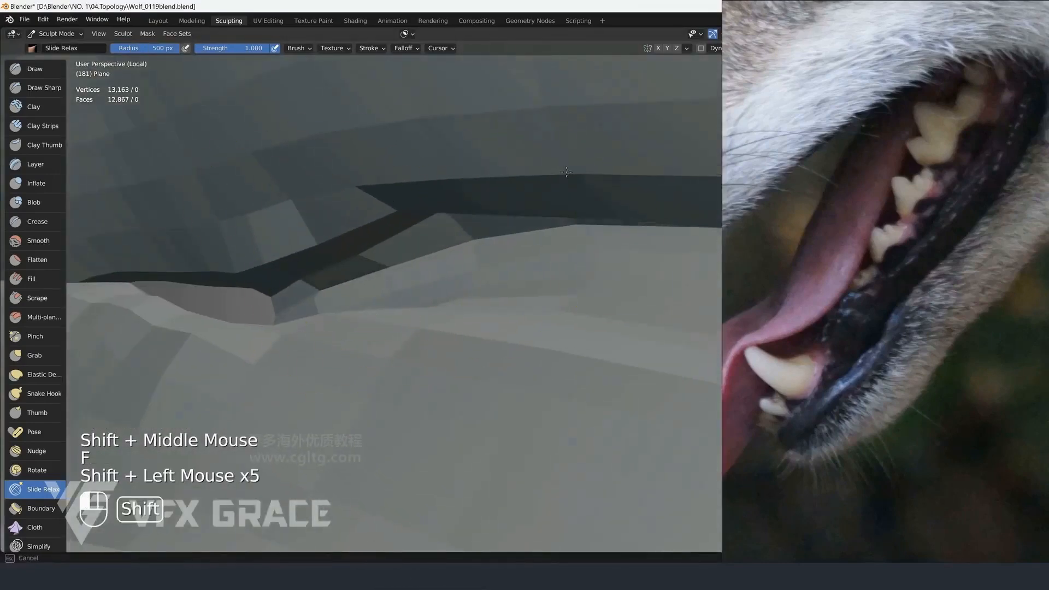
Relax the faces along the inner lower lip beside the mouth corner with repeated strokes
middle_click_drag(290, 235, 326, 339, "shift")
left_click(439, 252, "shift")
left_click(326, 339, "shift")
left_click(326, 340, "shift")
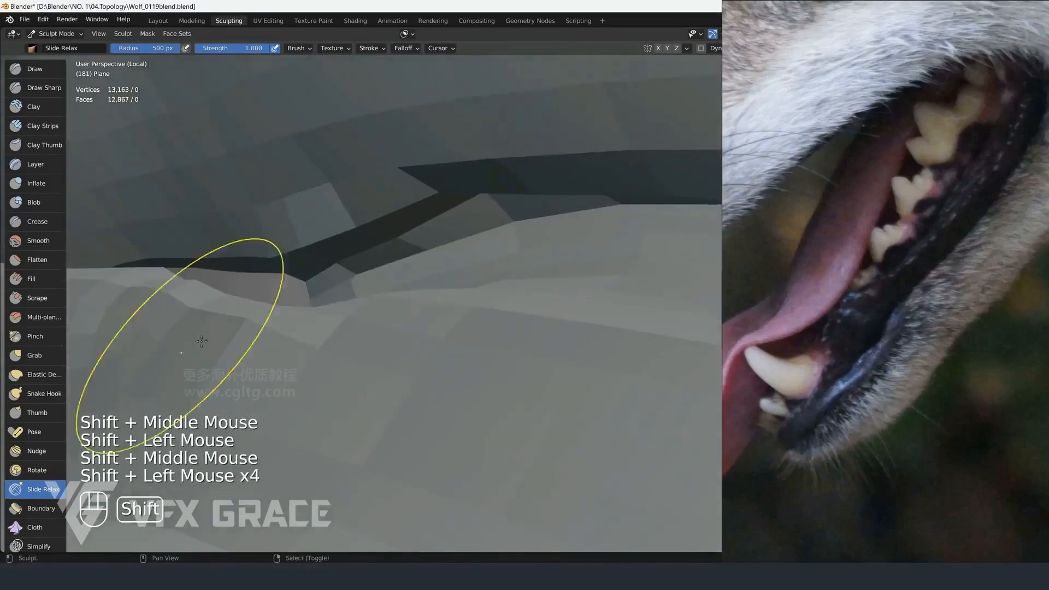
middle_click_drag(201, 341, 245, 333, "shift")
Smooth the fold inside the mouth corner with the Smooth brush at a 215 px radius and 0.528 strength
mouse_move(246, 333)
middle_mouse_down()
mouse_move(325, 328)
mouse_move(369, 351)
mouse_move(376, 322)
middle_mouse_up()
key("g")
key("f")
middle_click_drag(377, 323, 355, 320, "shift")
middle_click_drag(355, 319, 349, 311, "ctrl")
left_click(37, 241)
middle_click_drag(444, 358, 456, 333)
middle_click_drag(456, 333, 461, 345, "shift")
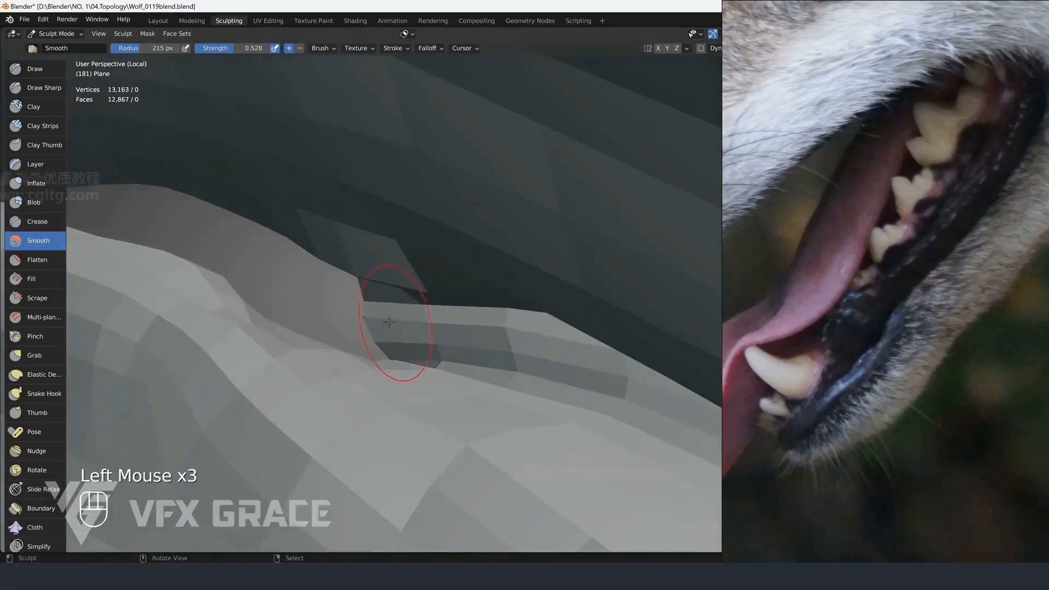
Reshape the fold where the mouth corner meets the inner lip using the Grab brush at 230 px, smoothing its edge
key("g")
key("f")
key("f")
middle_click_drag(416, 337, 299, 294)
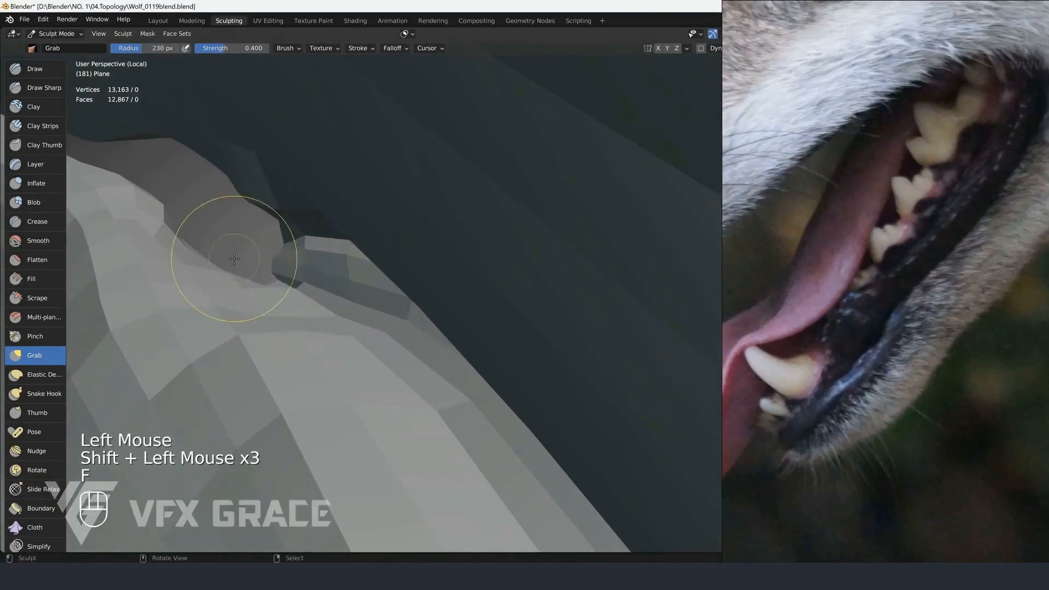
left_click_drag(278, 255, 279, 259, "shift")
Pull the inner lip edge toward the narrow gap beside the mouth corner and smooth the surrounding faces
middle_click_drag(306, 306, 389, 284)
middle_click_drag(389, 284, 426, 281, "shift")
mouse_move(425, 282)
middle_mouse_down()
mouse_move(478, 290)
mouse_move(473, 278)
middle_mouse_up()
left_click_drag(472, 277, 473, 281)
mouse_move(403, 221)
left_mouse_down("shift")
mouse_move(551, 220)
mouse_move(579, 235)
mouse_move(546, 256)
left_mouse_up("shift")
left_click_drag(436, 298, 457, 290)
mouse_move(445, 278)
left_mouse_down("shift")
mouse_move(436, 287)
mouse_move(448, 257)
left_mouse_up("shift")
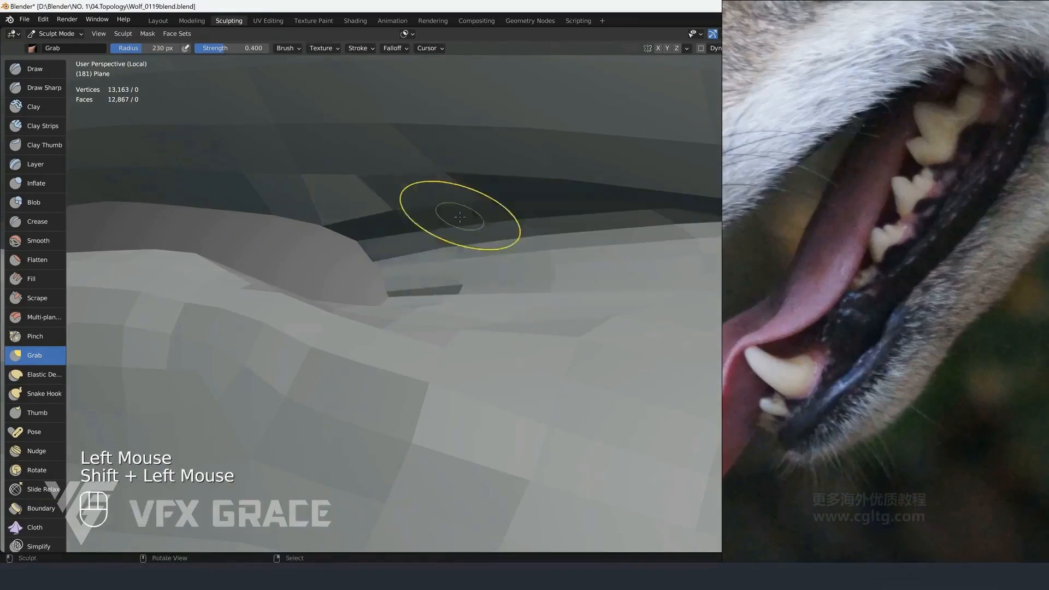
Smooth the inner lower lip rim with a long stroke running forward from the mouth corner
scroll(459, 214, "down", 2)
middle_click_drag(459, 218, 464, 246)
mouse_move(465, 246)
middle_mouse_down("shift")
mouse_move(470, 273)
mouse_move(464, 257)
middle_mouse_up("shift")
middle_click_drag(464, 257, 402, 263)
middle_click_drag(402, 262, 352, 262)
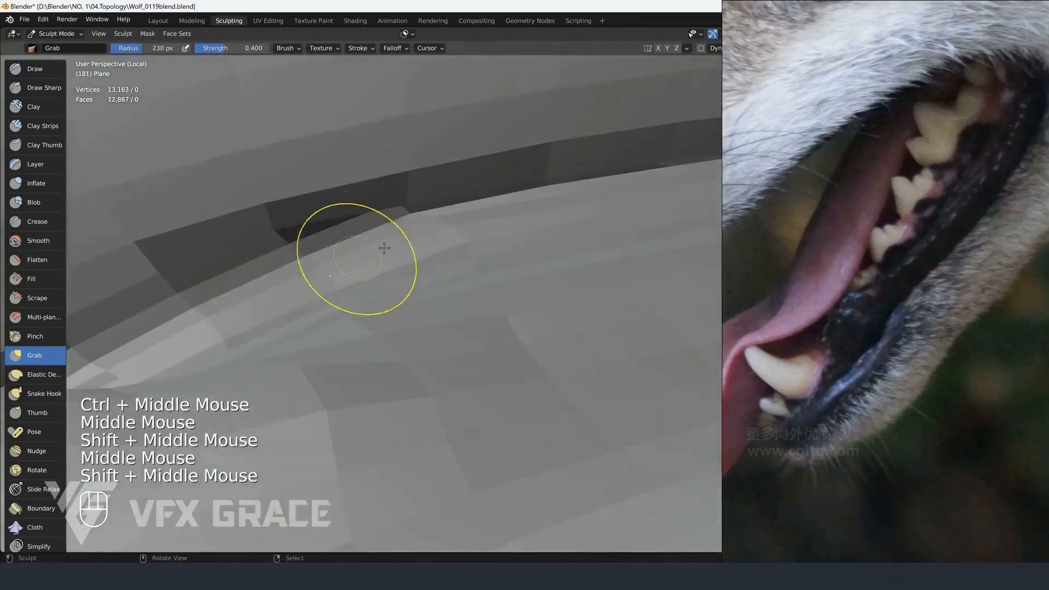
mouse_move(351, 262)
left_mouse_down("shift")
mouse_move(306, 256)
mouse_move(699, 158)
left_mouse_up("shift")
Smooth the uneven lip faces from inside the mouth
middle_click_drag(672, 164, 382, 237, "shift")
scroll(382, 238, "down", 1)
mouse_move(382, 237)
middle_mouse_down()
mouse_move(347, 255)
mouse_move(415, 237)
mouse_move(482, 234)
mouse_move(475, 242)
middle_mouse_up()
scroll(424, 237, "up", 1)
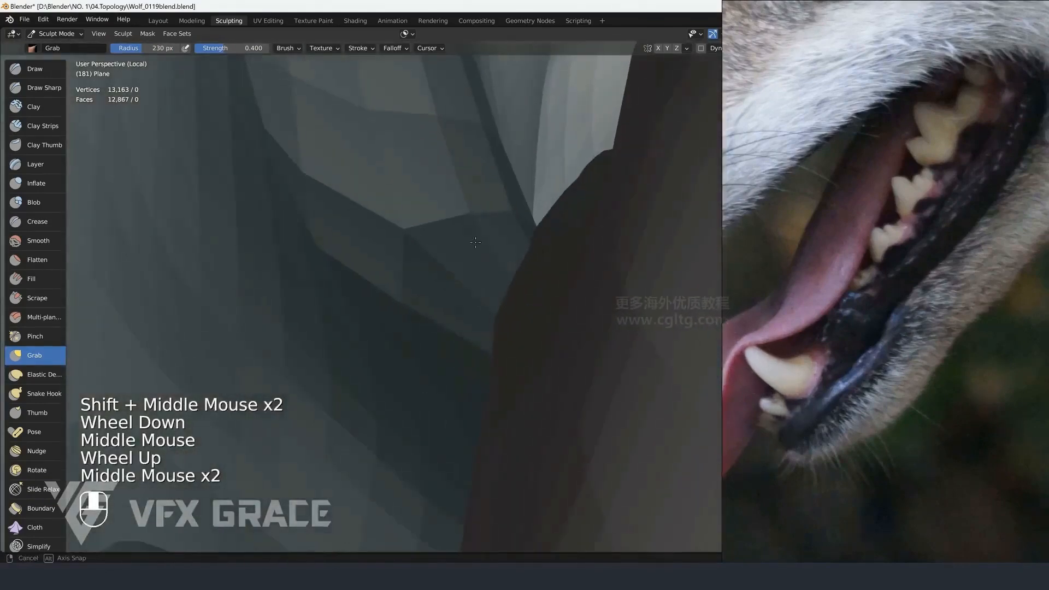
middle_click_drag(507, 304, 409, 217)
left_click_drag(409, 217, 409, 217, "shift")
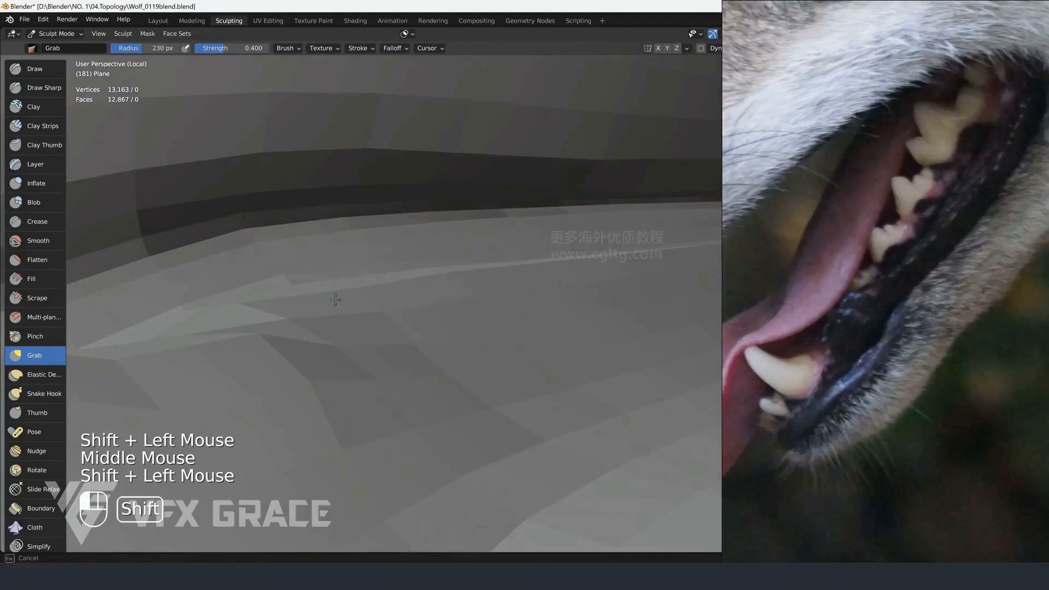
Enlarge the Grab brush to 443 px and adjust the lip surface around the mouth corner from inside the mouth
middle_click_drag(233, 346, 300, 306)
middle_click_drag(300, 306, 393, 270, "shift")
middle_click_drag(393, 271, 432, 281, "shift")
middle_click_drag(431, 282, 201, 278, "shift")
scroll(373, 388, "down", 1)
middle_click_drag(373, 388, 317, 333)
key("g")
key("f")
left_click(312, 330)
middle_click_drag(372, 301, 471, 223)
scroll(472, 223, "up", 1)
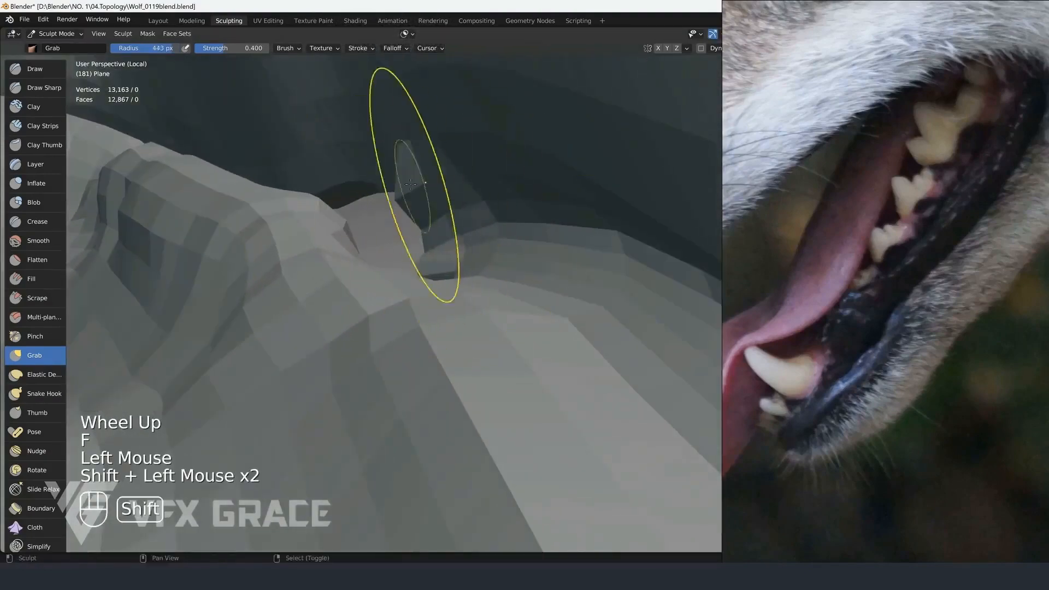
Pull the inner lip rim behind the mouth corner into shape with Grab at 486 px and smooth it
double_click(542, 230)
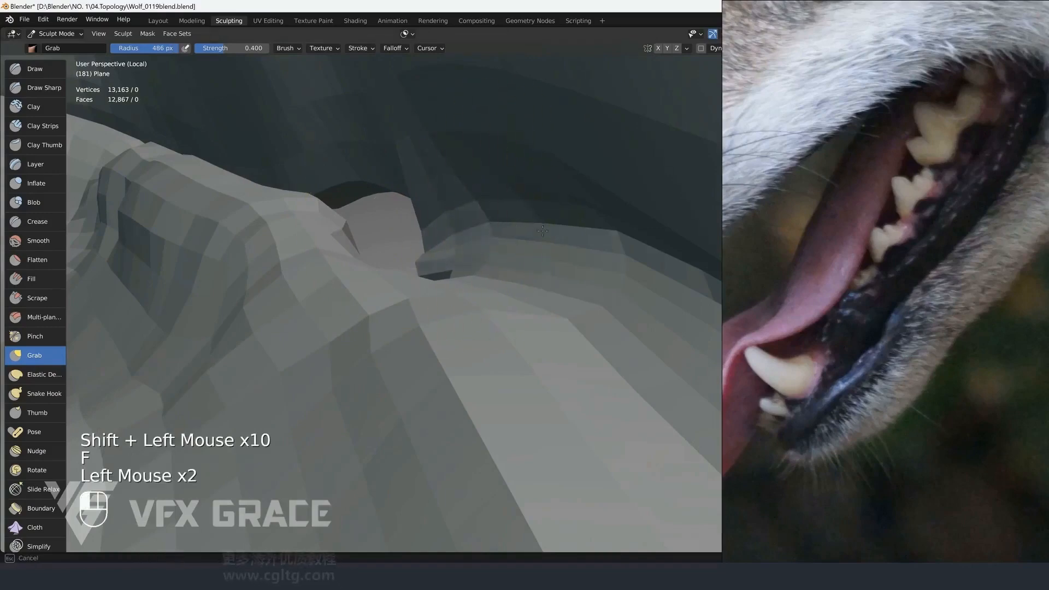
left_click_drag(552, 257, 562, 259)
left_click_drag(562, 259, 565, 259, "shift")
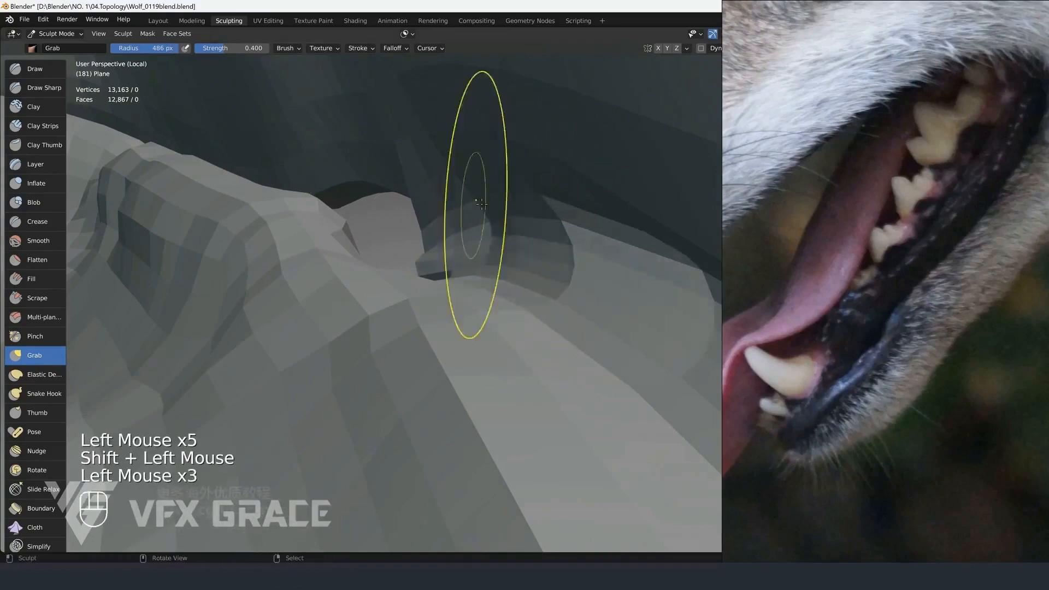
left_click_drag(506, 214, 486, 205, "shift")
mouse_move(486, 205)
middle_mouse_down()
mouse_move(428, 177)
mouse_move(446, 184)
middle_mouse_up()
left_click_drag(429, 237, 407, 229)
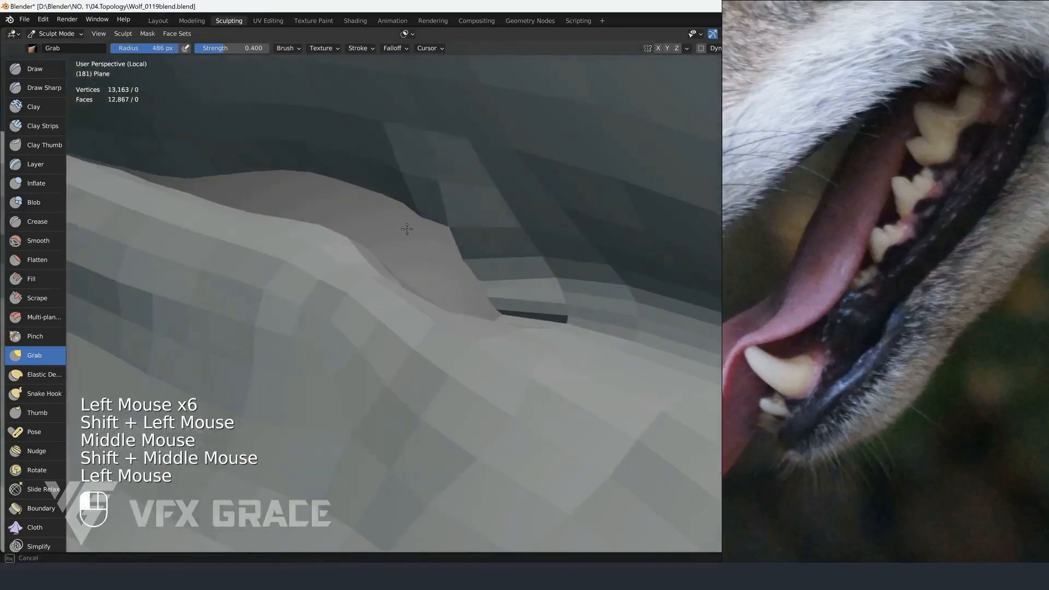
Smooth the upper edge of the mouth corner's inner fold at a 234 px radius
middle_click_drag(453, 241, 484, 233)
key("f")
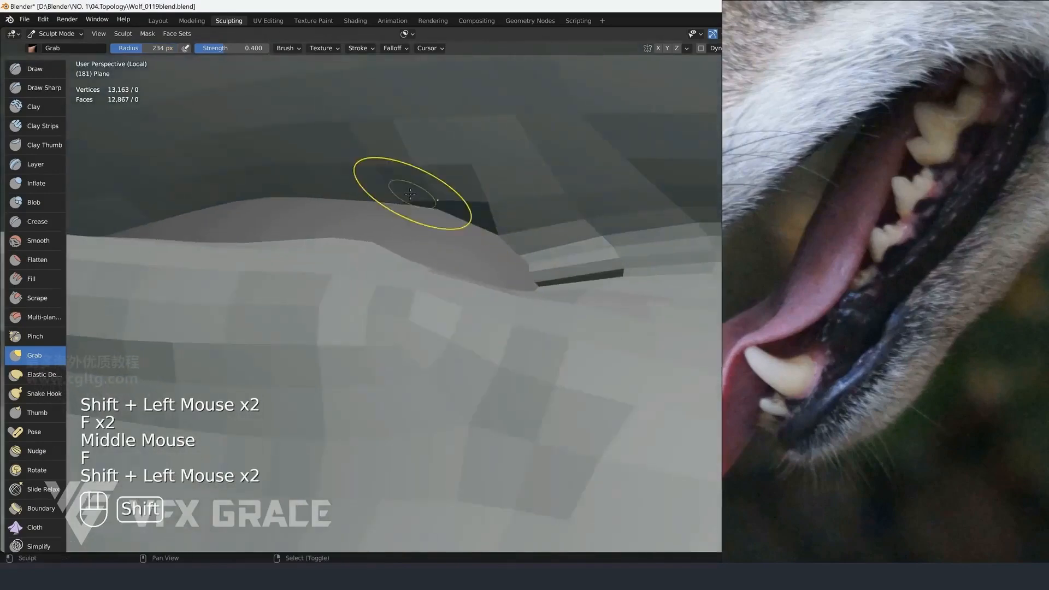
left_click(410, 193, "shift")
Refine the depth of the mouth corner's inner fold with Grab at 402 px and smooth it
middle_click_drag(410, 193, 559, 240)
key("f")
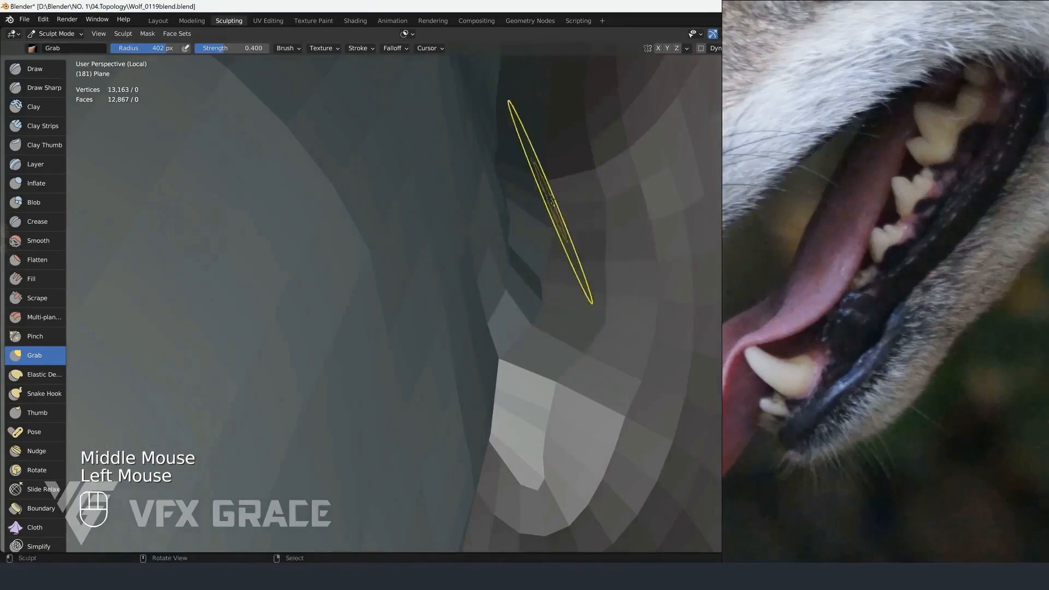
left_click(405, 207, "shift")
middle_click_drag(434, 220, 348, 181)
left_click(382, 196, "shift")
left_click(432, 196)
Smooth the gap below the mouth corner's fold with the brush at a 345 px radius
middle_click_drag(431, 196, 459, 257)
key("f")
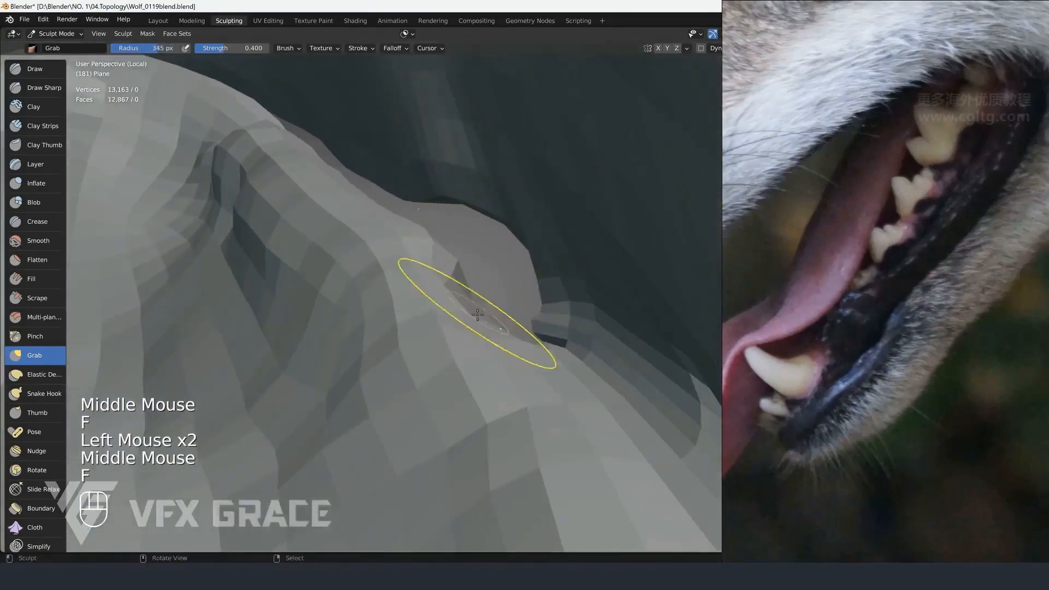
left_click(539, 326, "shift")
Try moving the lip line from below the muzzle with Grab at 500 px, and undo the stroke
mouse_move(538, 326)
middle_mouse_down()
mouse_move(571, 291)
mouse_move(435, 251)
mouse_move(486, 179)
mouse_move(420, 159)
middle_mouse_up()
scroll(564, 295, "down", 1)
scroll(435, 250, "down", 4)
key("f")
middle_click_drag(494, 295, 480, 305)
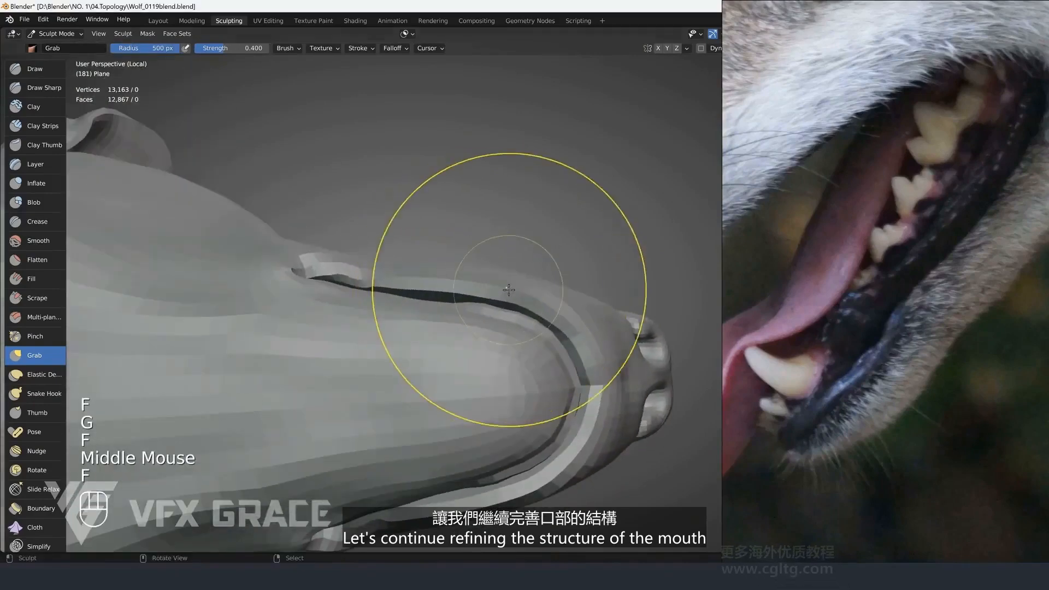
key("f")
left_click(464, 298)
key("ctrl+z")
Narrow the gap between the upper and lower lips with the Grab brush, seen from below the muzzle
key("alt+a")
key("alt+a")
key("f")
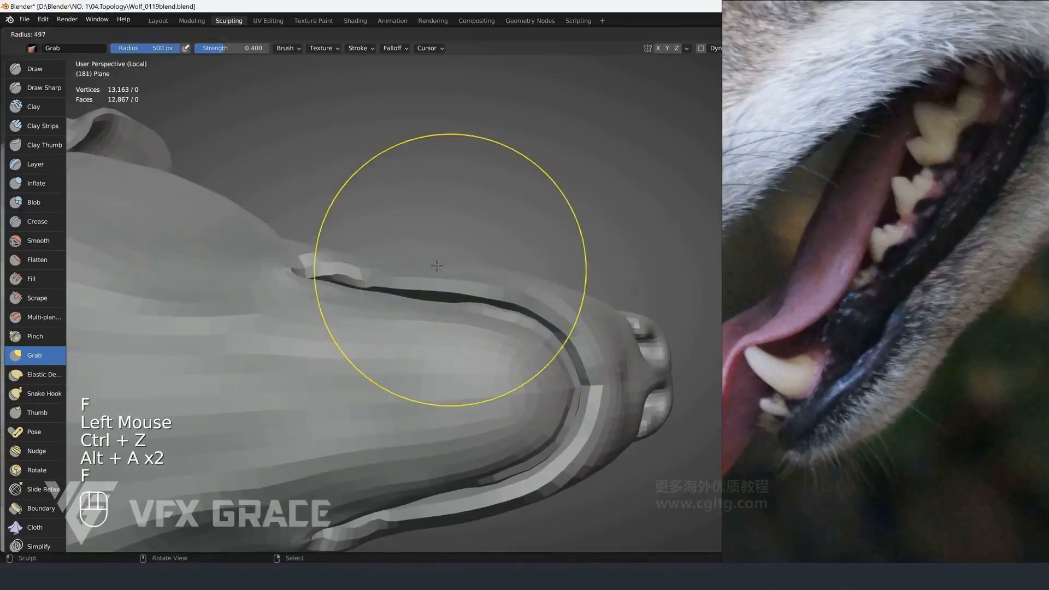
left_click(435, 282)
key("f")
key("f")
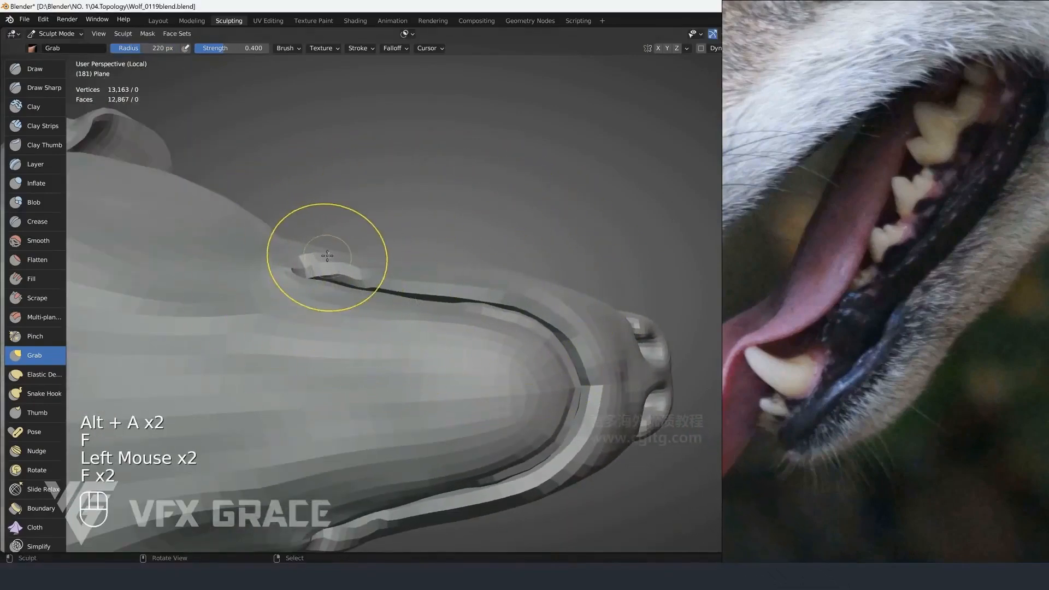
Move the lip line along the side and front of the muzzle with Grab at 139 px
middle_click_drag(367, 269, 455, 292)
key("f")
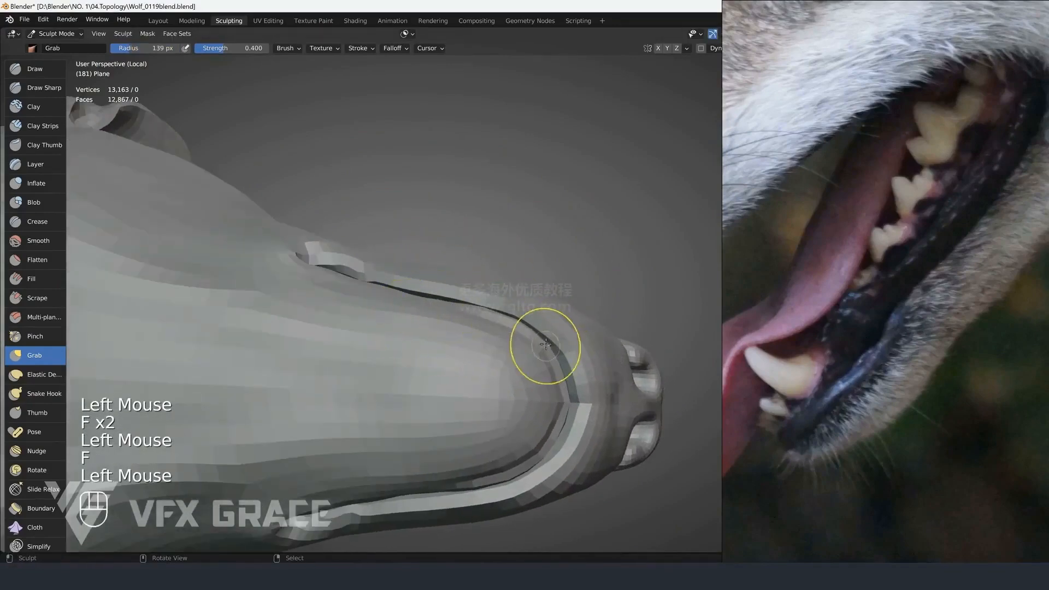
scroll(545, 345, "down", 2)
middle_click_drag(524, 328, 388, 351)
middle_click_drag(377, 267, 350, 377)
scroll(443, 307, "down", 2)
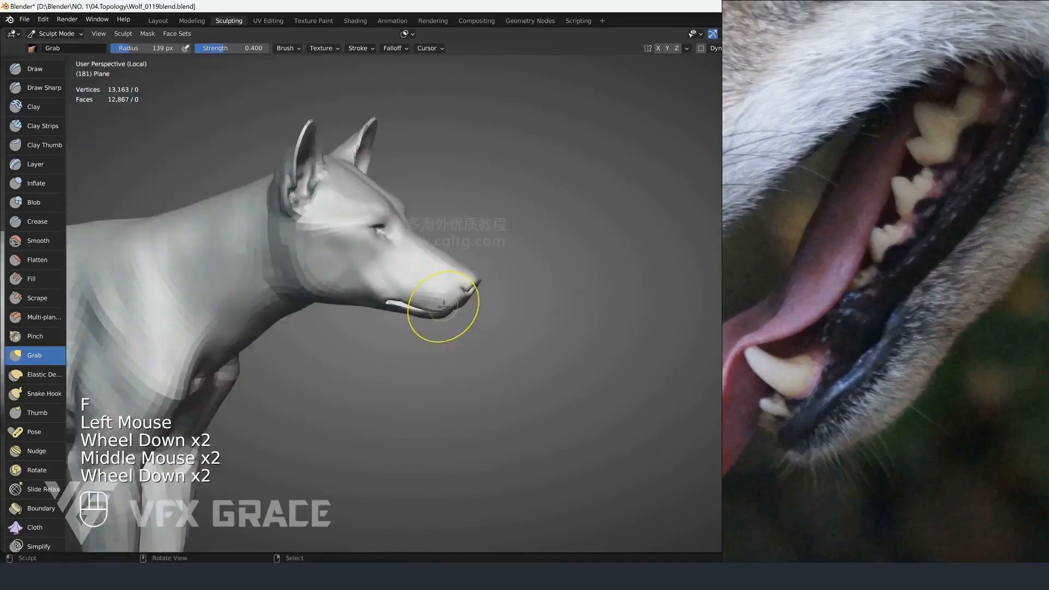
Adjust and smooth the upper lip's front center from below with the brush at 60 px
scroll(443, 307, "down", 1)
middle_click_drag(443, 307, 435, 241)
scroll(435, 241, "up", 4)
key("f")
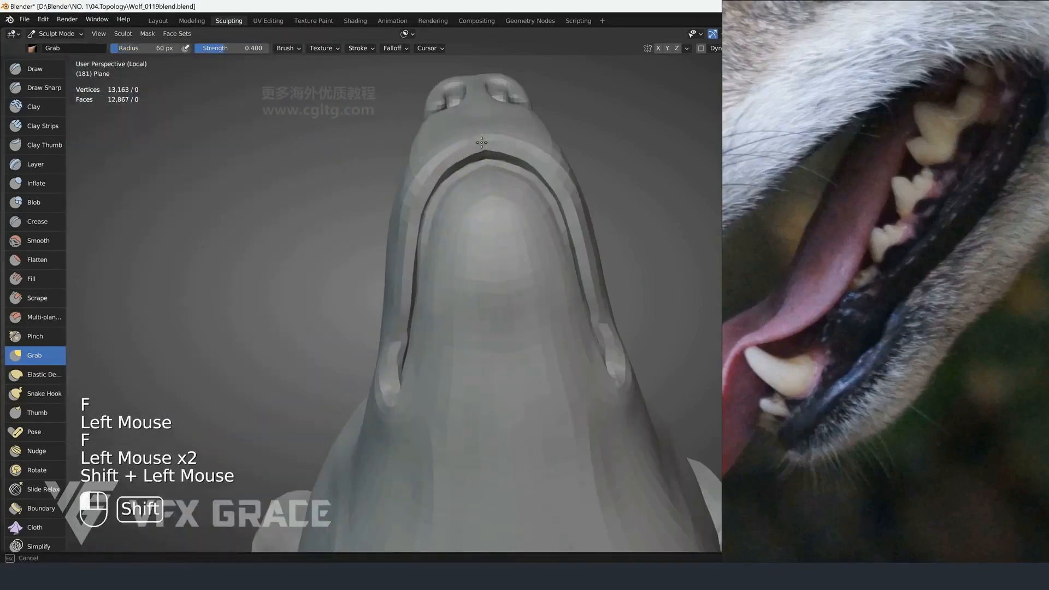
mouse_move(481, 143)
middle_mouse_down()
mouse_move(491, 279)
mouse_move(335, 281)
mouse_move(411, 280)
mouse_move(432, 322)
mouse_move(449, 306)
mouse_move(455, 265)
middle_mouse_up()
Reshape the front of the lower lip and chin in side view with Grab at 170 px
scroll(457, 297, "down", 4)
left_click(453, 323)
middle_click_drag(456, 265, 458, 216, "ctrl")
key("d")
left_click(461, 283)
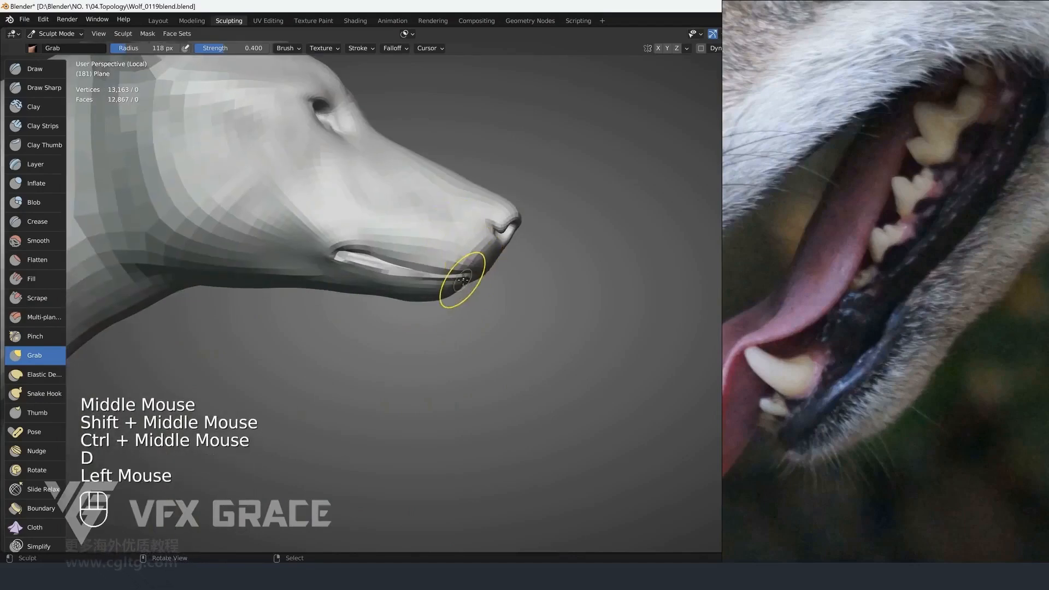
key("d")
key("f")
left_click(465, 279)
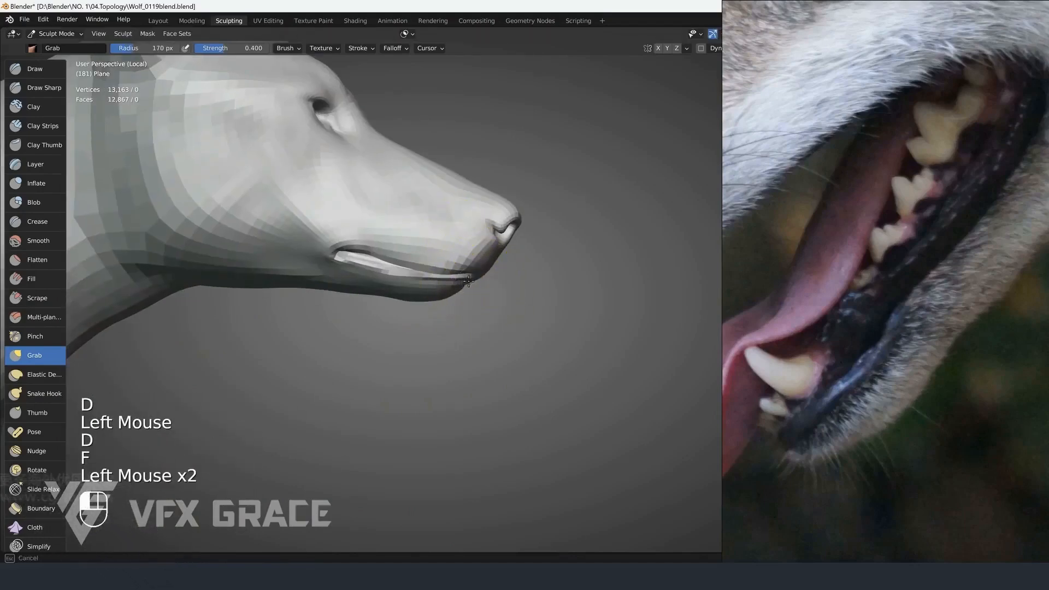
Refine the lower jaw's underside and the chin profile with Grab at 181 px
key("f")
middle_click_drag(397, 292, 461, 298)
left_click(418, 297)
key("f")
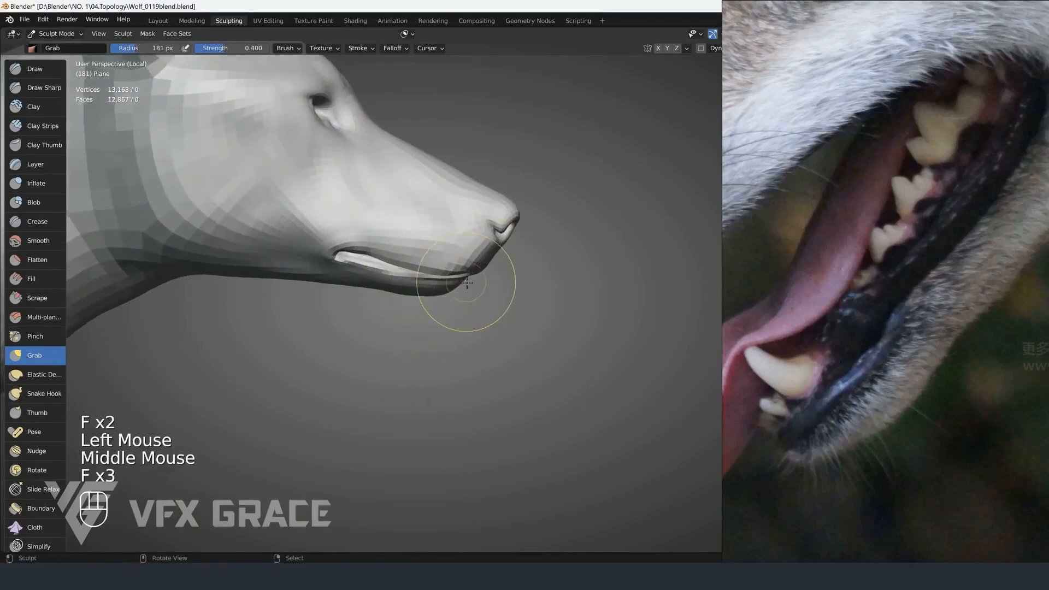
left_click_drag(466, 283, 431, 285)
Adjust the lower jaw's front curve from below with Grab strokes at varying radii
mouse_move(432, 285)
middle_mouse_down()
mouse_move(368, 227)
mouse_move(421, 225)
mouse_move(430, 207)
mouse_move(414, 213)
middle_mouse_up()
scroll(422, 225, "up", 2)
key("f")
key("f")
mouse_move(414, 213)
left_mouse_down()
mouse_move(413, 235)
mouse_move(439, 206)
left_mouse_up()
key("f")
key("f")
left_click_drag(430, 226, 451, 191)
key("f")
Browse the wolf reference board and enlarge the photo of the howling white wolf
scroll(857, 224, "down", 6)
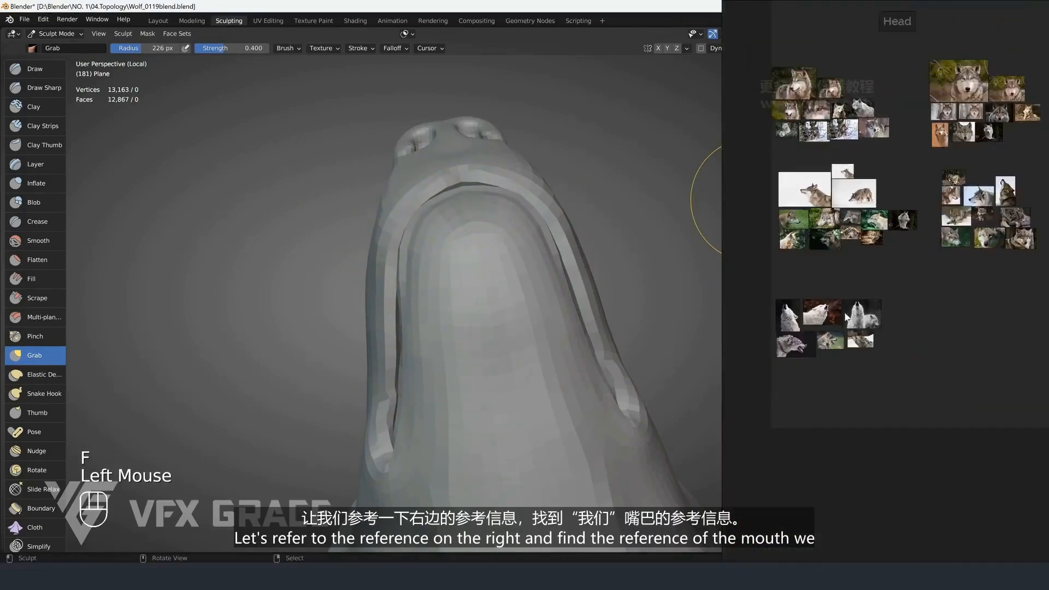
scroll(846, 316, "up", 5)
scroll(968, 299, "up", 2)
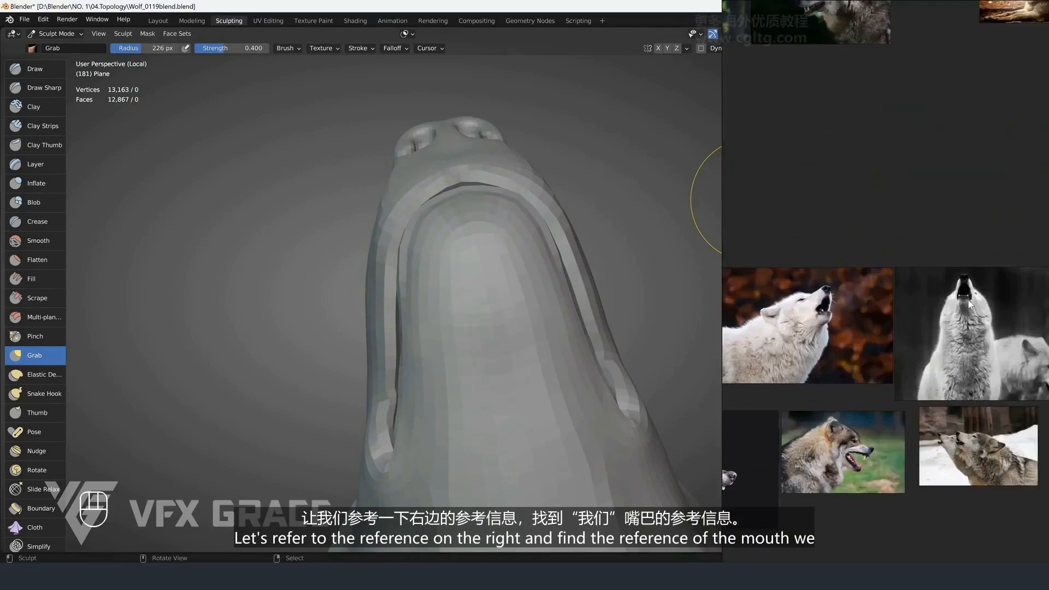
scroll(968, 300, "down", 5)
scroll(818, 317, "up", 8)
Reshape the chin's front curve and side from below with Grab at about 200 px, following the howling wolf photo
mouse_move(519, 320)
middle_mouse_down()
mouse_move(563, 295)
mouse_move(581, 305)
middle_mouse_up()
key("f")
left_click(506, 219)
left_click_drag(454, 192, 432, 216)
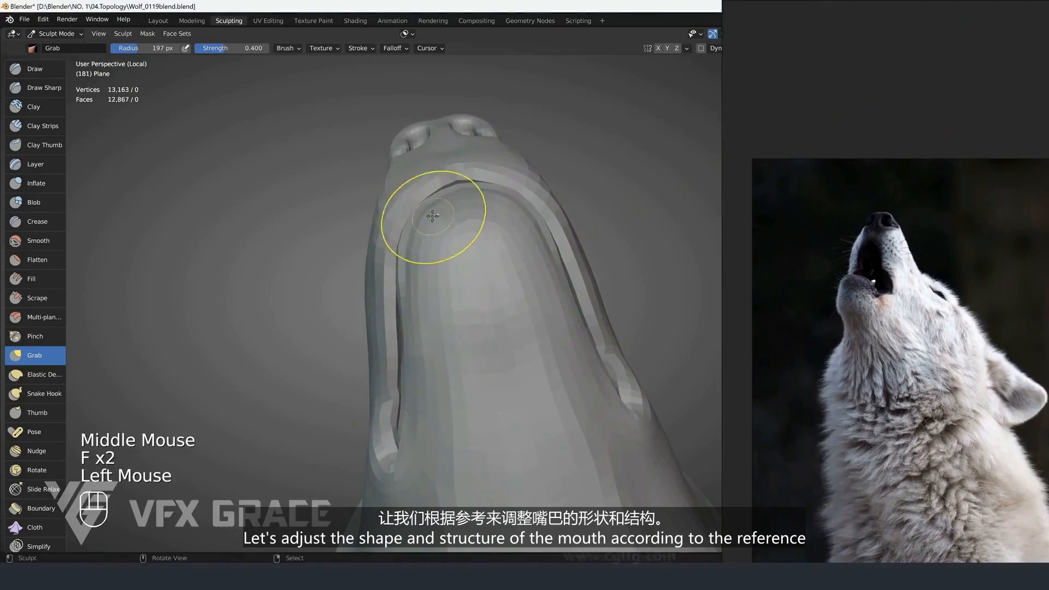
key("f")
left_click(414, 304)
left_click_drag(414, 303, 426, 309)
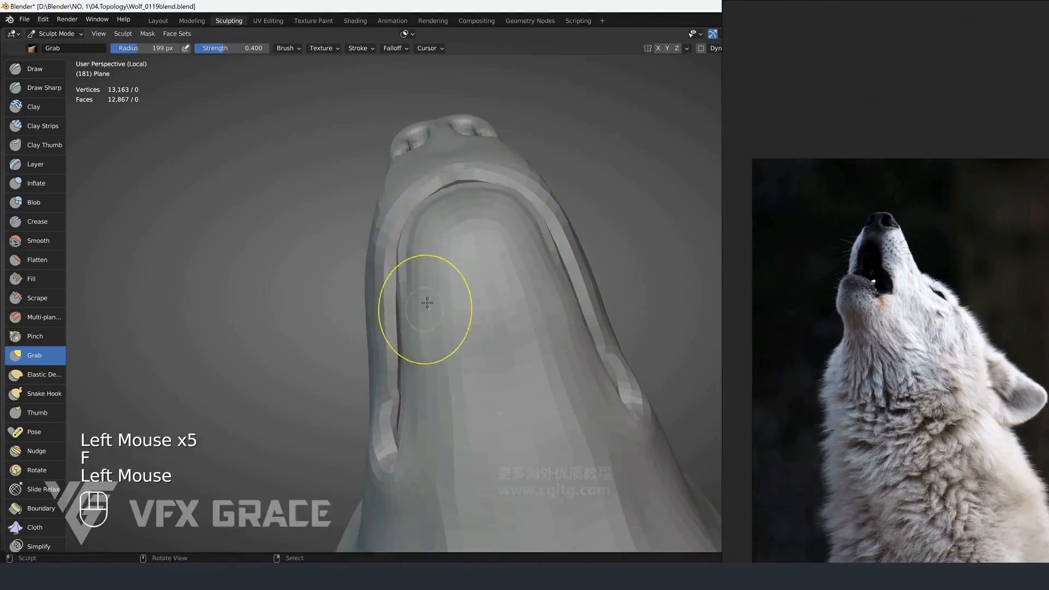
Refine the lower jaw's side contour and underside with further Grab strokes
middle_click_drag(426, 309, 382, 325)
key("f")
left_click(445, 324)
left_click_drag(445, 323, 456, 302)
left_click(444, 296)
middle_click_drag(445, 295, 459, 306)
key("f")
left_click(398, 356)
Adjust the lower lip near the mouth corner in side view with Grab at 250 px
middle_click_drag(402, 342, 362, 262)
key("f")
key("f")
left_click(306, 249)
key("f")
left_click(276, 234)
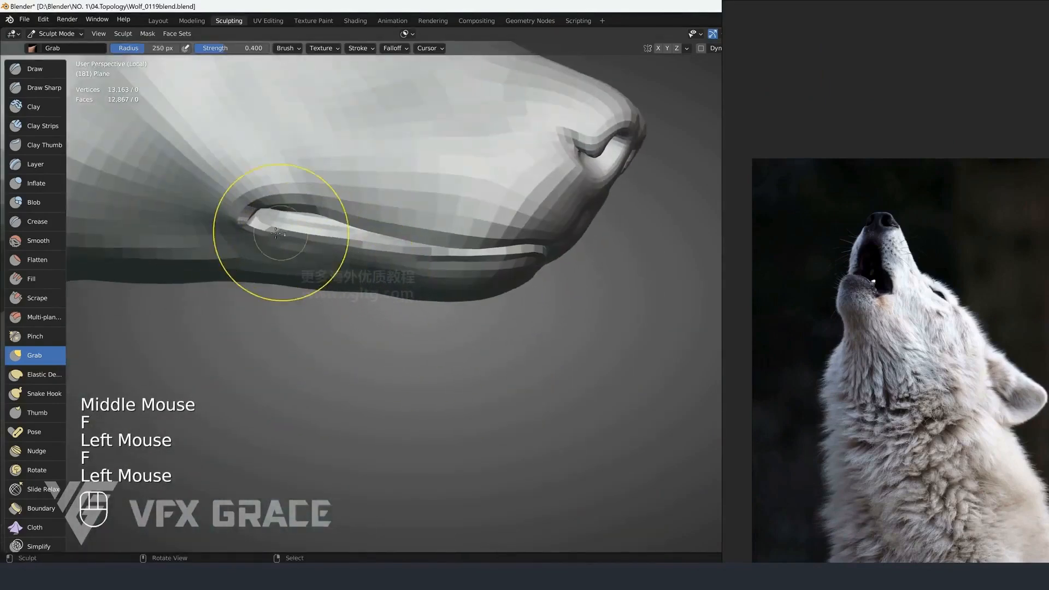
Adjust the lip edges near the mouth corner in side view with Grab, varying the brush radius between 260 and 124 px
left_click_drag(296, 242, 297, 250)
scroll(298, 250, "down", 2)
middle_click_drag(323, 252, 379, 273)
key("f")
left_click(346, 250)
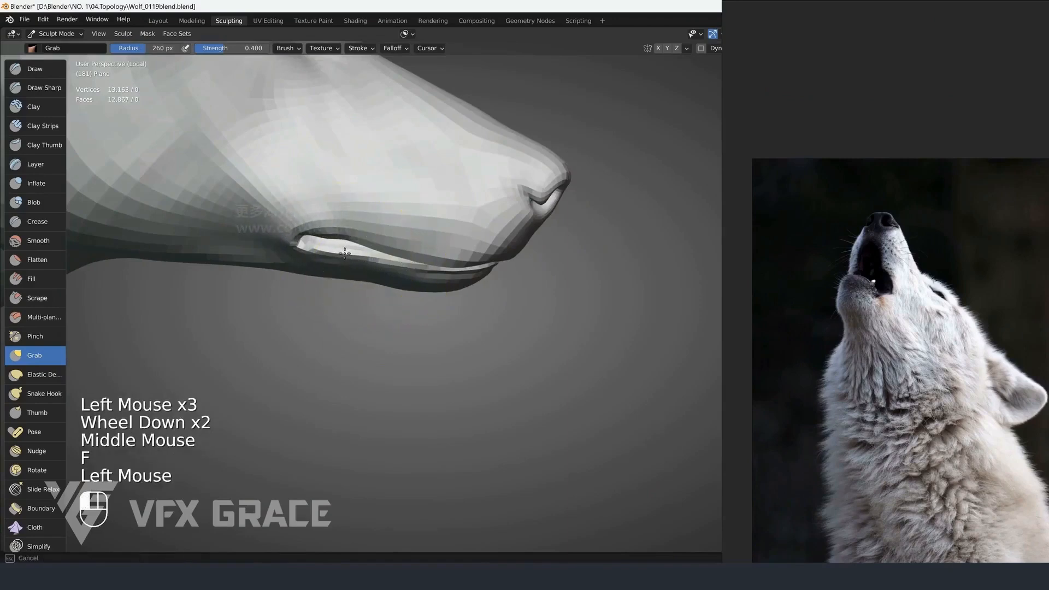
key("f")
left_click(338, 228)
key("f")
left_click(343, 238)
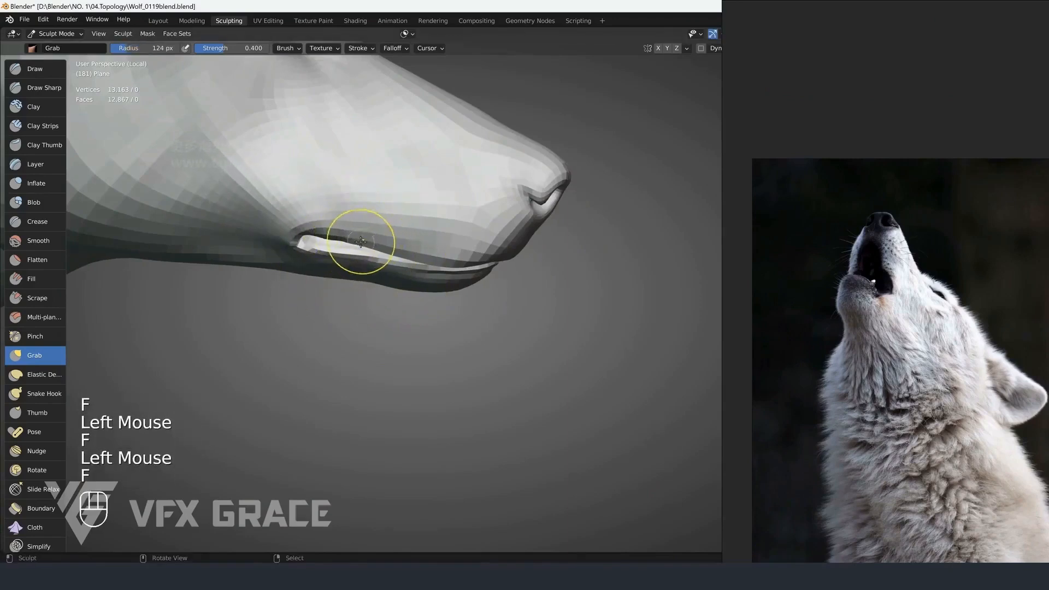
left_click(360, 241)
Nudge the mouth corner forward with Grab at about 168 px and undo the last stroke
key("f")
left_click(303, 237)
left_click_drag(303, 237, 315, 239)
middle_click_drag(315, 240, 313, 250)
key("f")
left_click(318, 250)
key("f")
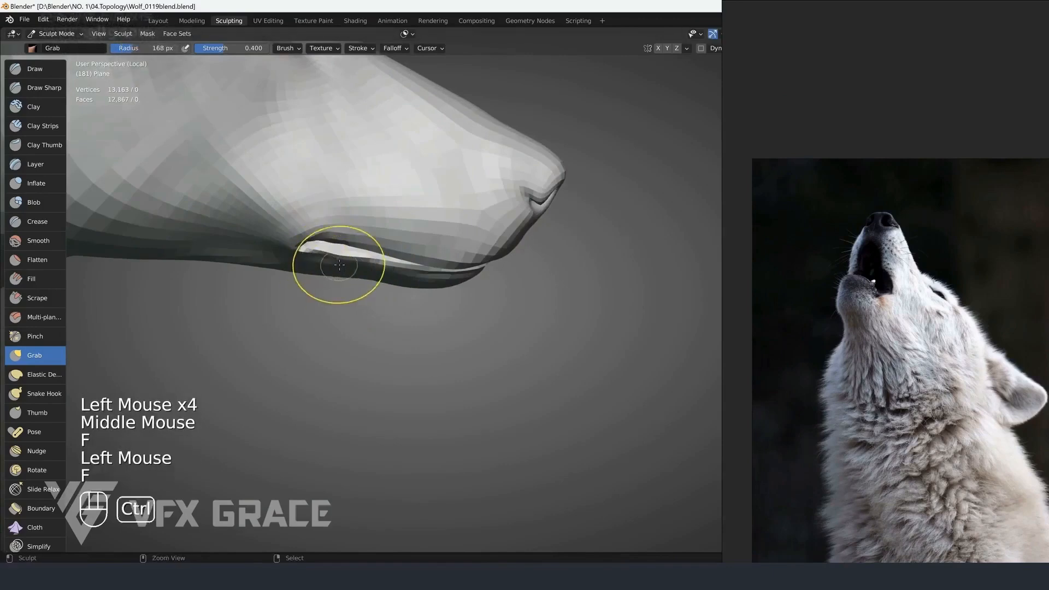
key("ctrl+z")
Refine the lower lip and jaw contour from the side with Grab at about 190 px
key("f")
left_click(352, 256)
scroll(351, 256, "down", 3)
mouse_move(351, 256)
middle_mouse_down()
mouse_move(310, 253)
mouse_move(410, 264)
mouse_move(385, 230)
mouse_move(398, 199)
mouse_move(379, 248)
mouse_move(401, 244)
mouse_move(403, 339)
mouse_move(417, 350)
middle_mouse_up()
key("f")
left_click(391, 261)
scroll(398, 198, "up", 2)
key("f")
left_click(352, 263)
scroll(345, 259, "down", 2)
Browse the wolf reference board for side, three-quarter and front views of the muzzle, and enlarge the front-facing portraits
scroll(844, 261, "down", 10)
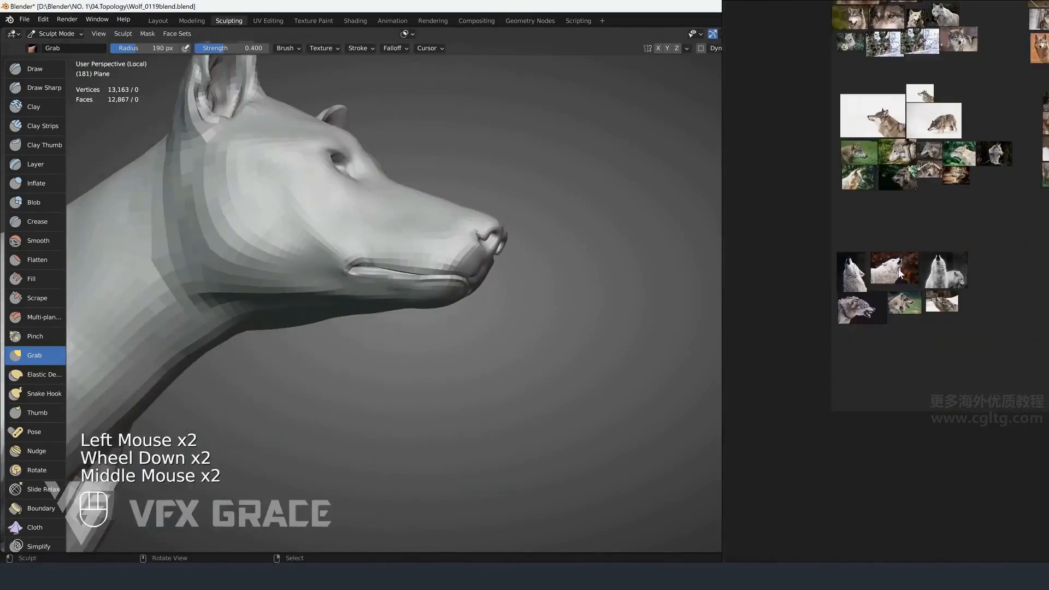
scroll(900, 273, "up", 5)
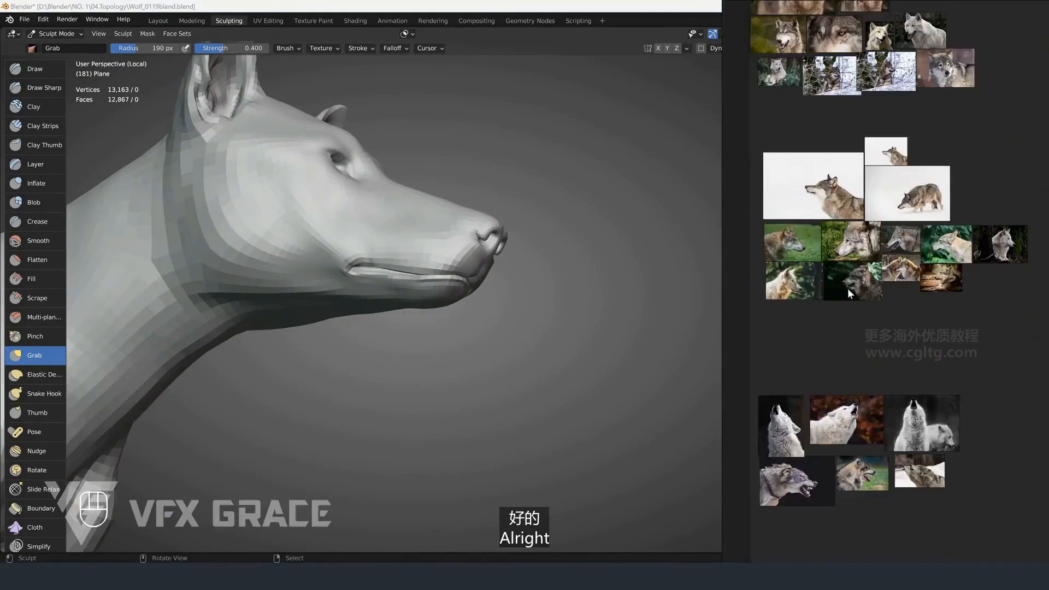
scroll(849, 290, "up", 5)
scroll(857, 258, "down", 9)
scroll(951, 246, "up", 6)
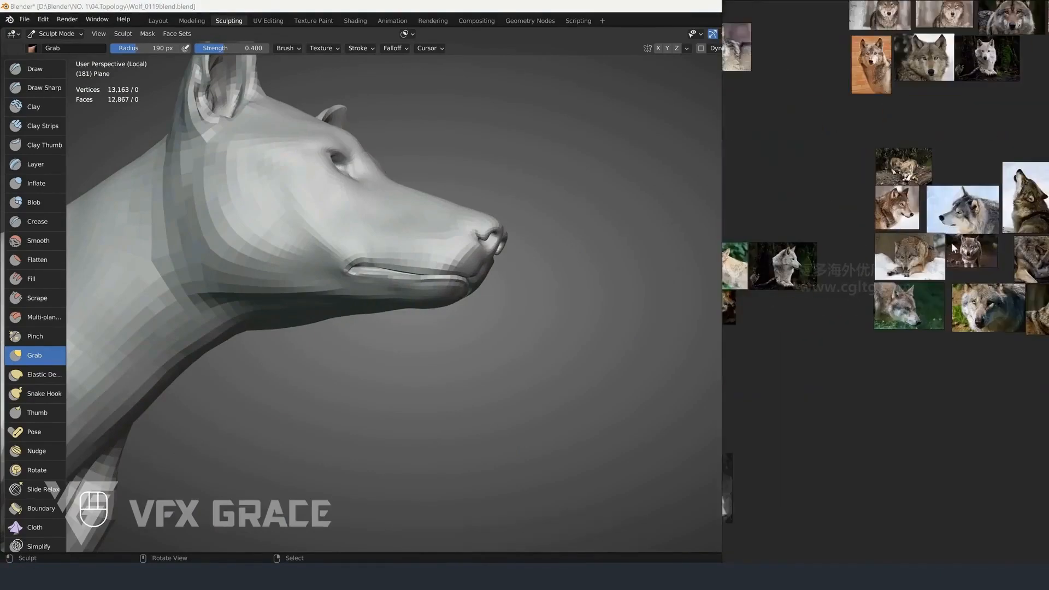
scroll(952, 245, "up", 2)
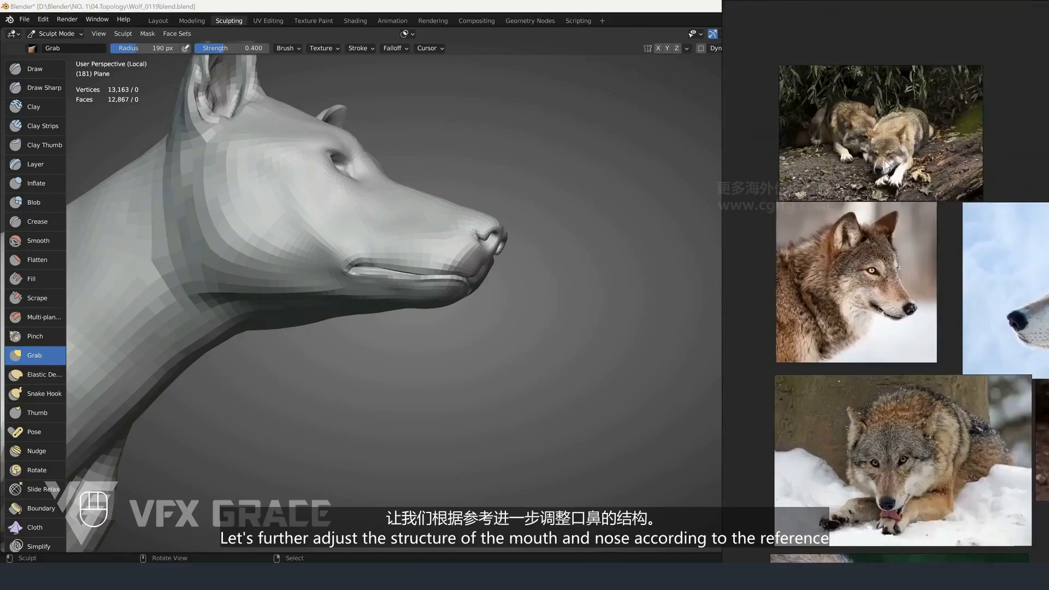
scroll(928, 273, "down", 6)
scroll(967, 321, "up", 7)
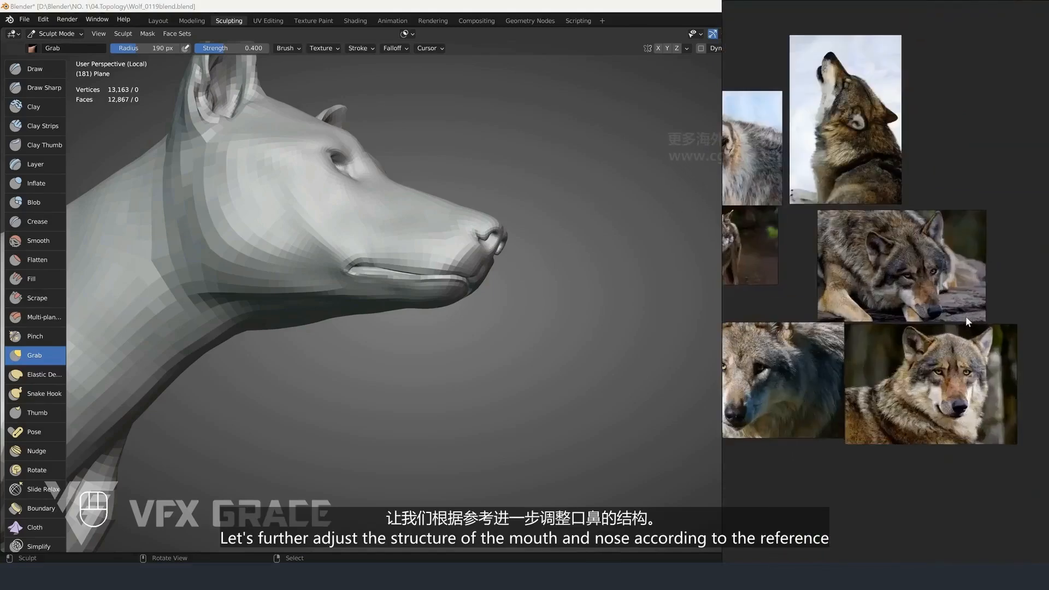
scroll(963, 320, "down", 8)
scroll(954, 369, "up", 7)
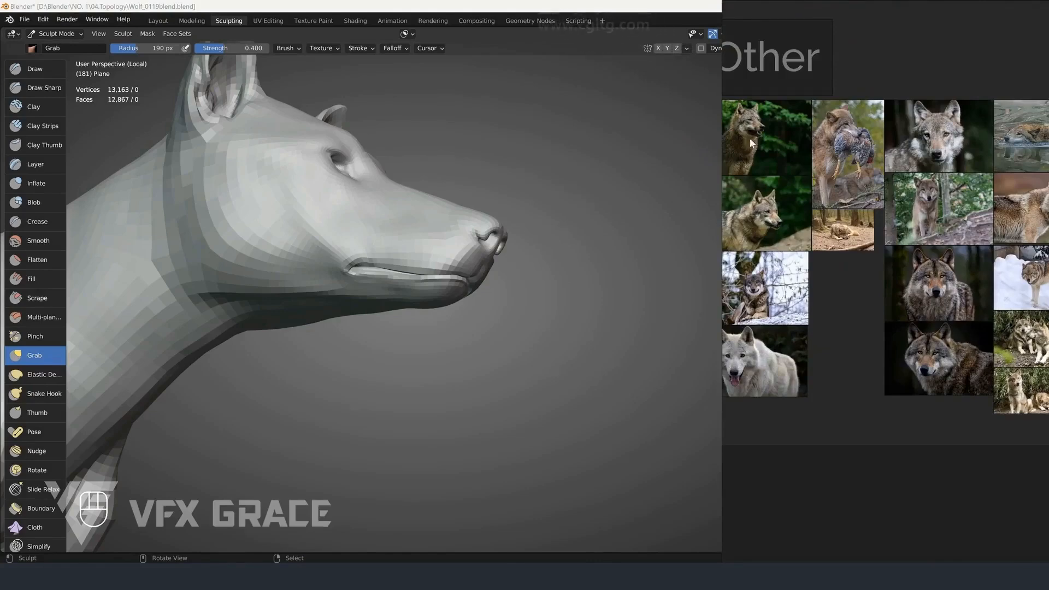
scroll(749, 137, "up", 10)
scroll(750, 133, "down", 10)
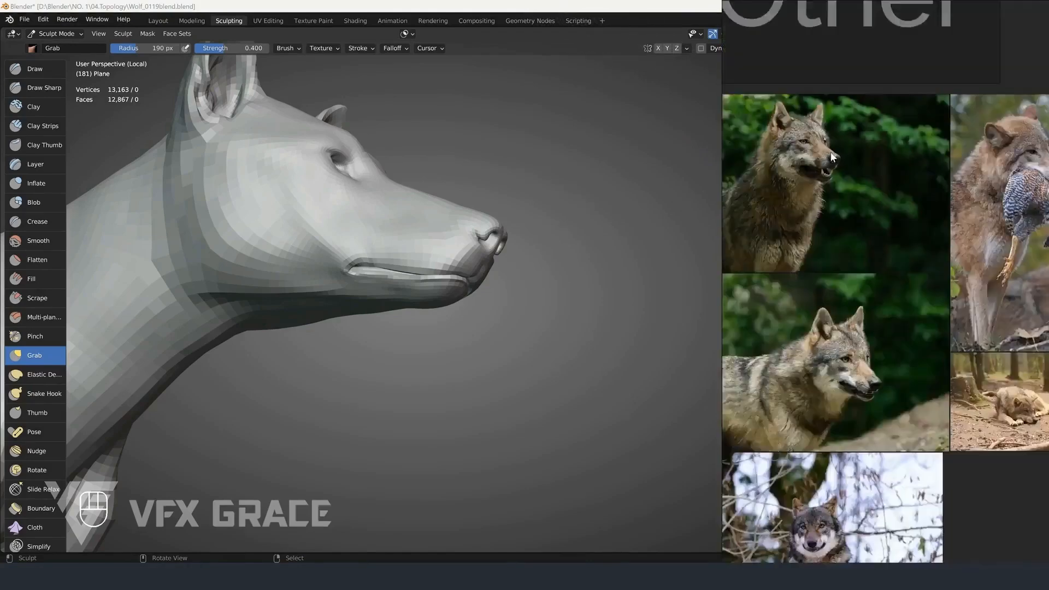
scroll(960, 175, "up", 4)
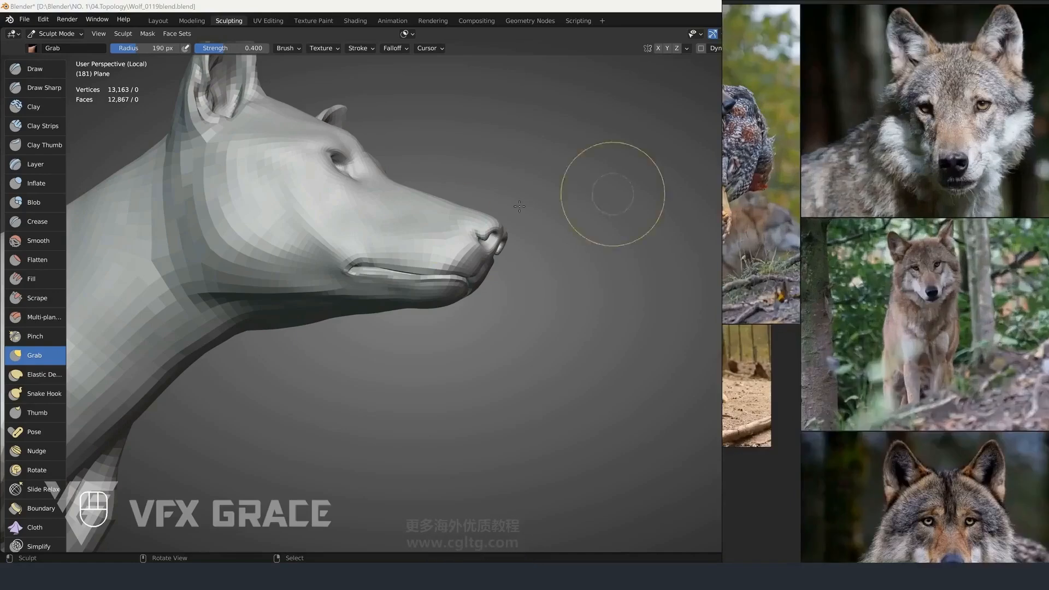
Adjust the lip line at the front of the muzzle with Grab, undoing the unwanted strokes
mouse_move(613, 198)
middle_mouse_down()
mouse_move(486, 267)
mouse_move(471, 288)
mouse_move(459, 273)
mouse_move(421, 269)
mouse_move(440, 241)
middle_mouse_up()
key("f")
scroll(445, 286, "up", 2)
key("f")
left_click(475, 275)
key("ctrl+z")
key("f")
left_click(451, 270)
left_click(439, 271)
key("ctrl+z")
left_click(421, 269)
key("f")
Shape the centre of the upper lip below the nose in front view with Grab at 99 px
scroll(465, 241, "up", 2)
key("f")
left_click(513, 208)
left_click_drag(513, 208, 511, 212)
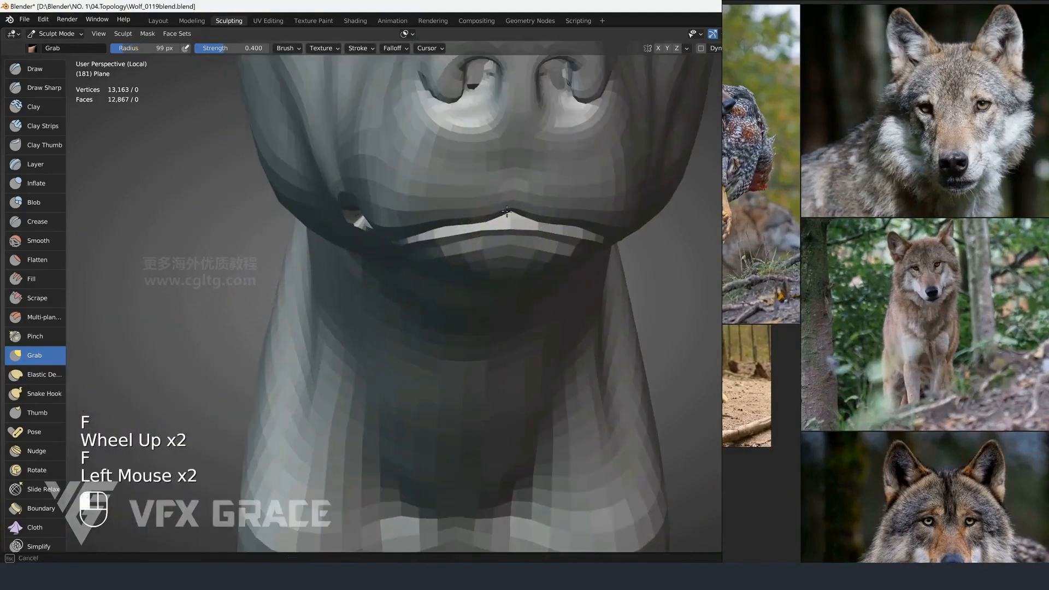
key("f")
left_click(436, 229)
Refine the front of the lips from a three-quarter view with Grab
scroll(493, 218, "down", 2)
middle_click_drag(494, 218, 546, 223)
middle_click_drag(546, 222, 574, 223, "ctrl")
scroll(573, 222, "down", 1)
key("f")
key("f")
left_click(486, 220)
mouse_move(486, 220)
middle_mouse_down()
mouse_move(434, 210)
mouse_move(407, 228)
mouse_move(438, 245)
mouse_move(408, 204)
mouse_move(399, 214)
middle_mouse_up()
Add an edge loop at the mouth with Loop Cut in Edit Mode and return to Sculpt Mode
scroll(415, 215, "down", 2)
key("Tab")
key("alt+a")
scroll(432, 241, "up", 2)
right_click(424, 230, "alt")
key("alt+a")
key("ctrl+Tab")
Carve a groove beneath the nostrils toward the muzzle's centre with Draw Sharp at about 55 px
key("f")
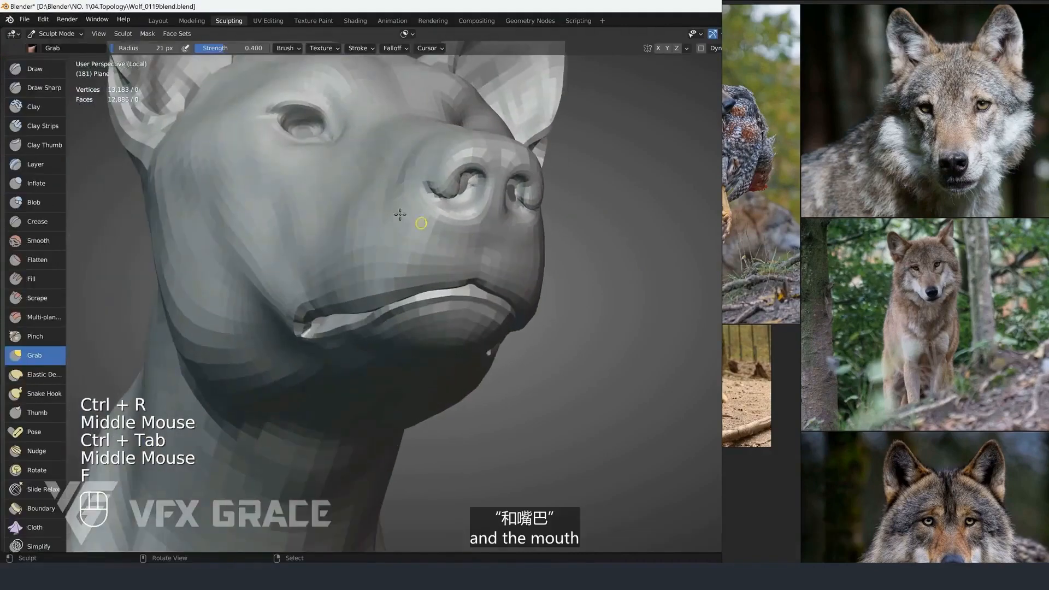
left_click(32, 91)
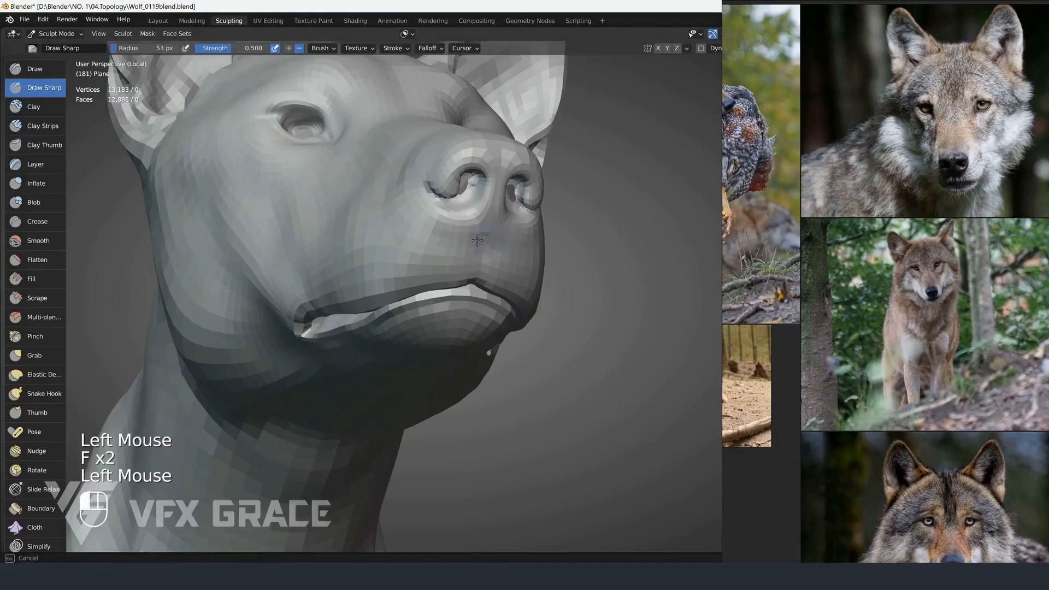
left_click_drag(431, 232, 464, 240)
middle_click_drag(464, 240, 460, 256)
key("f")
left_click(468, 261)
left_click_drag(448, 254, 492, 262)
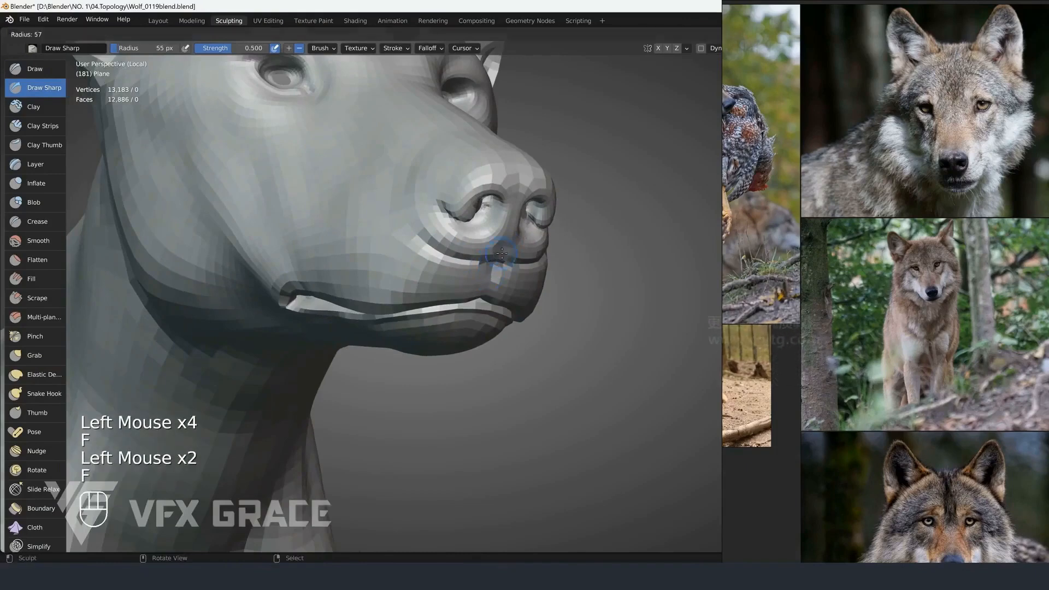
Smooth the new groove under the nose and the middle of the upper lip
middle_click_drag(444, 246, 377, 220)
left_click(468, 246, "shift")
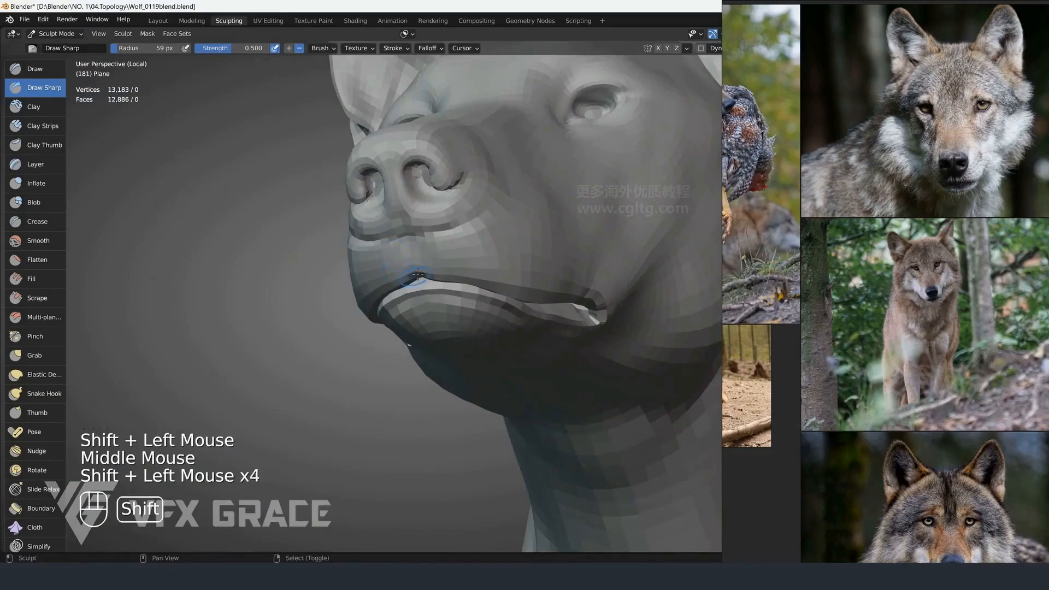
middle_click_drag(417, 274, 460, 191)
Adjust the nose and muzzle front with Grab, and undo the last two smoothing strokes on the muzzle side
key("g")
key("f")
left_click_drag(448, 189, 448, 184)
middle_click_drag(449, 183, 431, 185)
left_click_drag(430, 184, 428, 180)
middle_click_drag(428, 180, 464, 246)
middle_click_drag(464, 246, 483, 283)
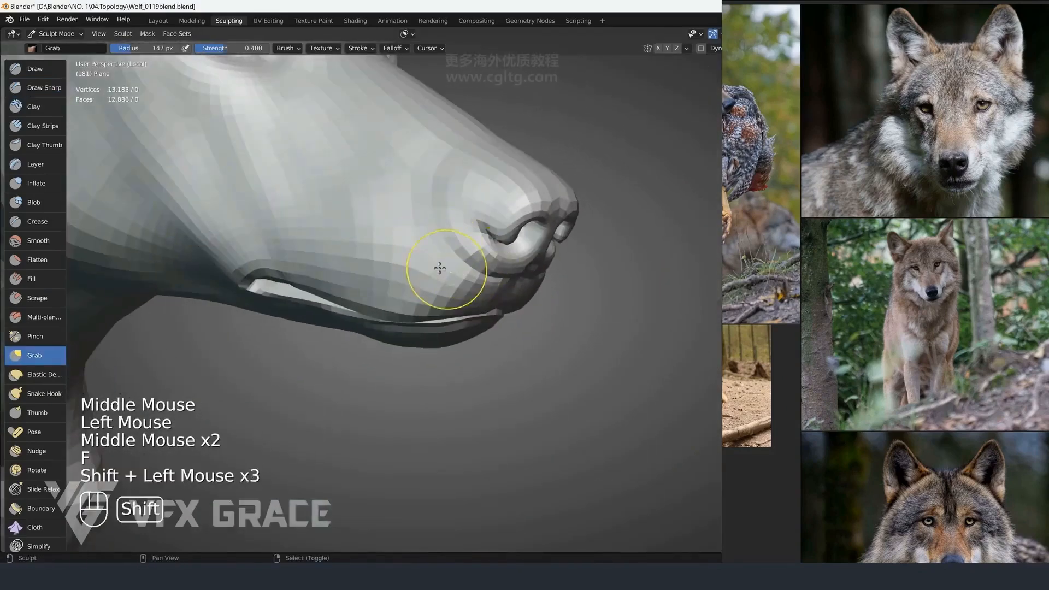
key("ctrl+z")
key("ctrl+z")
Even out the mesh on the muzzle's side and bridge with Slide Relax at 147 px and strength 1.000
left_click(37, 469)
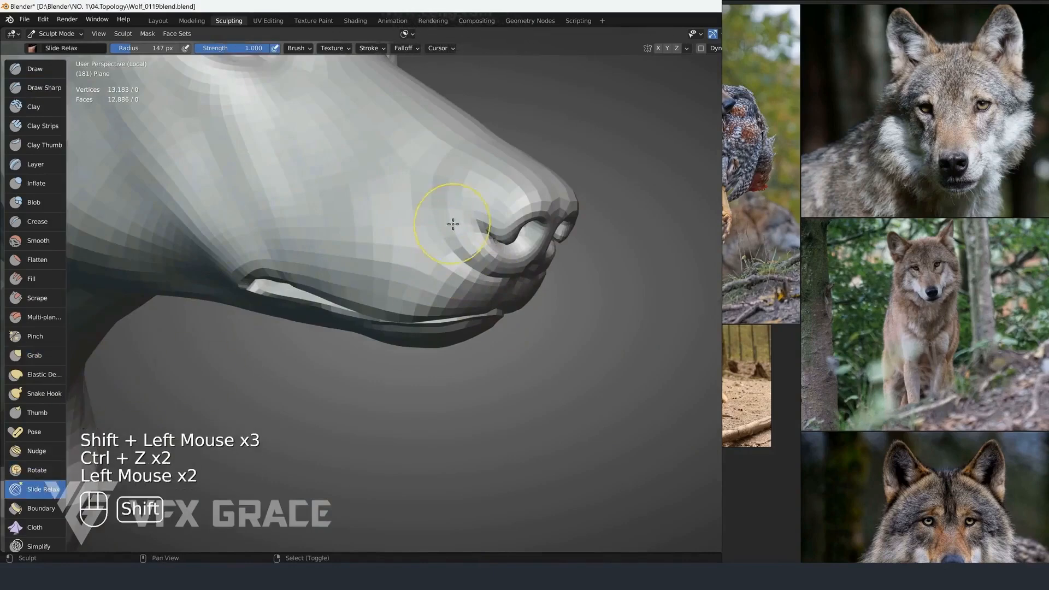
middle_click_drag(448, 145, 498, 147)
left_click_drag(498, 147, 502, 148, "shift")
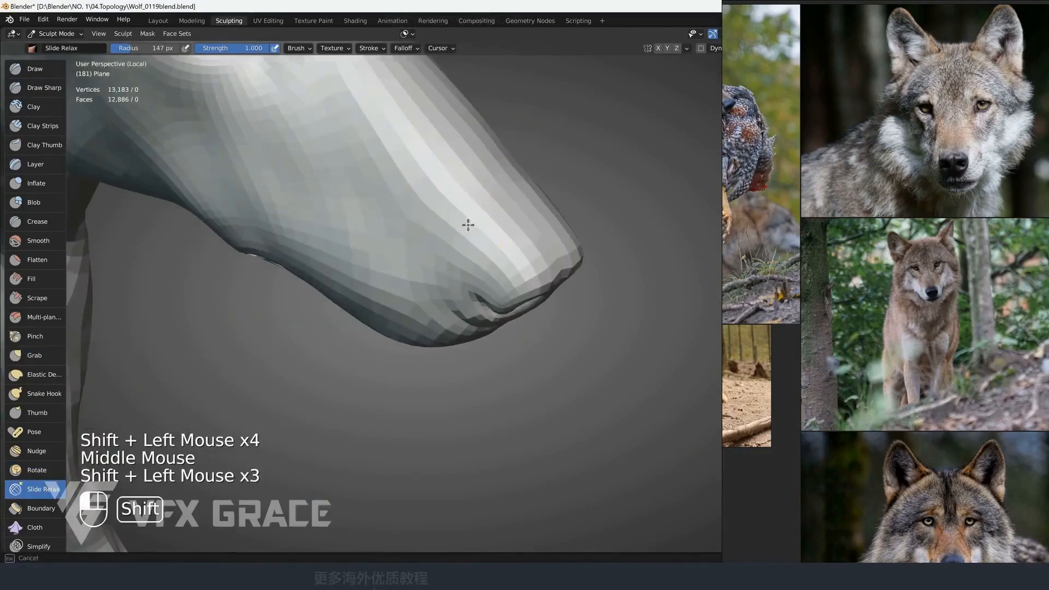
left_click_drag(468, 224, 467, 226, "shift")
scroll(467, 225, "down", 1)
middle_click_drag(467, 225, 405, 241)
scroll(405, 241, "up", 1)
left_click_drag(455, 270, 424, 265, "shift")
mouse_move(425, 265)
middle_mouse_down()
mouse_move(433, 241)
mouse_move(456, 234)
middle_mouse_up()
scroll(456, 234, "up", 1)
Add volume around the nostrils and the groove beneath them with Inflate at about 69 to 86 px, undoing unwanted strokes
left_click(35, 69)
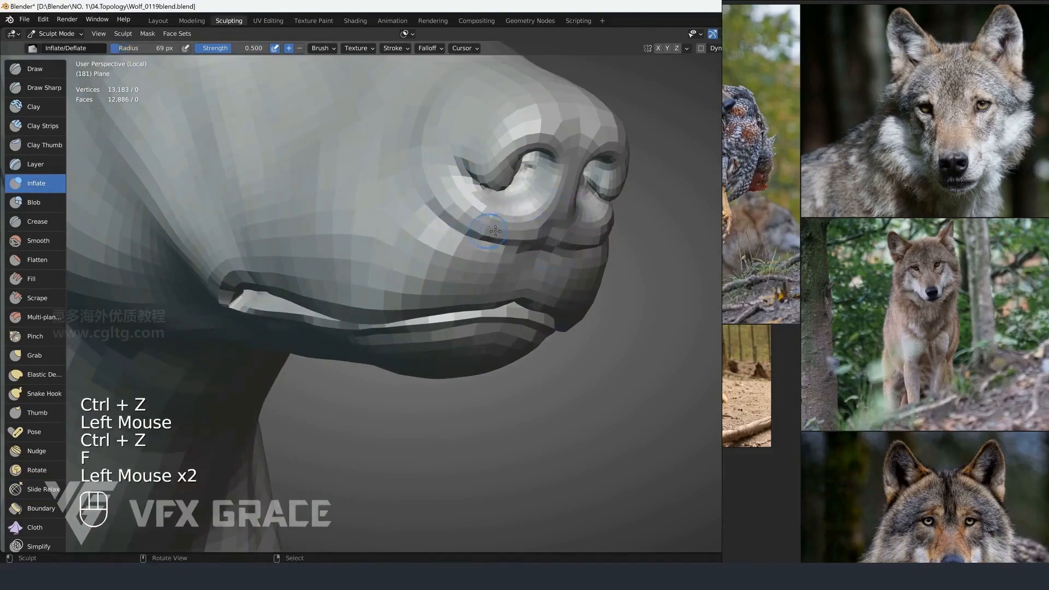
key("f")
middle_click_drag(495, 231, 494, 185)
key("f")
key("f")
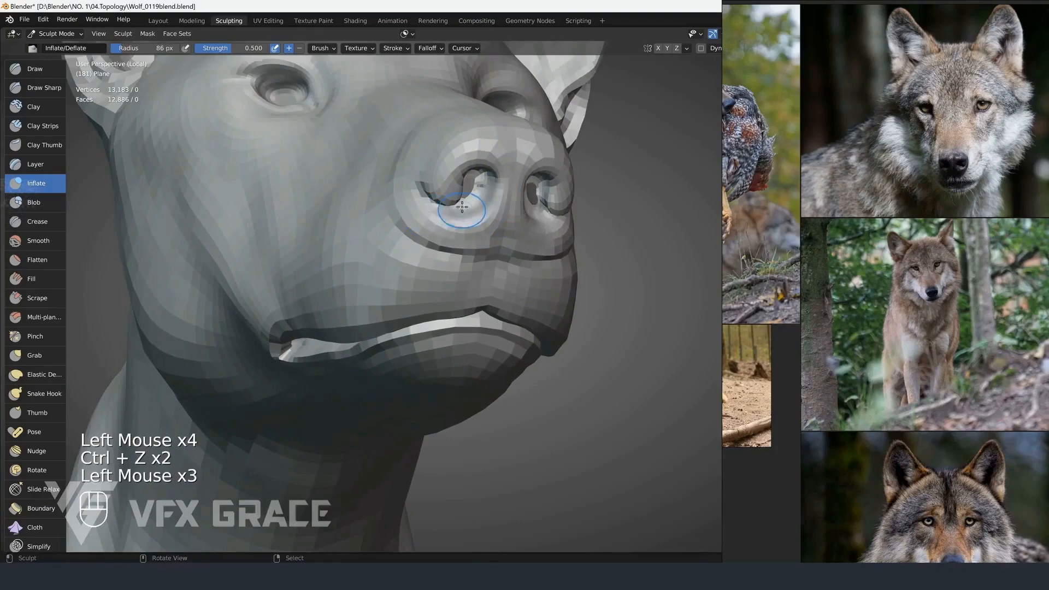
middle_click_drag(461, 207, 473, 118)
left_click_drag(473, 118, 473, 118)
key("ctrl+z")
mouse_move(494, 164)
middle_mouse_down()
mouse_move(472, 136)
mouse_move(475, 171)
mouse_move(503, 200)
mouse_move(464, 212)
mouse_move(421, 218)
mouse_move(381, 186)
mouse_move(420, 253)
mouse_move(405, 182)
mouse_move(388, 309)
mouse_move(461, 271)
mouse_move(387, 279)
mouse_move(415, 276)
middle_mouse_up()
left_click(473, 136)
Inspect the vertex distribution at the mouth corner up close in Edit Mode
scroll(475, 171, "down", 2)
scroll(494, 202, "down", 2)
scroll(407, 230, "down", 1)
key("ctrl+Tab")
key("alt+a")
scroll(404, 181, "up", 4)
scroll(461, 271, "down", 4)
middle_click_drag(415, 276, 392, 256, "ctrl")
scroll(366, 262, "up", 3)
middle_click_drag(392, 257, 462, 246, "ctrl")
right_click(395, 259)
scroll(396, 260, "down", 2)
middle_click_drag(461, 245, 426, 263, "ctrl")
scroll(483, 226, "up", 2)
scroll(402, 256, "up", 2)
right_click(402, 256)
key("Tab")
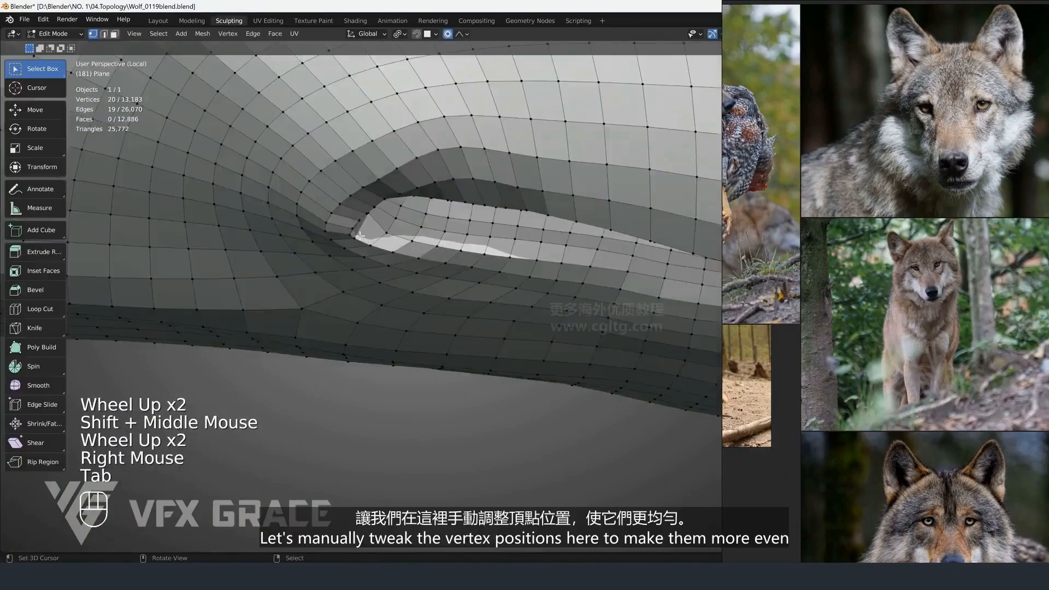
Select an inner vertex at the mouth corner and move it to even out the surrounding topology
key("a")
right_click(356, 236)
key("KP_Decimal")
scroll(356, 236, "down", 4)
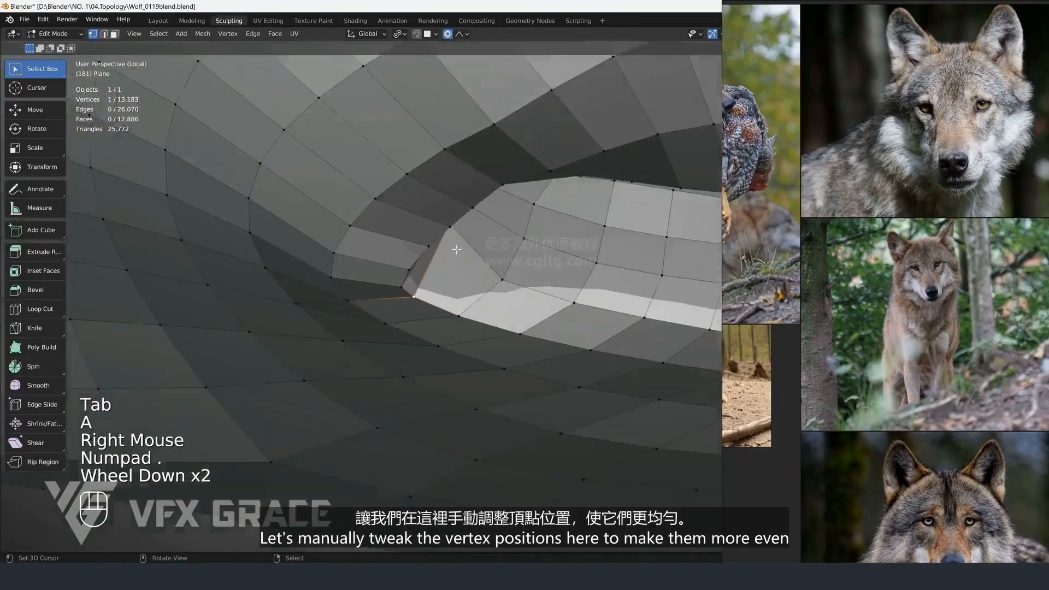
middle_click_drag(356, 236, 452, 227)
scroll(433, 264, "up", 2)
right_click(462, 210)
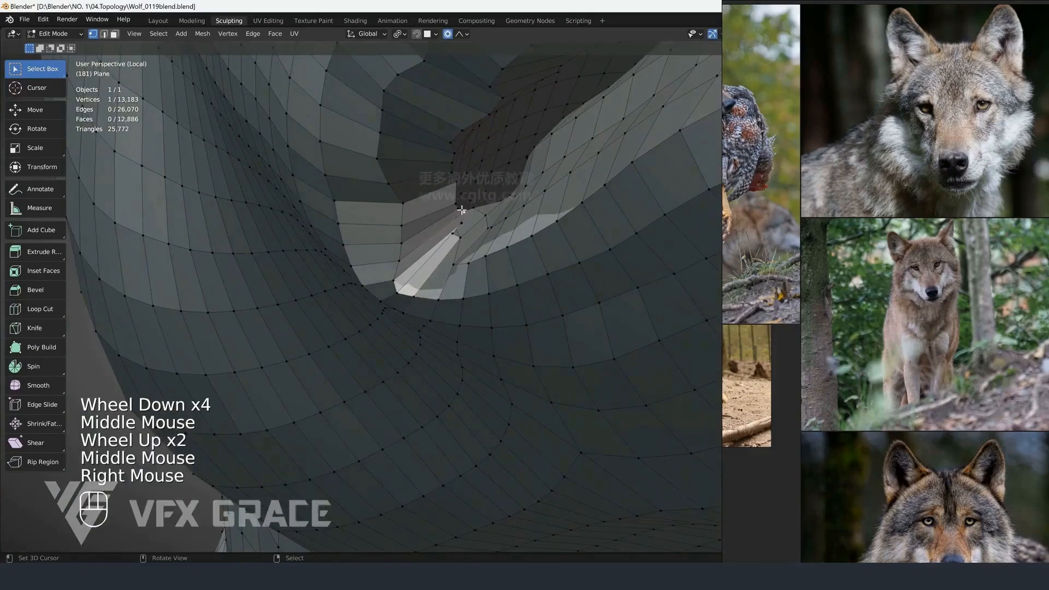
key("g")
key("g")
left_click(384, 271)
key("alt+a")
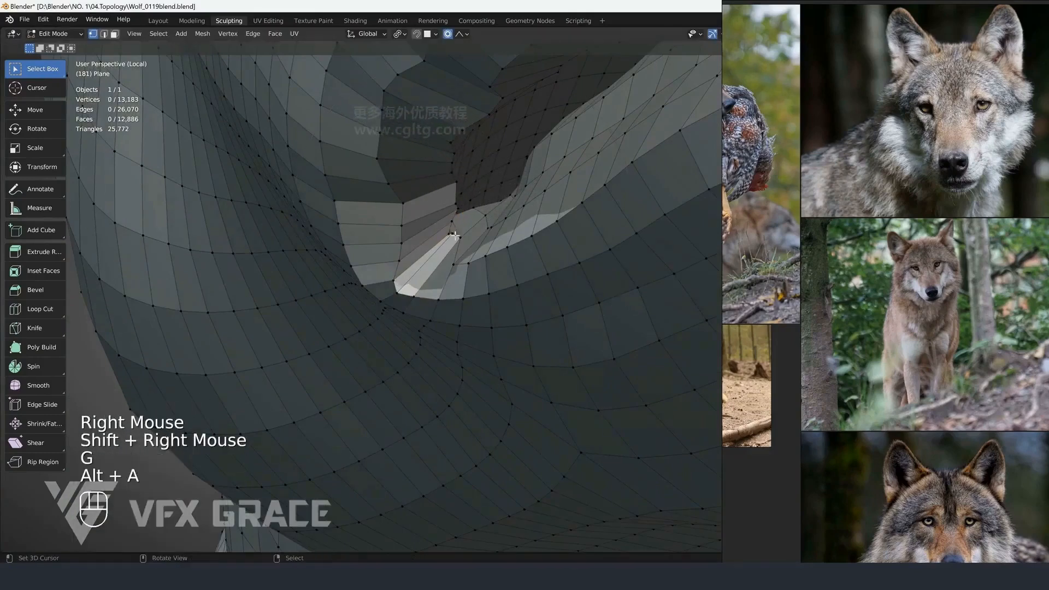
Reposition the vertices on the inner lip fold at the mouth corner using a smaller proportional editing radius
key("g")
left_click(461, 235)
key("alt+a")
right_click(453, 240)
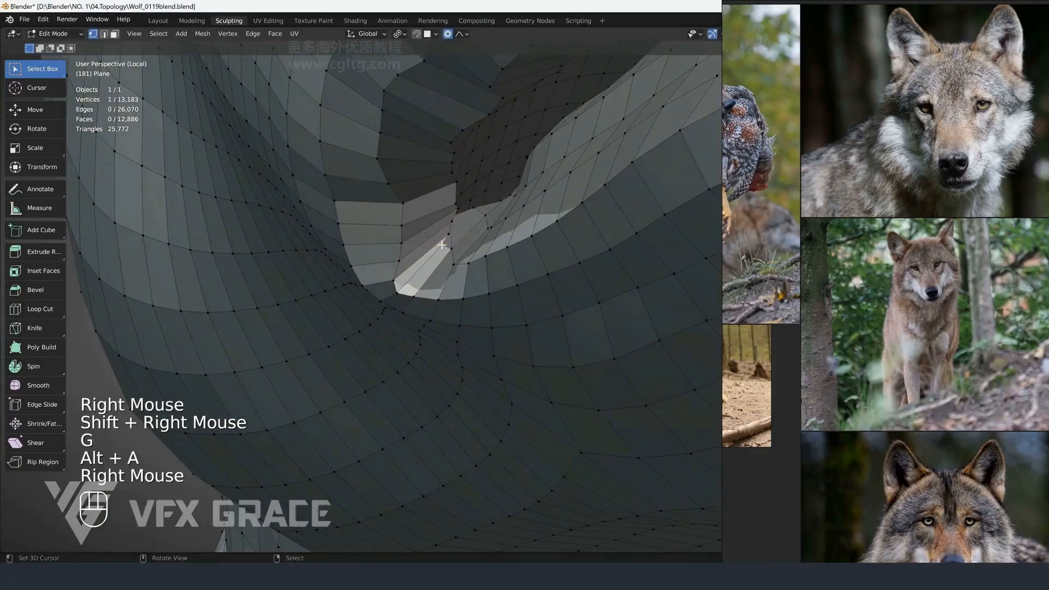
key("g")
scroll(473, 233, "up", 12)
left_click(499, 221)
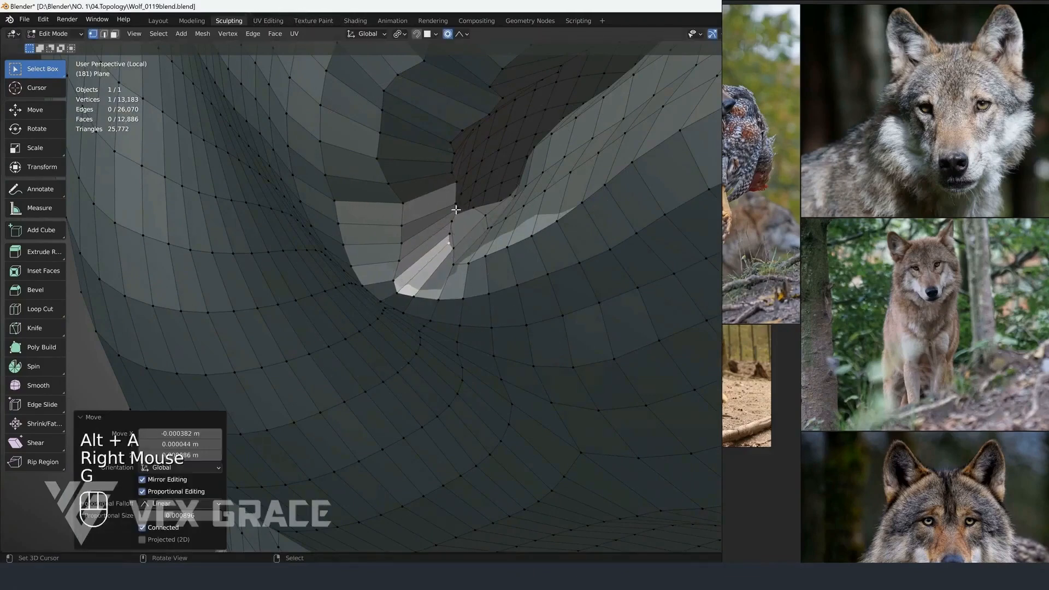
Move the vertices along the inner upper lip edge just above the mouth corner for more even spacing
right_click(457, 213)
middle_click_drag(457, 212, 428, 211)
right_click(450, 208)
key("g")
left_click(405, 225)
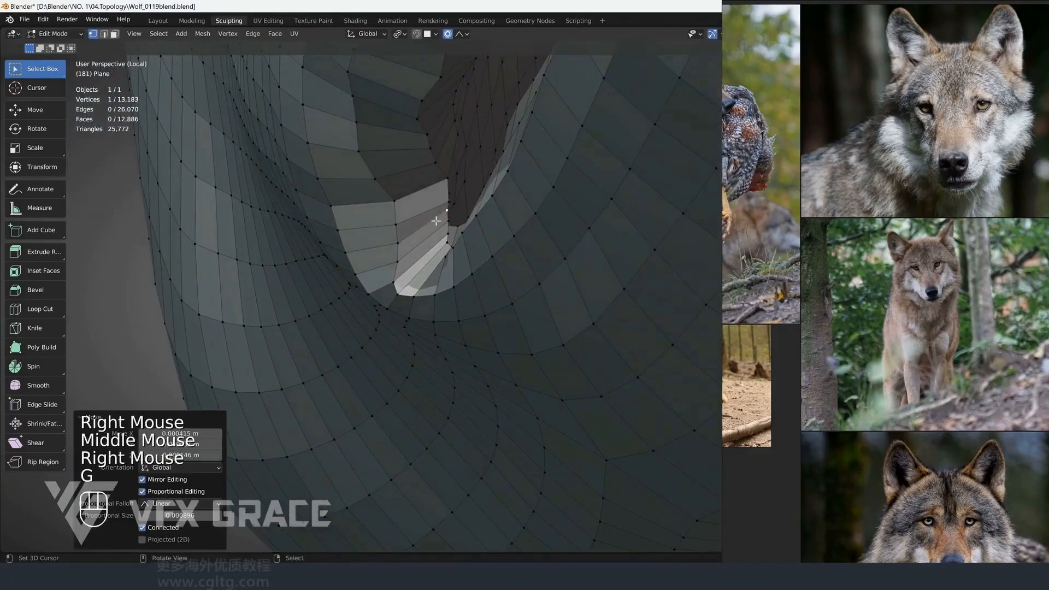
right_click(446, 180)
key("g")
left_click(387, 210)
Relax the topology around the mouth corner in Sculpt Mode with the Slide Relax brush and undo the last stroke
mouse_move(431, 174)
middle_mouse_down("shift")
mouse_move(440, 241)
mouse_move(293, 285)
middle_mouse_up("shift")
scroll(432, 182, "down", 2)
key("ctrl+Tab")
key("f")
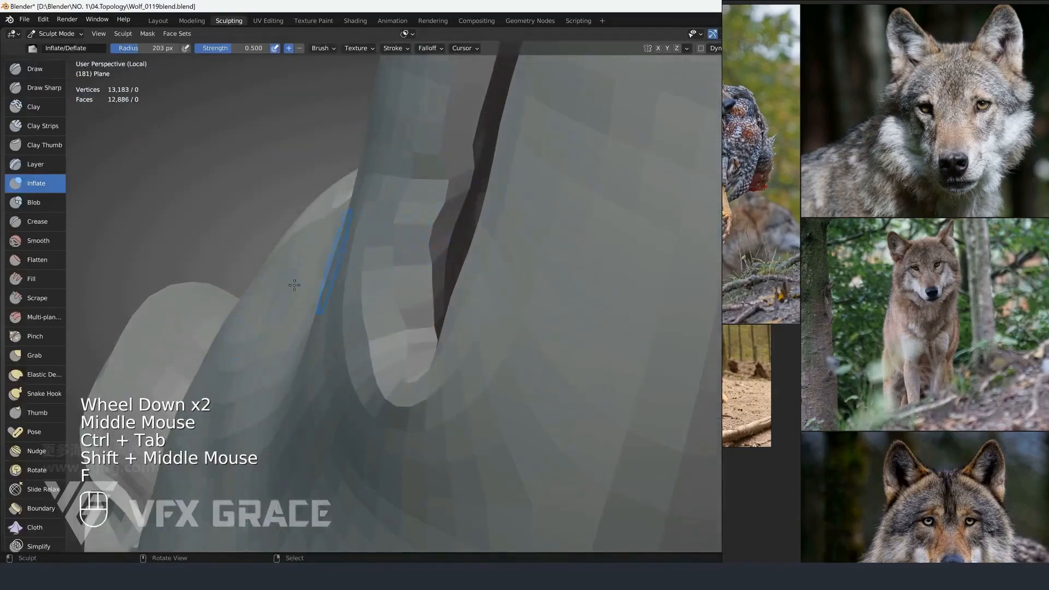
left_click(30, 490)
left_click_drag(363, 211, 427, 209, "shift")
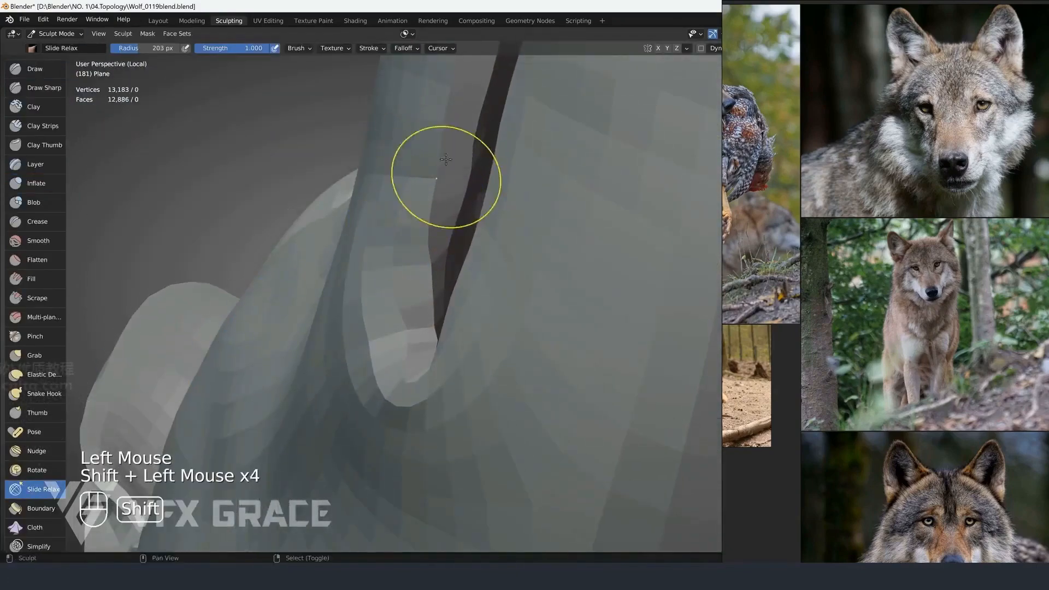
left_click(406, 329, "shift")
mouse_move(406, 329)
middle_mouse_down()
mouse_move(398, 356)
mouse_move(428, 327)
mouse_move(425, 315)
mouse_move(389, 318)
middle_mouse_up()
key("ctrl+z")
Add one edge loop running around the lips and the mouth corner in Edit Mode
key("Tab")
scroll(430, 334, "down", 3)
key("alt+a")
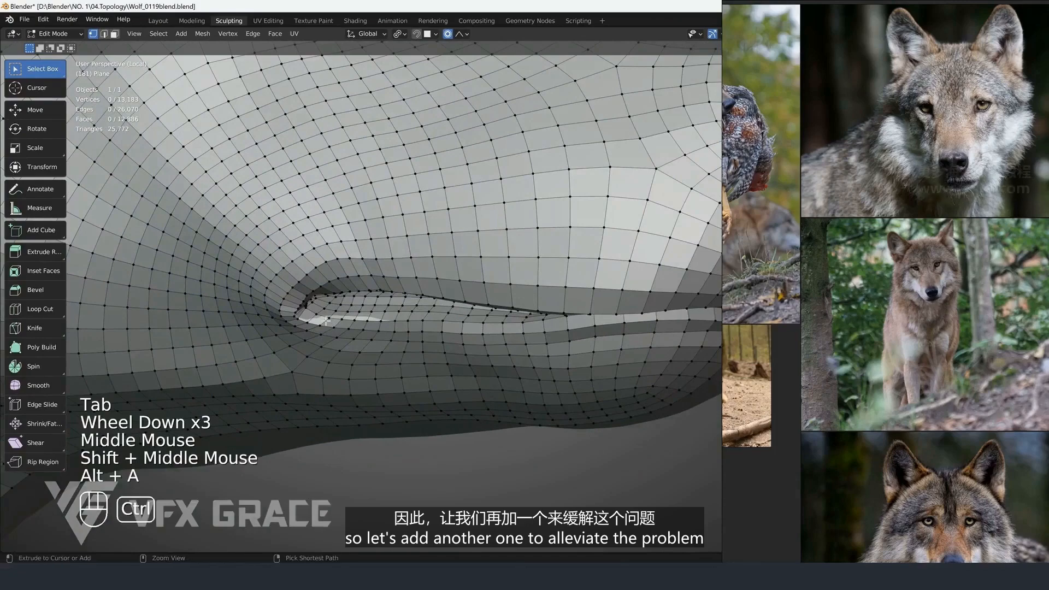
key("ctrl+r")
left_click(326, 321)
scroll(326, 321, "down", 3)
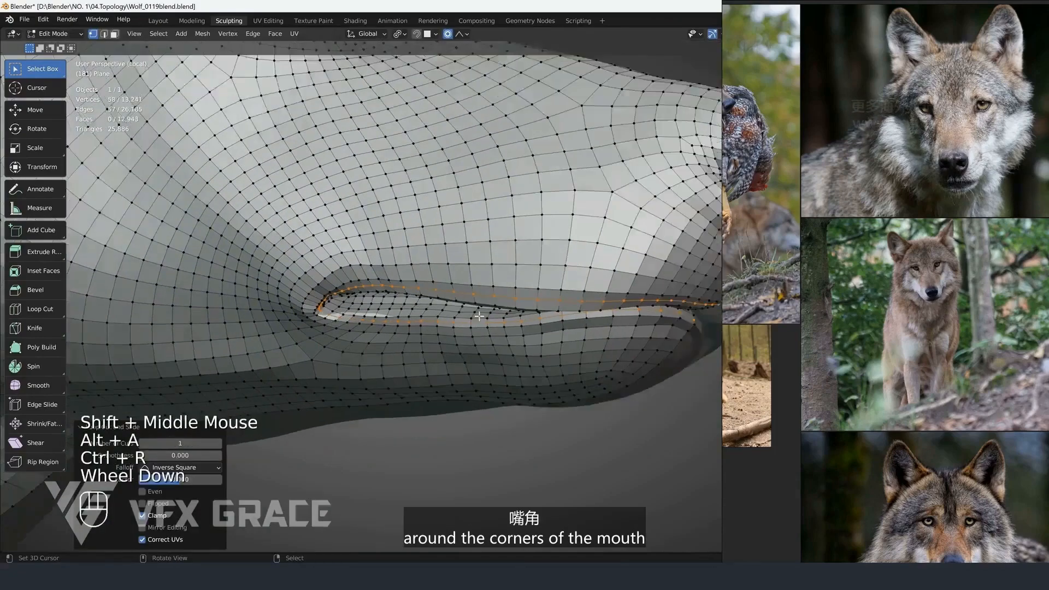
Relax the mesh around the mouth corner and along the front of the lips with Slide Relax in Sculpt Mode
middle_click_drag(326, 321, 497, 264)
key("ctrl+Tab")
scroll(383, 245, "up", 3)
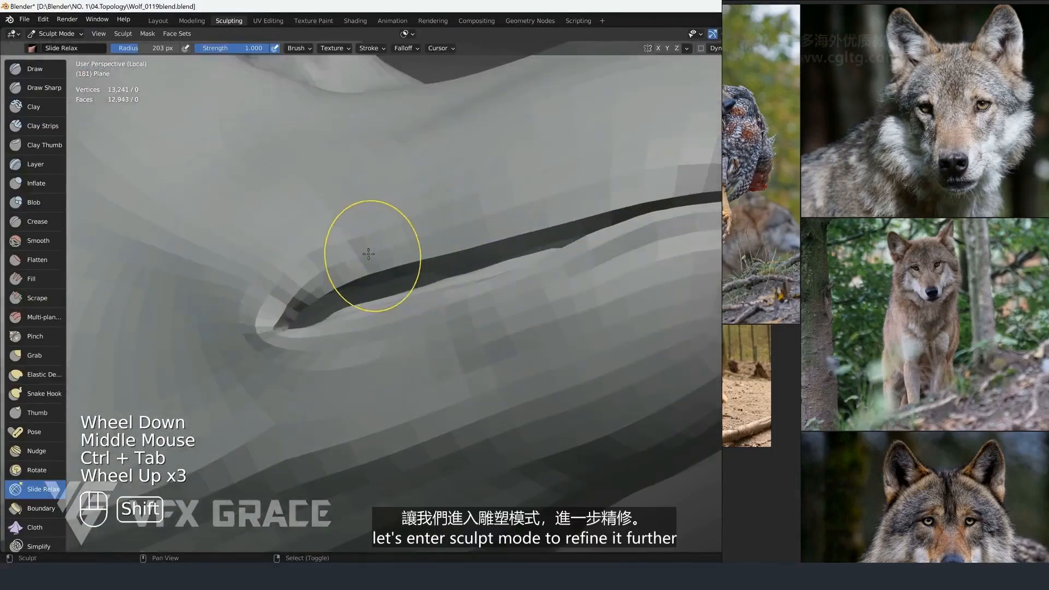
left_click(289, 302, "shift")
left_click(288, 302, "shift")
middle_click_drag(536, 216, 592, 240, "shift")
left_click(591, 239, "shift")
left_click_drag(586, 266, 481, 289, "shift")
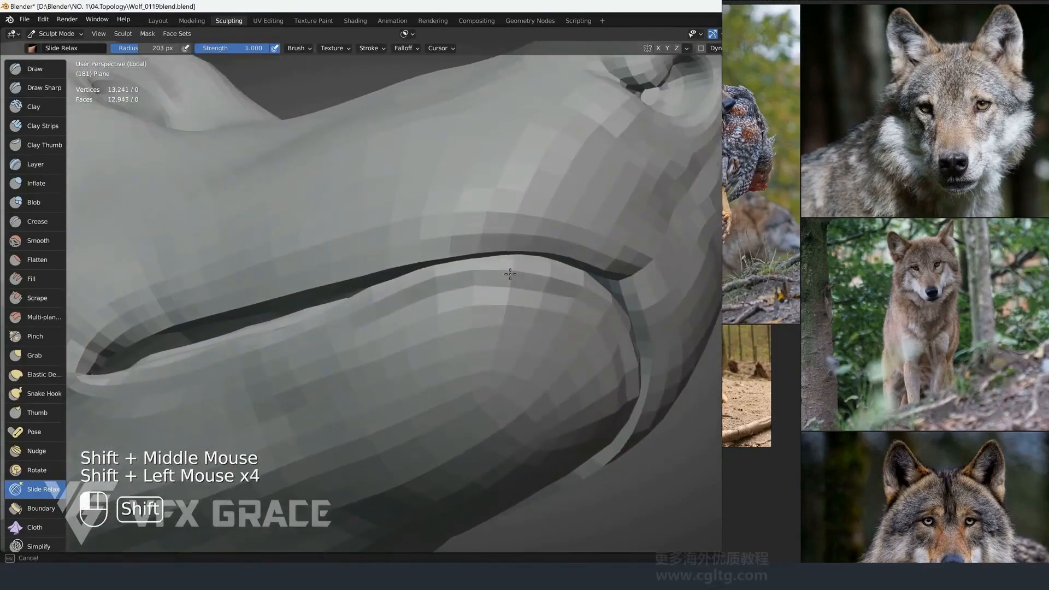
Relax the lower lip surface from the front of the jaw back to the mouth corner
middle_click_drag(440, 304, 582, 333)
left_click(582, 334, "shift")
left_click_drag(609, 344, 338, 345, "shift")
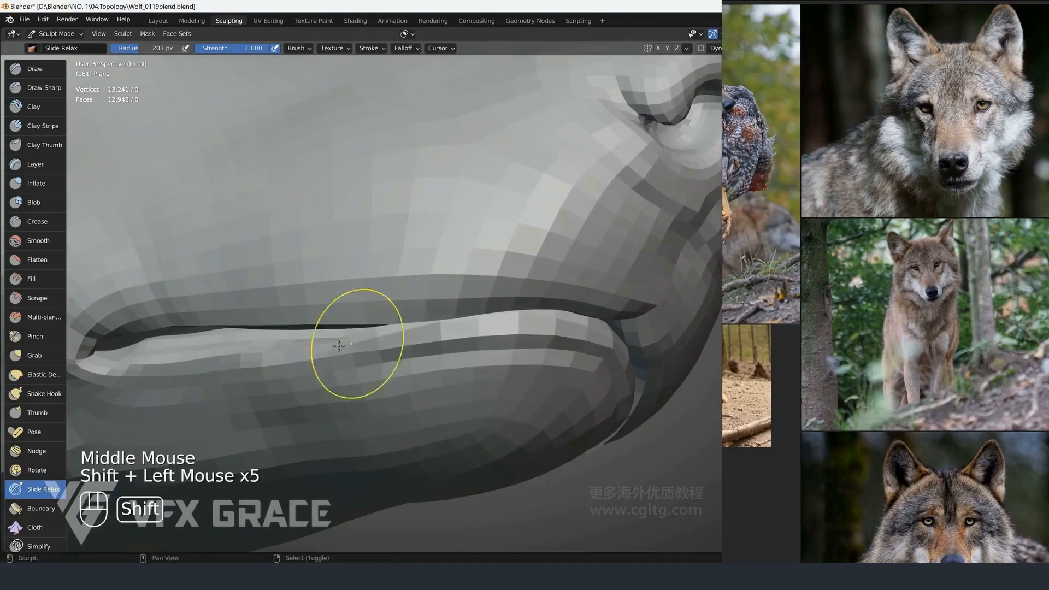
left_click_drag(153, 372, 120, 369, "shift")
left_click_drag(131, 369, 98, 363, "shift")
Relax the faces at the mouth corner, along the upper lip edge and at the front of the lower lip
middle_click_drag(104, 365, 219, 361, "shift")
left_click_drag(220, 363, 192, 361, "shift")
left_click_drag(207, 364, 184, 362, "shift")
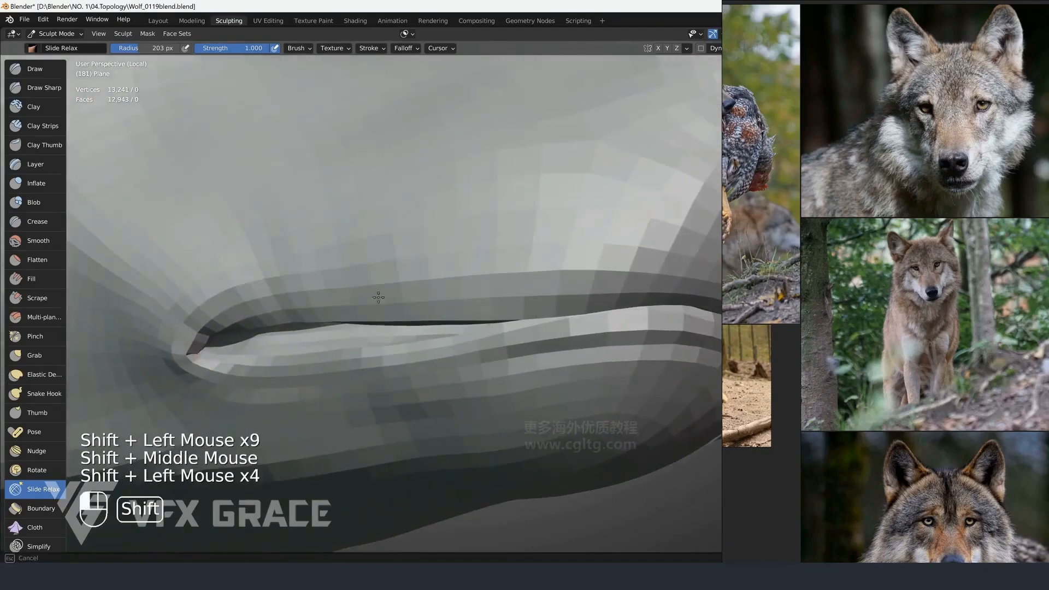
middle_click_drag(378, 297, 394, 295, "shift")
left_click_drag(394, 295, 399, 292, "shift")
middle_click_drag(547, 317, 468, 333)
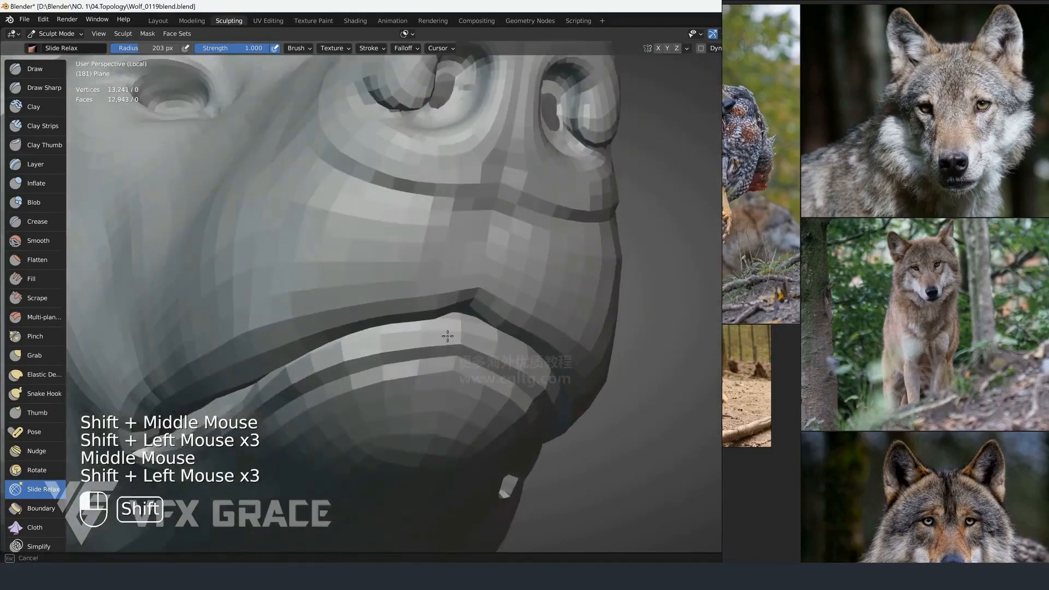
mouse_move(407, 343)
middle_mouse_down()
mouse_move(415, 328)
mouse_move(453, 316)
middle_mouse_up()
Select an inner vertex at the upper side of the mouth corner in Edit Mode and reposition it
key("Tab")
mouse_move(453, 316)
middle_mouse_down("shift")
mouse_move(487, 306)
mouse_move(252, 254)
mouse_move(327, 208)
middle_mouse_up("shift")
key("alt+a")
scroll(327, 208, "up", 3)
right_click(357, 193)
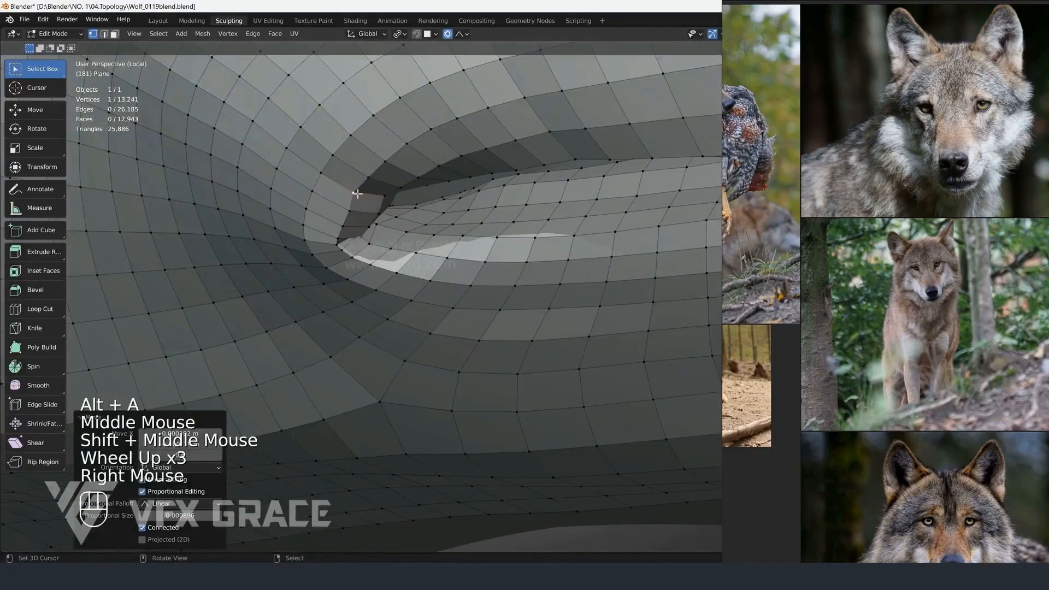
left_click(366, 264)
Select a region of vertices just behind the mouth corner, move it slightly and clear the selection
mouse_move(366, 264)
middle_mouse_down()
mouse_move(296, 201)
mouse_move(312, 285)
mouse_move(374, 255)
middle_mouse_up()
key("alt+a")
right_click(293, 234, "ctrl+shift")
key("g")
left_click(295, 230)
key("alt+a")
Relax the topology around the mouth corner and the adjoining lower lip with Slide Relax in Sculpt Mode
scroll(312, 284, "down", 2)
key("ctrl+Tab")
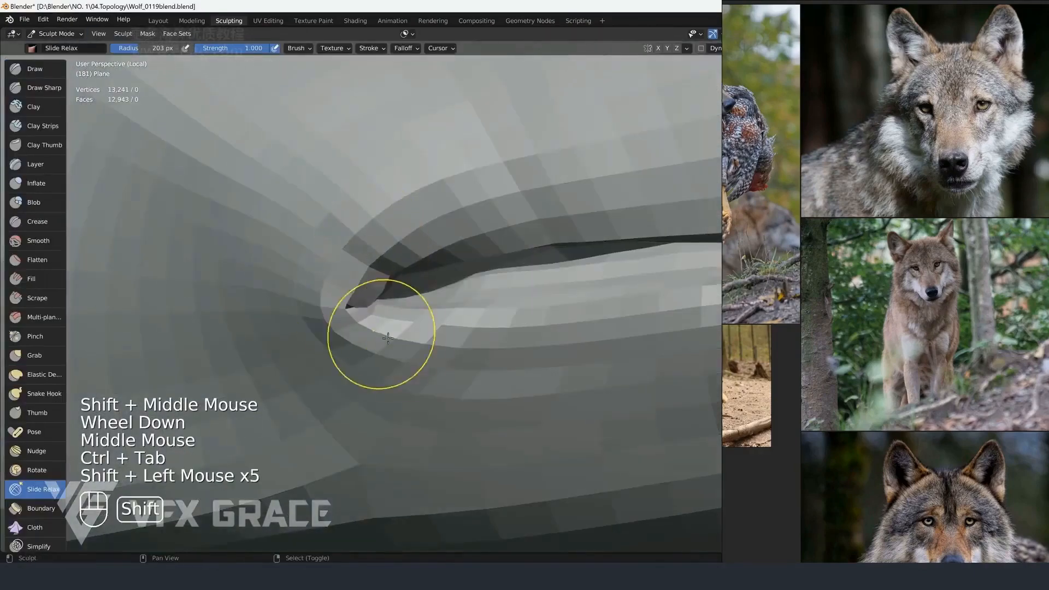
left_click(388, 338, "shift")
scroll(351, 311, "up", 2)
Smooth the inner fold of the mouth corner with the Smooth brush
mouse_move(388, 338)
middle_mouse_down()
mouse_move(351, 312)
mouse_move(75, 237)
middle_mouse_up()
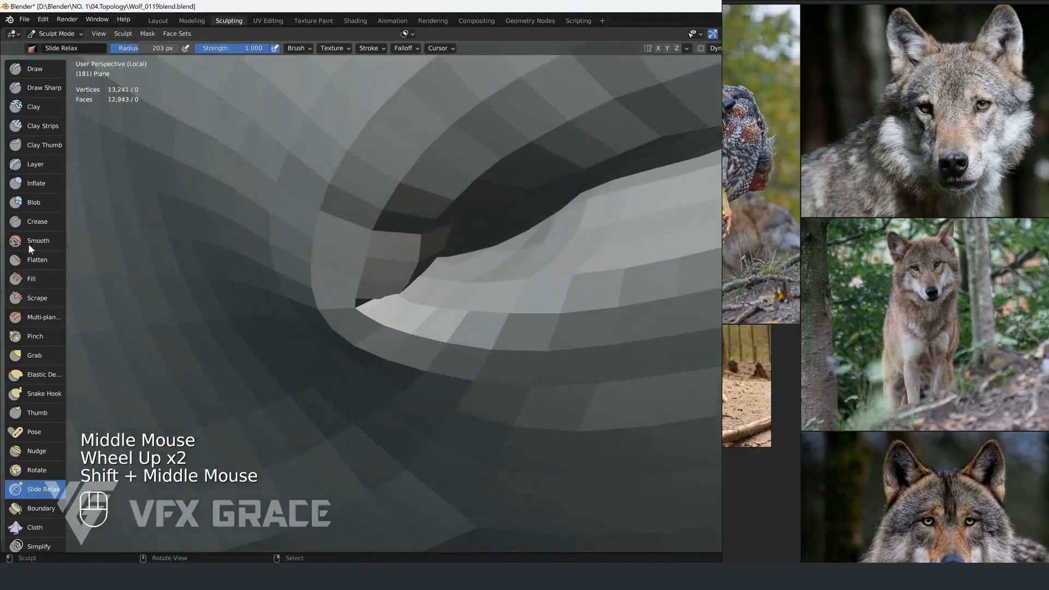
left_click(402, 282, "shift")
middle_click_drag(402, 282, 376, 292)
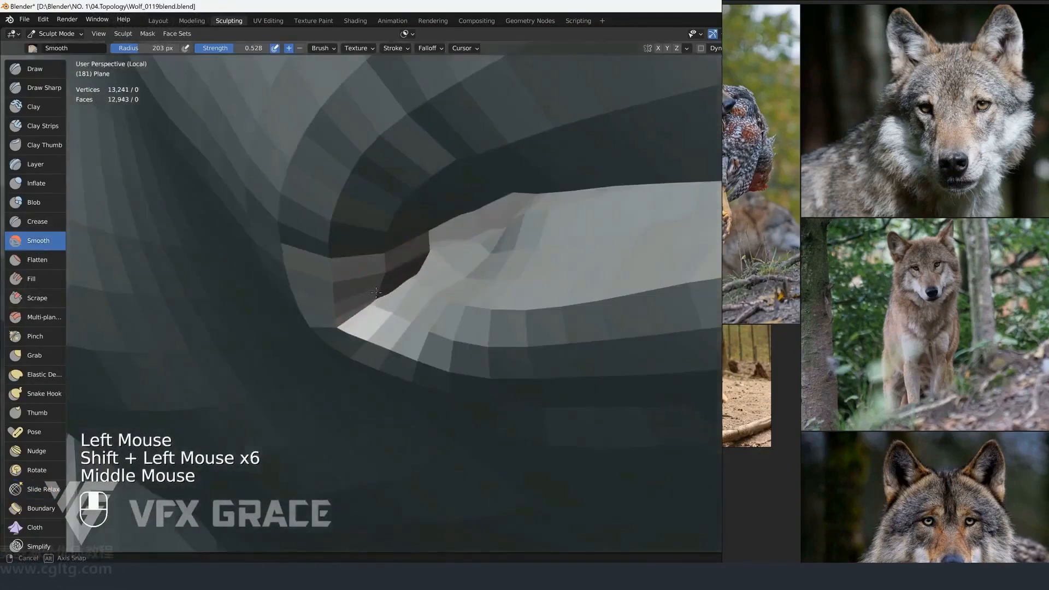
left_click(402, 247, "shift")
mouse_move(416, 259)
middle_mouse_down()
mouse_move(396, 214)
mouse_move(447, 265)
middle_mouse_up()
Pull the lip edges near the mouth corner into shape with the Grab brush, adjusting its radius between strokes
scroll(386, 220, "down", 3)
key("g")
key("f")
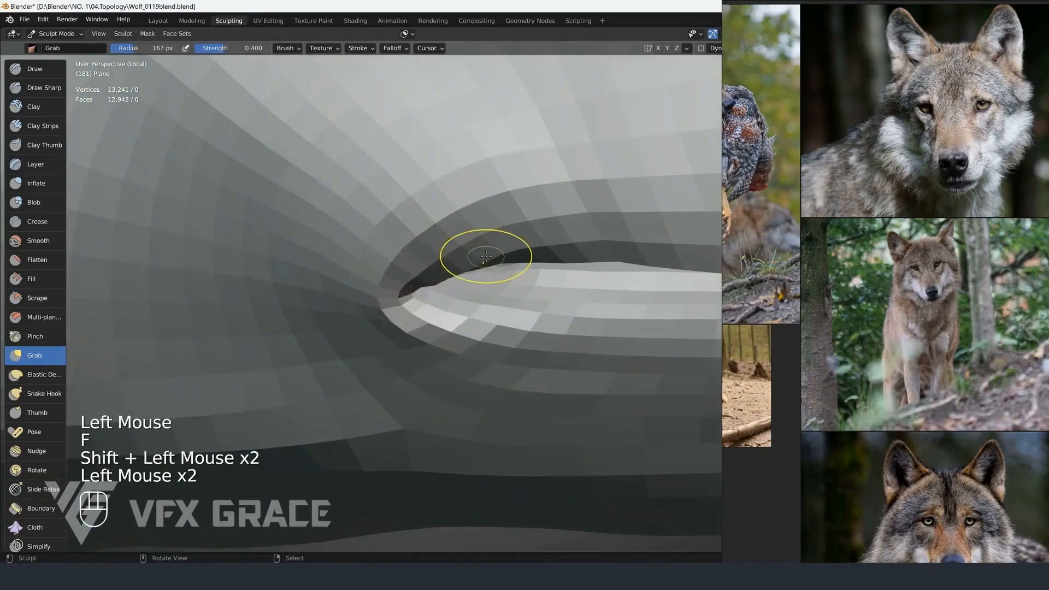
scroll(486, 256, "down", 2)
key("f")
middle_click_drag(485, 256, 531, 287)
scroll(407, 265, "up", 1)
key("f")
left_click(398, 271)
Undo the latest Grab strokes at the mouth corner and resize the brush
scroll(385, 236, "down", 2)
key("ctrl+z")
key("f")
scroll(448, 301, "up", 2)
key("f")
key("ctrl+z")
Reshape the mouth corner again with the Grab brush and smooth the lip surface beside it
mouse_move(431, 287)
middle_mouse_down()
mouse_move(420, 289)
mouse_move(437, 281)
mouse_move(403, 297)
mouse_move(457, 268)
mouse_move(431, 268)
mouse_move(470, 273)
mouse_move(432, 273)
mouse_move(435, 202)
mouse_move(397, 263)
middle_mouse_up()
left_click(420, 290)
left_click(440, 279, "shift")
left_click(439, 279, "shift")
key("g")
key("f")
key("f")
scroll(417, 286, "up", 2)
scroll(441, 262, "down", 4)
scroll(426, 292, "up", 2)
mouse_move(554, 329)
middle_mouse_down()
mouse_move(449, 351)
mouse_move(460, 269)
mouse_move(472, 283)
mouse_move(554, 265)
mouse_move(606, 206)
middle_mouse_up()
scroll(450, 351, "down", 1)
scroll(460, 269, "up", 2)
Move a patch of vertices on the lip near the mouth corner with proportional editing, comparing the shape before and after
key("Tab")
middle_click_drag(490, 275, 486, 270)
middle_click_drag(486, 270, 479, 257, "shift")
key("g")
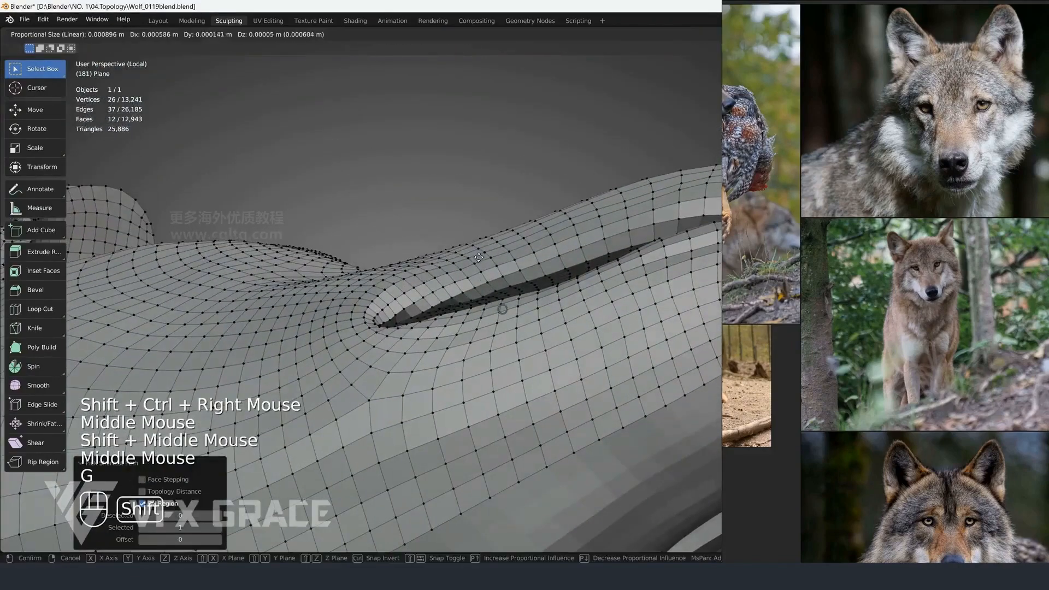
left_click(473, 189)
middle_click_drag(473, 190, 536, 190)
key("ctrl+z")
key("ctrl+shift+z")
key("ctrl+z")
key("ctrl+shift+z")
Select a single lip vertex and move it with proportional editing to adjust the lip contour
right_click(453, 224)
scroll(466, 267, "down", 2)
key("g")
left_click(455, 252)
key("g")
scroll(536, 190, "up", 2)
Reposition two vertices at the front of the lower lip near the centre line with proportional editing
right_click(536, 191)
key("g")
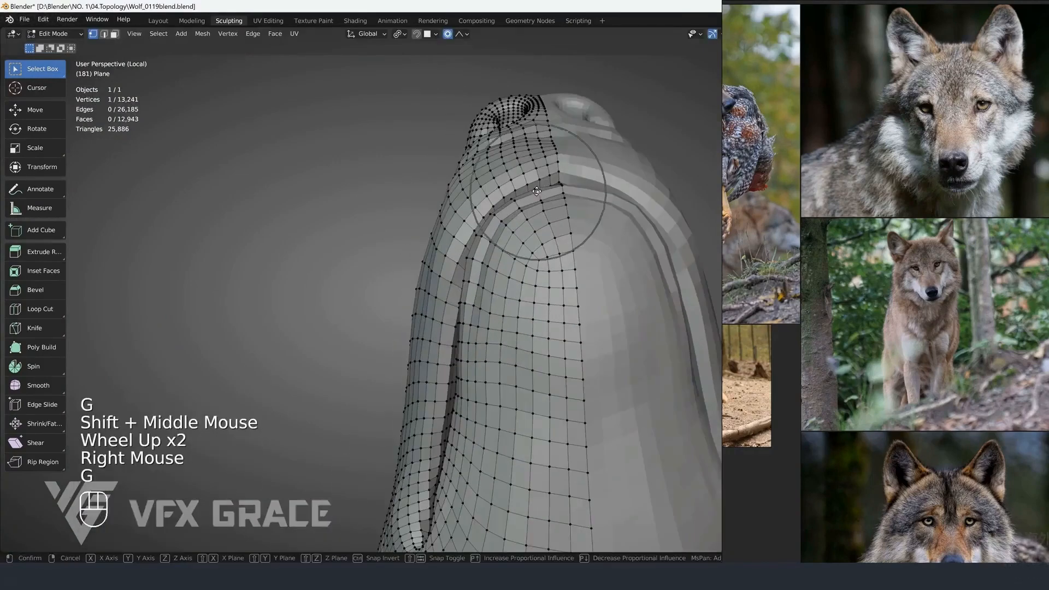
left_click(537, 185)
right_click(516, 199)
key("g")
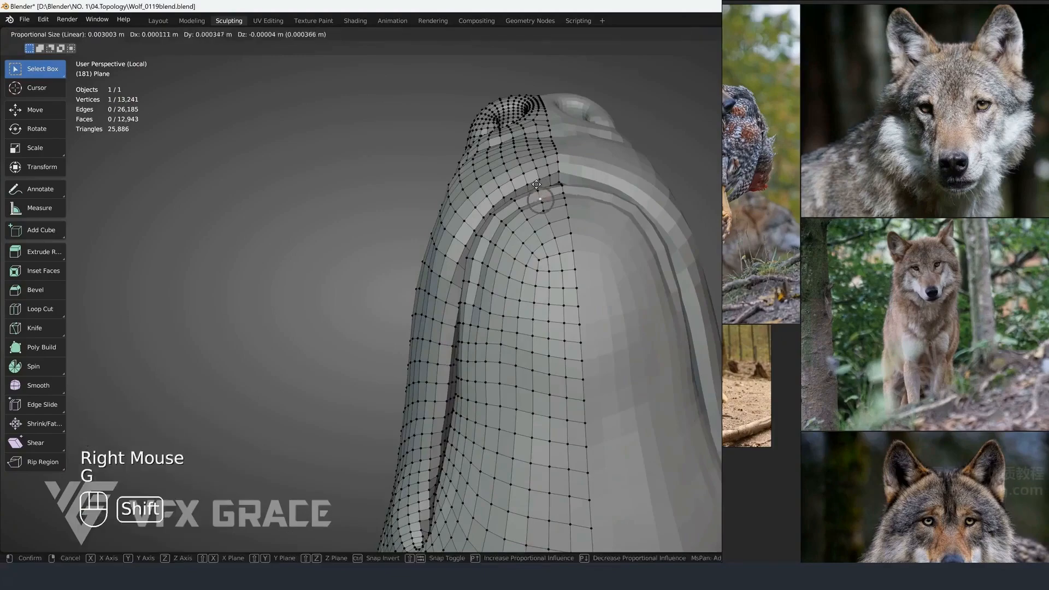
left_click(516, 196)
Carve the inner lower lip near the mouth corner with the Draw Sharp brush in subtract direction
scroll(516, 196, "down", 2)
mouse_move(517, 195)
middle_mouse_down()
mouse_move(553, 351)
mouse_move(538, 320)
middle_mouse_up()
middle_click_drag(538, 319, 529, 298, "ctrl")
mouse_move(530, 298)
middle_mouse_down()
mouse_move(480, 257)
mouse_move(431, 311)
mouse_move(390, 306)
middle_mouse_up()
key("ctrl+Tab")
scroll(344, 245, "up", 4)
left_click(36, 88)
middle_click_drag(314, 194, 369, 205, "shift")
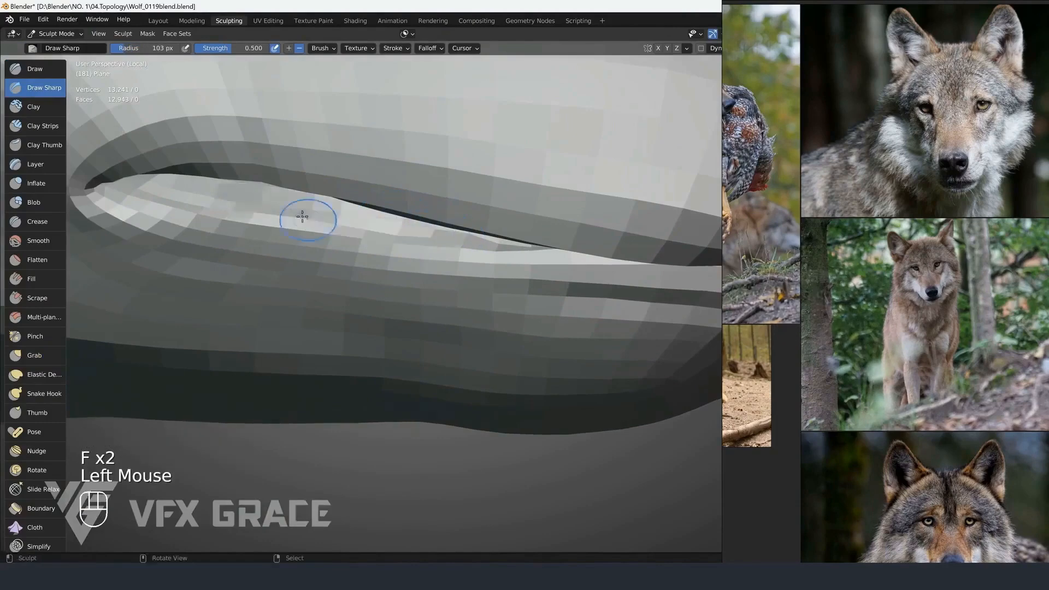
mouse_move(302, 216)
middle_mouse_down()
mouse_move(253, 174)
mouse_move(317, 209)
middle_mouse_up()
Adjust the inner lower lip edge with the Grab brush at a 63 px radius and check the face from the front
key("g")
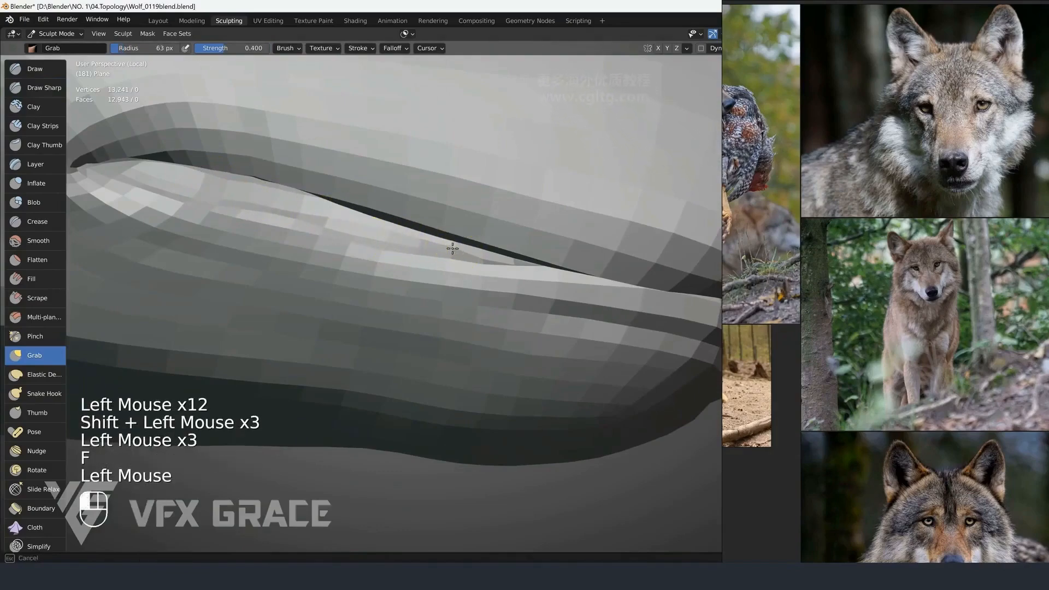
scroll(374, 234, "down", 3)
middle_click_drag(374, 234, 395, 251)
scroll(390, 246, "down", 2)
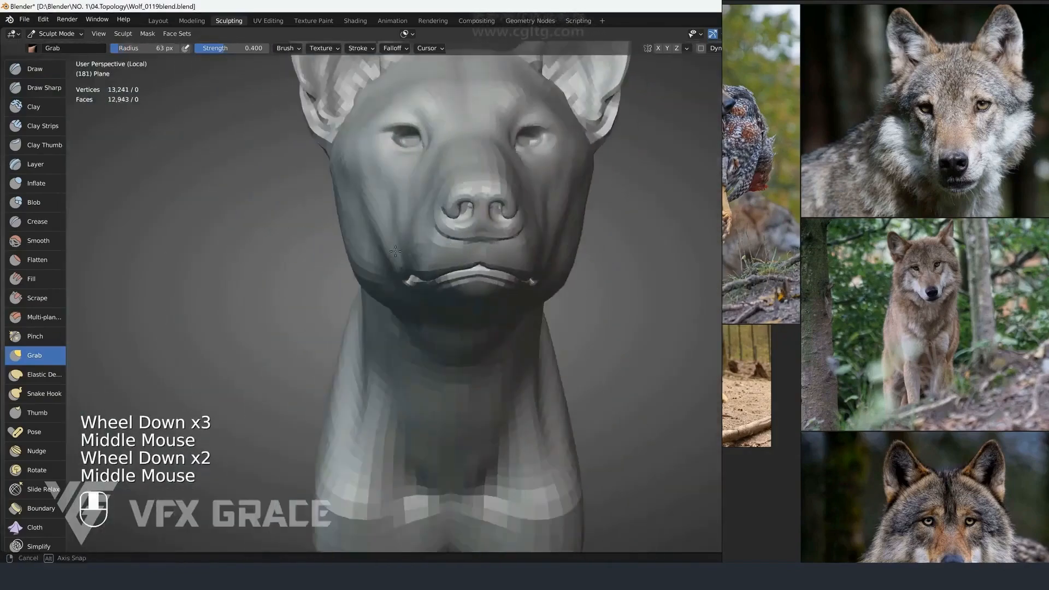
Reshape the middle of the upper lip line from the front with the Grab brush at a 98 px radius
scroll(552, 239, "up", 2)
middle_click_drag(552, 239, 491, 241, "shift")
middle_click_drag(491, 240, 431, 245, "ctrl")
key("f")
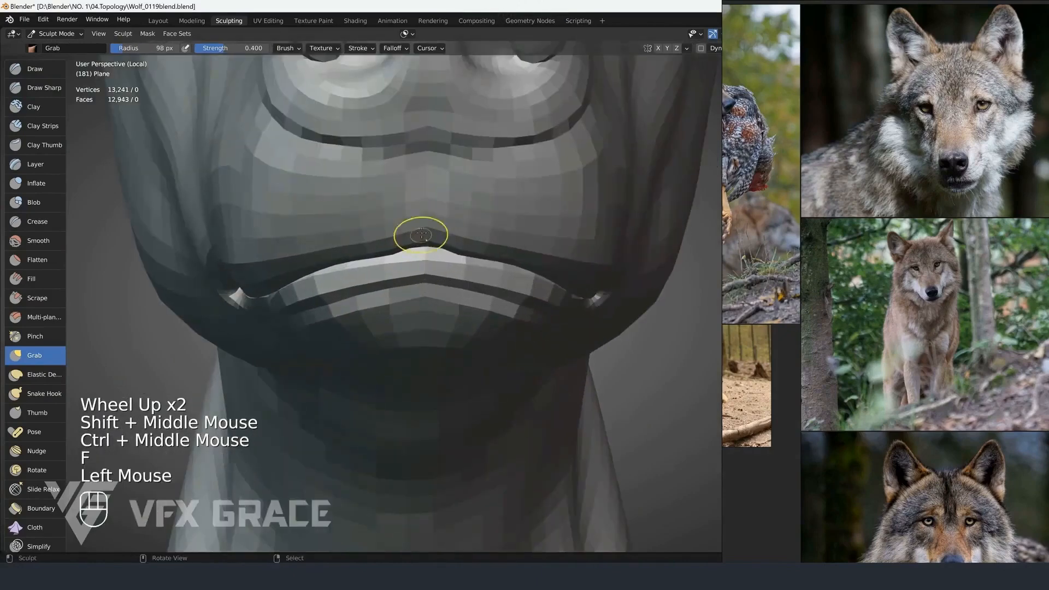
left_click_drag(389, 250, 382, 249)
scroll(398, 243, "down", 2)
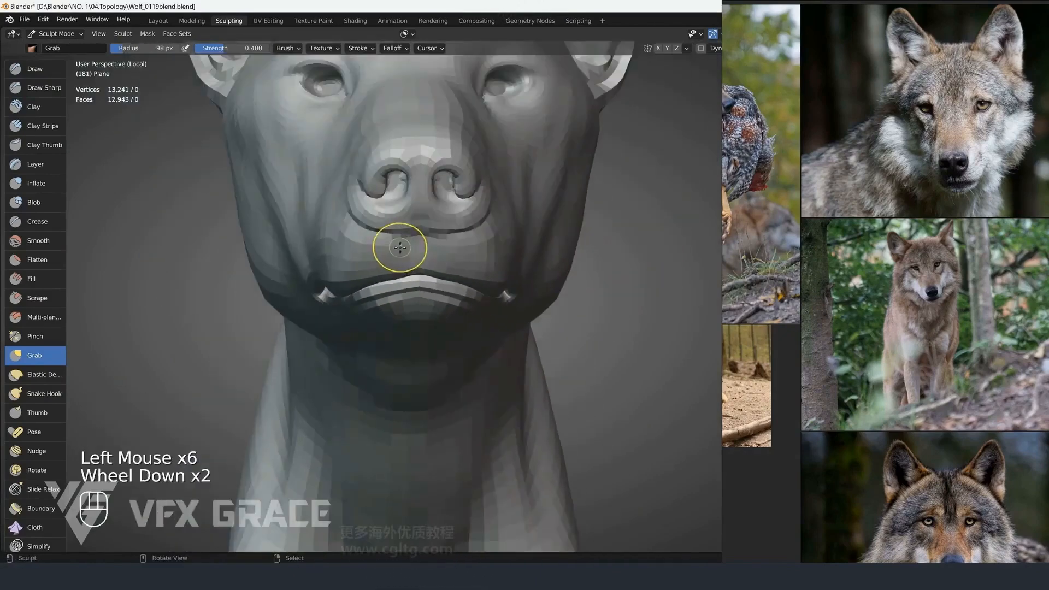
Resize the Grab brush and adjust the upper lip area below the nose
key("f")
mouse_move(398, 243)
middle_mouse_down()
mouse_move(411, 269)
mouse_move(393, 253)
mouse_move(475, 261)
mouse_move(373, 270)
mouse_move(365, 257)
mouse_move(257, 260)
mouse_move(433, 256)
mouse_move(453, 241)
middle_mouse_up()
left_click(378, 250)
scroll(378, 251, "down", 1)
scroll(378, 251, "down", 3)
key("f")
Select the open loop of vertices inside the nostril in Edit Mode and close the hole with Grid Fill
key("ctrl+Tab")
key("alt+a")
scroll(374, 270, "down", 2)
middle_click_drag(453, 240, 426, 232, "ctrl")
scroll(415, 224, "up", 2)
right_click(414, 224)
key("Tab")
middle_click_drag(426, 232, 433, 243, "ctrl")
middle_click_drag(433, 243, 482, 224, "shift")
key("alt+a")
key("ctrl+f")
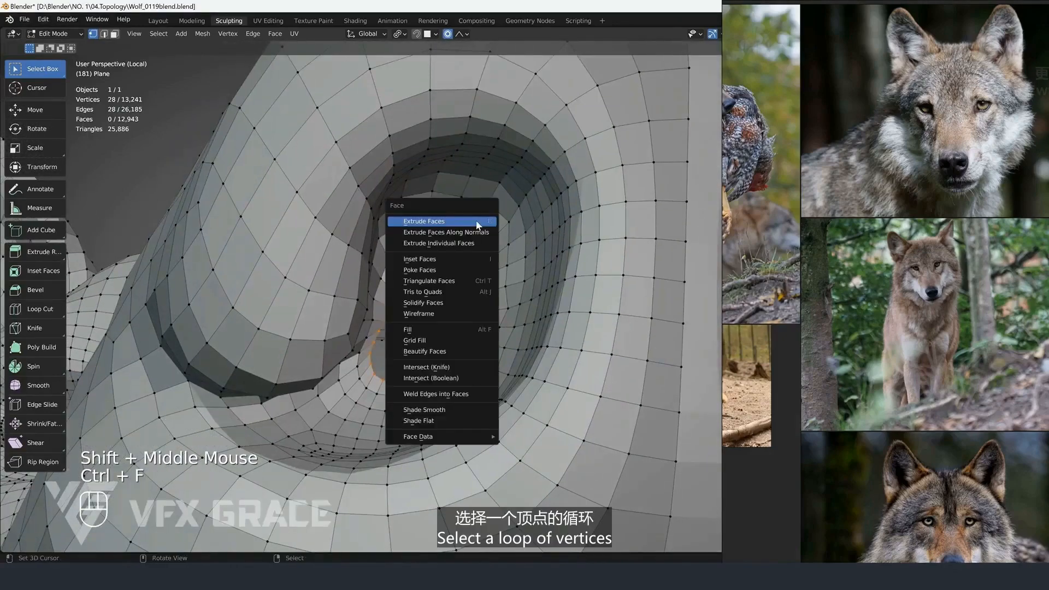
left_click(437, 345)
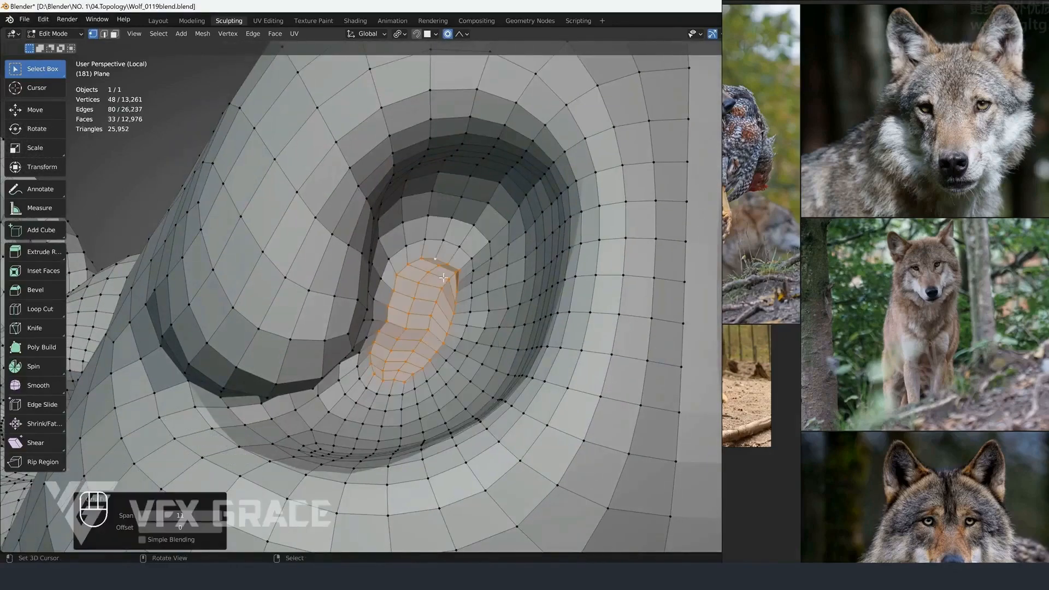
Smooth the filled surface inside the nostril in Sculpt Mode with a 165 px brush radius
scroll(424, 273, "down", 5)
middle_click_drag(425, 276, 442, 285)
scroll(444, 286, "up", 2)
key("ctrl+Tab")
left_click(452, 349)
key("f")
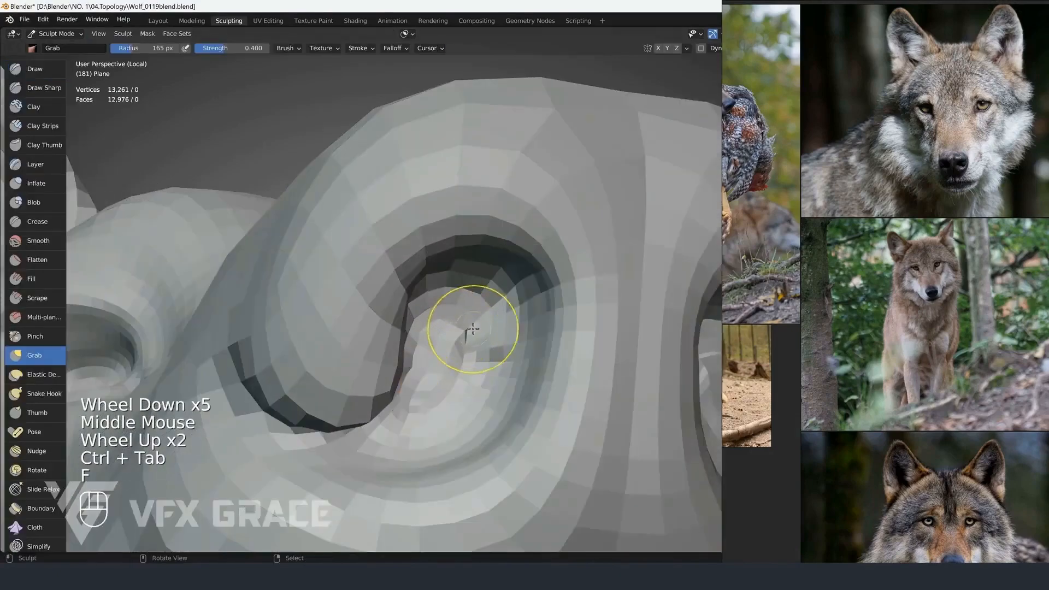
left_click(449, 382, "shift")
middle_click_drag(449, 382, 417, 375)
left_click(337, 343, "shift")
left_click(337, 343, "shift")
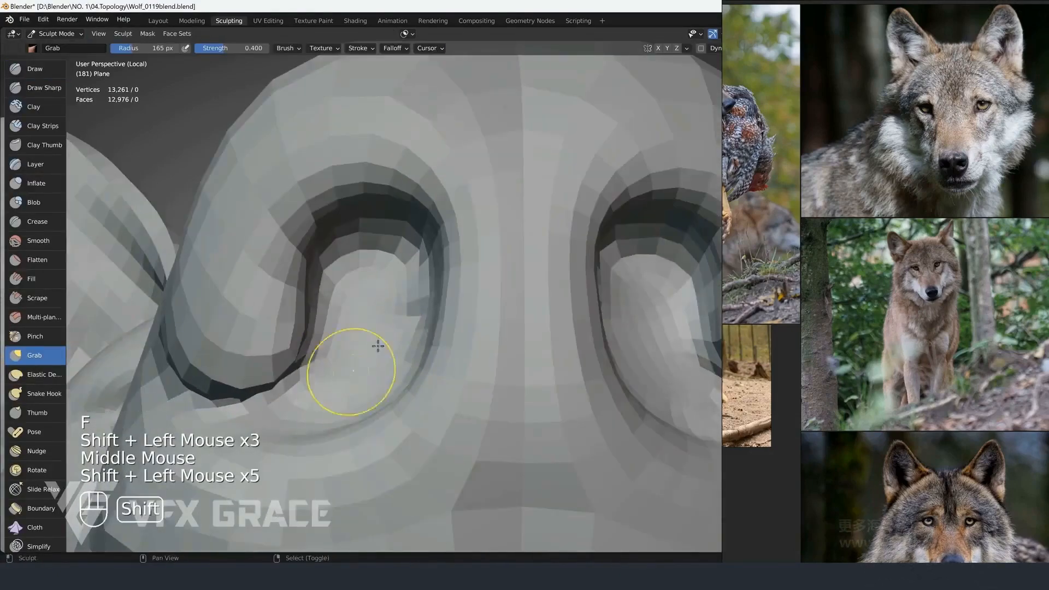
scroll(377, 346, "down", 2)
middle_click_drag(377, 345, 468, 363)
scroll(559, 400, "up", 3)
middle_click_drag(559, 400, 525, 339)
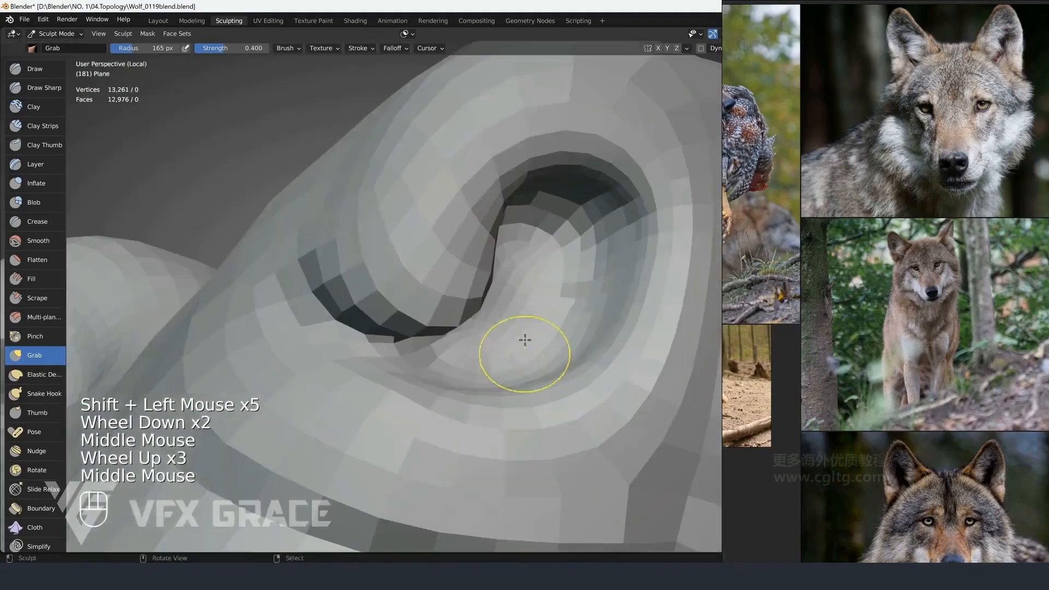
Smooth the remaining unevenness on the inner wall of the nostril
left_click(569, 300, "shift")
left_click(569, 300, "shift")
left_click(568, 300, "shift")
Select the open vertex loop inside the eye socket in Edit Mode and check its vertex count for Grid Fill
scroll(568, 300, "down", 3)
middle_click_drag(568, 300, 347, 337)
scroll(433, 328, "down", 2)
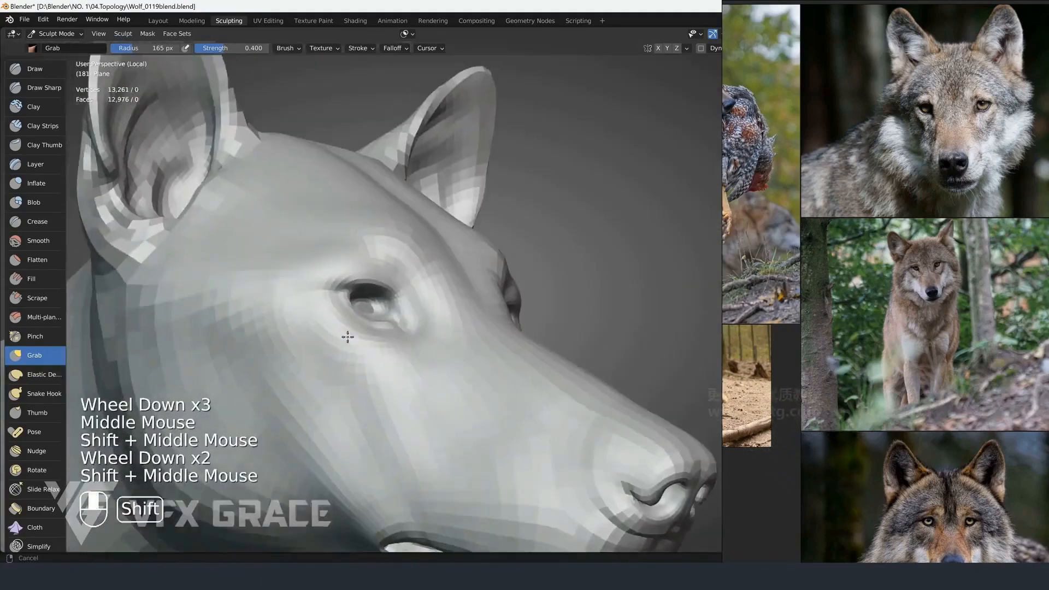
scroll(348, 337, "up", 1)
key("Tab")
right_click(353, 309, "alt")
key("KP_Decimal")
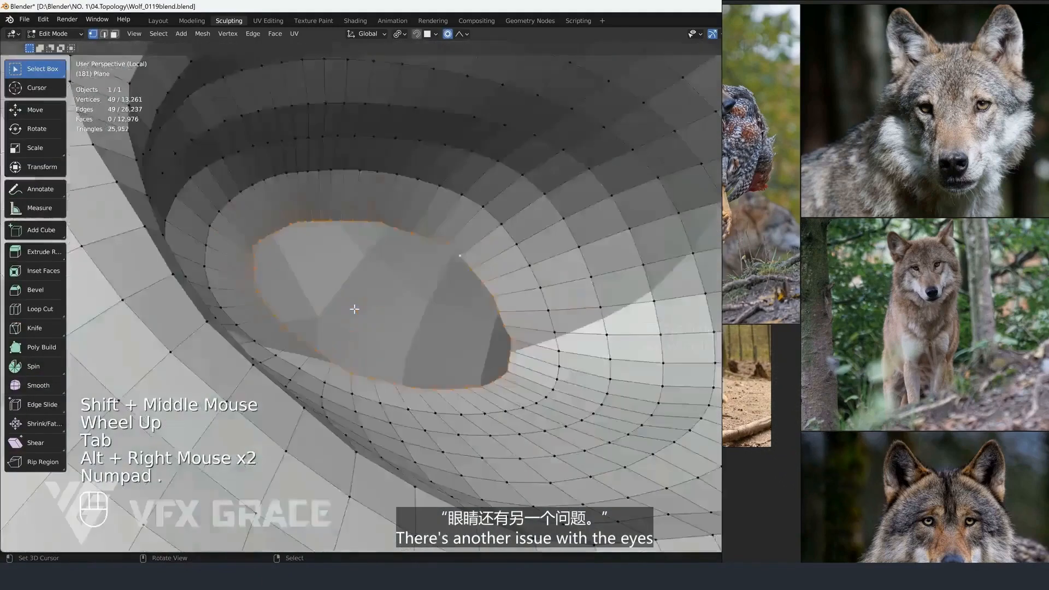
scroll(335, 280, "down", 2)
middle_click_drag(335, 280, 399, 287)
middle_click_drag(399, 287, 312, 257, "ctrl")
scroll(312, 258, "down", 2)
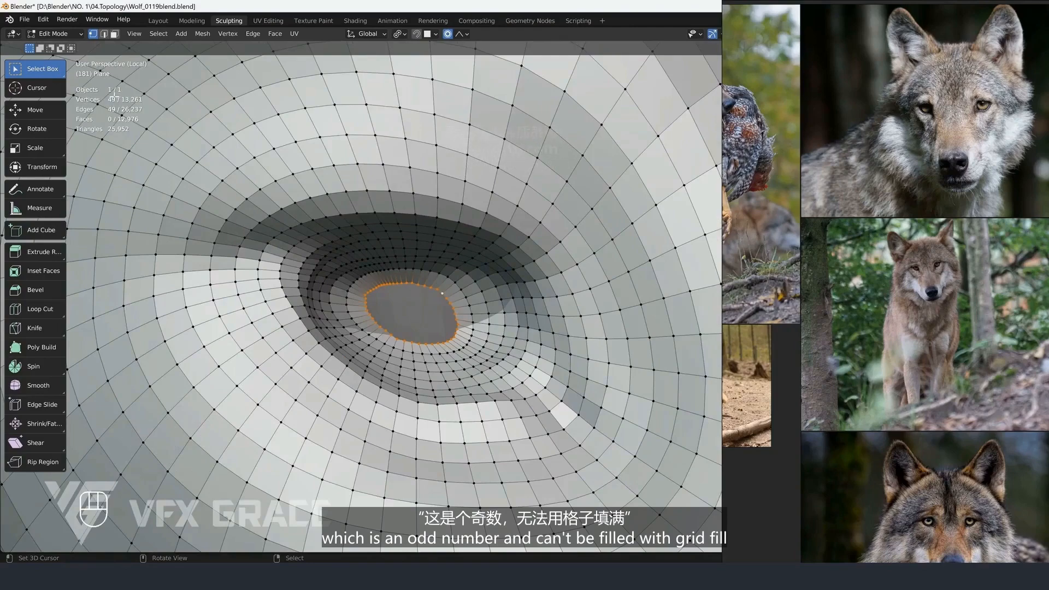
Clear the selection and add a centred loop cut from the eye's inner corner to the midline of the face
scroll(321, 217, "down", 3)
key("alt+a")
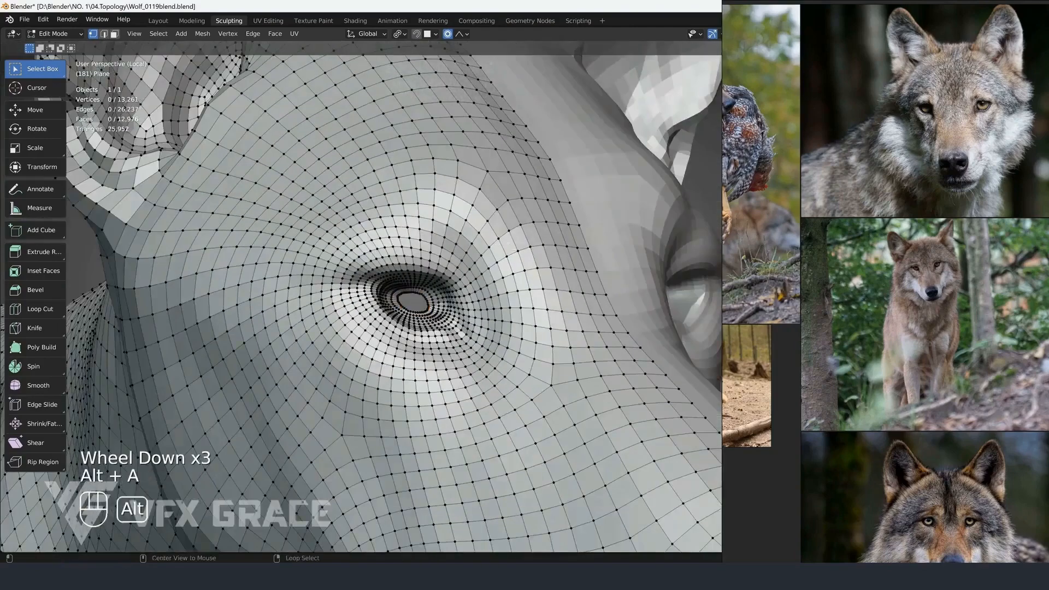
key("ctrl+r")
left_click(531, 249)
right_click(531, 249)
Relax the mesh around the eye's inner corner with the Slide Relax brush at a 197 px radius in Sculpt Mode
key("ctrl+Tab")
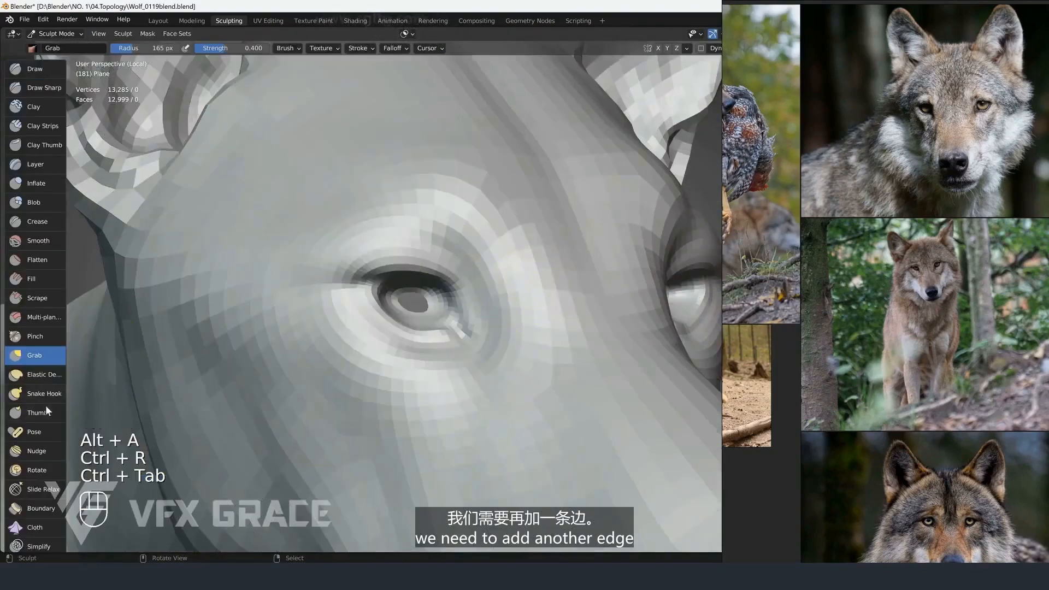
left_click(37, 484)
key("f")
left_click(473, 284, "shift")
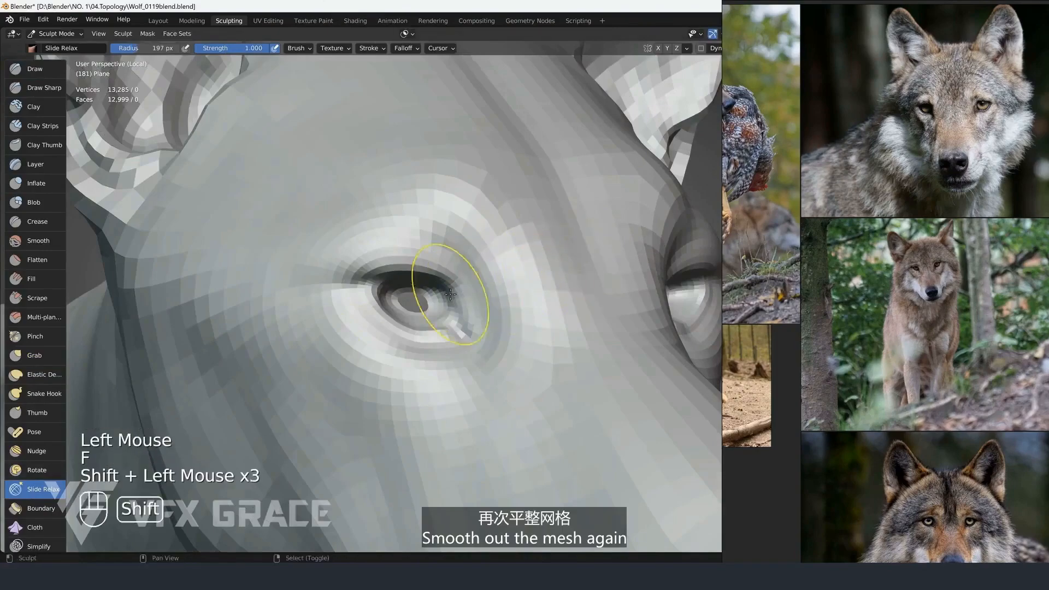
left_click_drag(450, 294, 462, 289, "shift")
left_click_drag(464, 285, 474, 278, "shift")
left_click(560, 291, "shift")
Select the open vertex loop inside the eye socket in Edit Mode, close it with Grid Fill and adjust the fill's span
key("Tab")
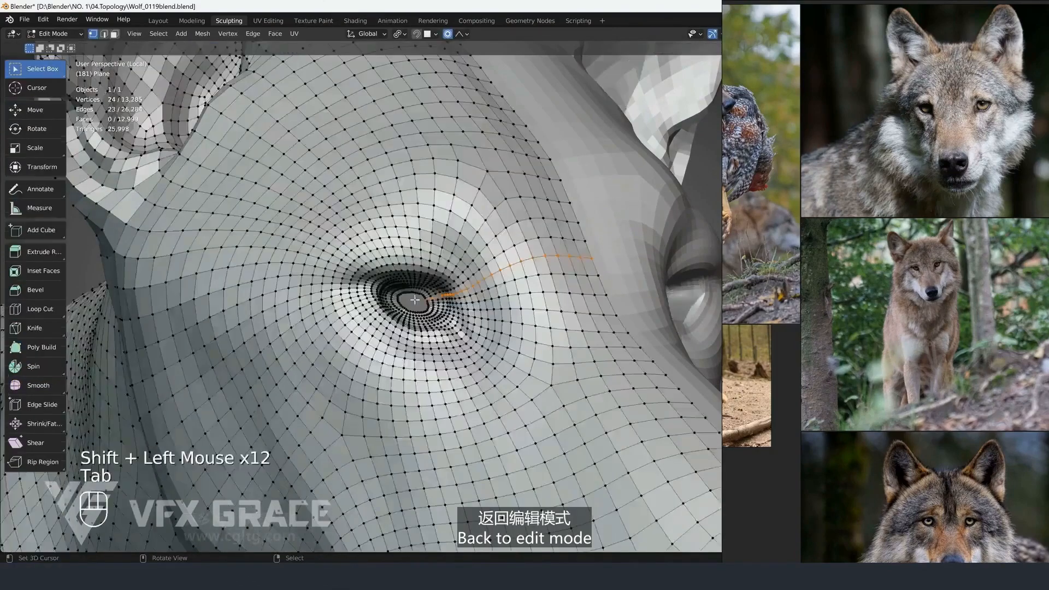
scroll(453, 289, "up", 2)
key("alt+a")
right_click(453, 288, "alt")
right_click(453, 288, "alt")
scroll(453, 287, "up", 1)
scroll(453, 288, "up", 1)
key("ctrl+f")
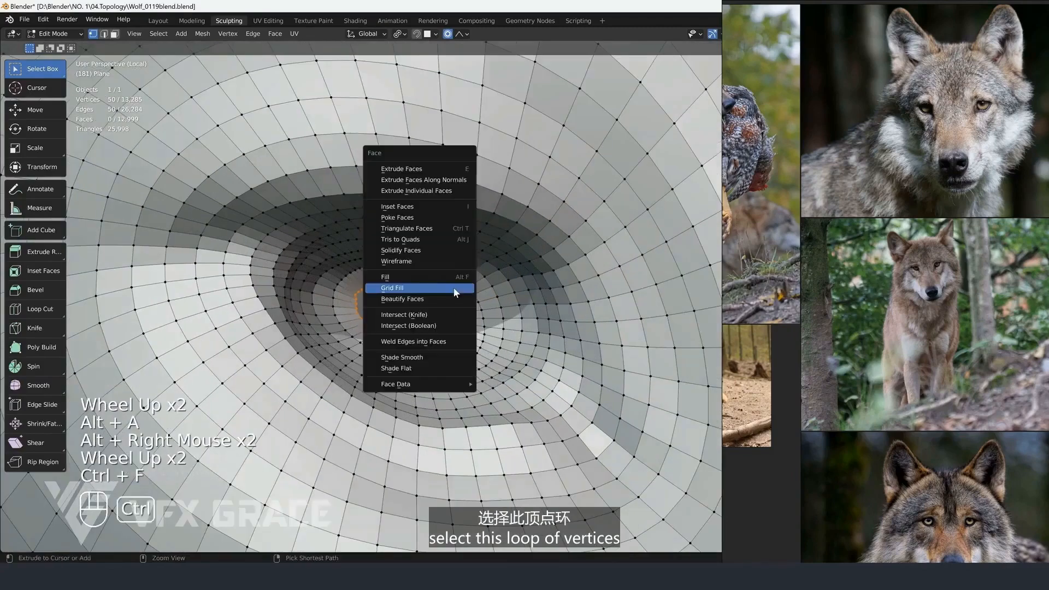
left_click(454, 287)
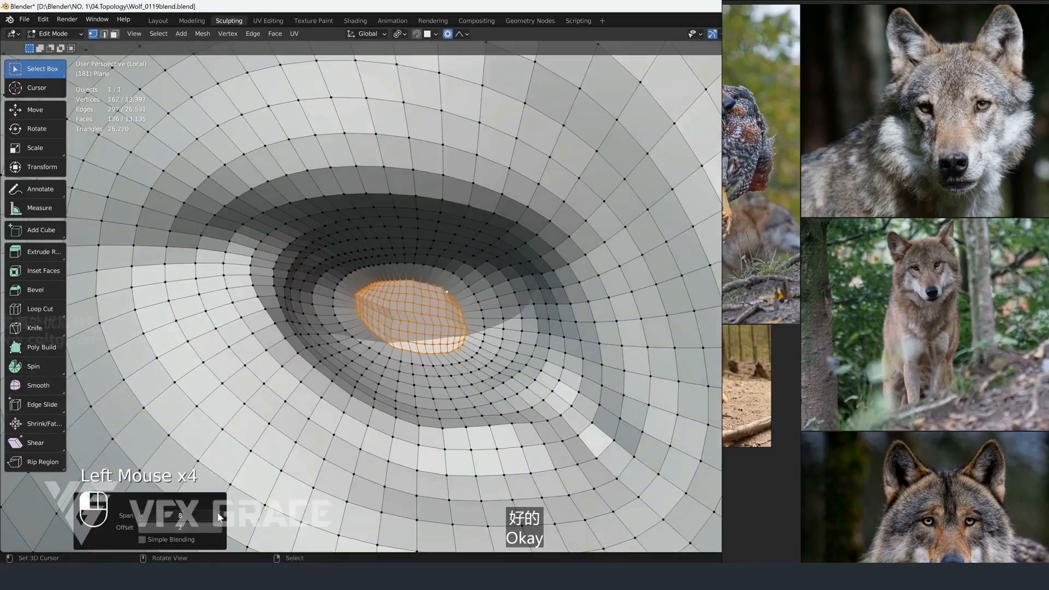
left_click(218, 516)
Relax the filled surface inside the eye socket in Sculpt Mode with a 279 px Slide Relax brush
key("ctrl+Tab")
key("f")
mouse_move(402, 295)
left_mouse_down("shift")
mouse_move(363, 322)
mouse_move(478, 329)
mouse_move(330, 290)
mouse_move(497, 289)
left_mouse_up("shift")
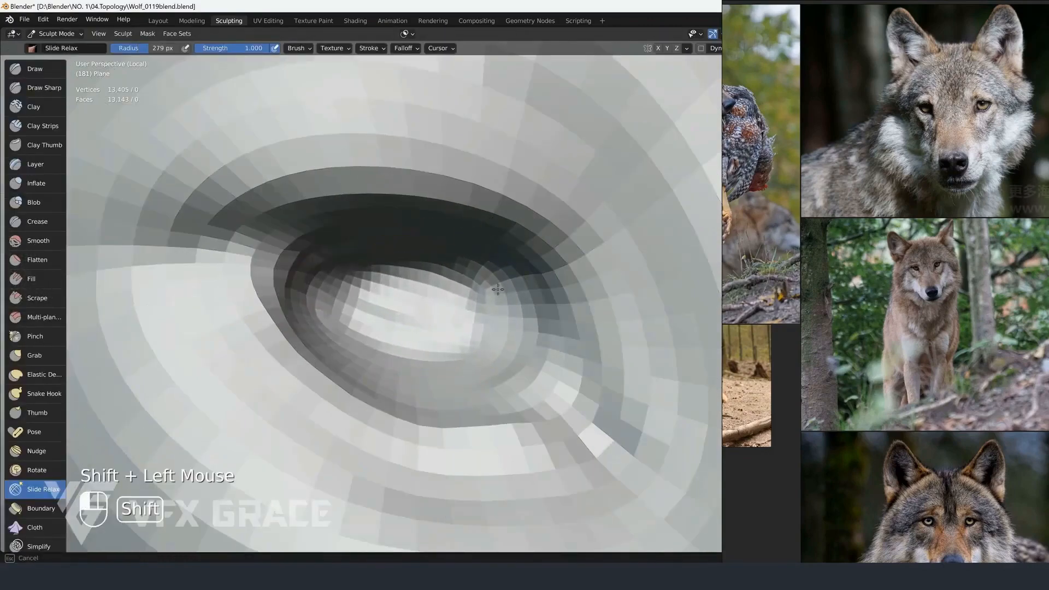
Examine the eye socket's topology in Edit Mode with nothing selected, and review the wolf's head and body from several angles
key("Tab")
scroll(446, 292, "down", 1)
key("alt+a")
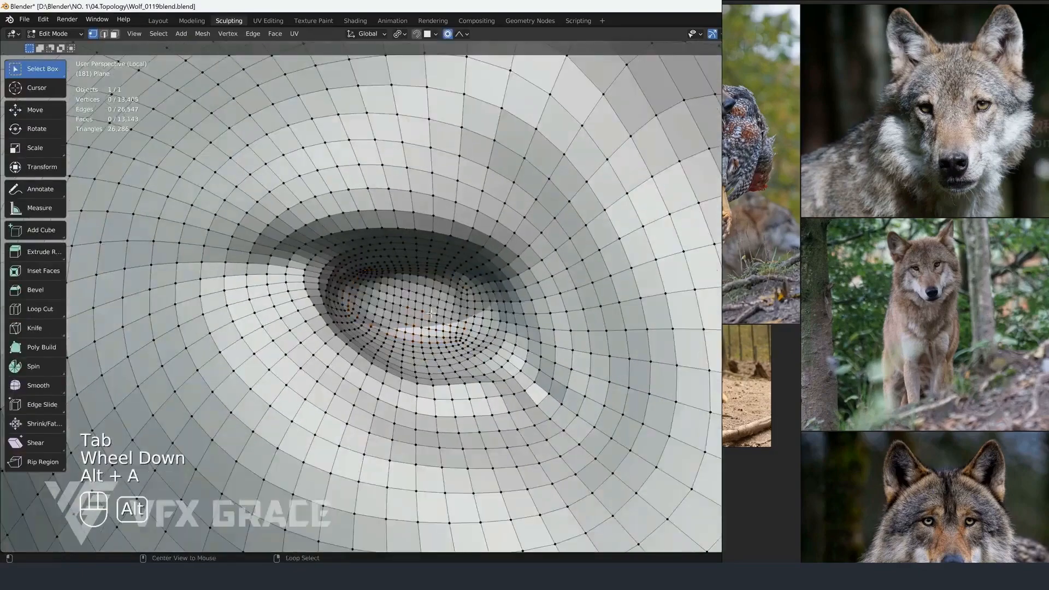
scroll(446, 293, "down", 3)
middle_click_drag(446, 293, 404, 323)
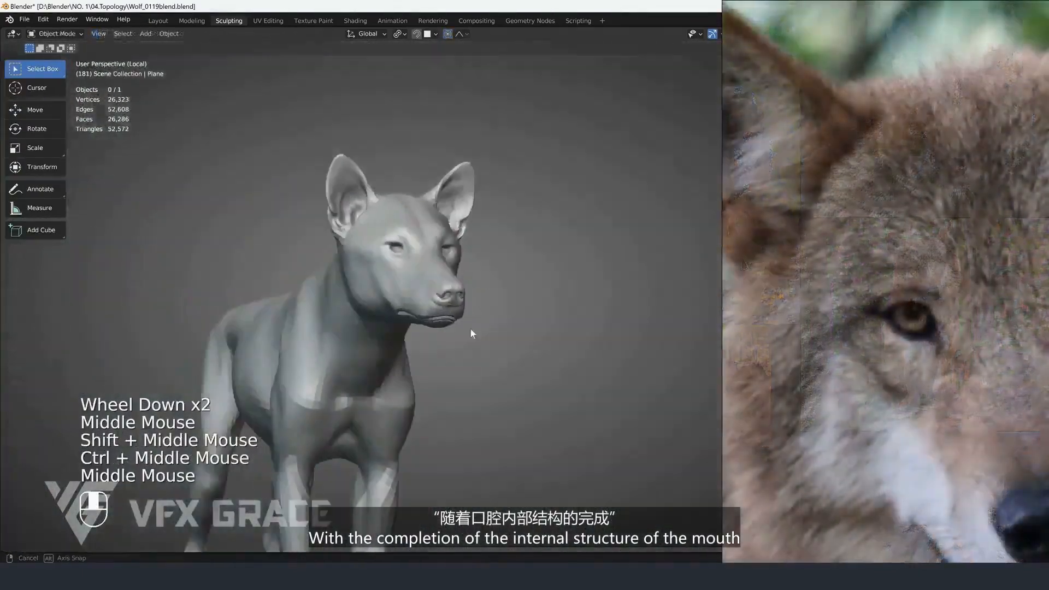
scroll(454, 309, "down", 2)
middle_click_drag(470, 328, 459, 276)
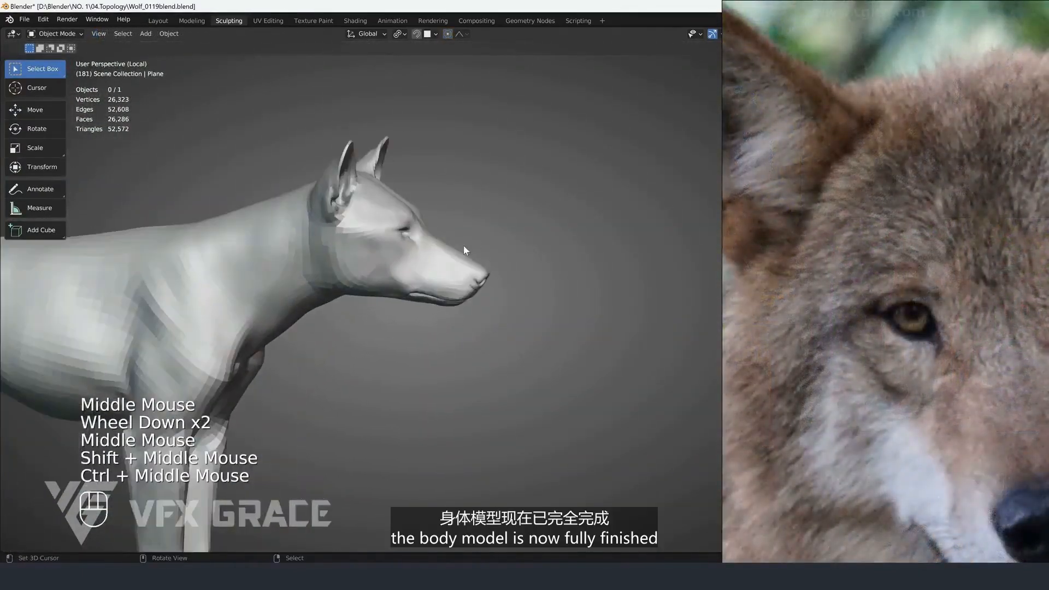